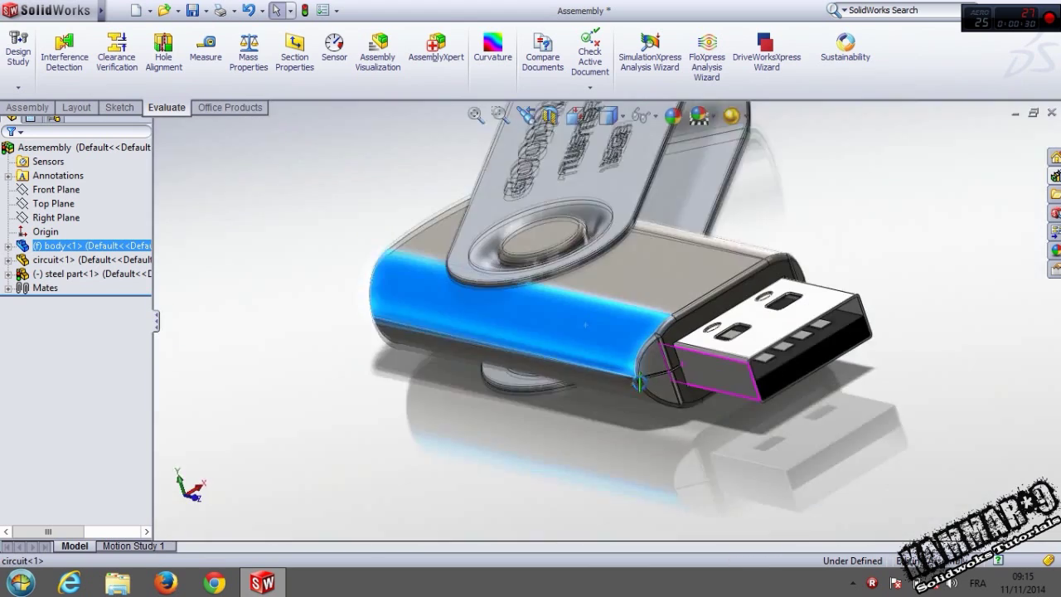
Hide the USB drive's body component and inspect the circuit board inside the assembly.
click(797, 206)
click(651, 289)
scroll(688, 356, down, 2)
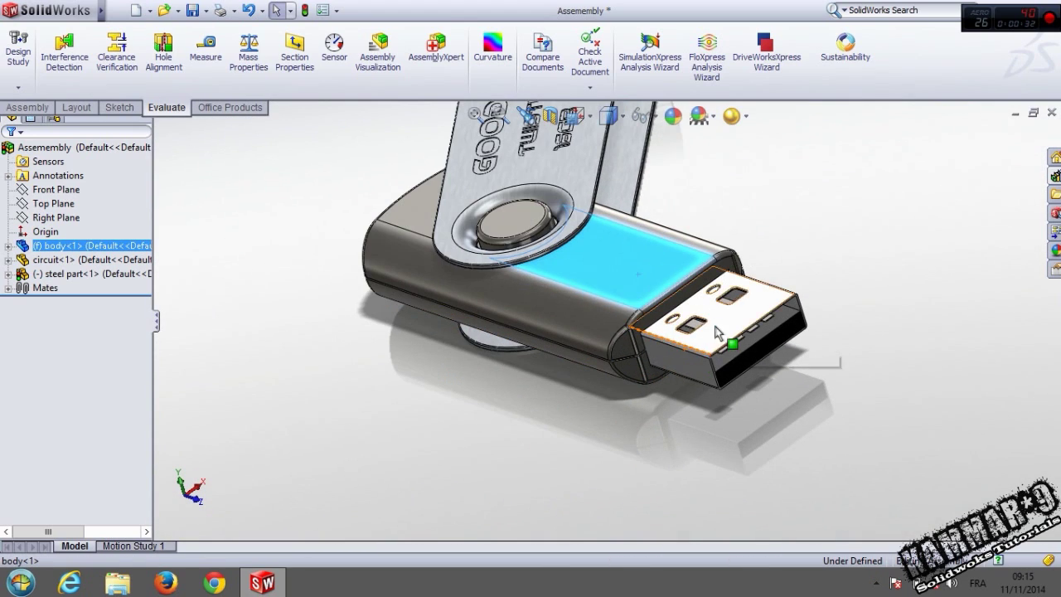
click(733, 295)
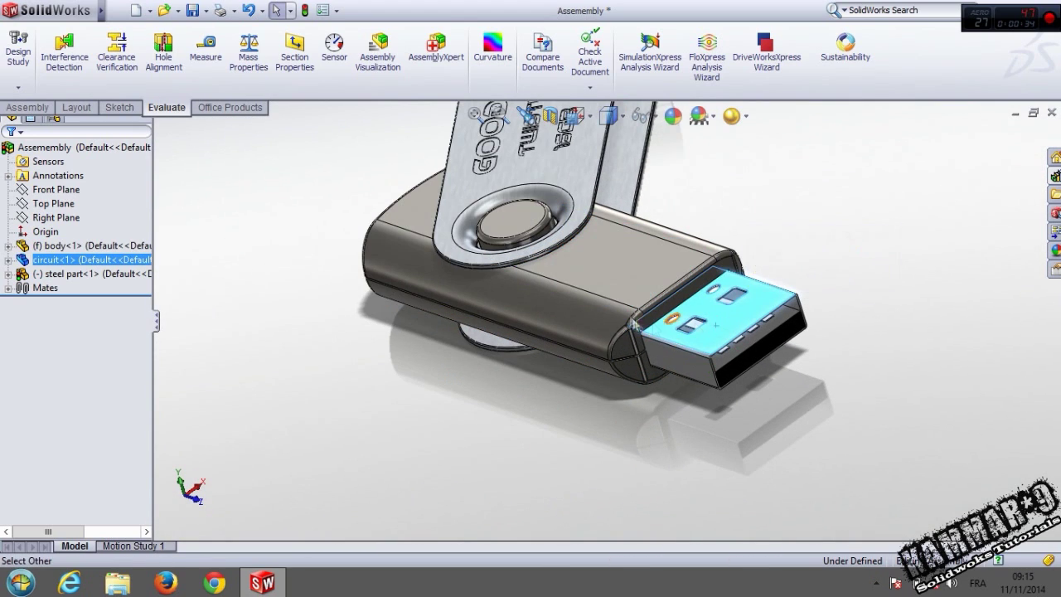
click(617, 288)
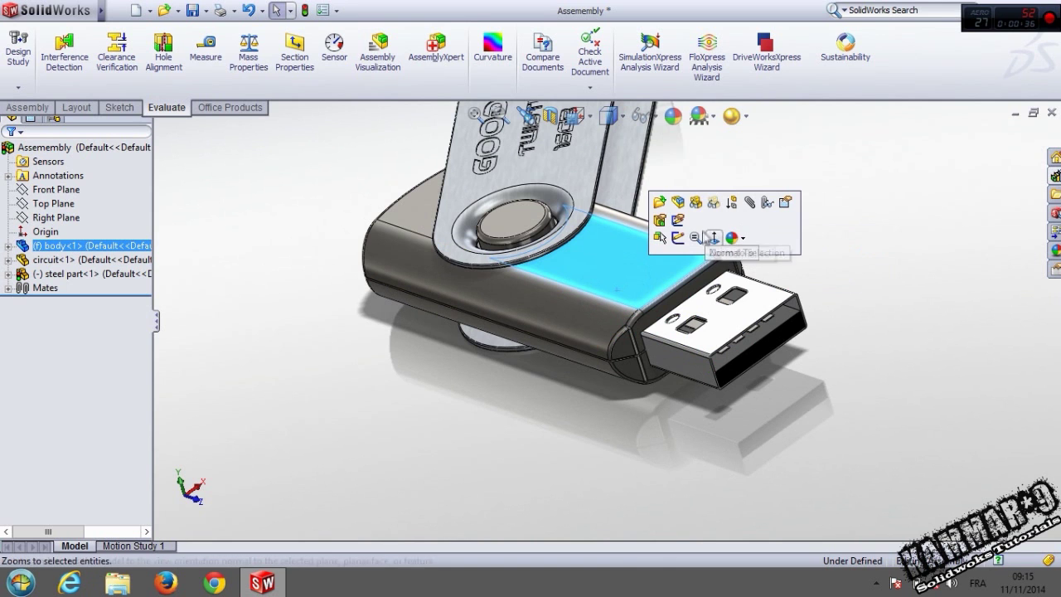
click(697, 205)
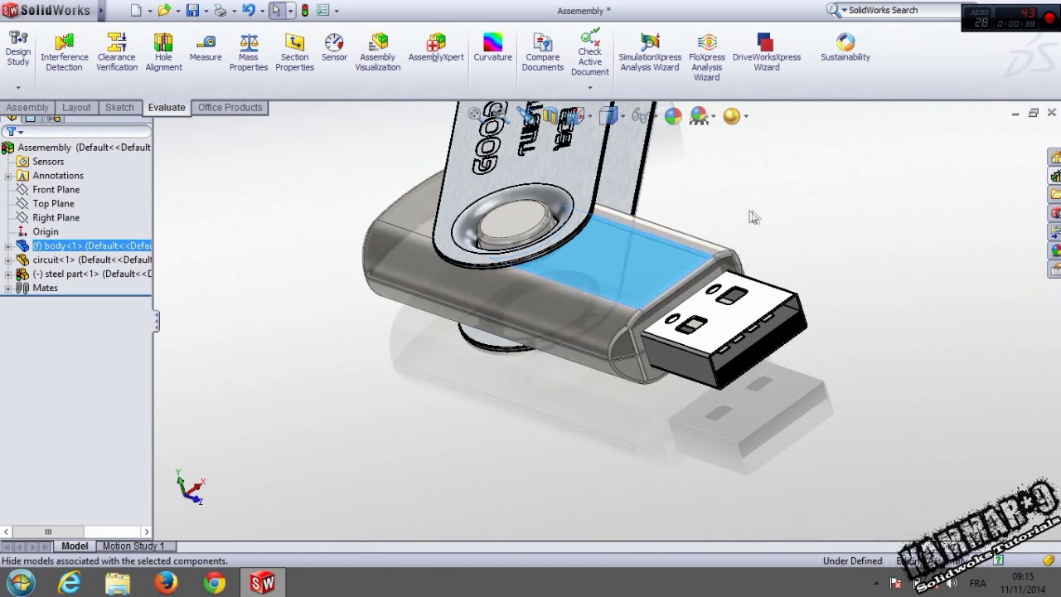
middle_drag(613, 287, 638, 285)
scroll(580, 296, down, 3)
scroll(630, 270, up, 2)
scroll(630, 270, down, 2)
scroll(663, 277, up, 2)
click(711, 222)
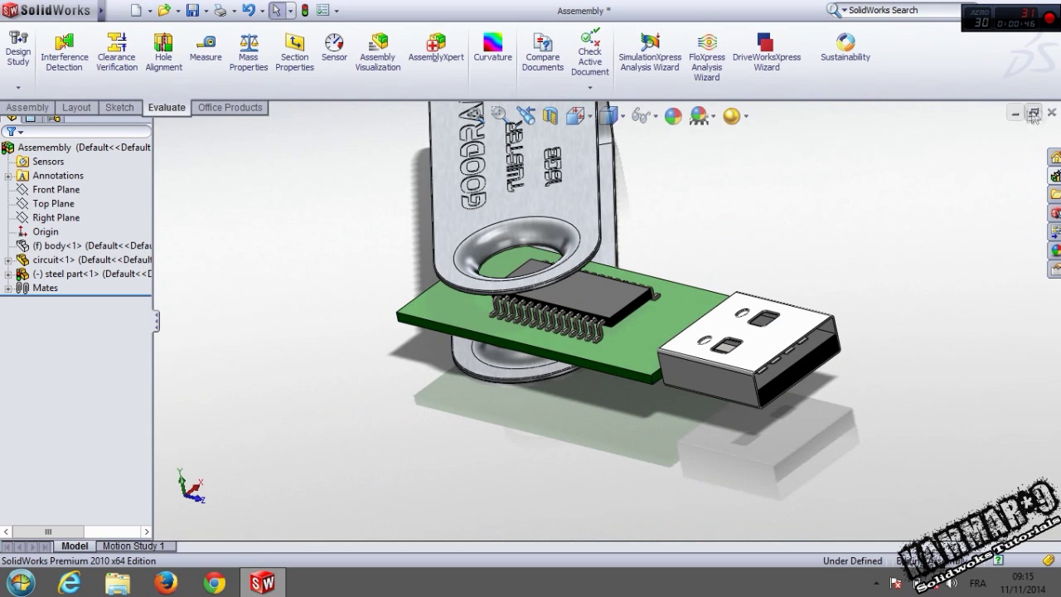
Minimize the assembly window and create a new part document.
click(1016, 113)
mouse_move(71, 10)
click(142, 10)
click(423, 178)
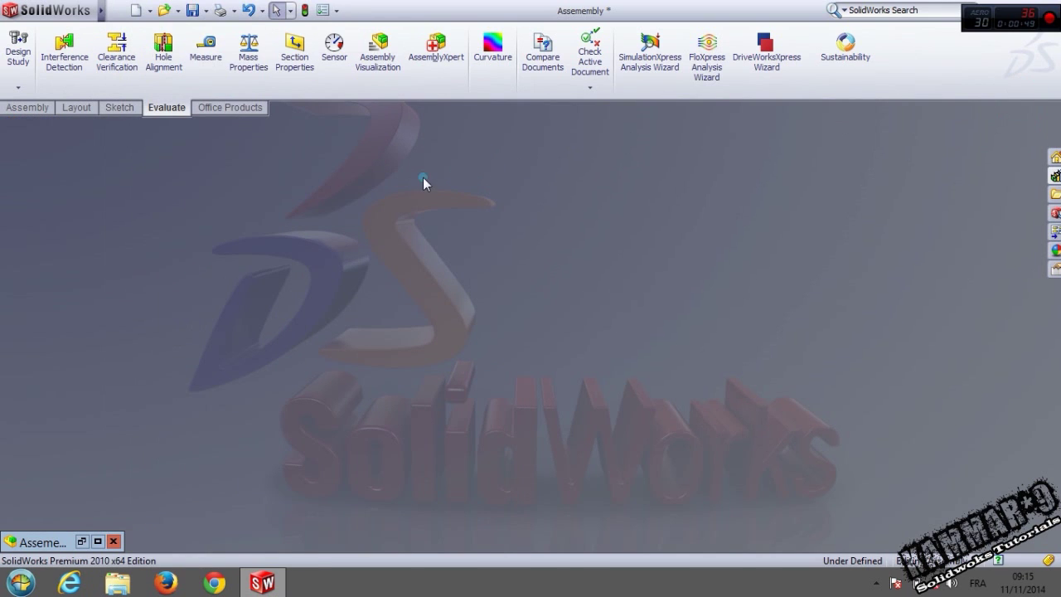
click(135, 10)
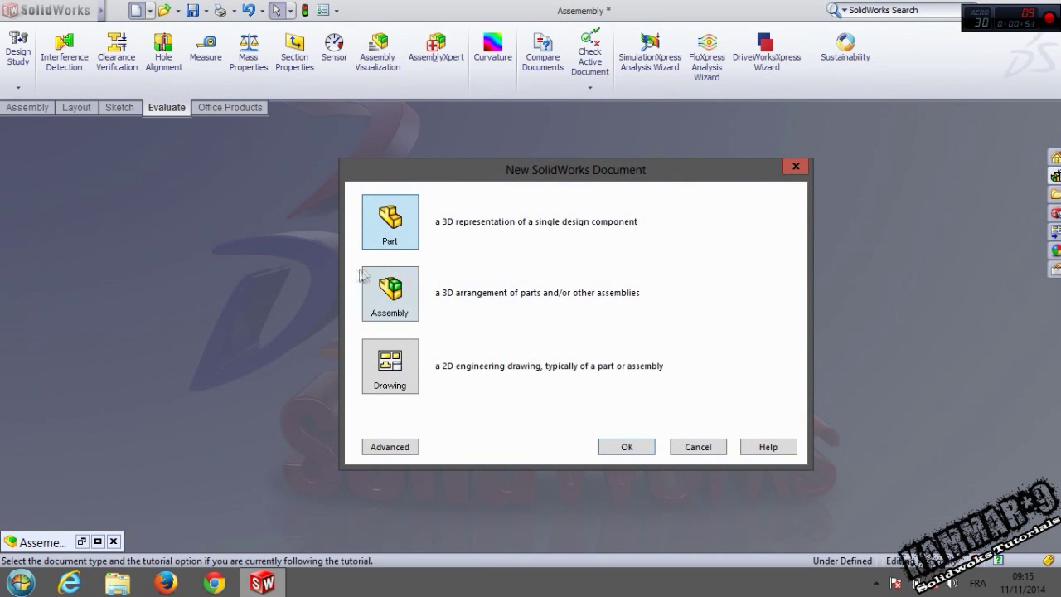
click(626, 445)
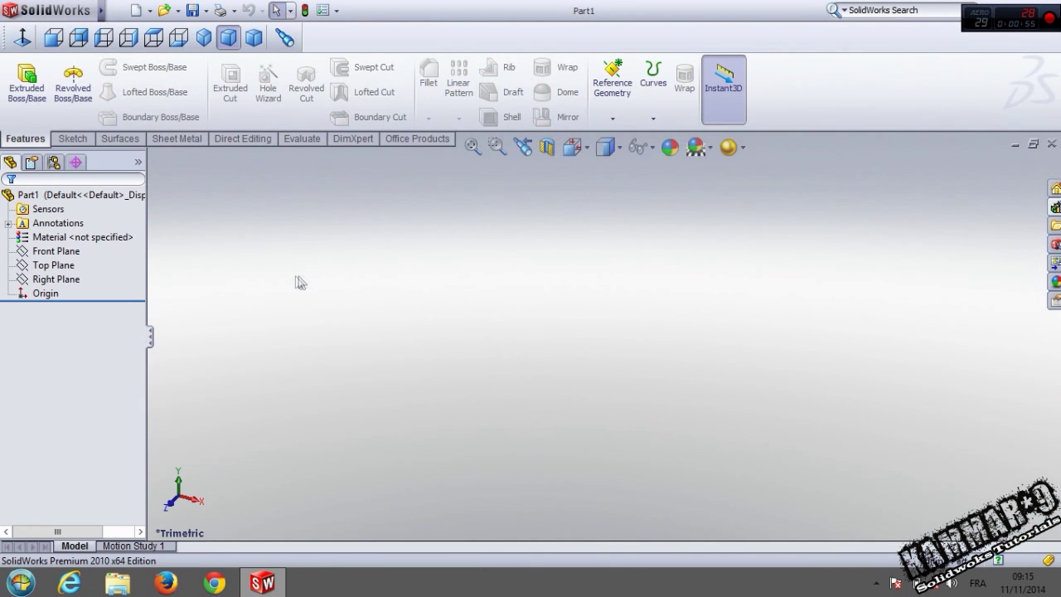
Sketch on the Top Plane a vertical line about 85 mm long down to the origin, a horizontal line rightward and a shorter vertical line up.
click(53, 265)
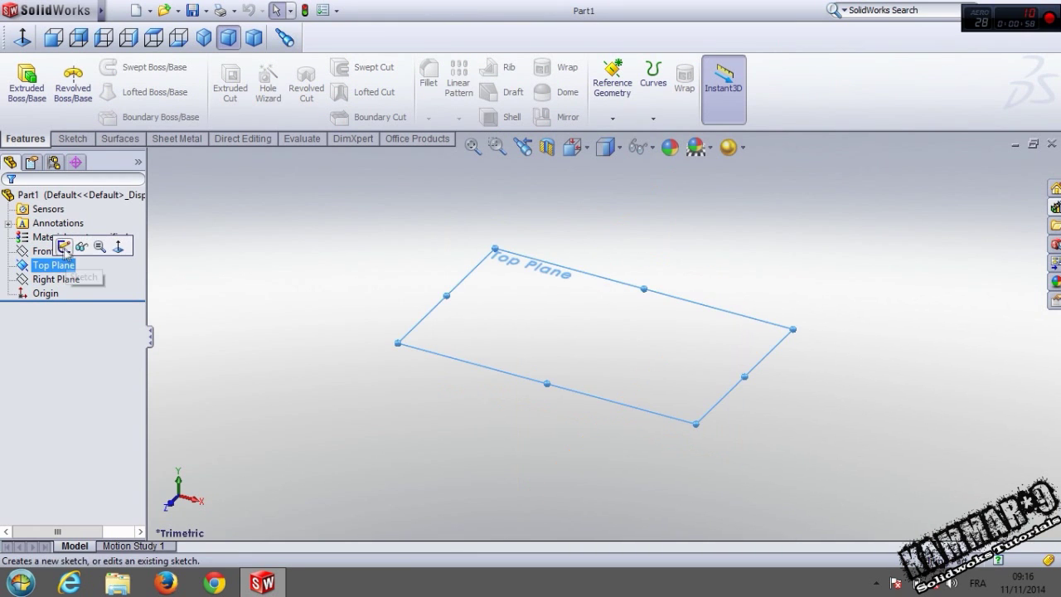
click(64, 246)
click(97, 69)
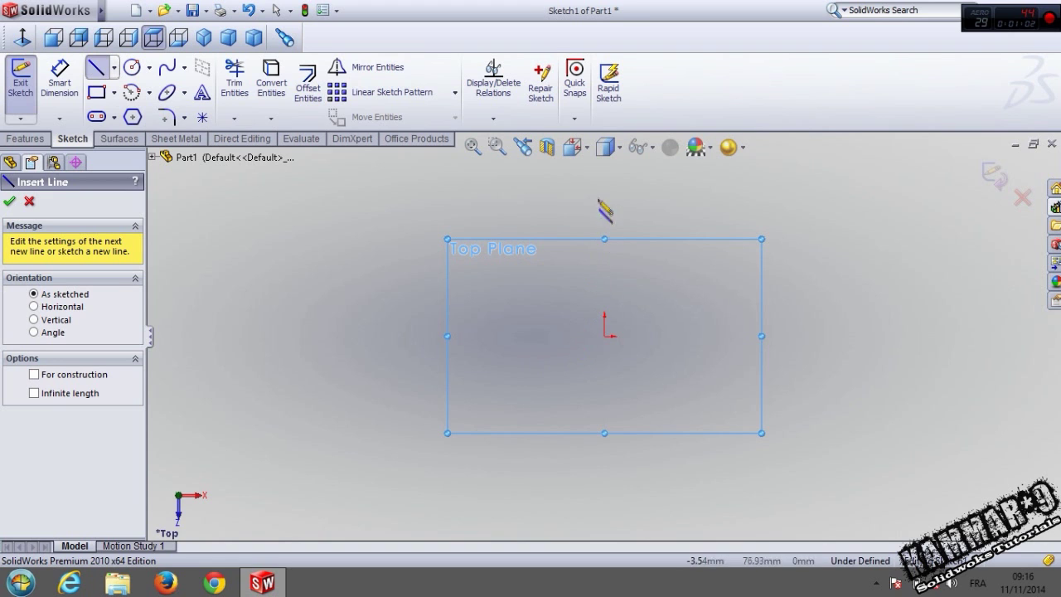
click(604, 186)
click(604, 336)
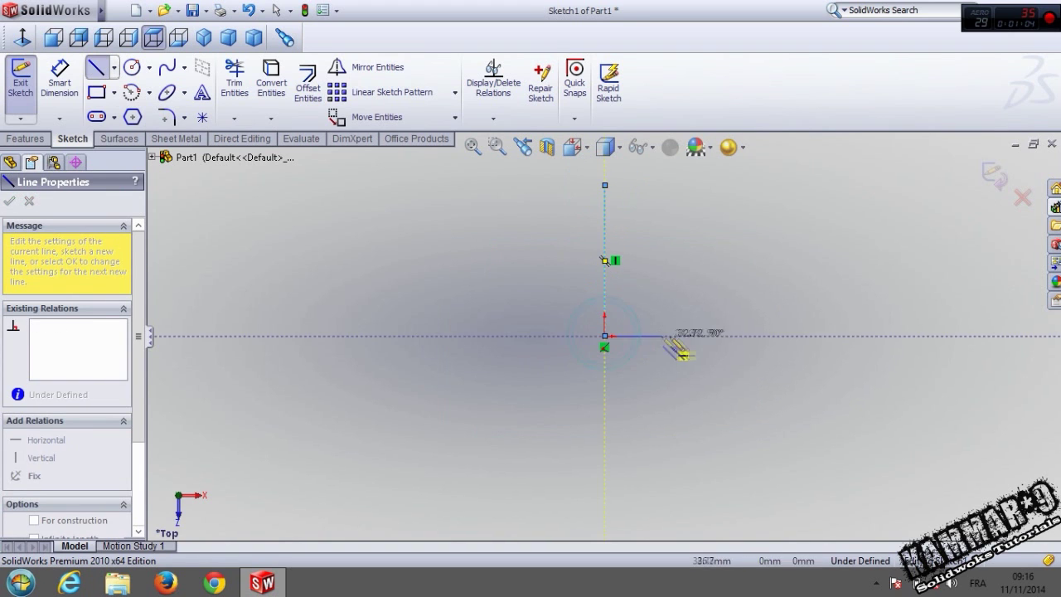
click(689, 231)
key(Escape)
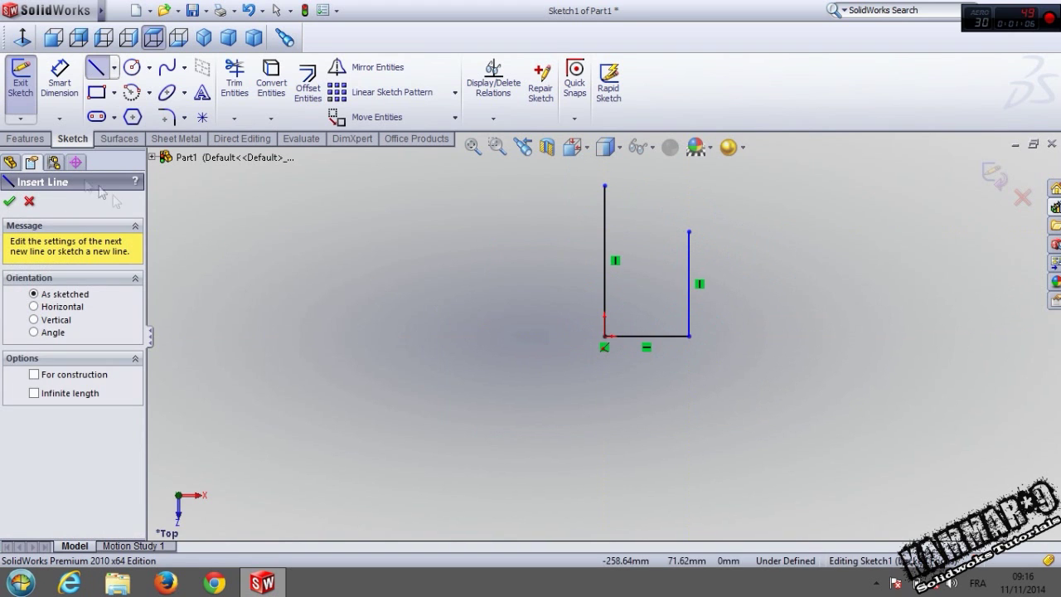
Dimension the bottom horizontal line to 9 mm and the right vertical line to 38 mm.
click(76, 97)
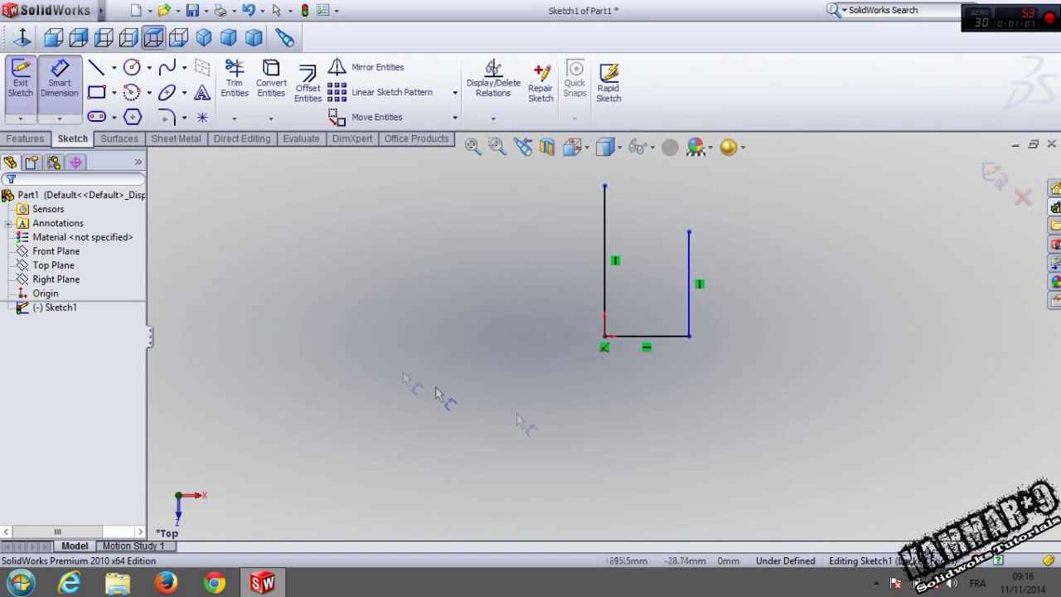
click(674, 339)
click(673, 401)
text(9)
key(Return)
click(621, 299)
click(687, 325)
text(38)
key(Return)
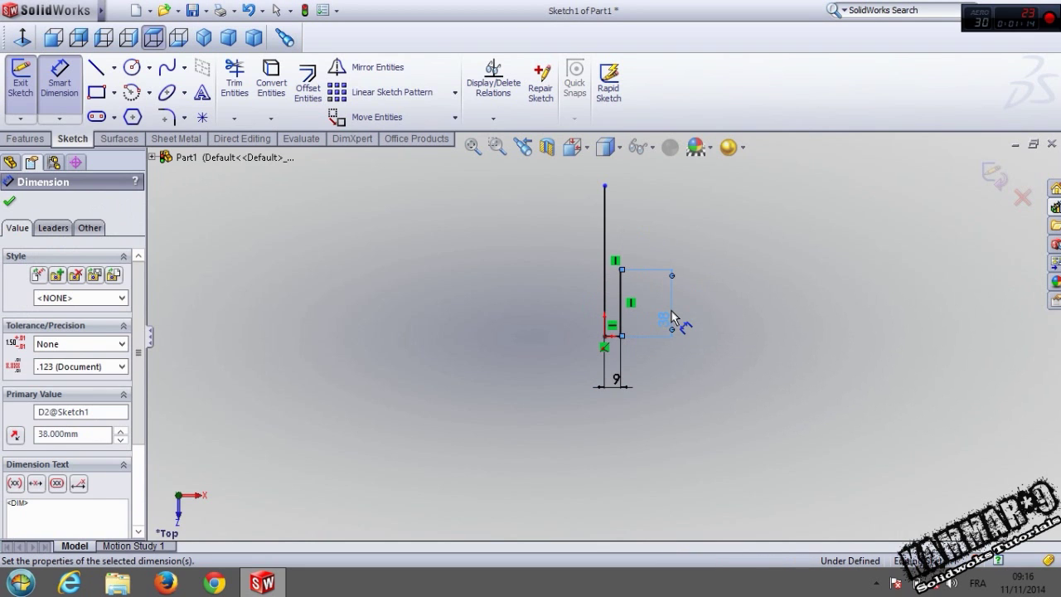
Dimension the left vertical line through the origin to 40 mm.
click(605, 303)
click(569, 307)
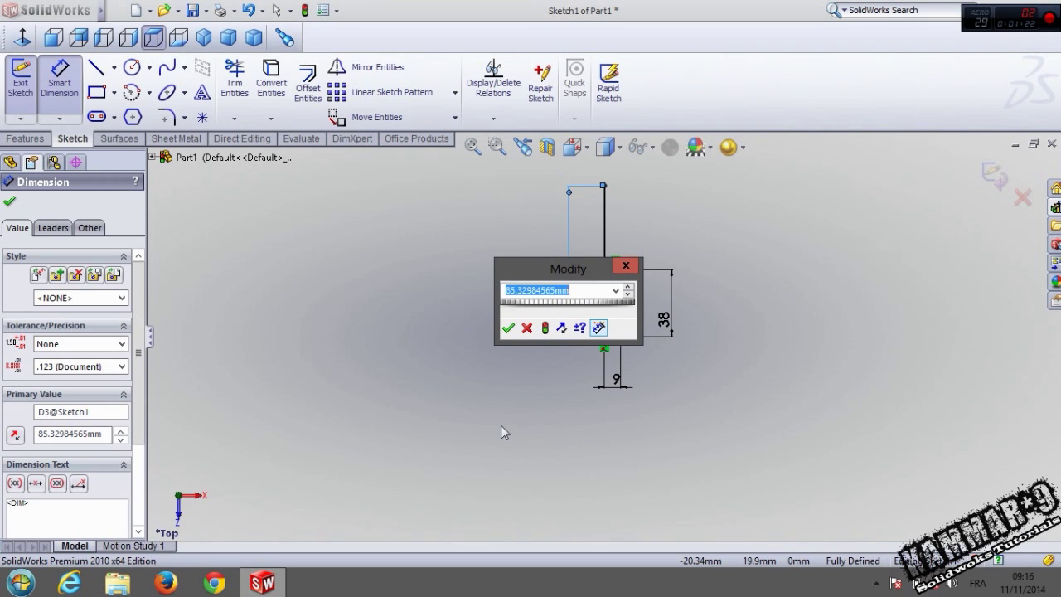
text(40)
key(Return)
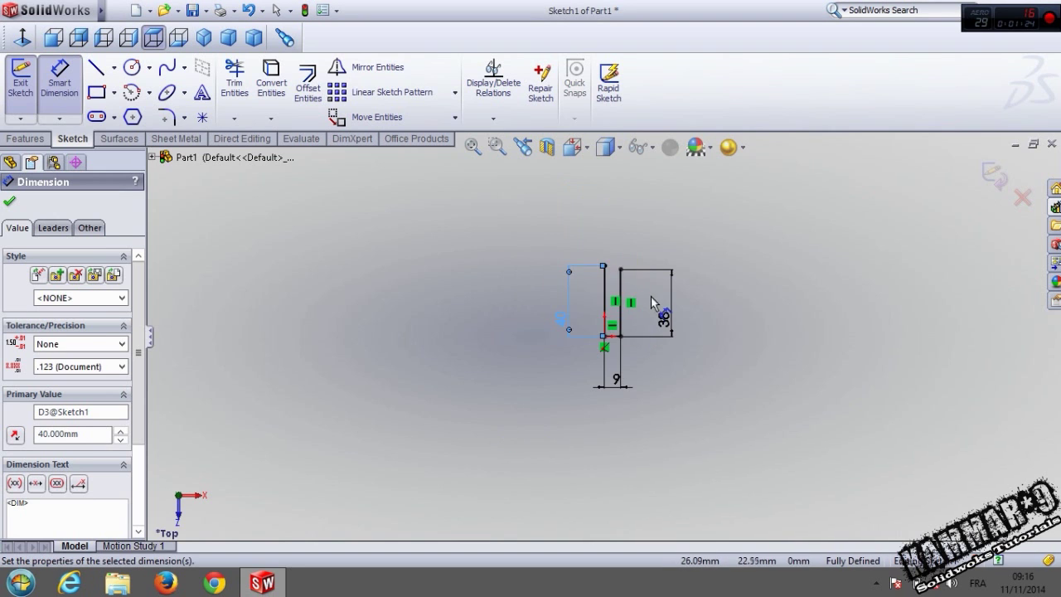
Draw a three-point arc of about 22 mm radius joining the upper ends of the two vertical lines, bulging upward.
scroll(651, 297, down, 3)
scroll(557, 300, down, 2)
click(491, 294)
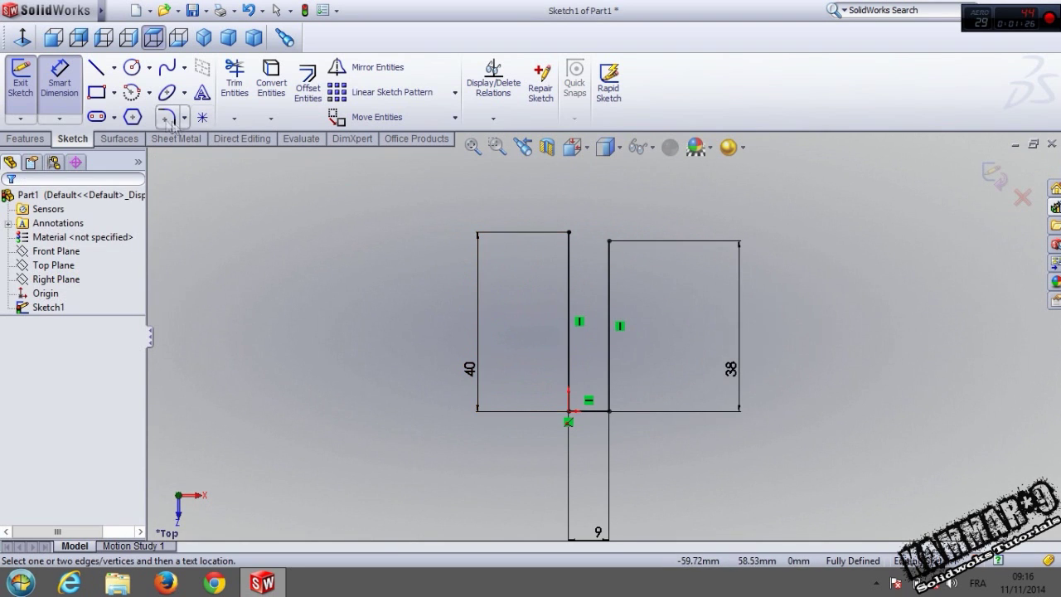
click(132, 92)
click(93, 257)
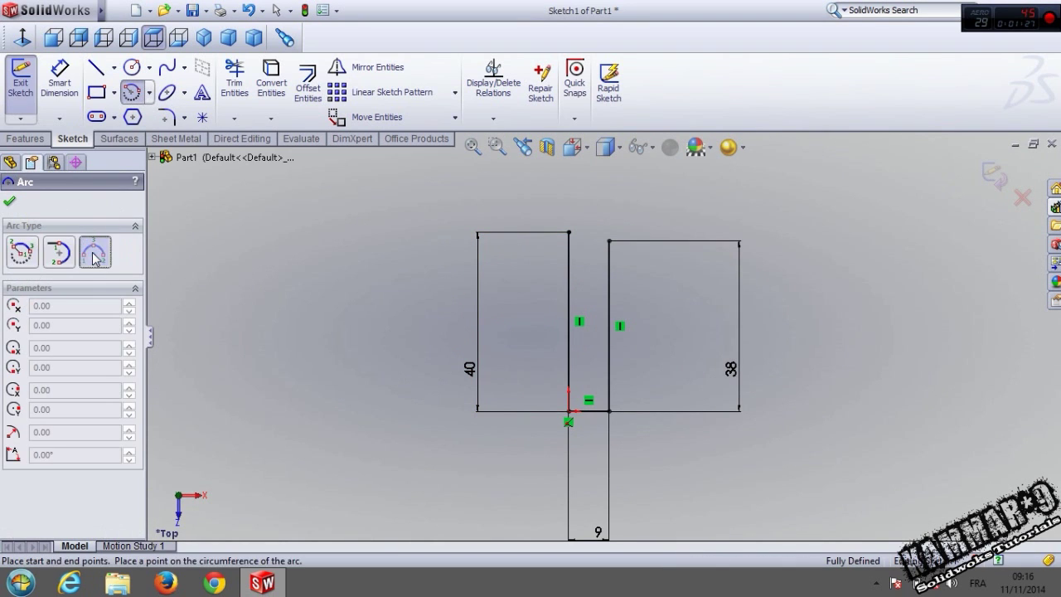
click(609, 241)
scroll(618, 249, down, 5)
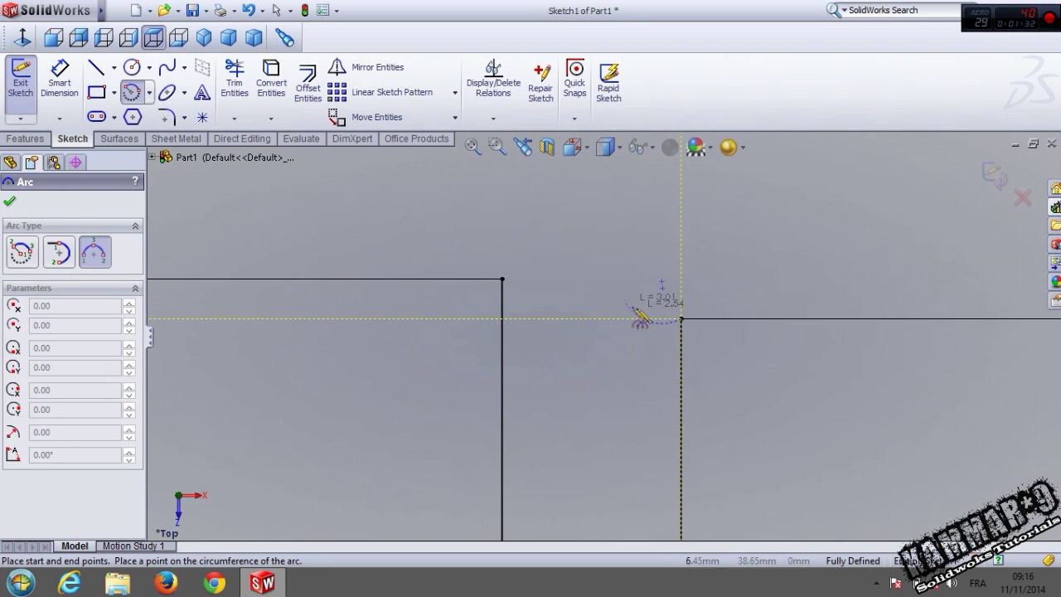
click(502, 279)
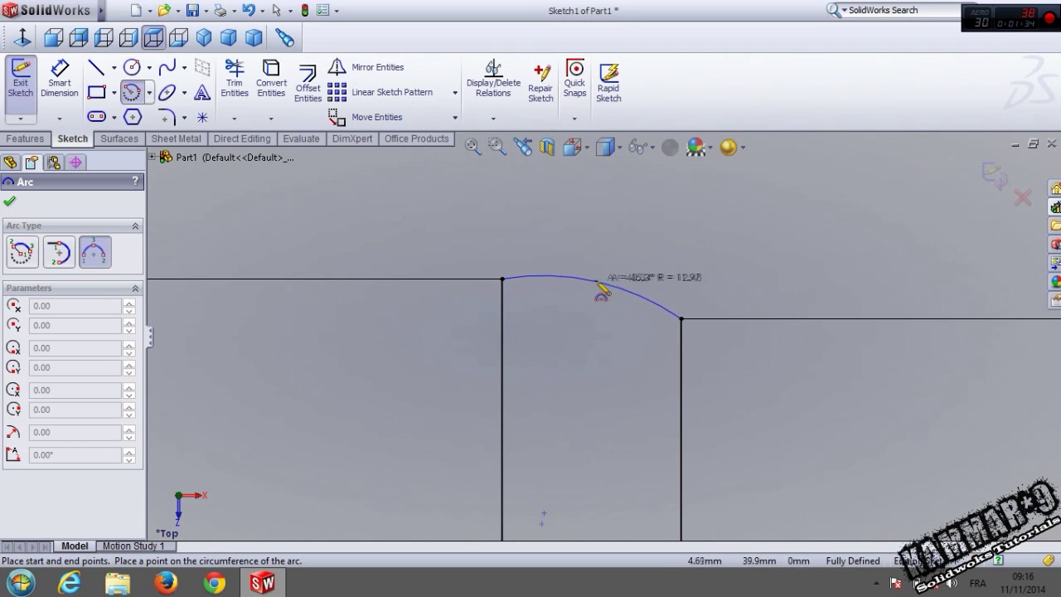
click(607, 292)
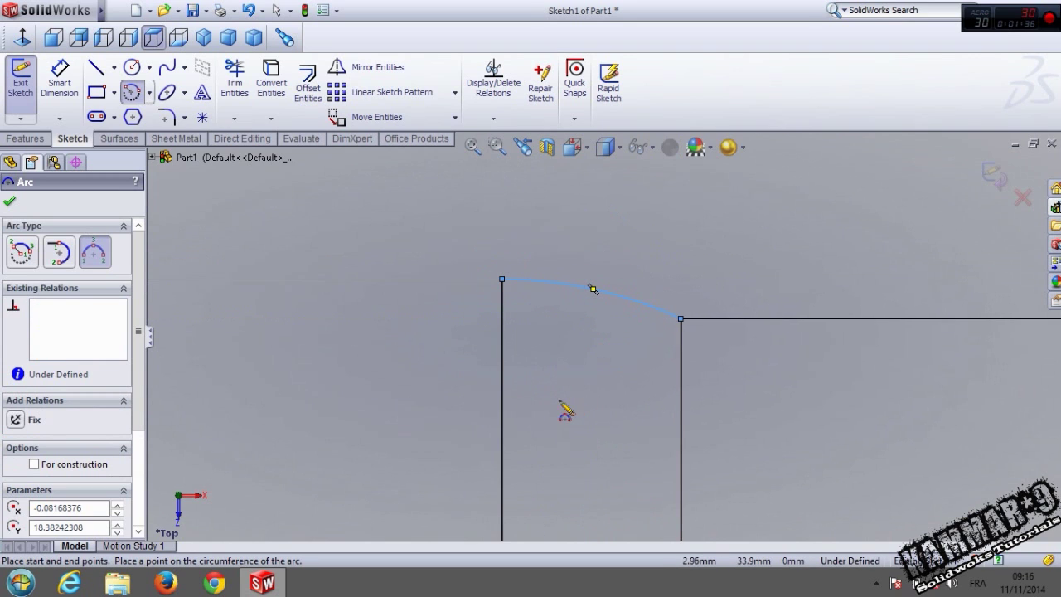
key(Escape)
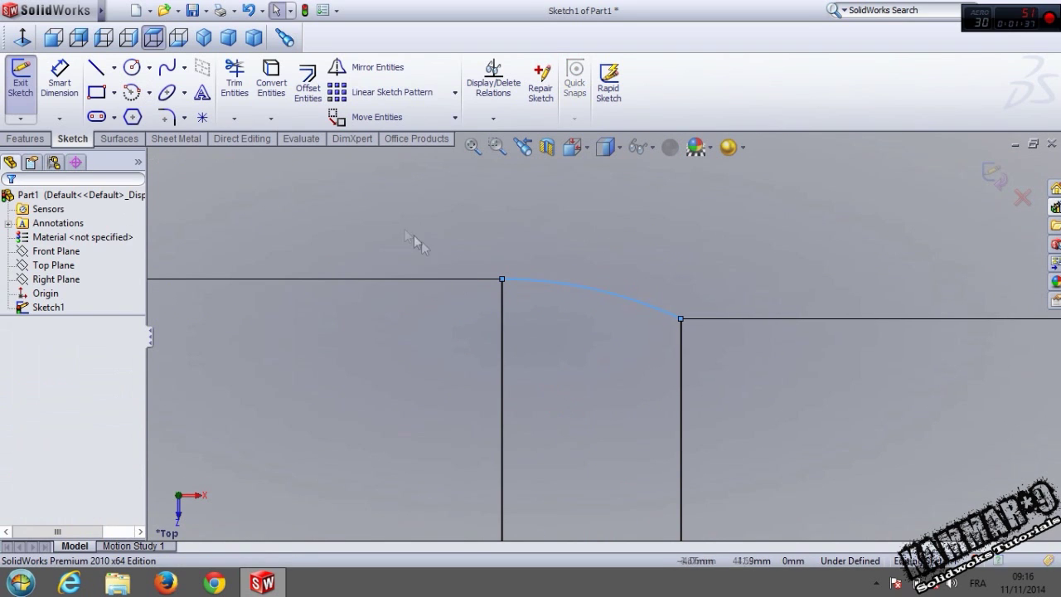
Draw a horizontal line about 8 mm long leftward from the arc's left endpoint.
click(95, 70)
click(501, 279)
click(336, 278)
key(Escape)
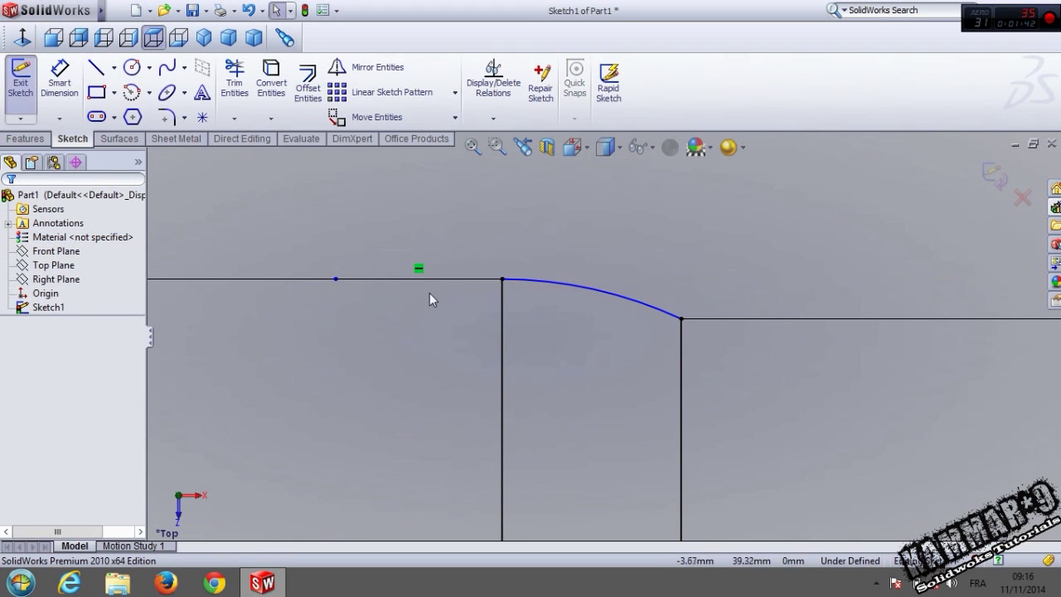
Convert the short horizontal line and the 40 mm vertical line to construction geometry.
click(440, 280)
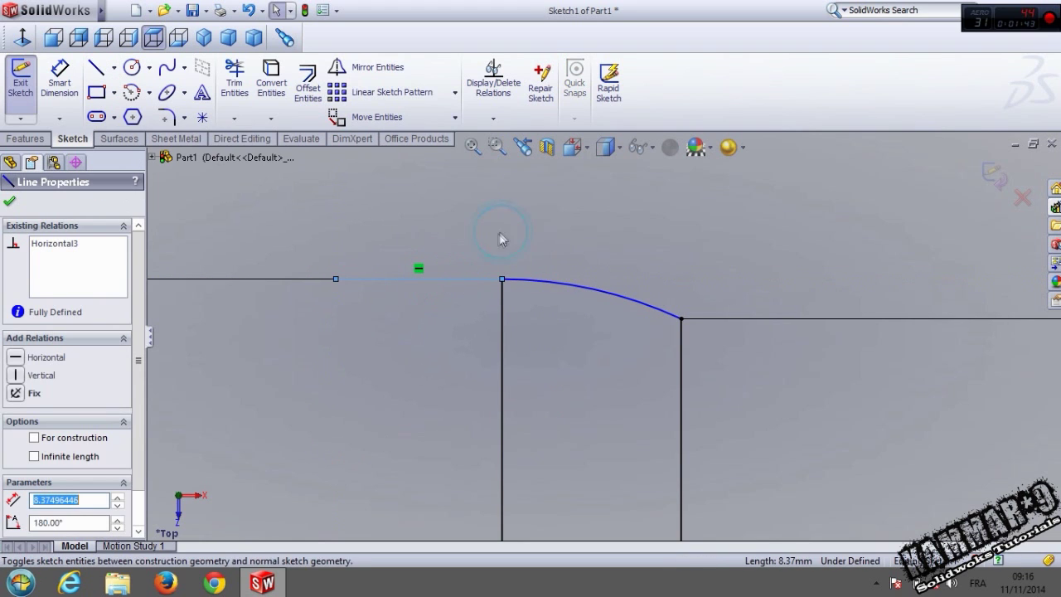
click(557, 230)
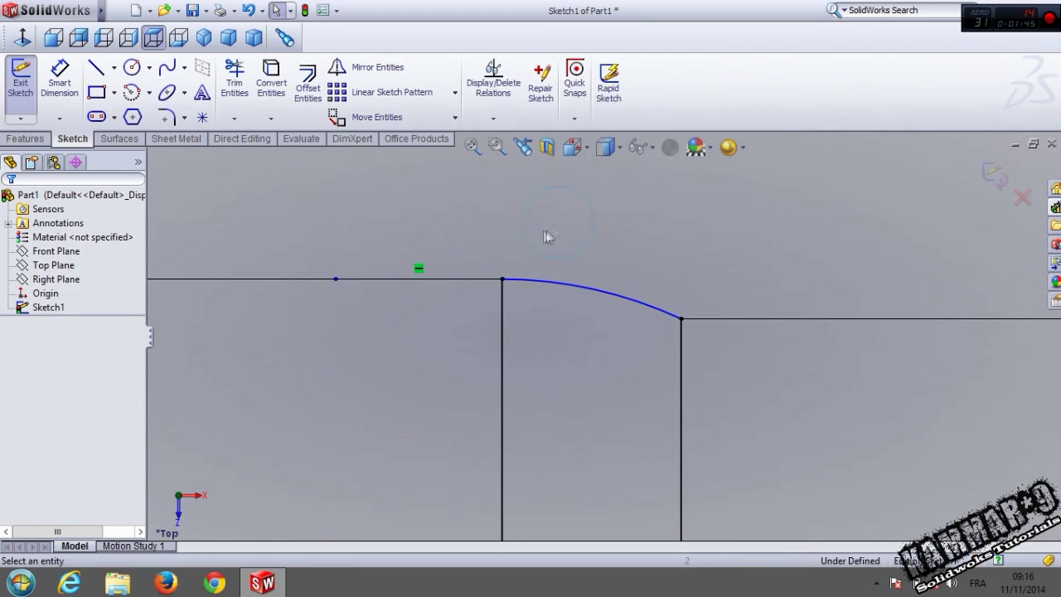
click(506, 324)
click(562, 270)
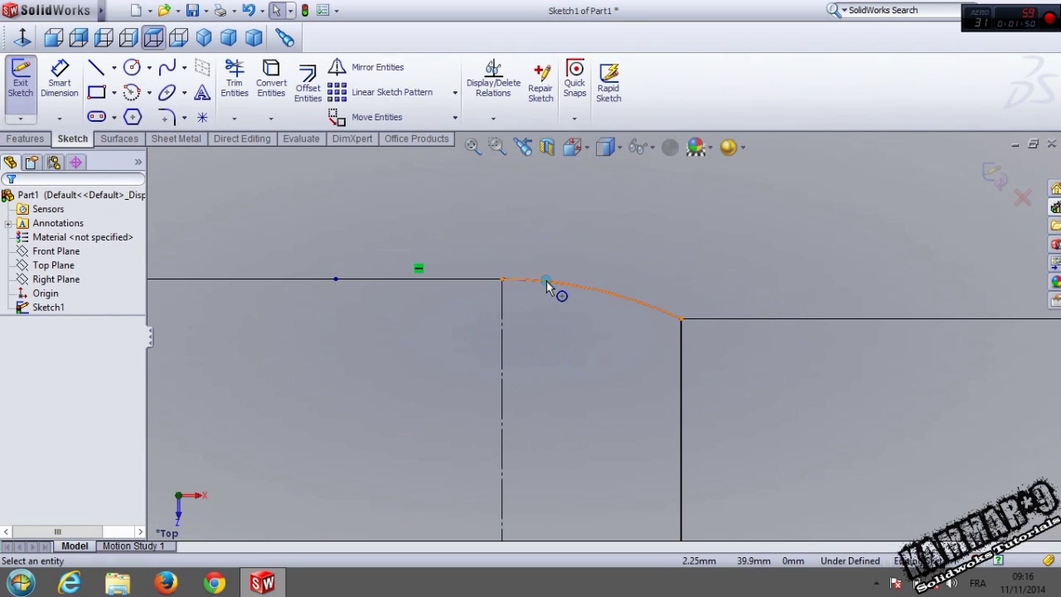
Add a tangent relation between the arc and the short horizontal construction line.
click(547, 284)
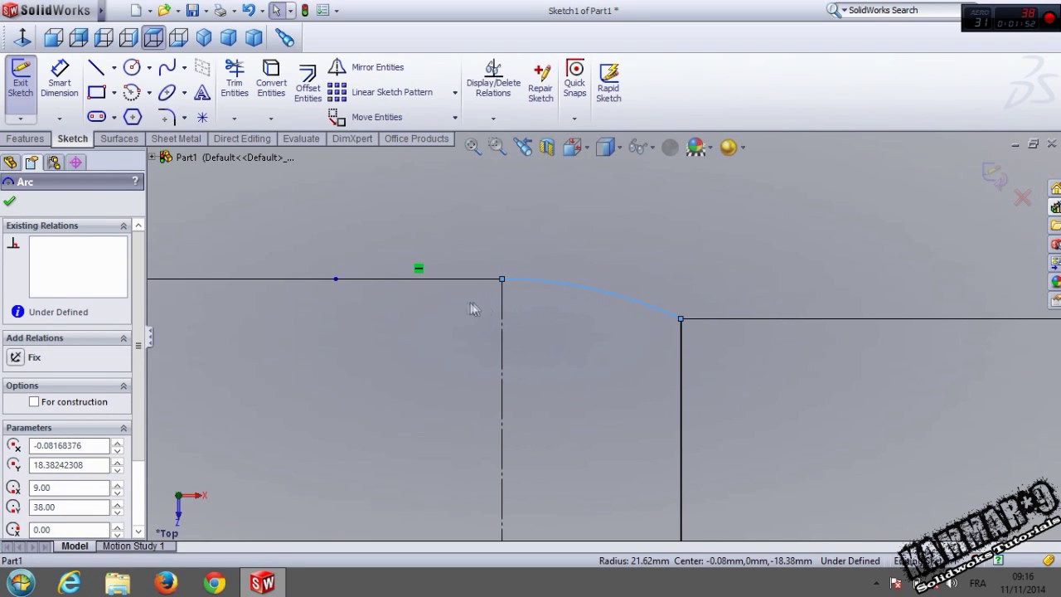
ctrl+click(442, 278)
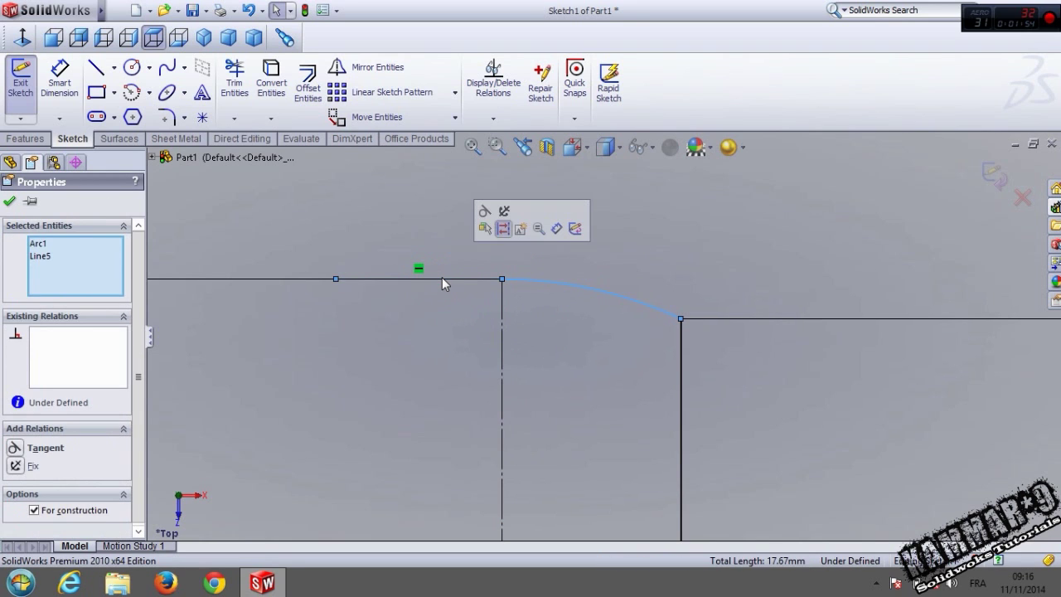
click(484, 214)
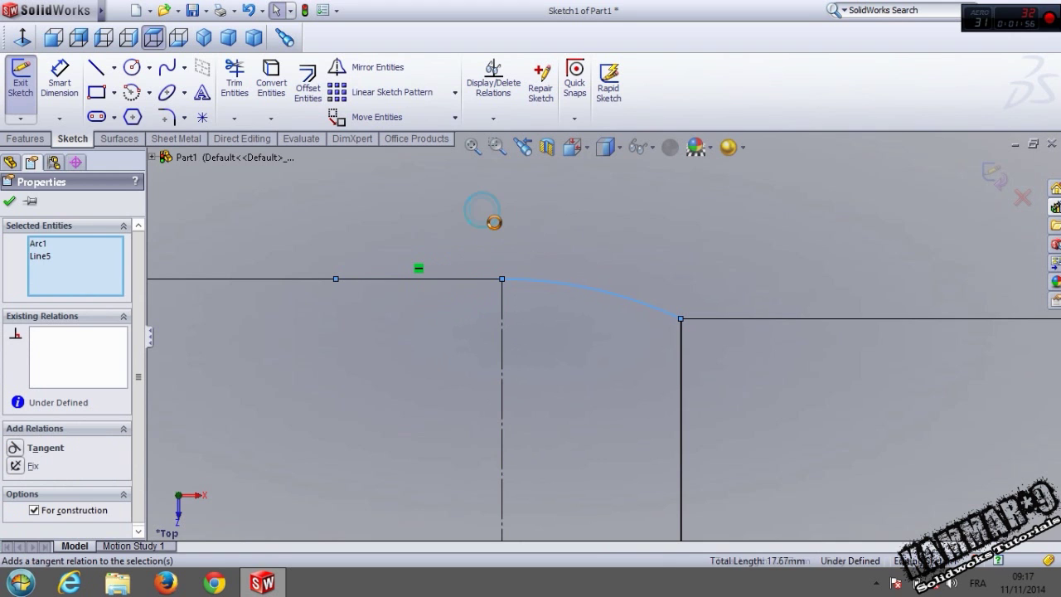
click(573, 381)
Mirror the half profile with its arc and short construction line about the 40 mm vertical construction line, keeping Copy enabled.
scroll(603, 395, up, 10)
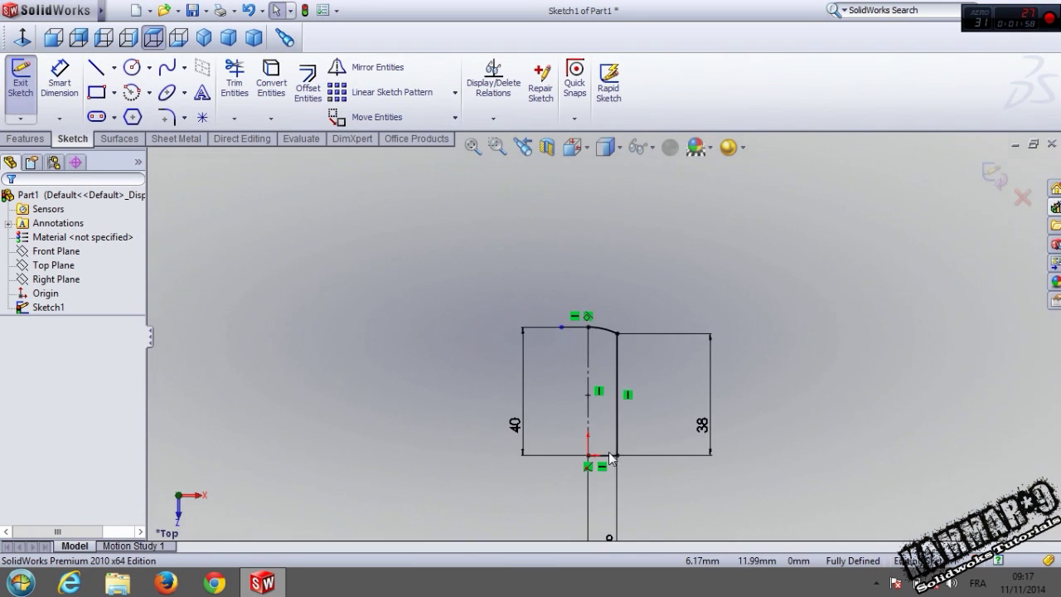
scroll(610, 456, down, 4)
scroll(548, 320, up, 2)
drag(637, 448, 557, 217)
scroll(578, 253, down, 2)
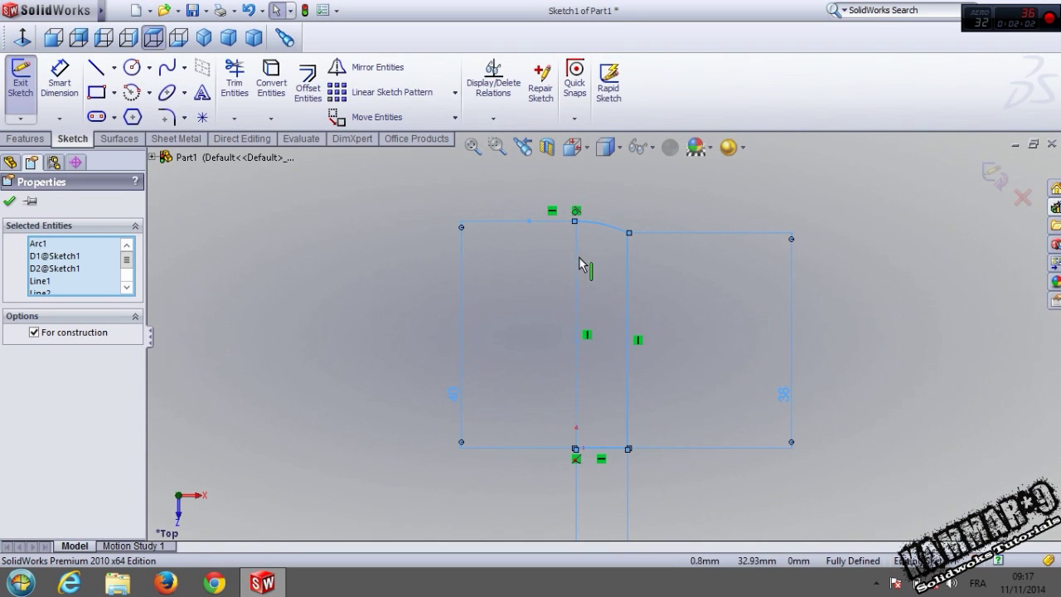
click(392, 70)
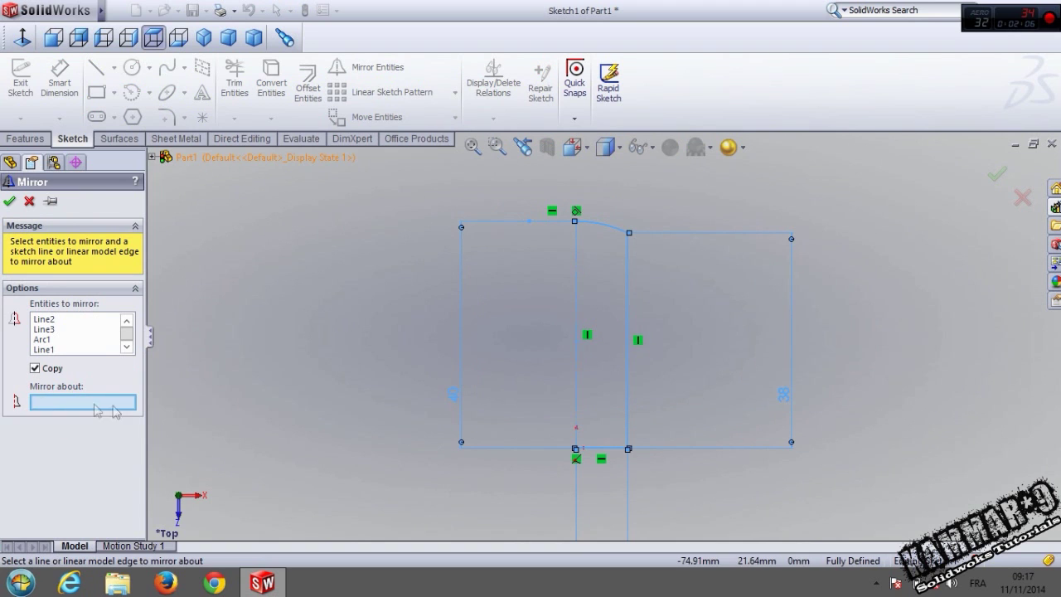
click(575, 334)
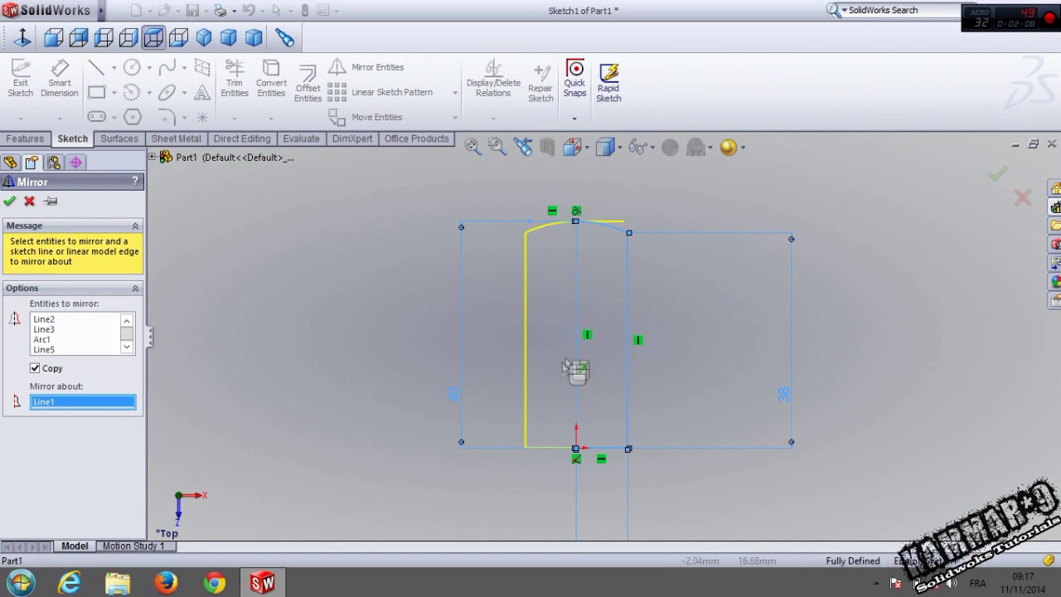
click(9, 199)
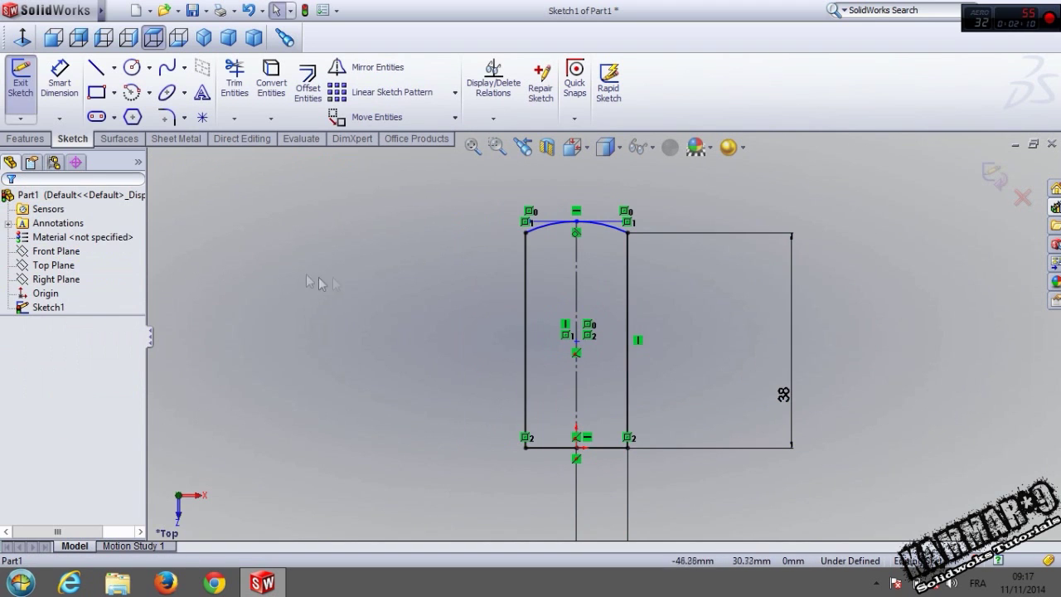
scroll(597, 357, down, 1)
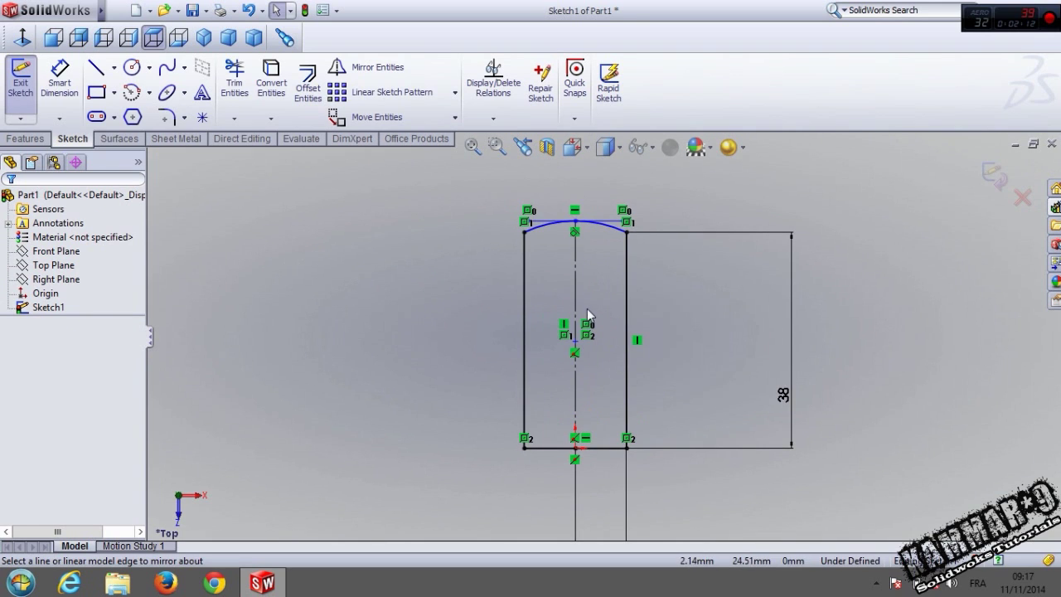
Chamfer both lower corners of the profile with an equal distance of 2 mm, accepting the loss of sketch constraints.
scroll(638, 465, down, 3)
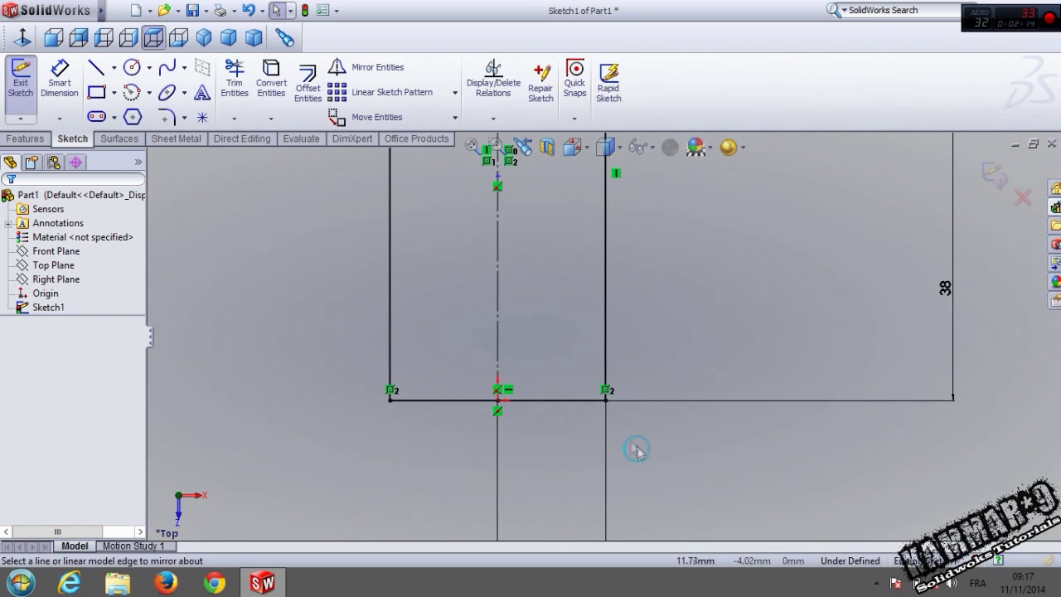
click(184, 117)
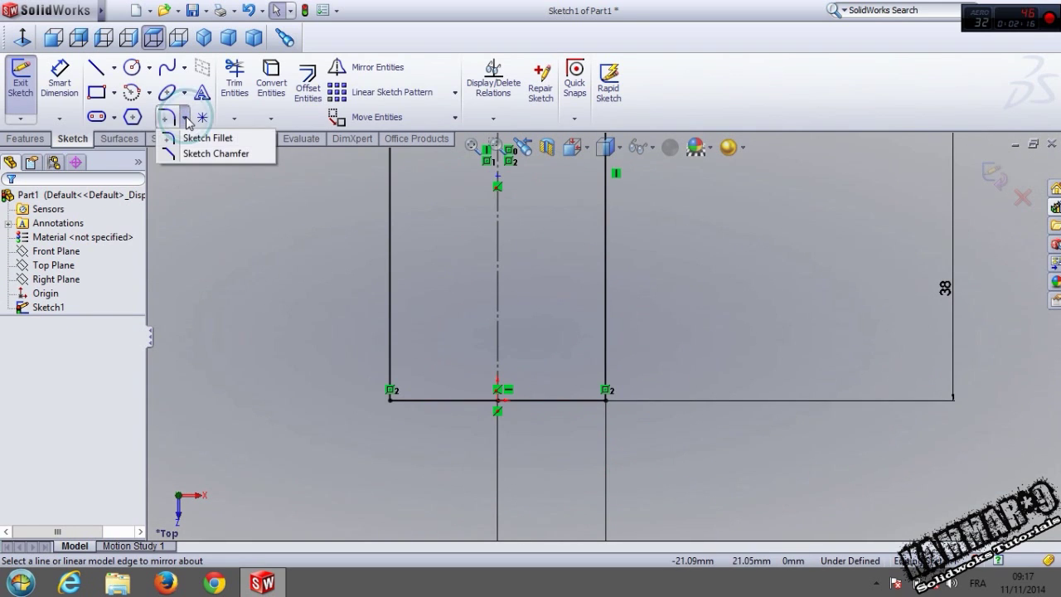
click(212, 155)
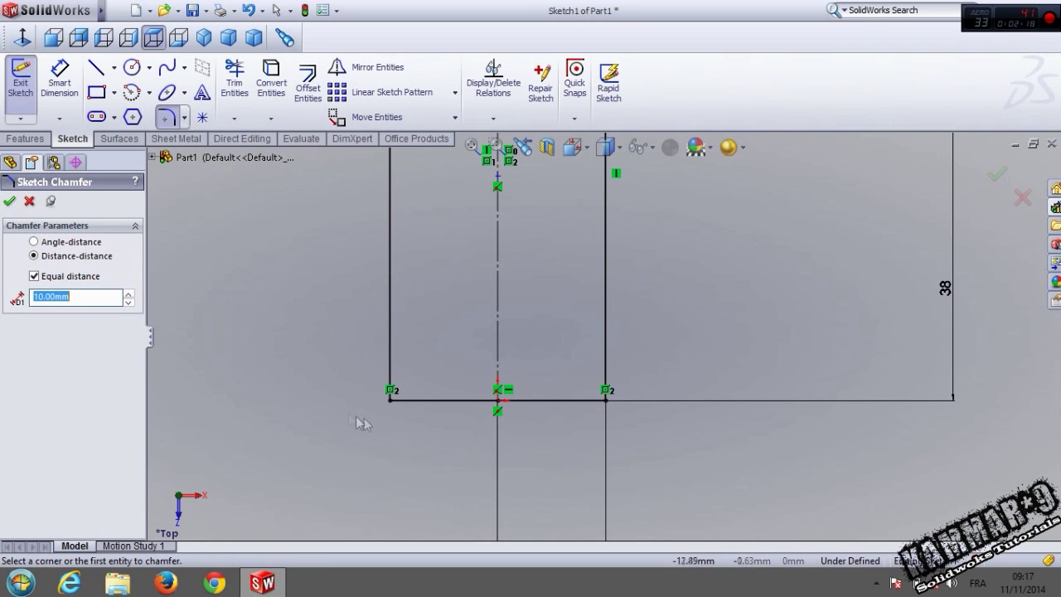
key(Return)
click(387, 399)
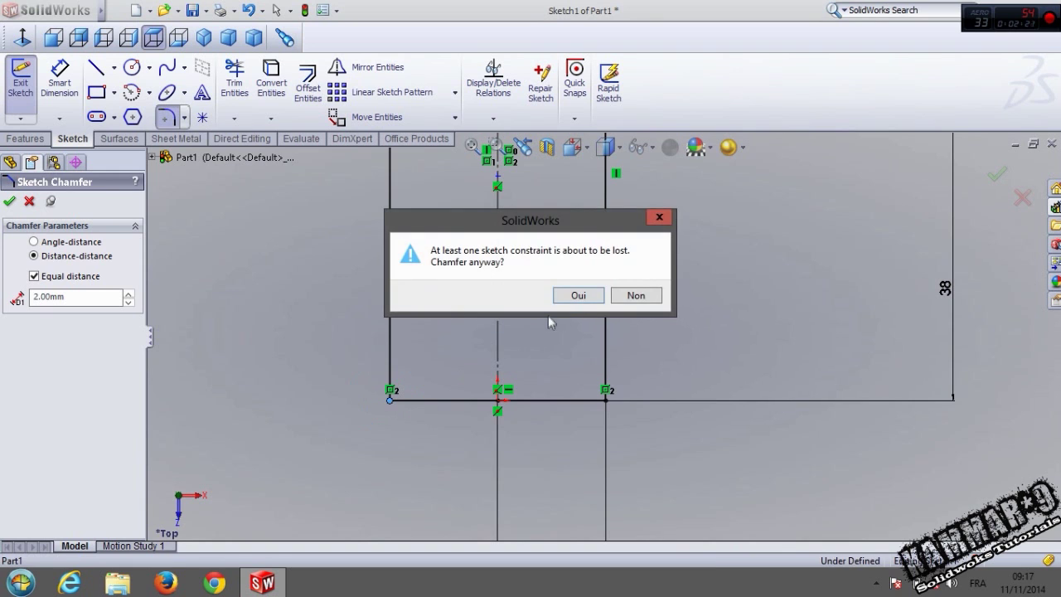
click(571, 296)
click(608, 404)
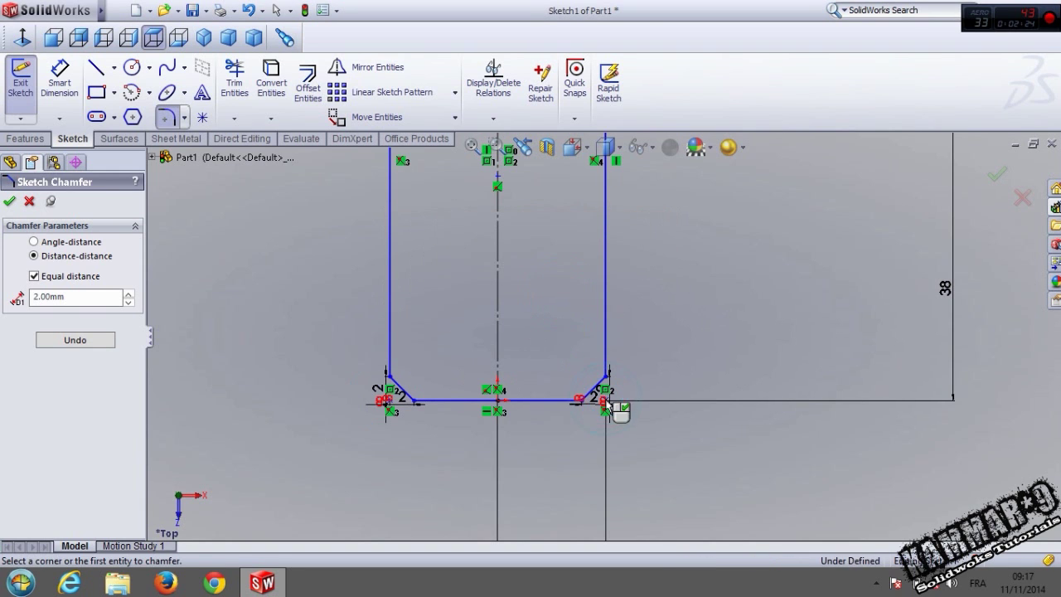
click(10, 202)
key(f)
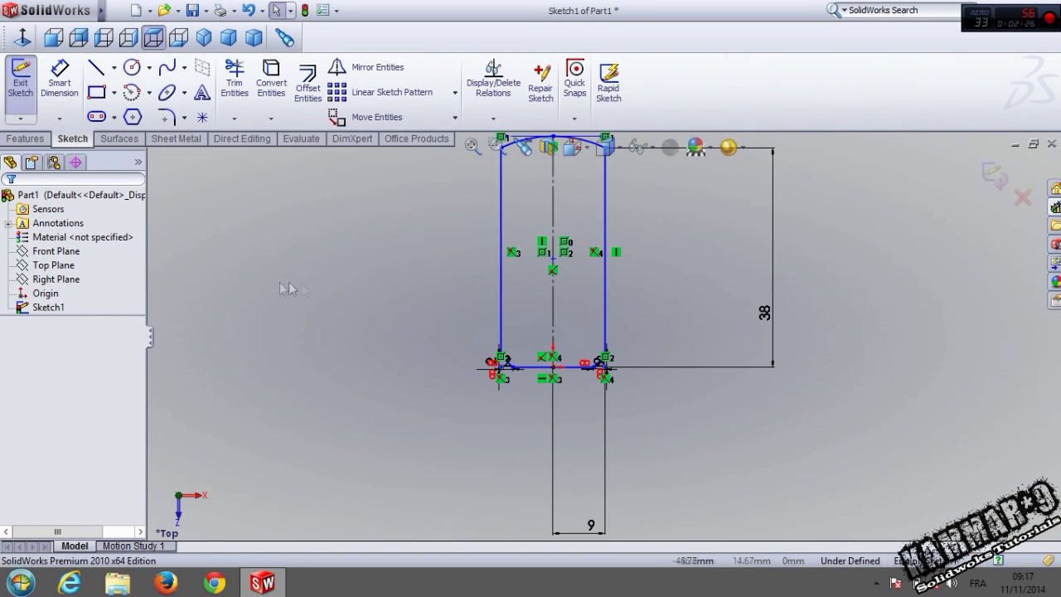
Extrude the chamfered profile as a blind boss 8 mm deep from the sketch plane.
click(25, 138)
click(26, 83)
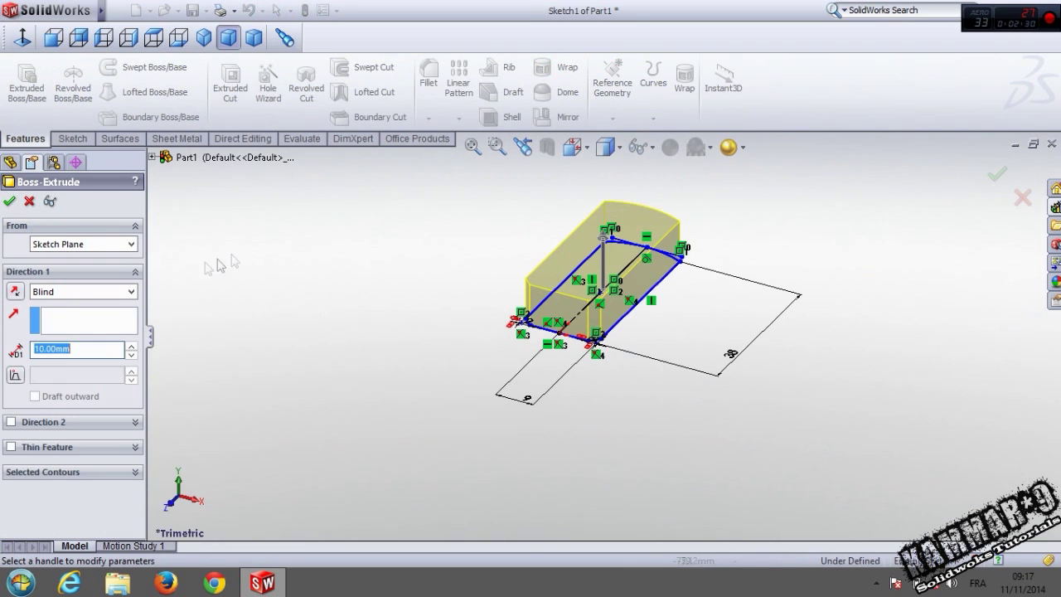
key(Return)
key(Return)
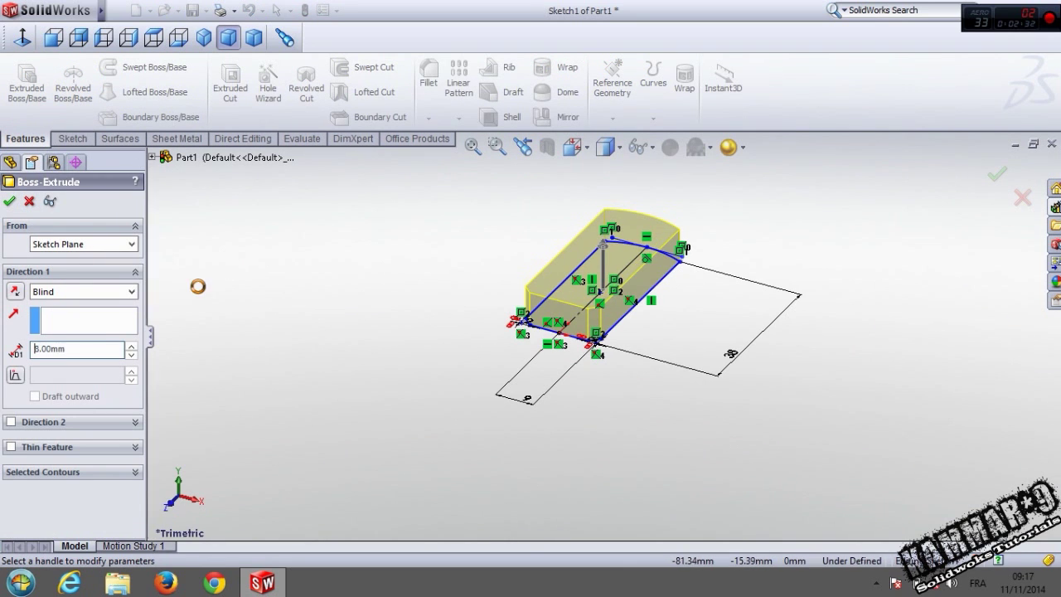
click(270, 304)
Start a sketch on the flat end face between the two chamfers and view it straight on.
scroll(534, 307, down, 3)
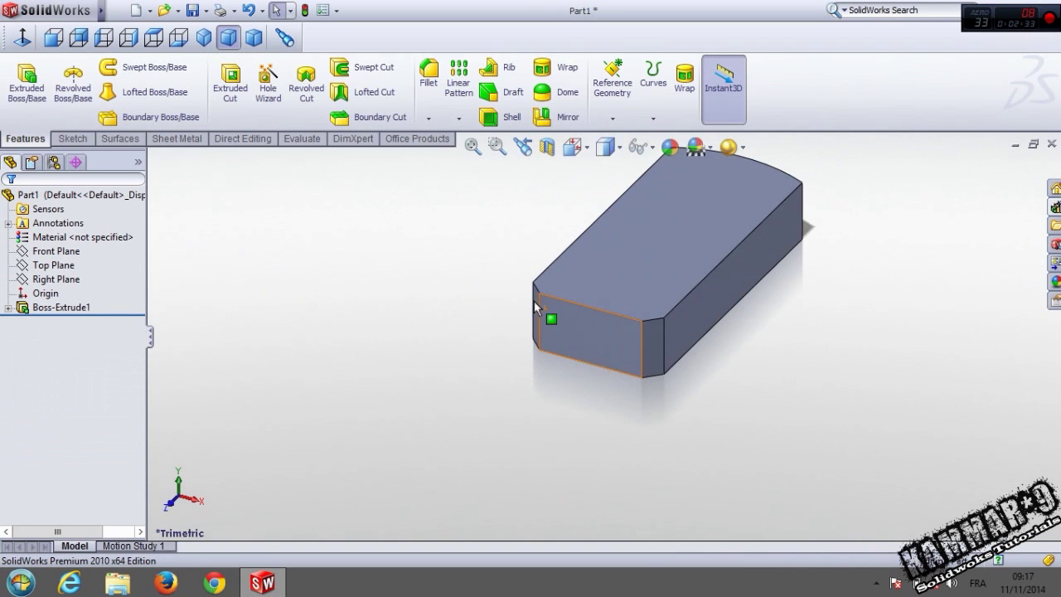
click(596, 342)
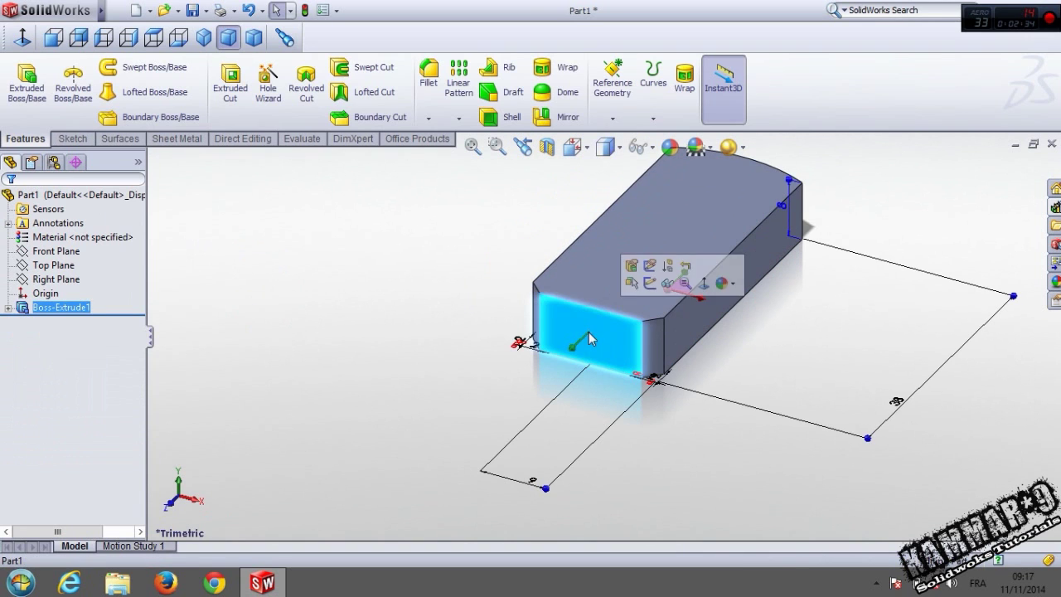
click(651, 283)
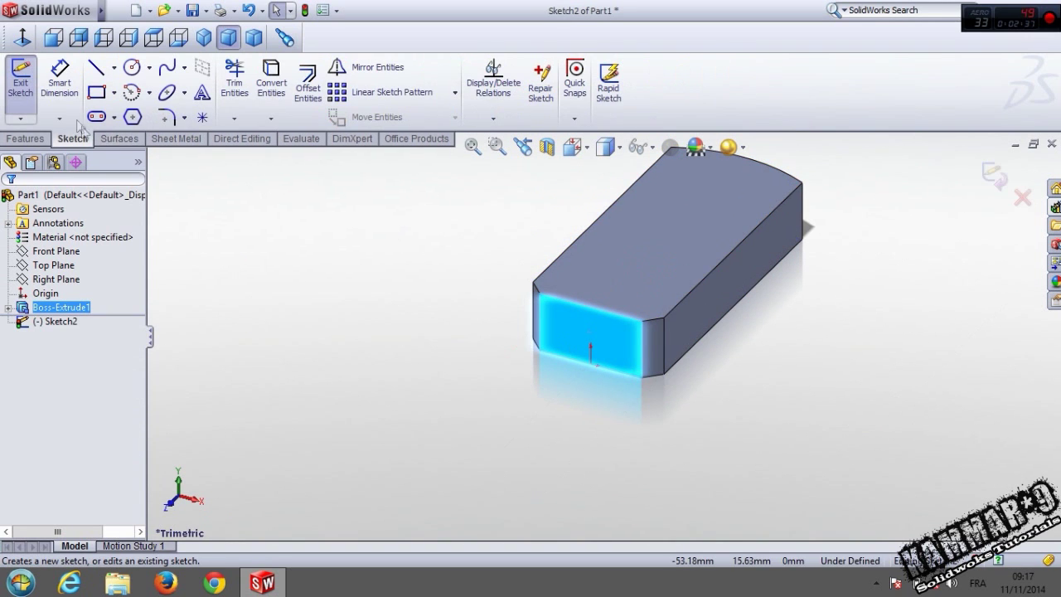
click(23, 37)
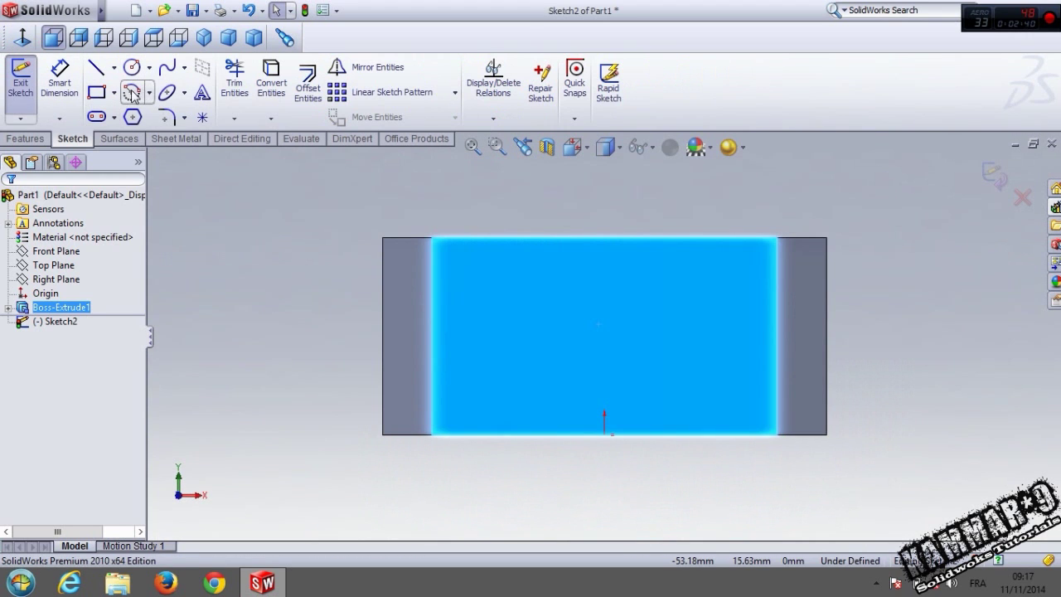
Draw a three-point arc from the face's upper edge to its lower edge, bulging out to the body's right side edge.
click(132, 93)
click(104, 255)
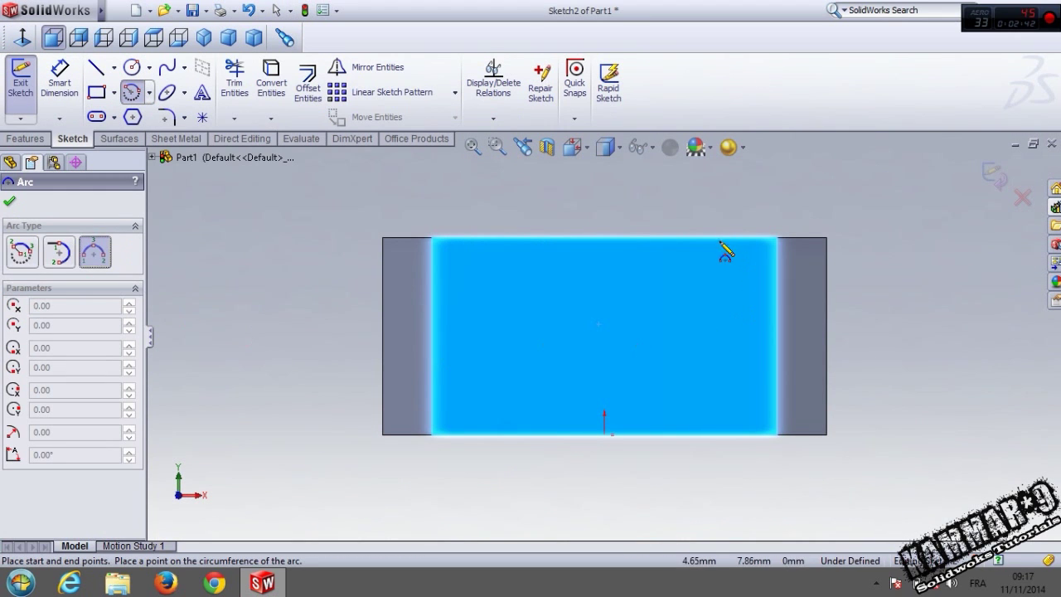
drag(713, 238, 726, 402)
drag(716, 437, 713, 434)
click(828, 336)
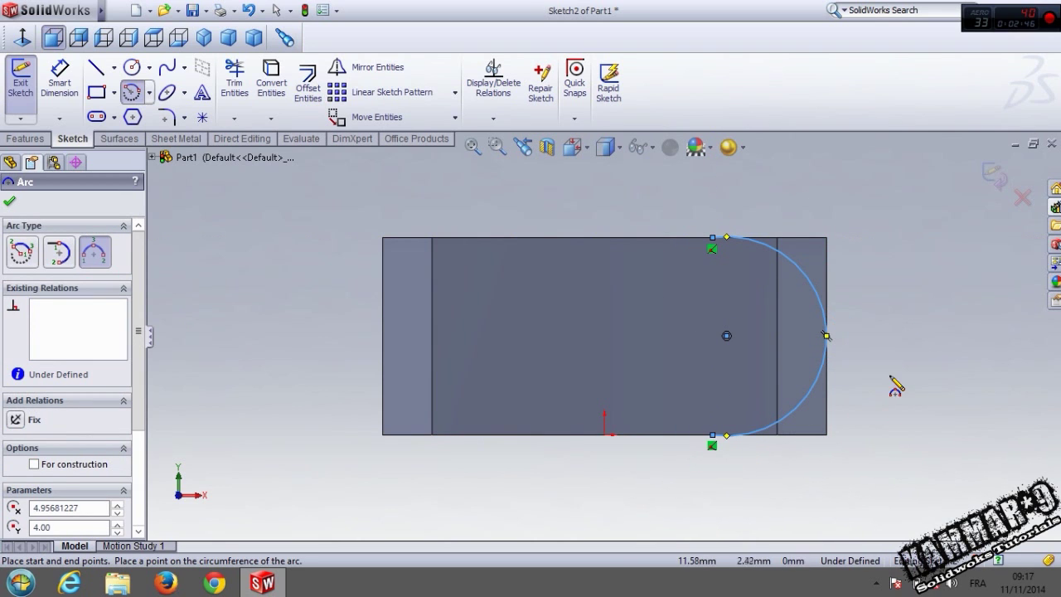
key(Escape)
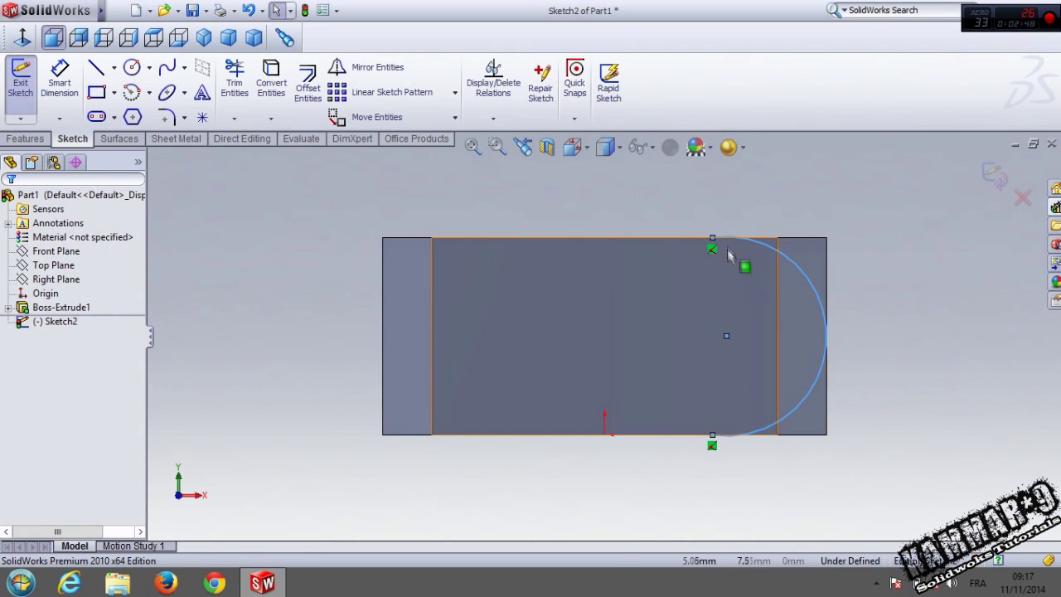
Add a vertical relation between the arc's two endpoints and its centre point.
click(713, 239)
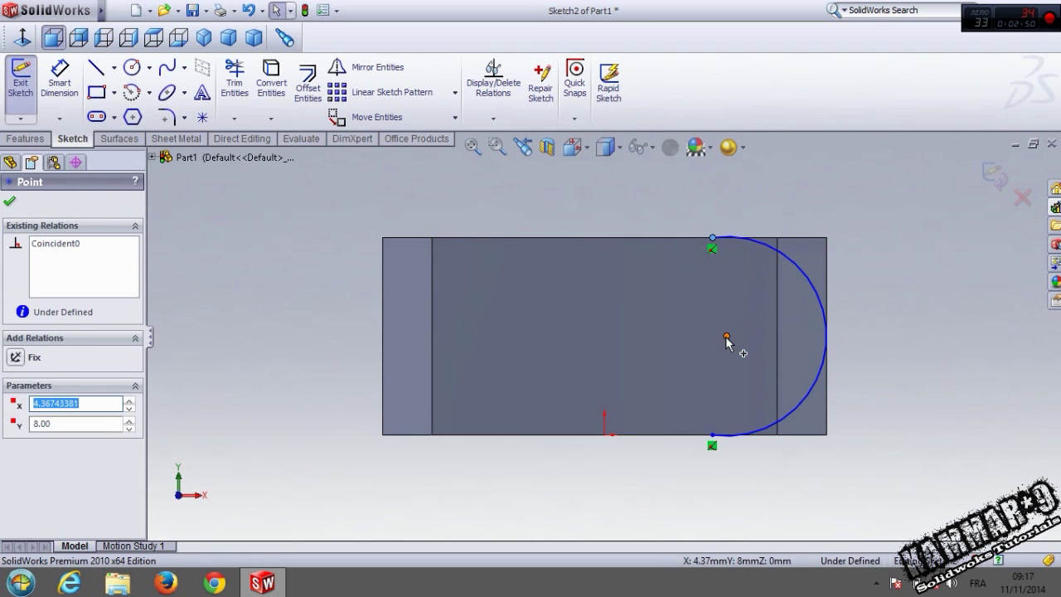
ctrl+click(712, 435)
ctrl+click(726, 336)
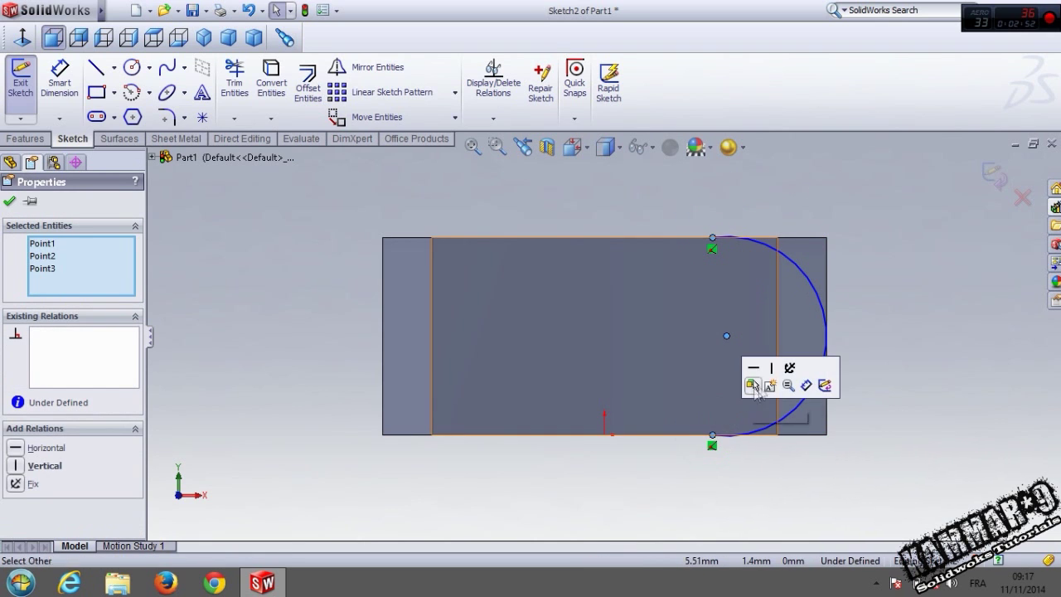
click(771, 370)
click(906, 403)
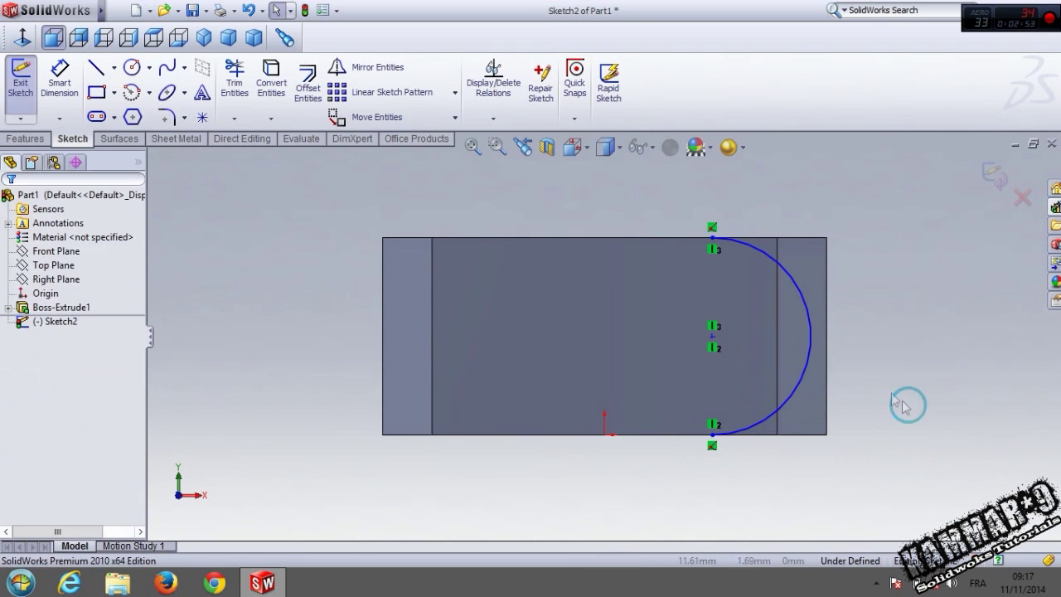
Make the arc tangent to the body's right vertical edge.
click(812, 340)
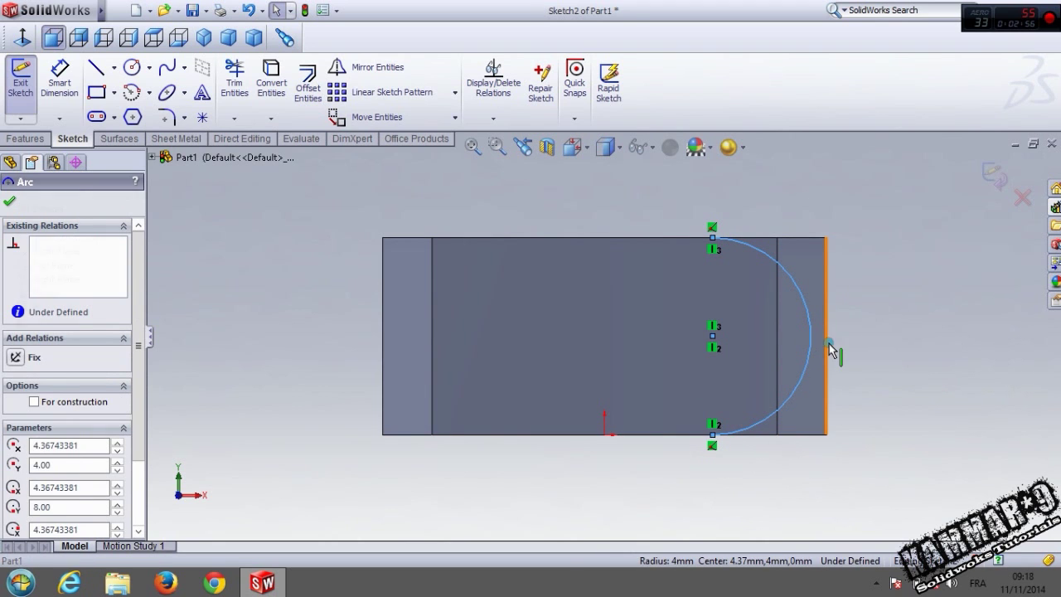
ctrl+click(828, 346)
click(871, 277)
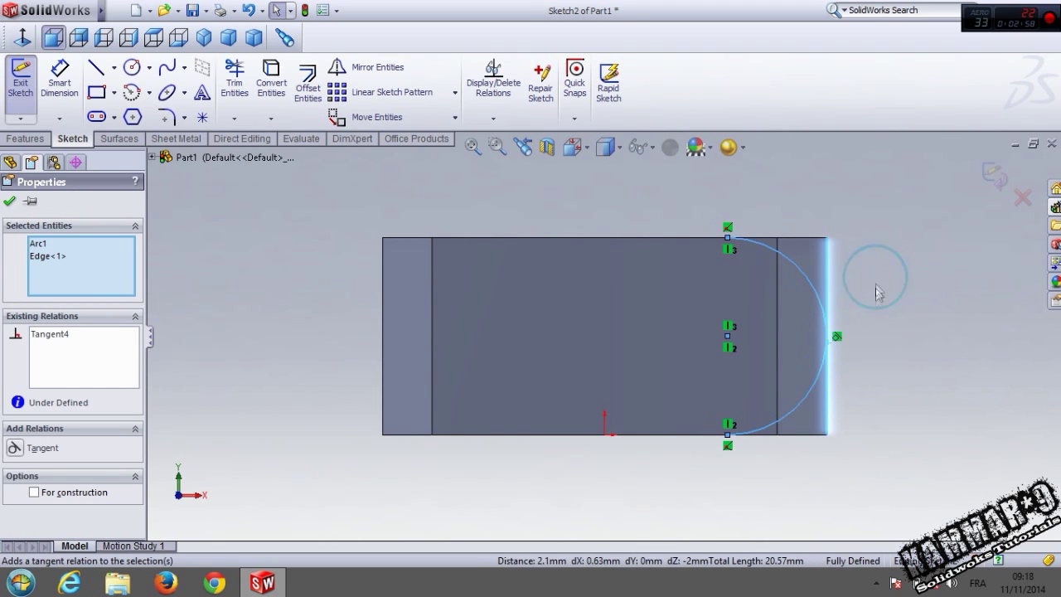
click(914, 387)
Connect the arc's endpoints with a chain of vertical and horizontal lines around the body's right side, reaching about 1.2 mm below it.
key(f)
click(97, 70)
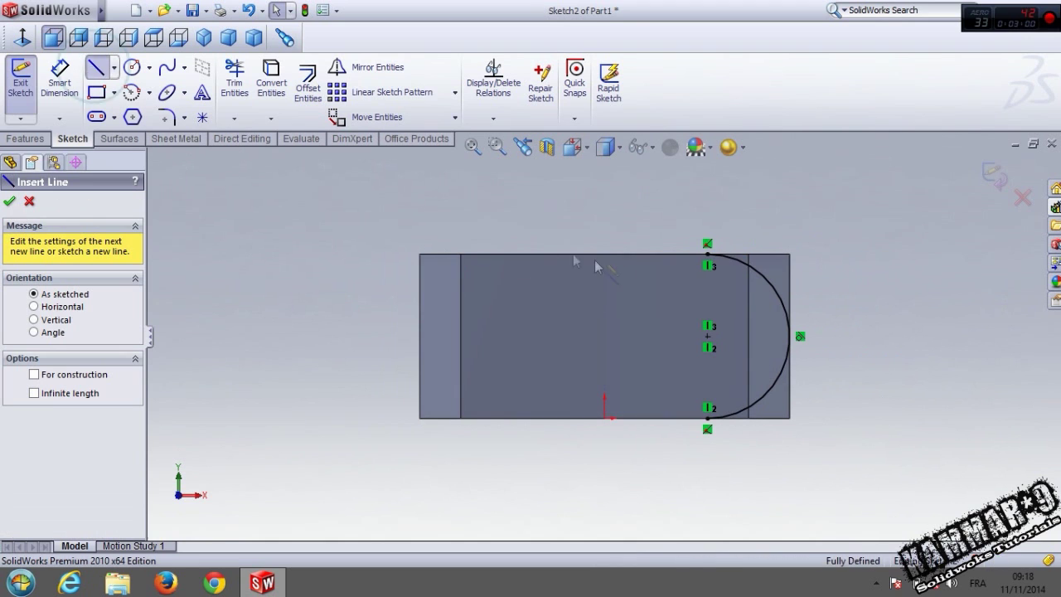
click(707, 245)
click(707, 213)
click(827, 214)
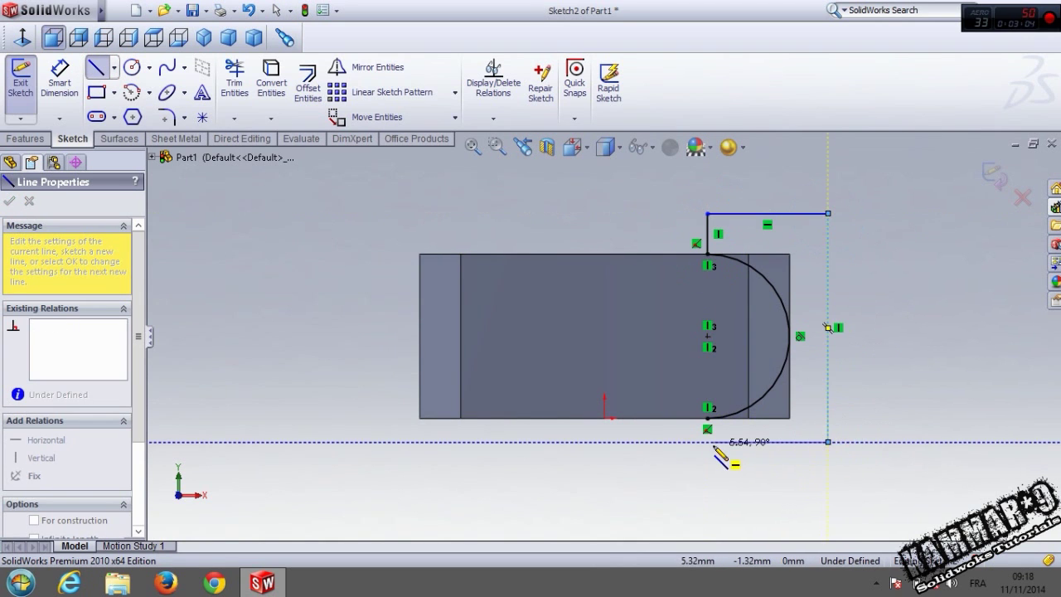
click(708, 442)
scroll(710, 442, down, 4)
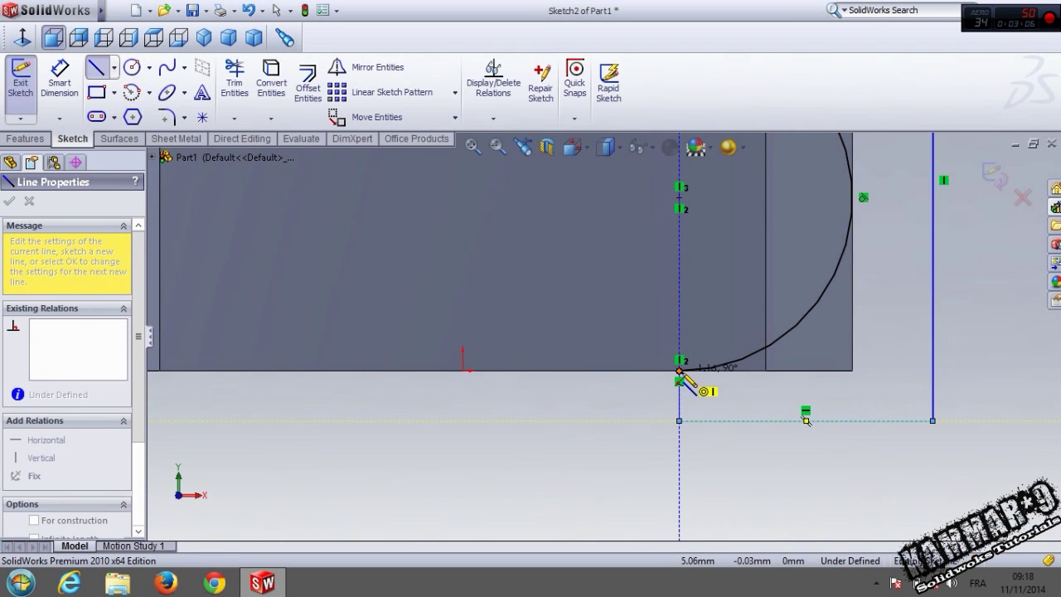
click(679, 371)
Draw a vertical line about 5.6 mm long up from the origin and convert it to construction geometry.
scroll(696, 397, up, 2)
scroll(601, 365, up, 2)
click(536, 353)
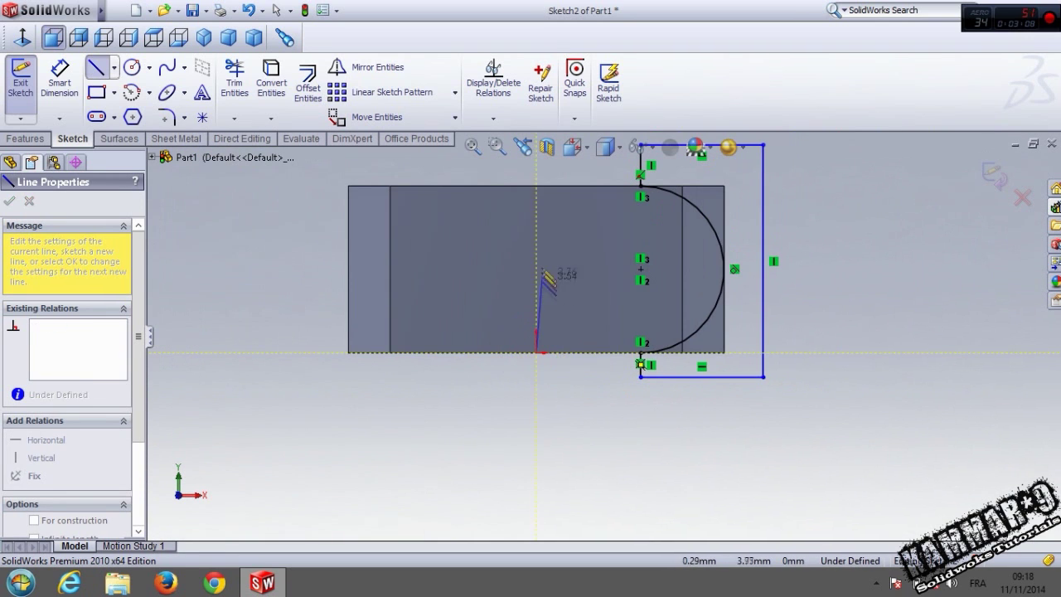
click(536, 236)
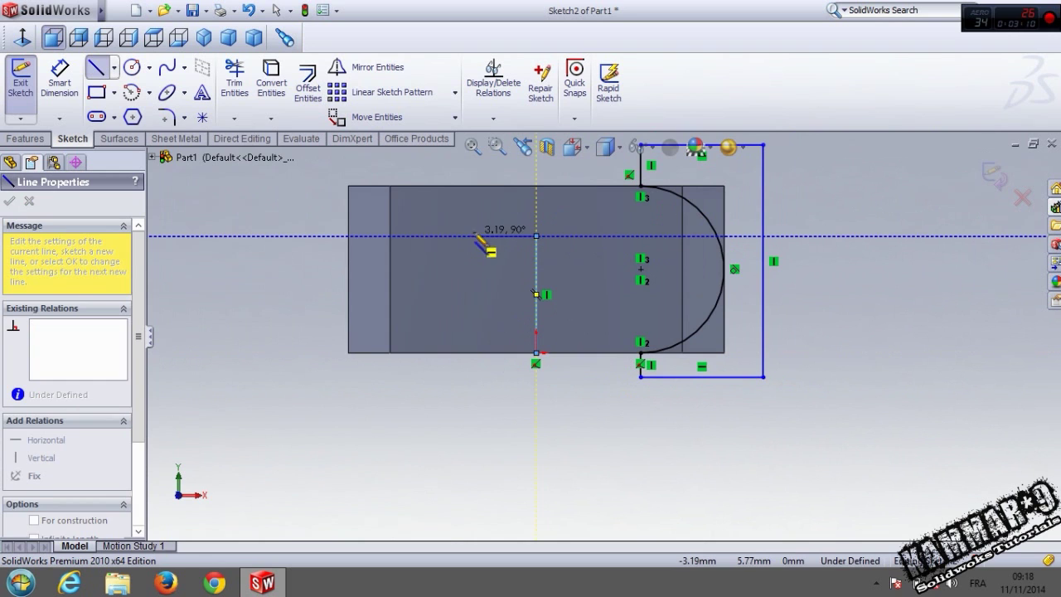
key(Escape)
click(536, 311)
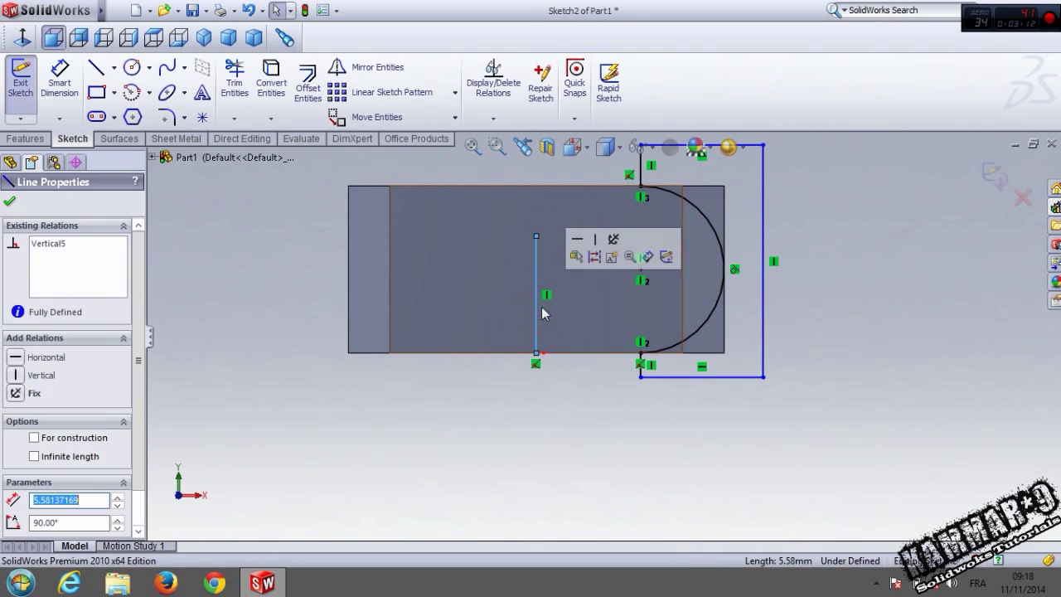
click(592, 256)
click(568, 414)
Mirror the arc and its surrounding lines about the vertical construction line.
scroll(587, 386, up, 4)
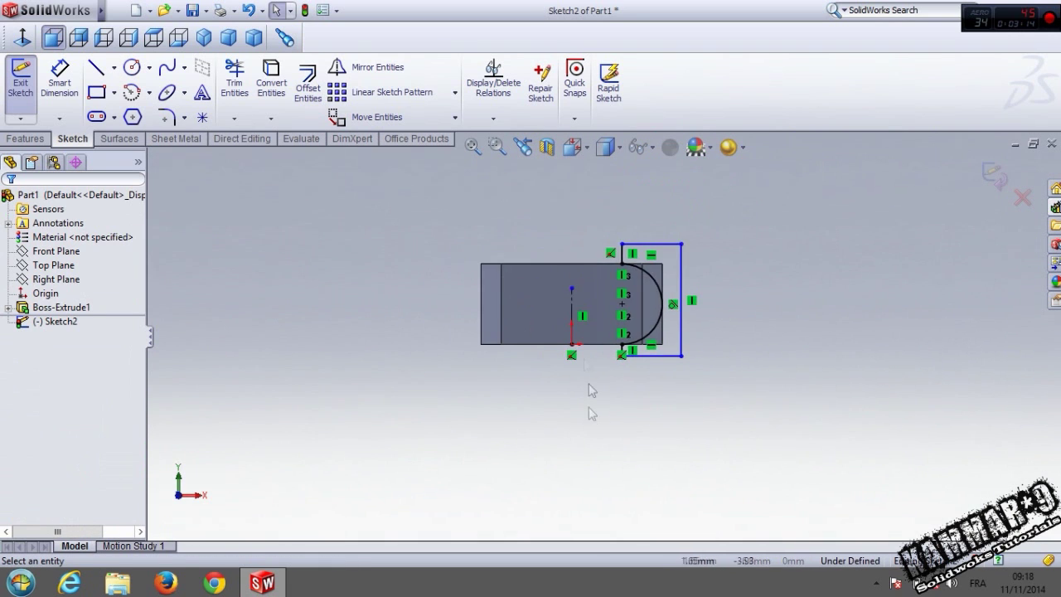
scroll(559, 224, down, 3)
mouse_move(482, 224)
mouse_down()
mouse_move(722, 445)
mouse_move(845, 491)
mouse_up()
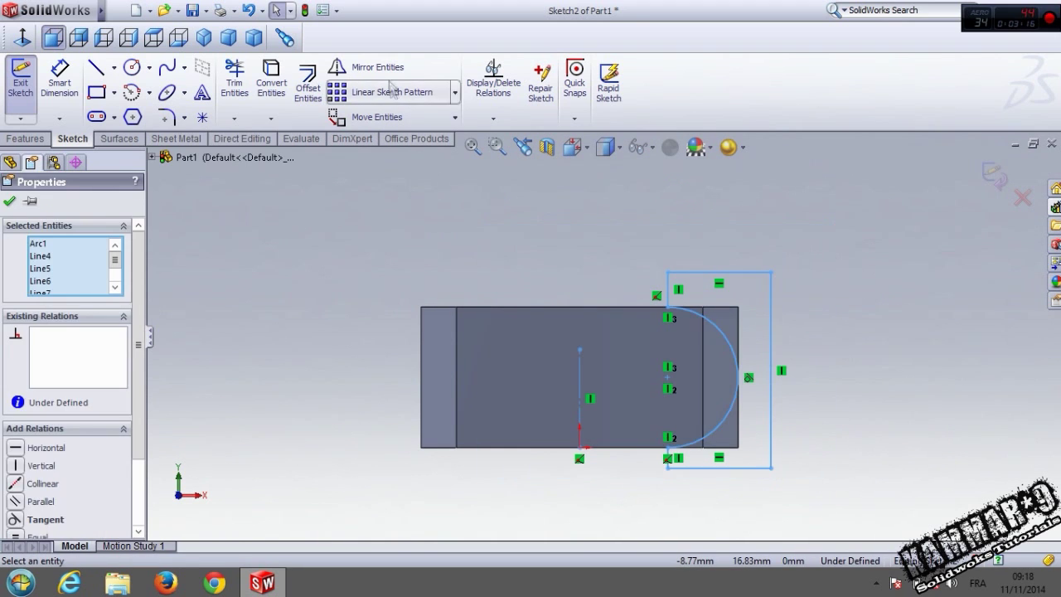
click(378, 67)
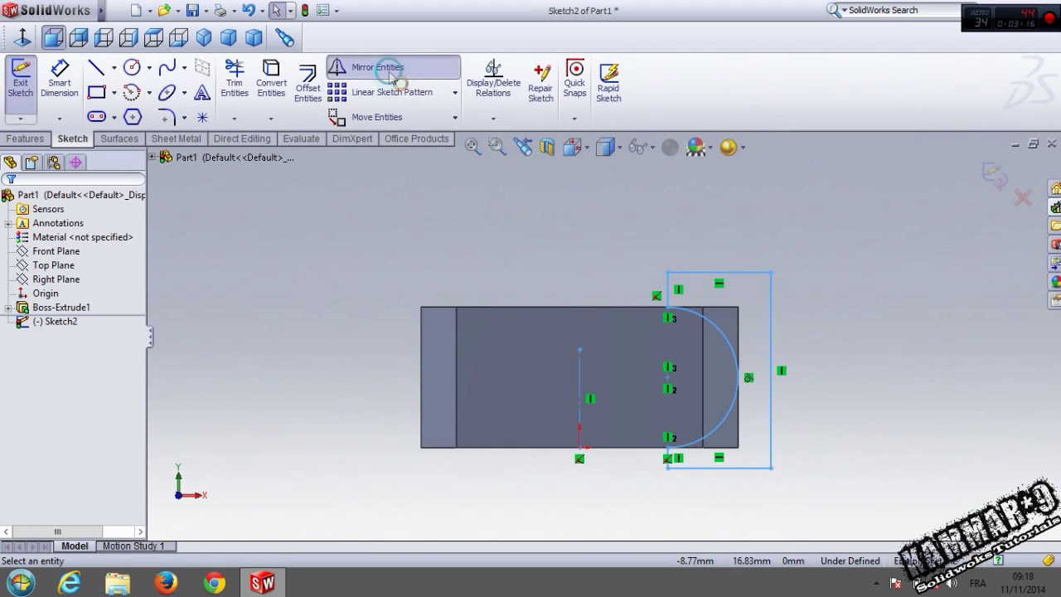
Cut the body with both mirrored side profiles using an Extruded Cut set to Through All.
click(41, 141)
click(237, 108)
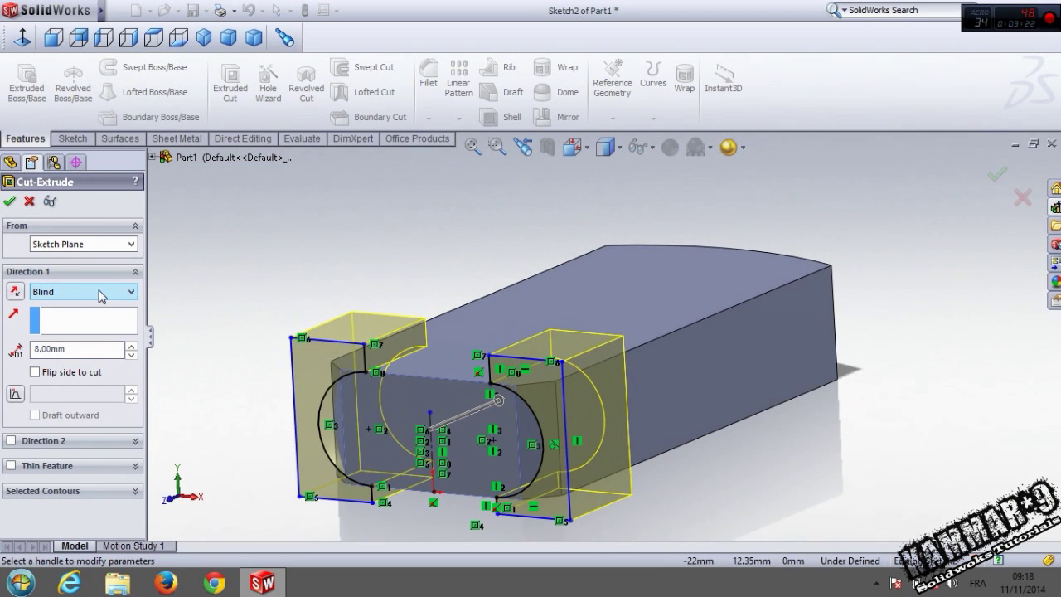
click(101, 295)
click(58, 313)
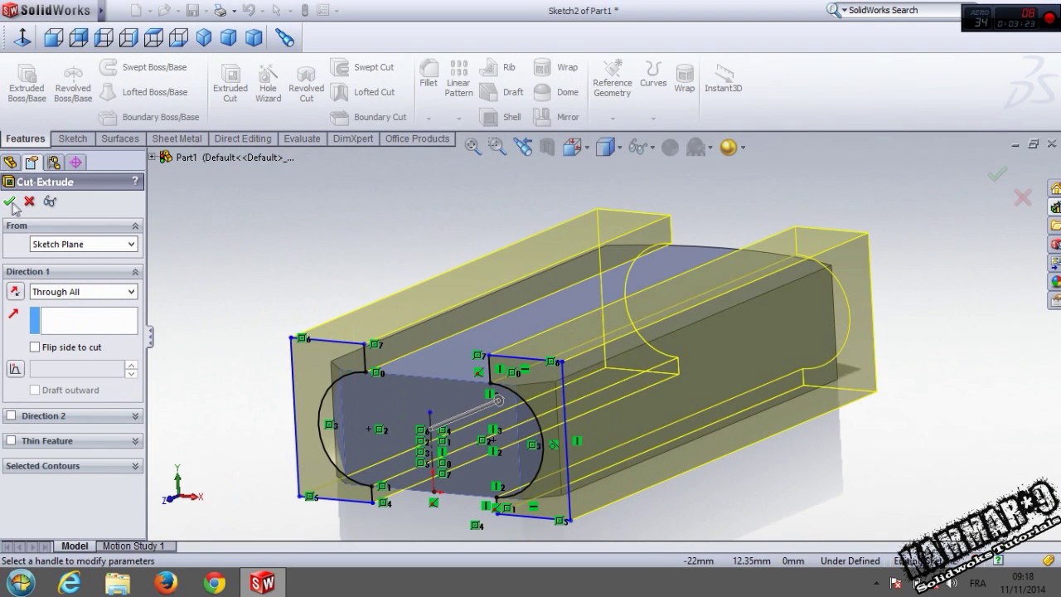
click(9, 202)
Start a new sketch on the flat front end face of the rounded body.
middle_drag(577, 253, 545, 267)
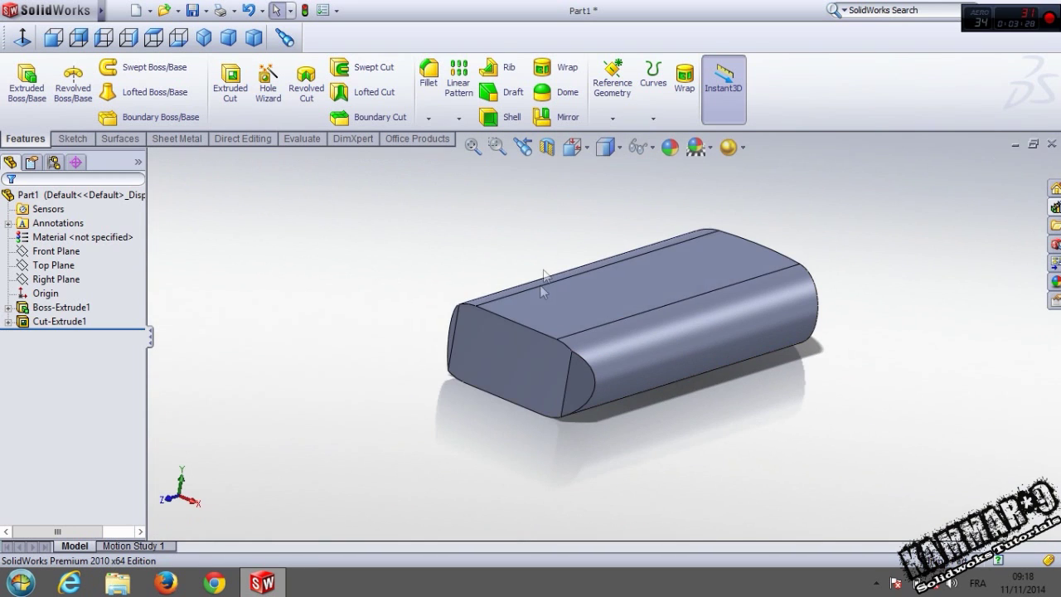
click(514, 355)
scroll(522, 352, down, 2)
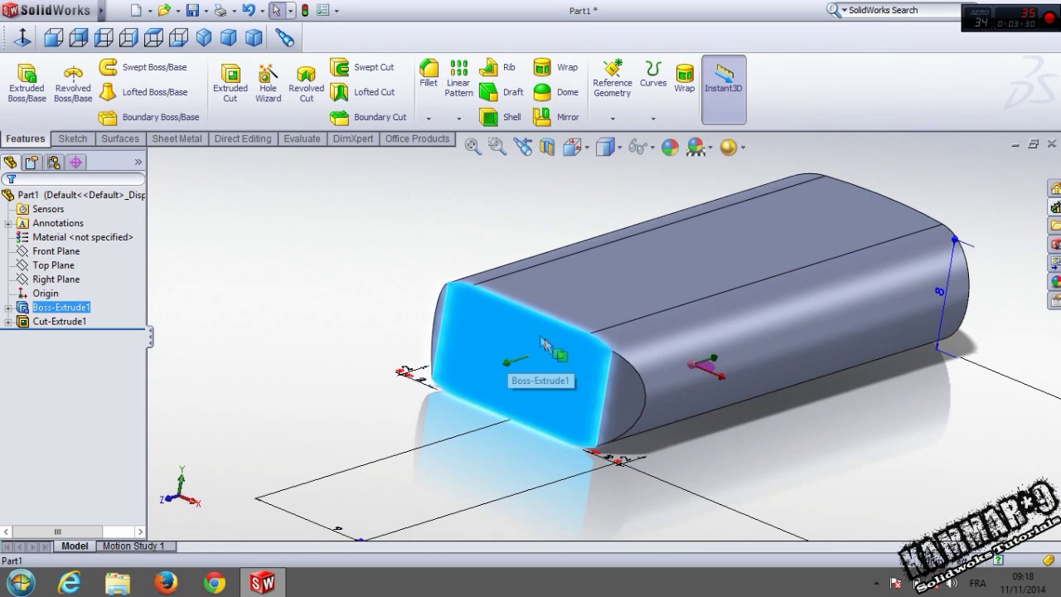
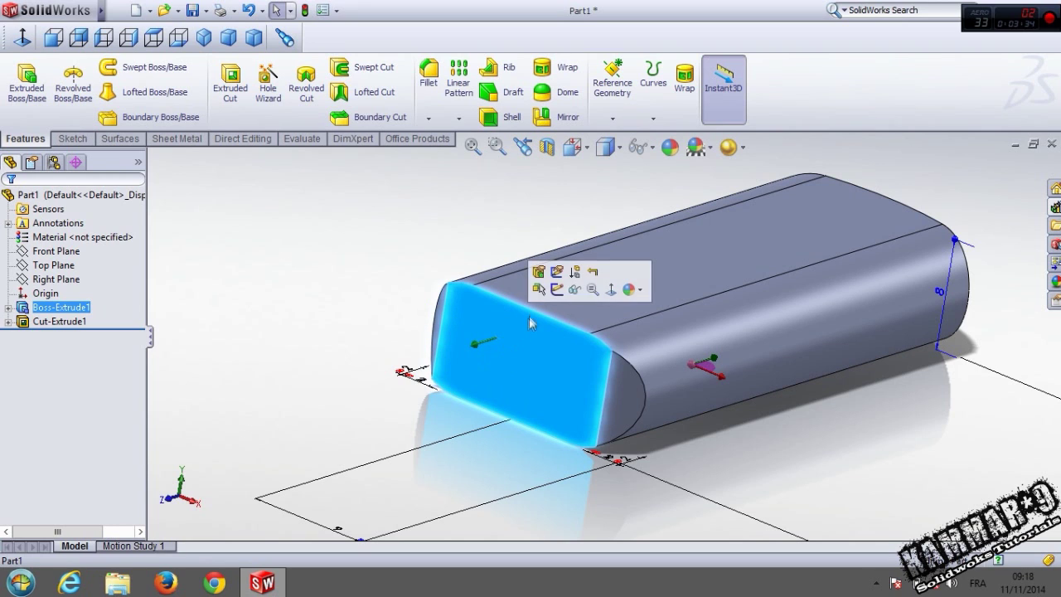
click(557, 290)
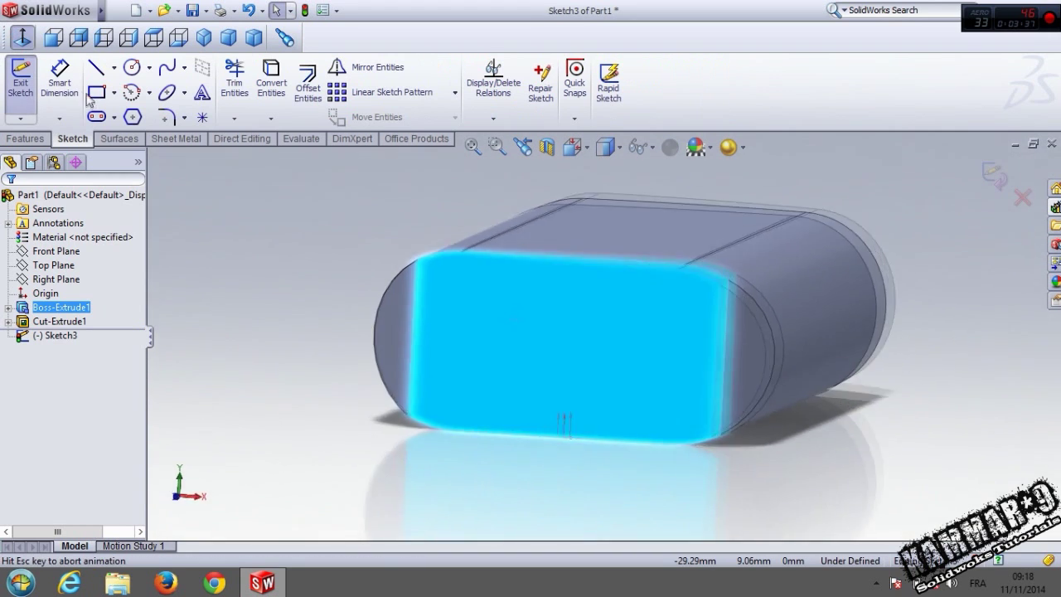
Draw a center rectangle about 10.8 mm wide in the middle of the end face.
click(97, 93)
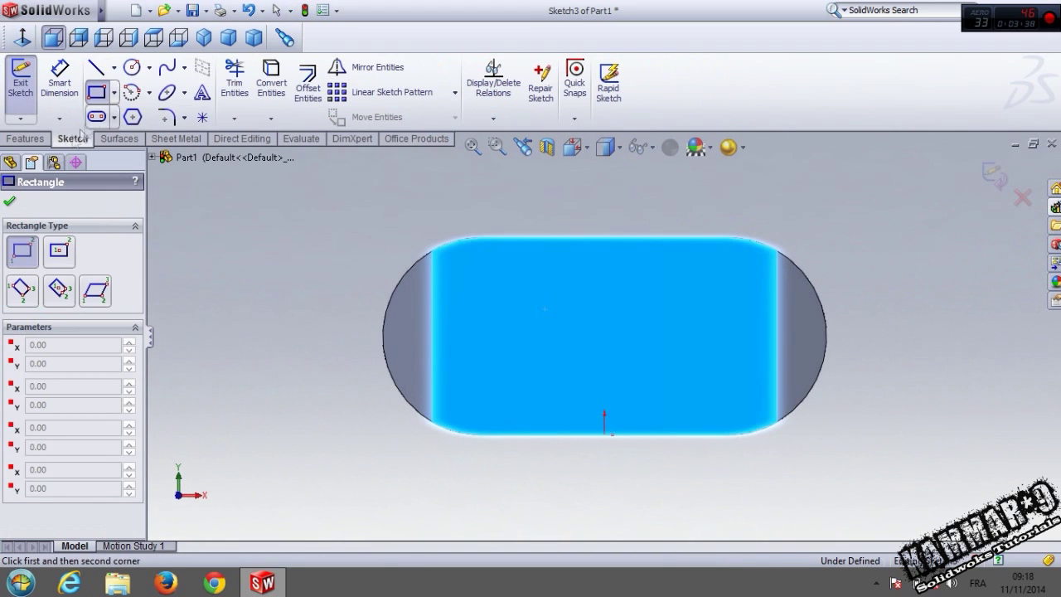
click(58, 251)
click(604, 342)
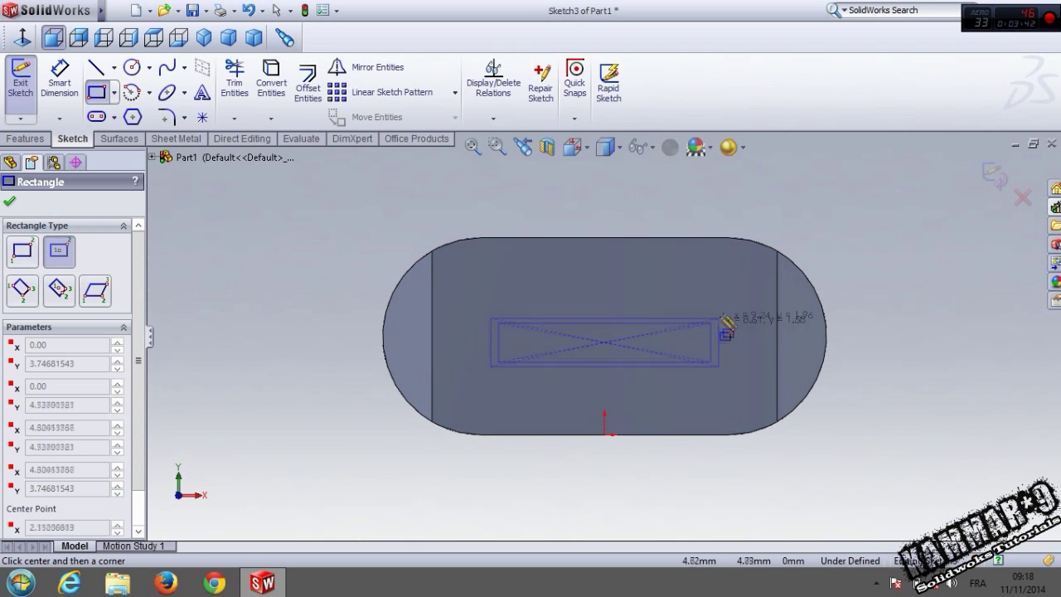
click(739, 288)
Dimension the rectangle 12 mm wide and 4 mm high.
right_drag(344, 359, 343, 310)
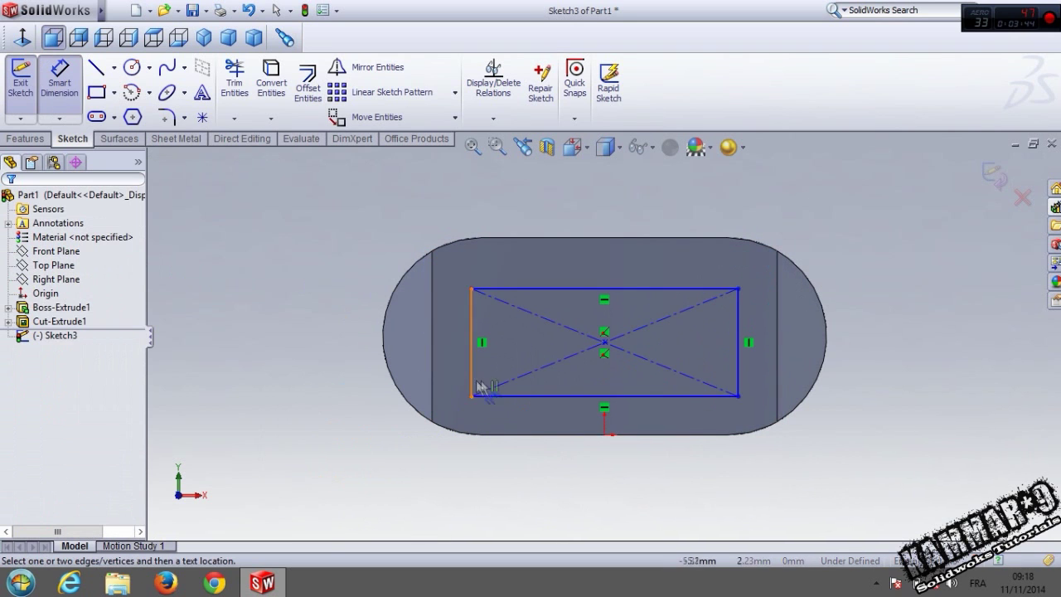
click(504, 397)
click(506, 485)
text(12)
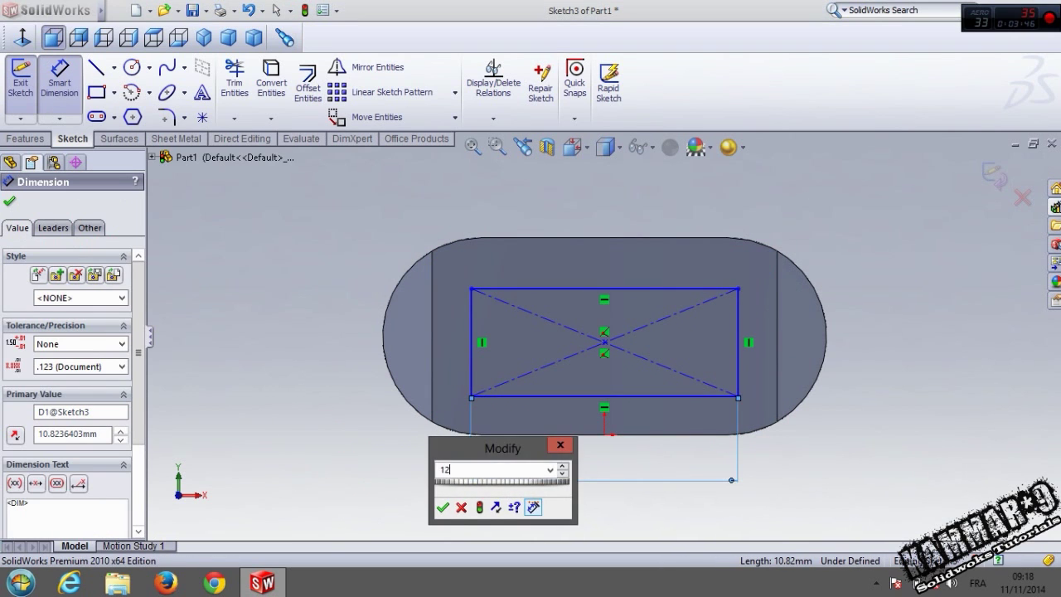
key(Return)
click(738, 355)
click(959, 377)
text(4)
key(Return)
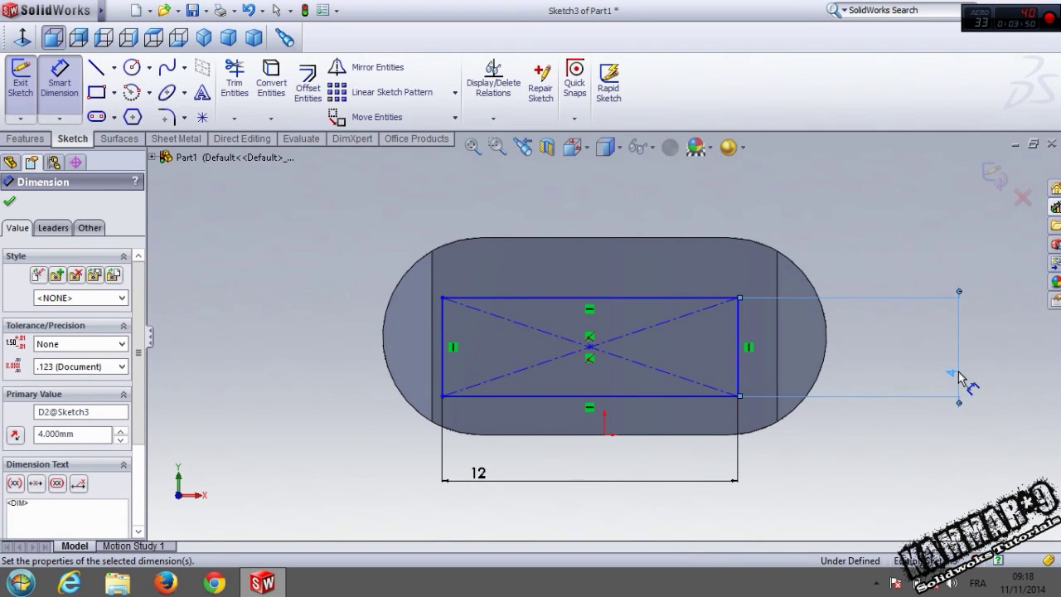
key(Escape)
Add a vertical relation between the rectangle's center point and the origin.
click(591, 347)
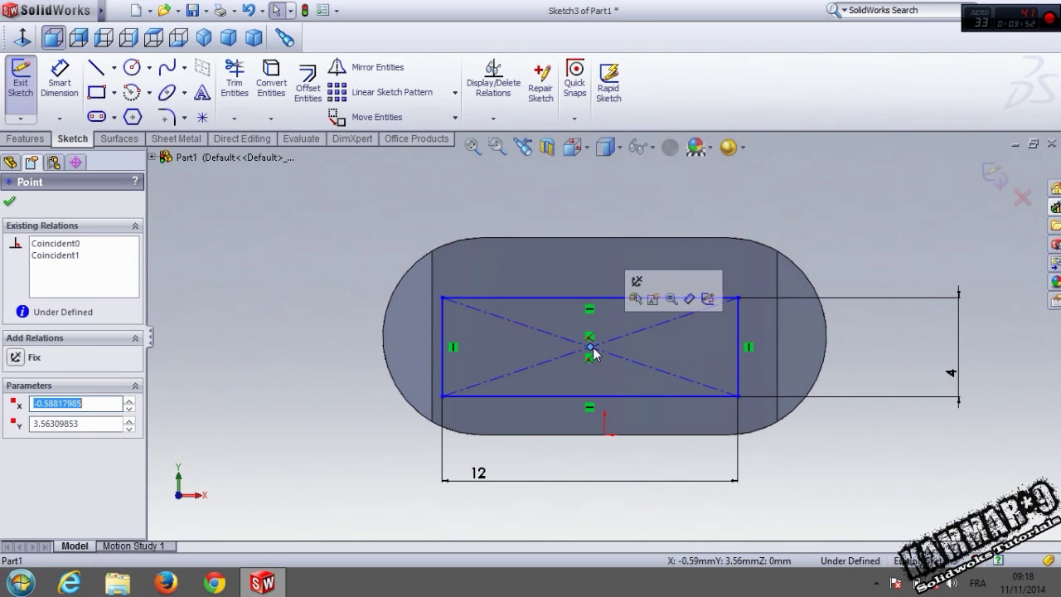
ctrl+click(608, 435)
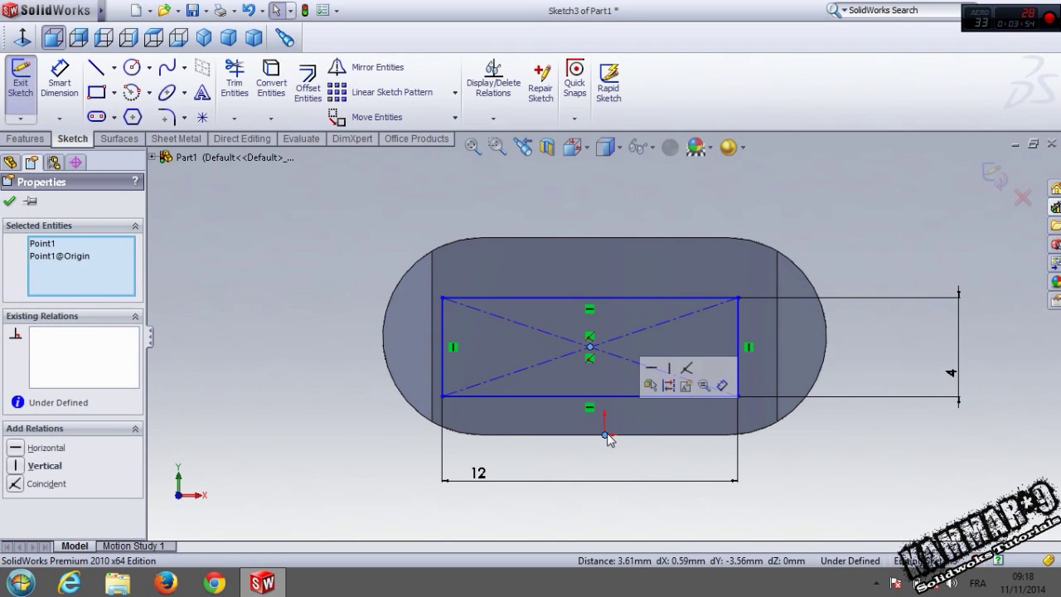
click(668, 367)
click(368, 386)
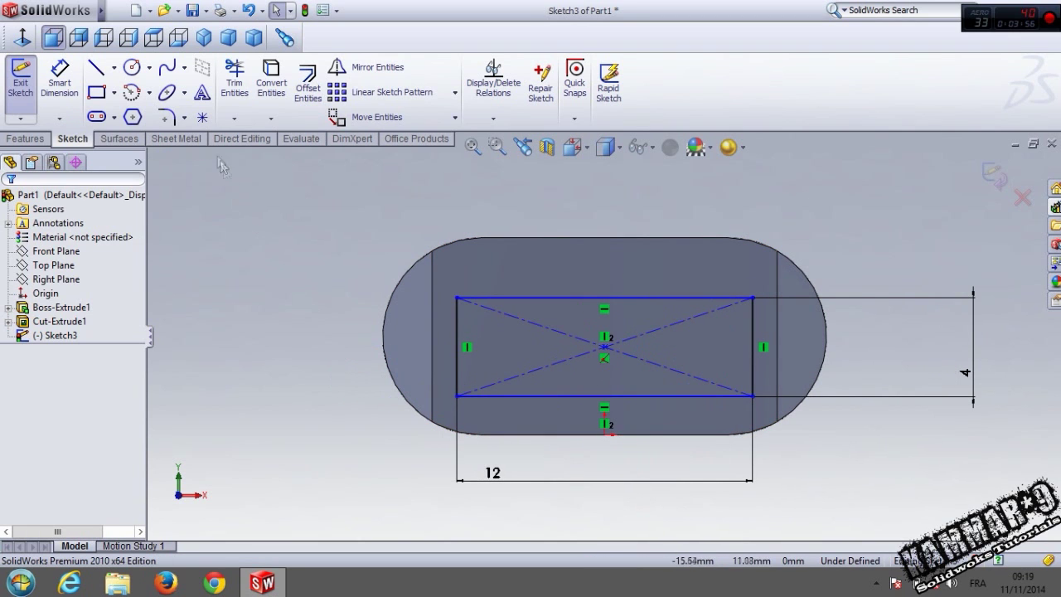
Place a point at the midpoint of the end face's left edge and make it horizontal with the rectangle's center.
click(202, 119)
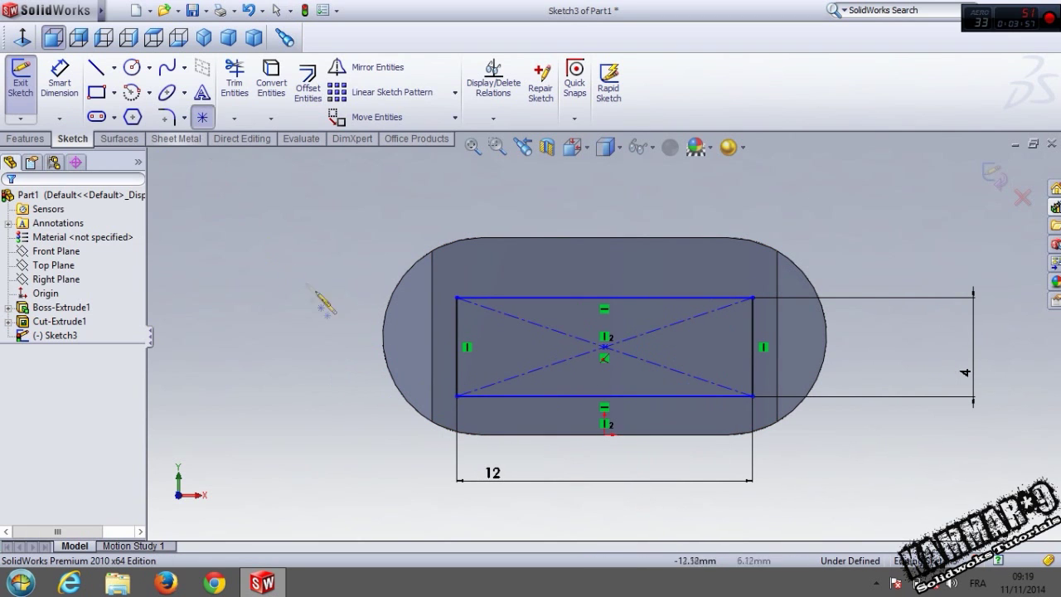
click(431, 335)
key(Escape)
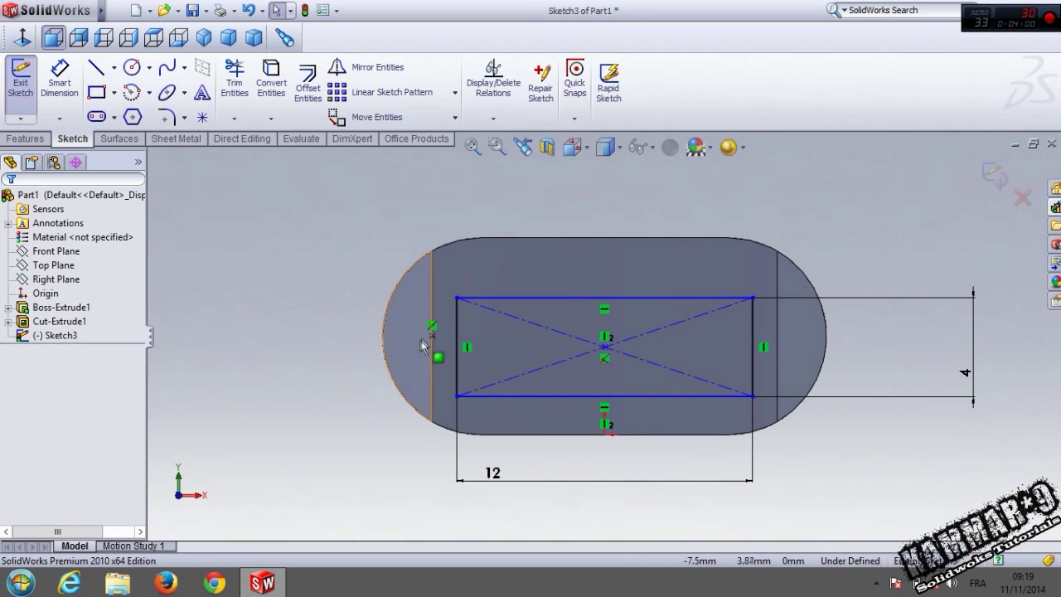
click(431, 335)
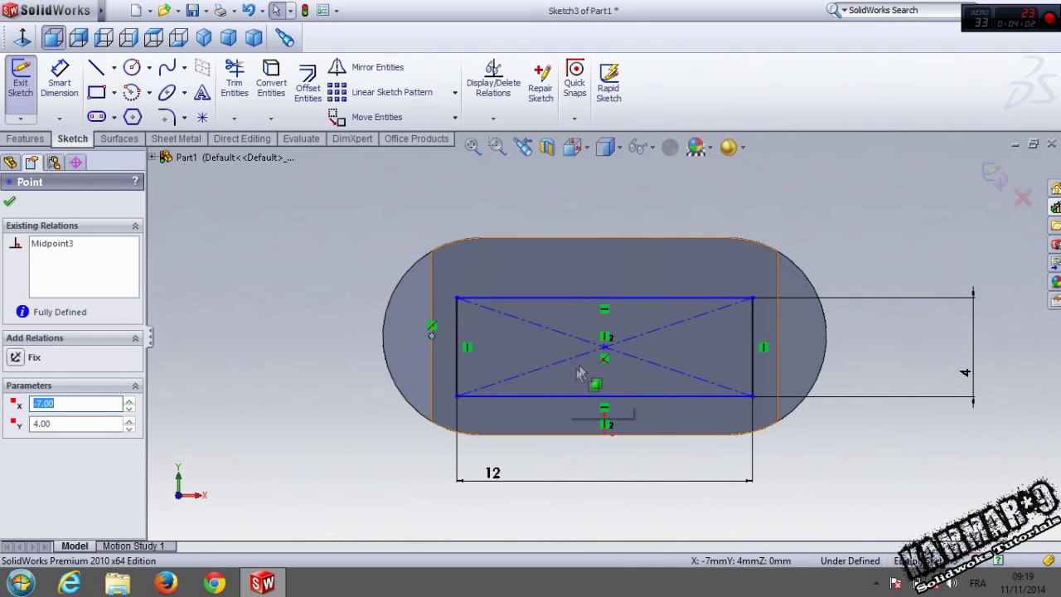
ctrl+click(606, 351)
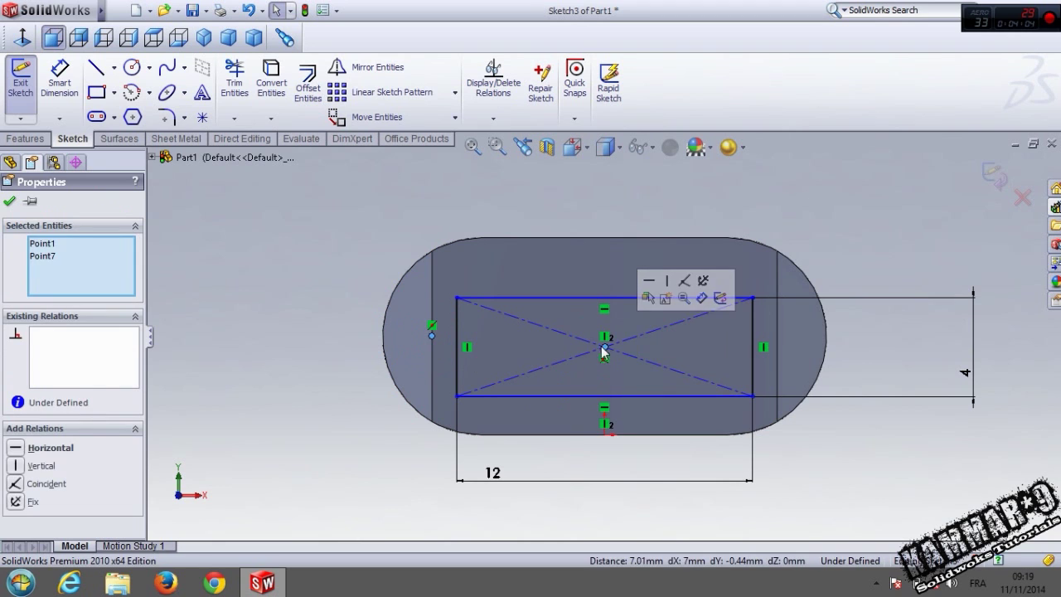
click(644, 279)
click(288, 296)
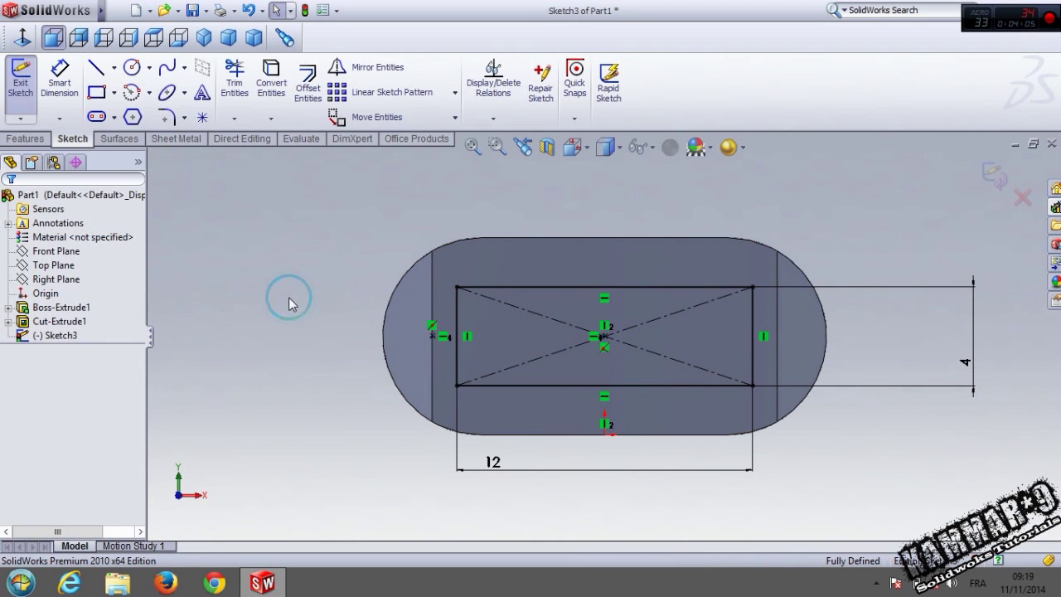
Cut the rectangle into the end face with a blind Extruded Cut 2 mm deep.
click(25, 138)
click(230, 83)
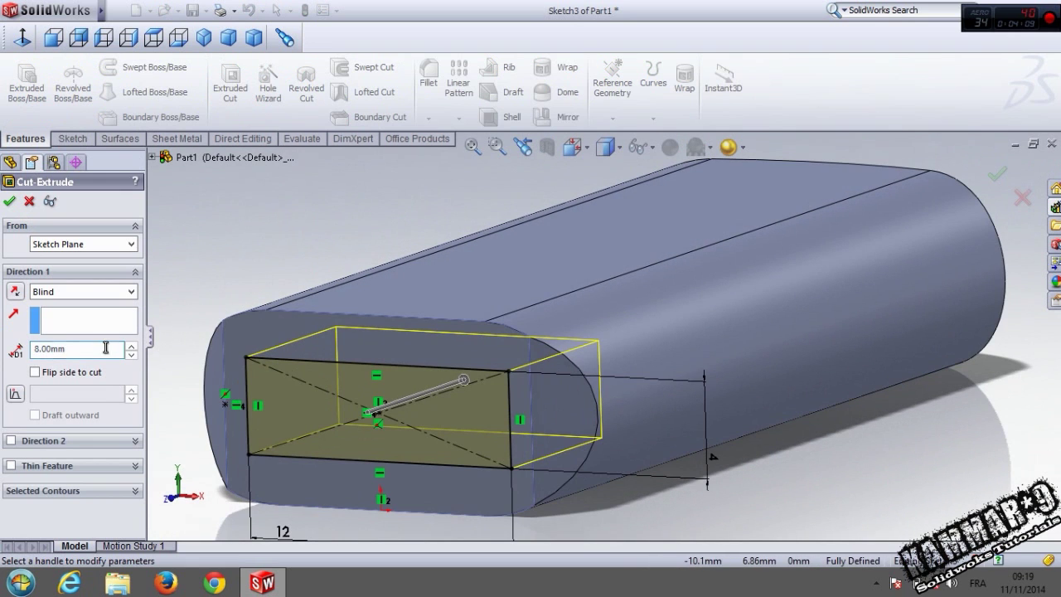
drag(106, 347, 3, 352)
text(2)
key(Return)
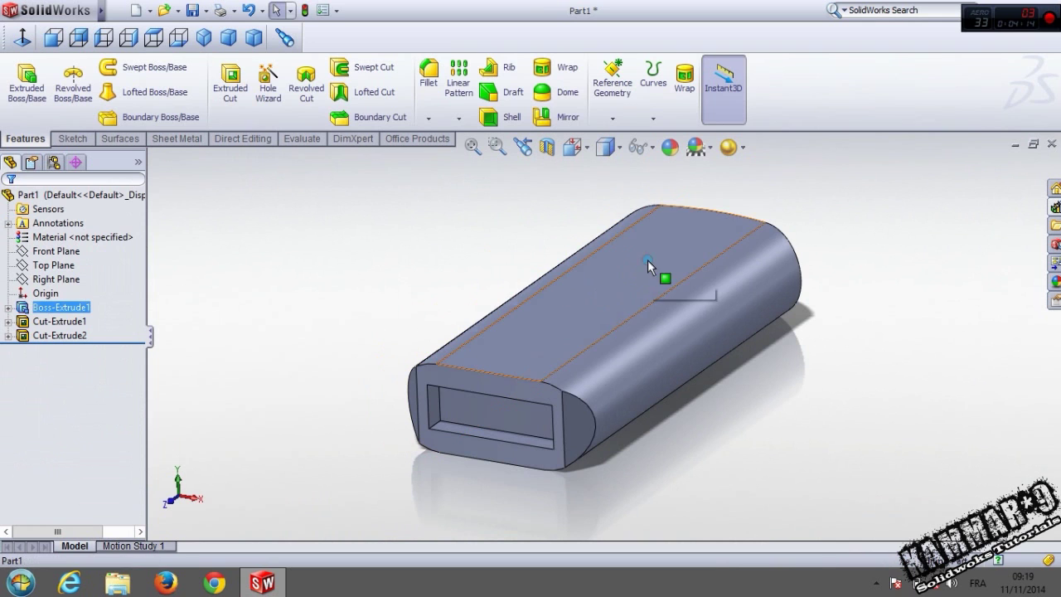
Start a sketch on the body's flat top face and draw a circle about 6.6 mm in diameter above the origin.
click(647, 260)
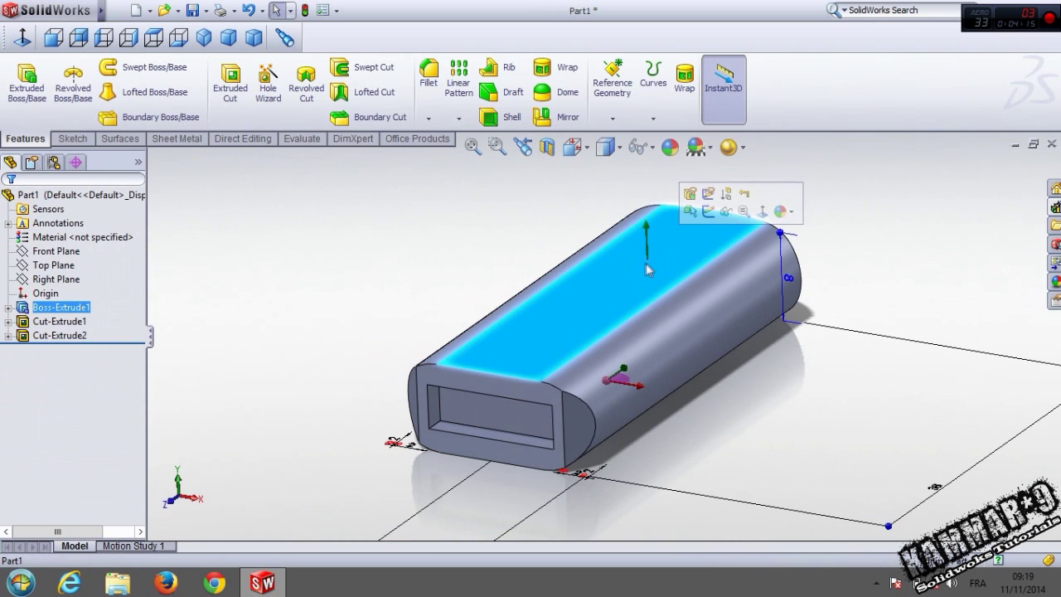
click(709, 213)
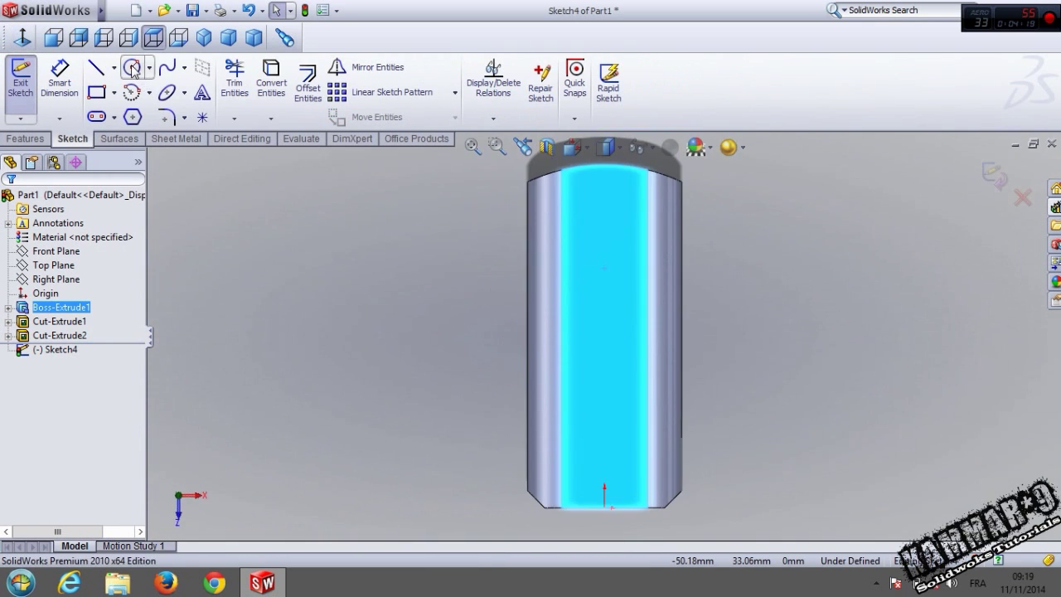
click(132, 67)
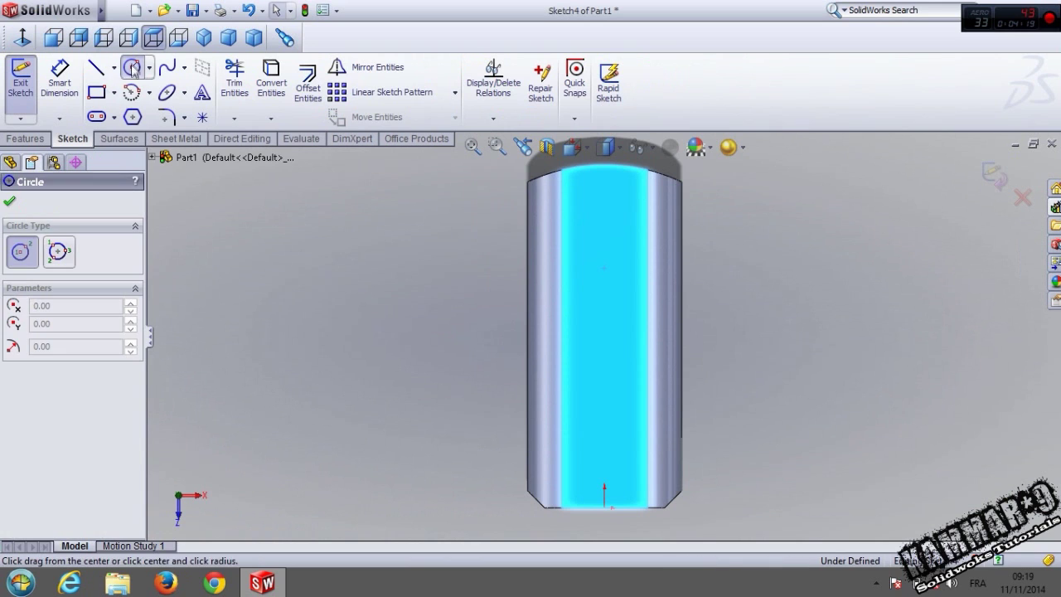
click(604, 288)
click(611, 317)
Set the circle's diameter to 9.5 mm.
right_drag(784, 321, 784, 253)
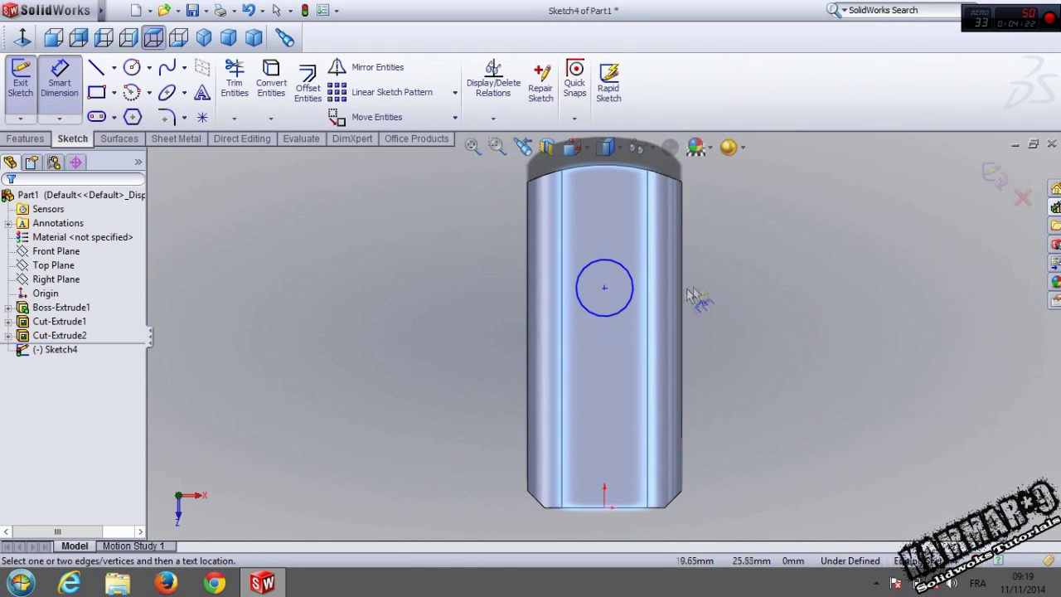
click(635, 312)
click(767, 296)
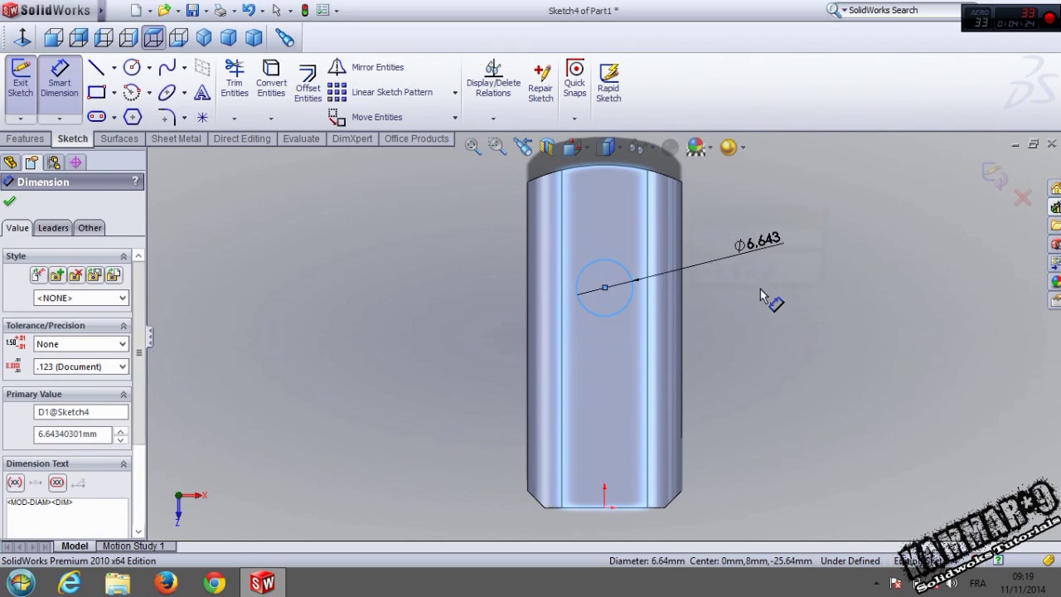
text(9.5)
key(Return)
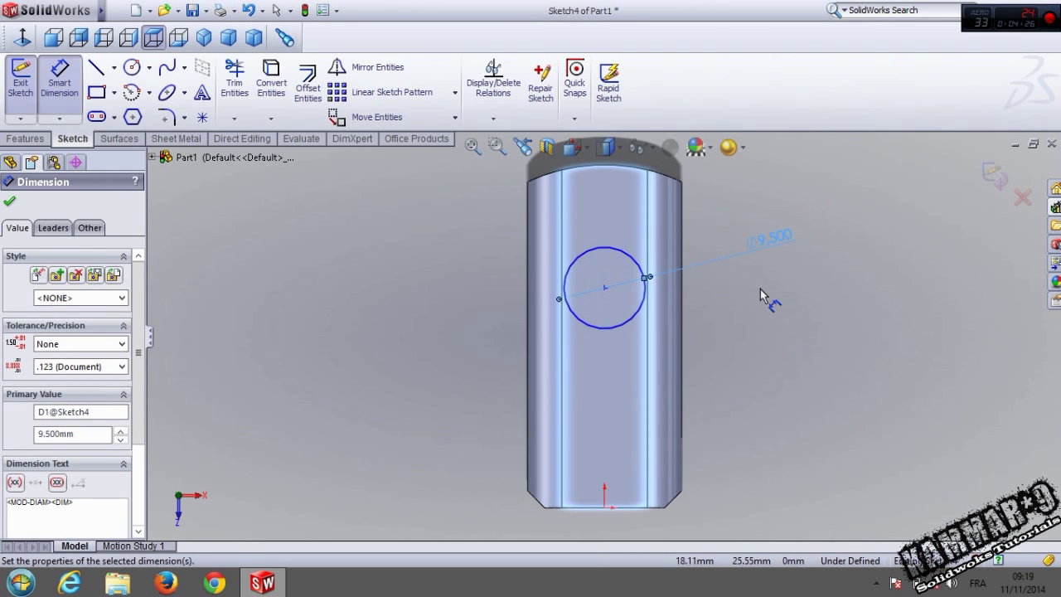
key(Escape)
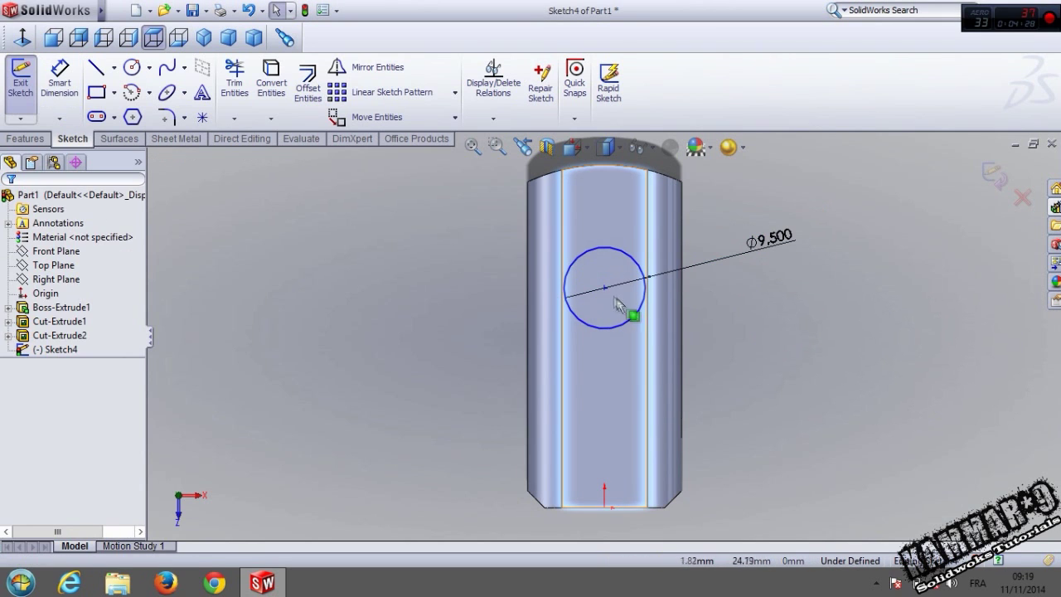
Add a vertical relation between the circle's center and the origin.
click(604, 289)
ctrl+click(606, 508)
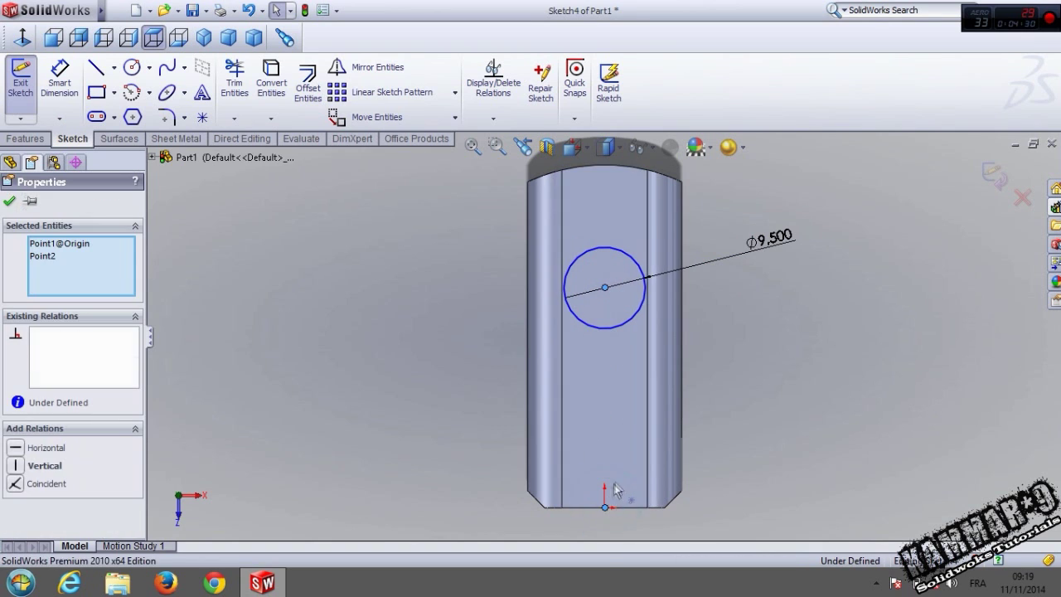
click(667, 440)
click(829, 387)
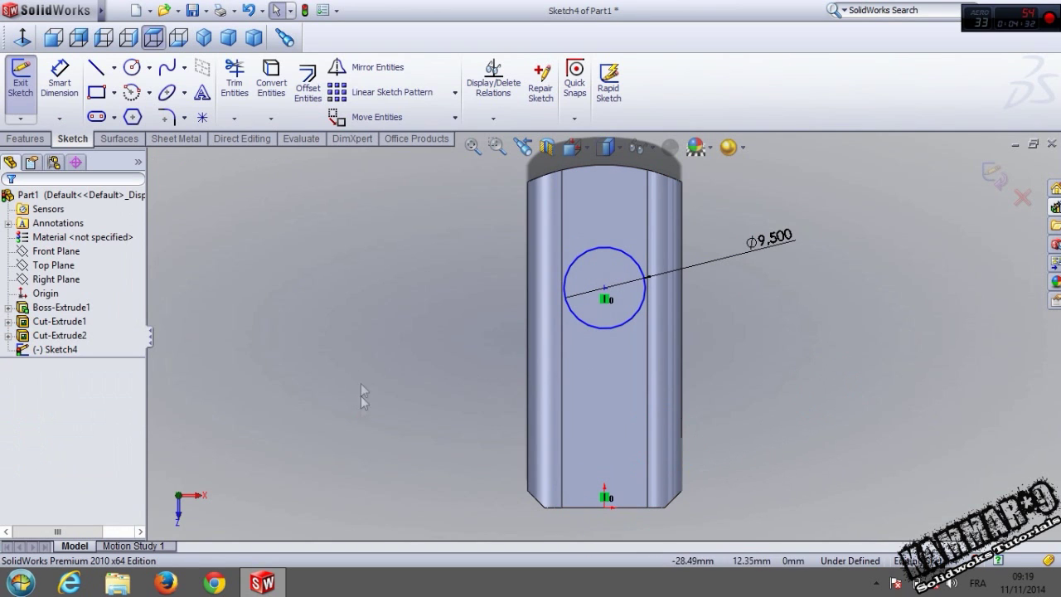
Set the distance from the circle's center to the body's front edge to 24 mm.
right_drag(360, 396, 361, 332)
click(592, 329)
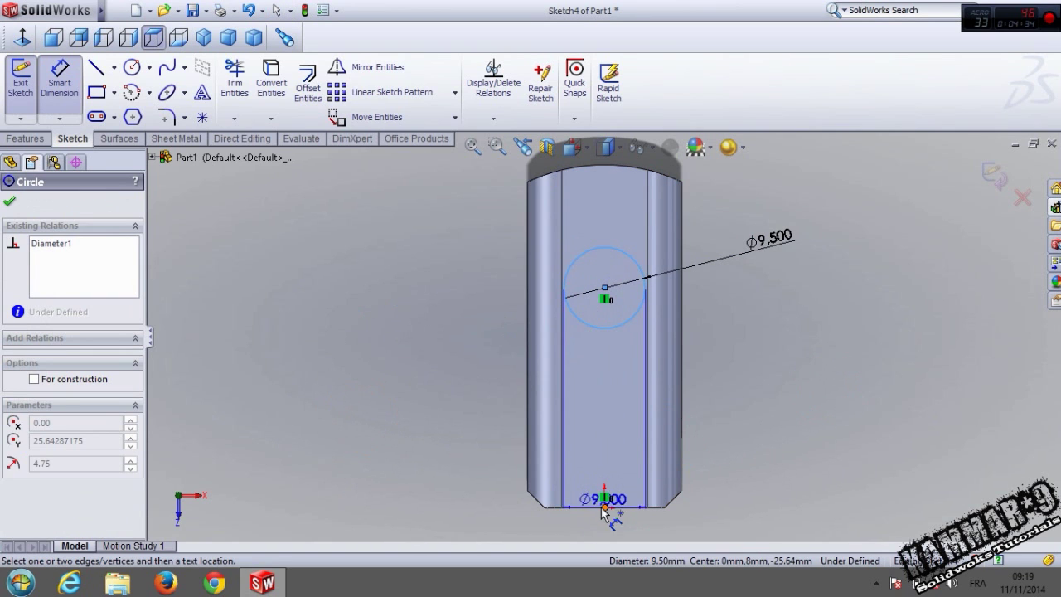
click(588, 508)
click(752, 391)
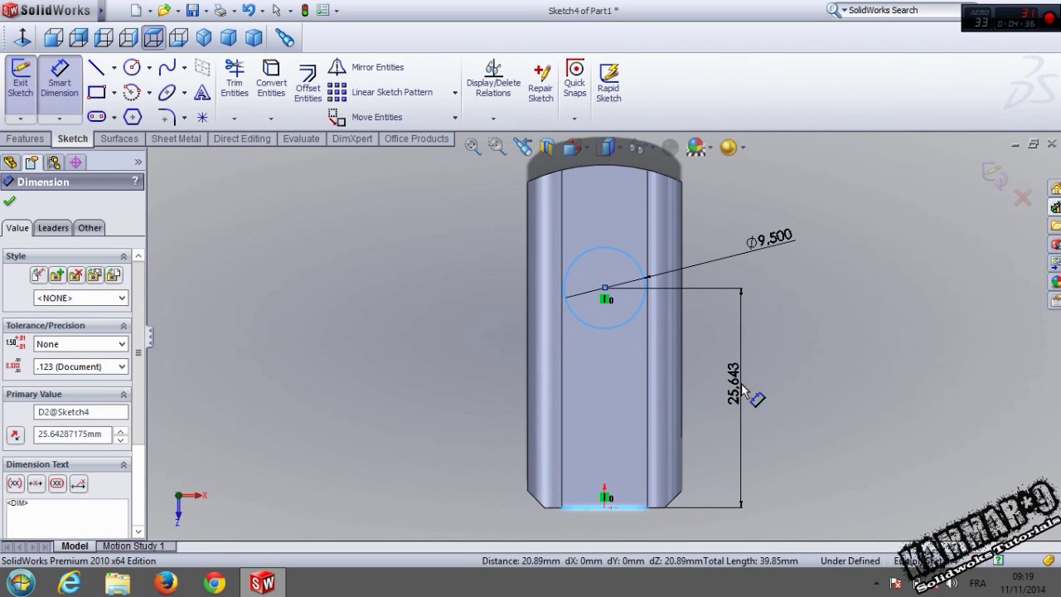
key(Return)
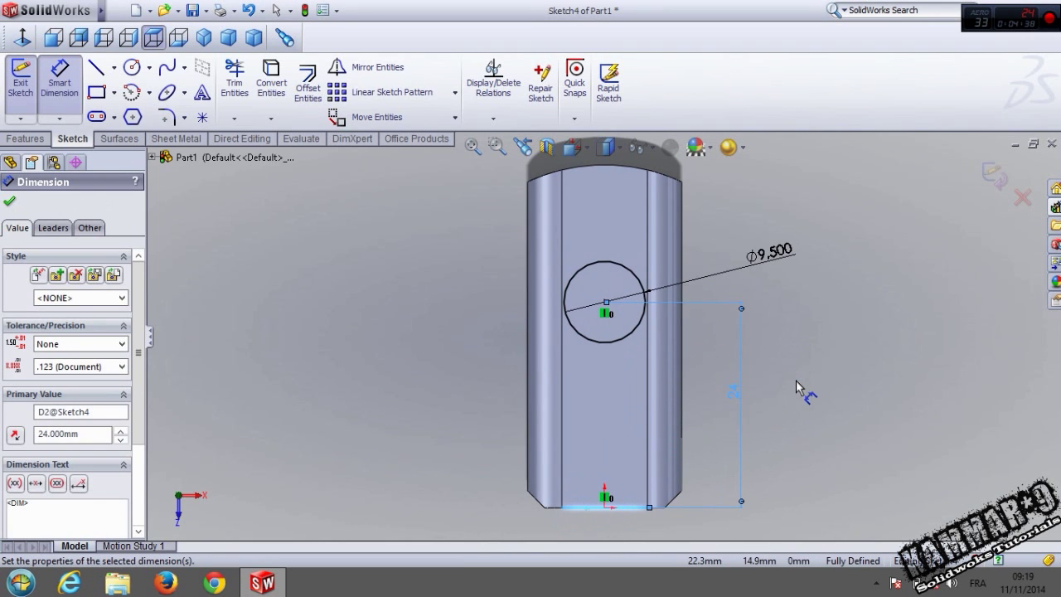
Cut the circle into the top face with a blind Extruded Cut 1 mm deep.
click(25, 138)
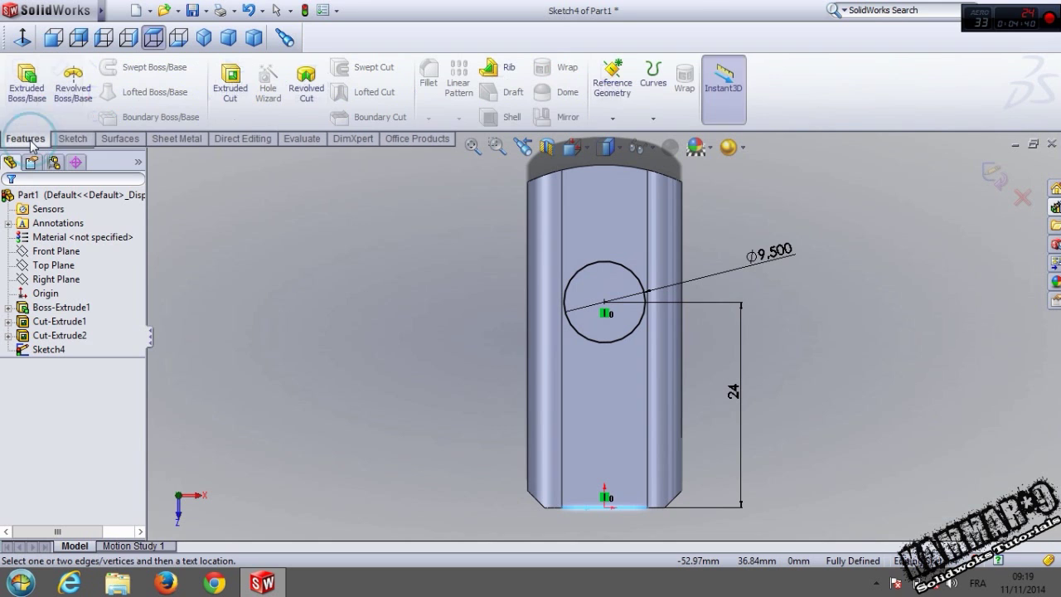
click(229, 87)
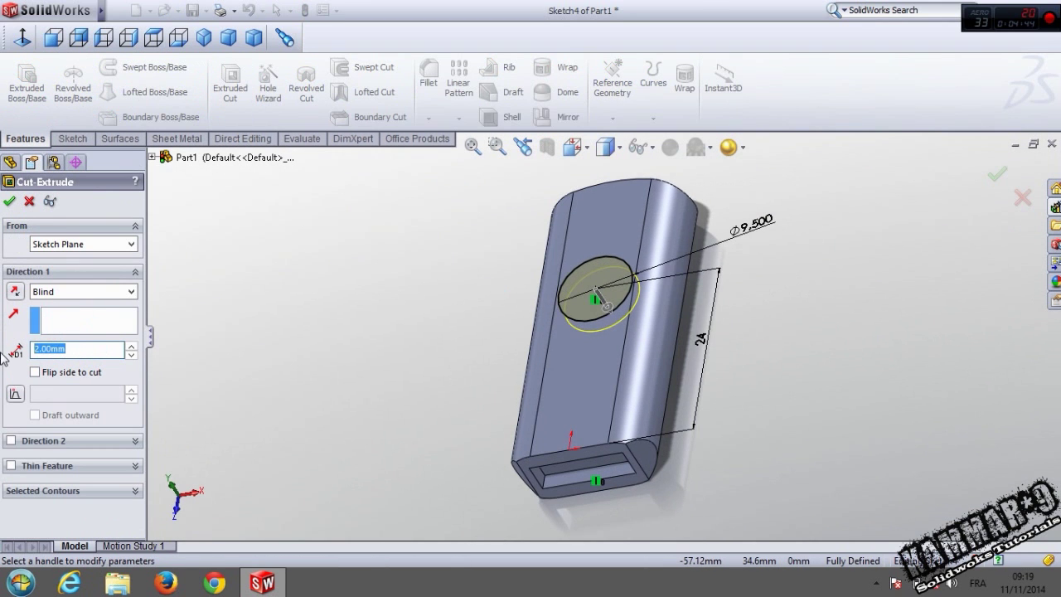
key(Return)
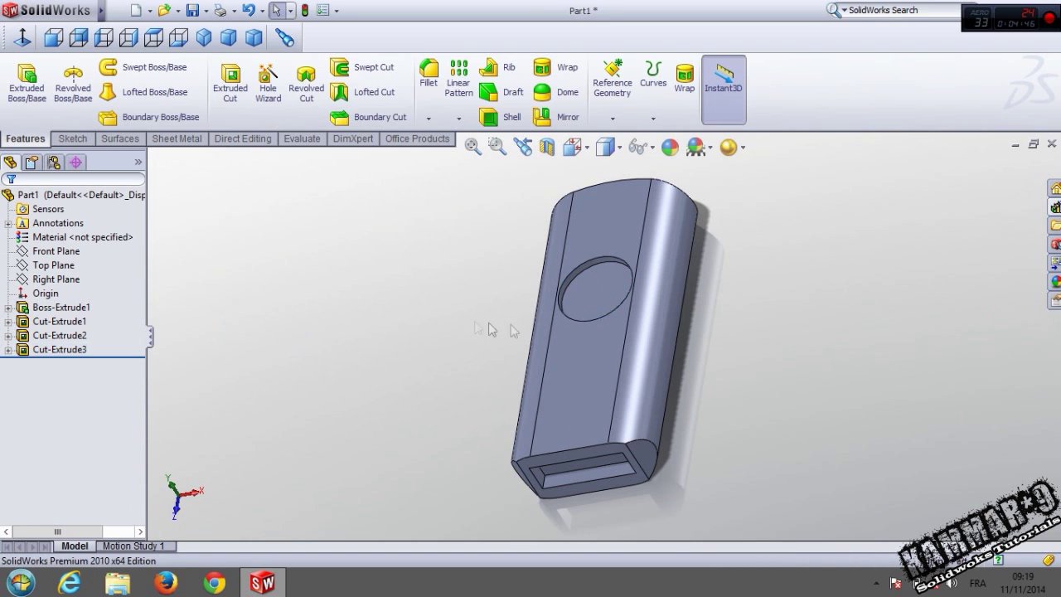
Start a new sketch on the body's flat underside and view it face-on.
middle_drag(654, 397, 548, 250)
click(618, 352)
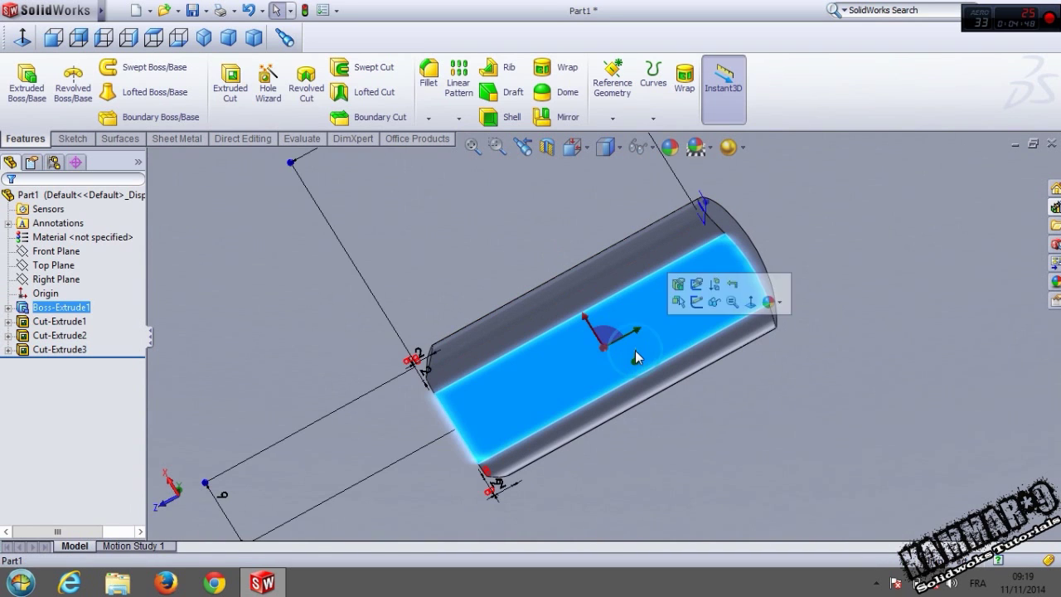
click(696, 302)
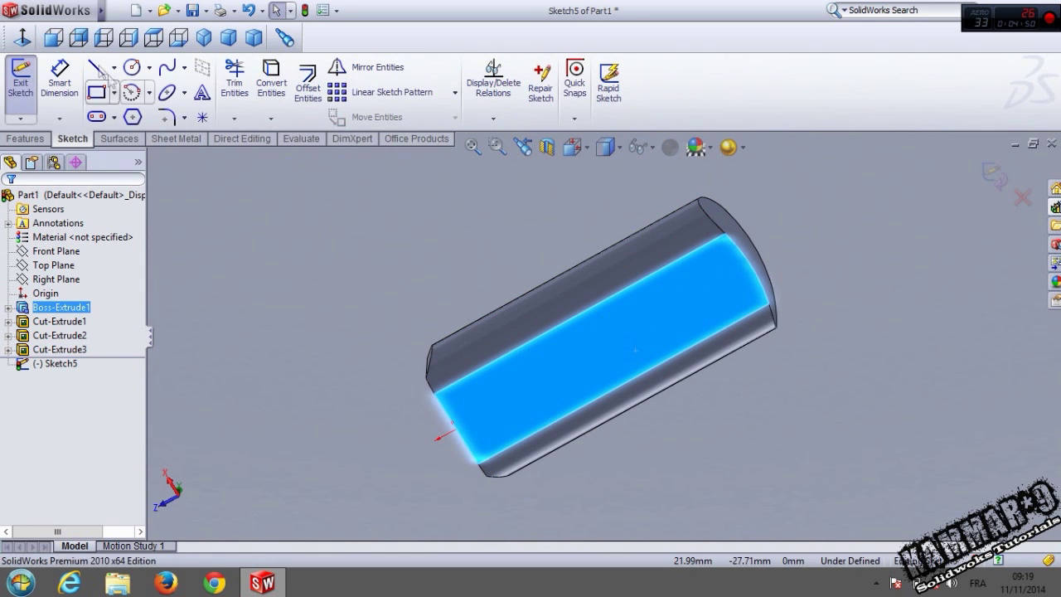
click(22, 39)
Switch to a see-through wireframe display and convert the top recess's circular edge into the underside sketch.
click(620, 147)
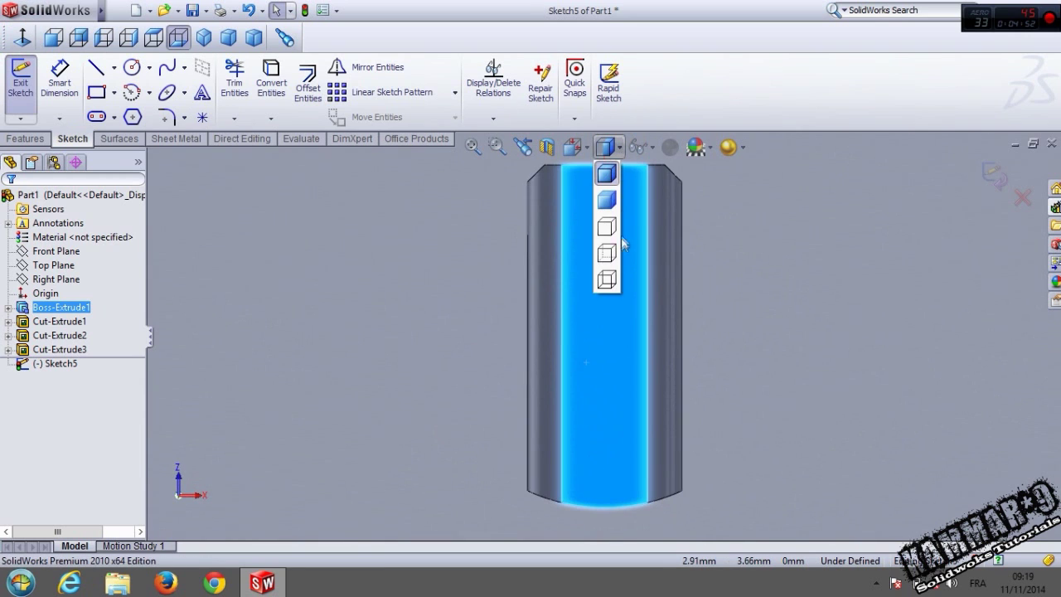
click(607, 279)
scroll(594, 356, down, 1)
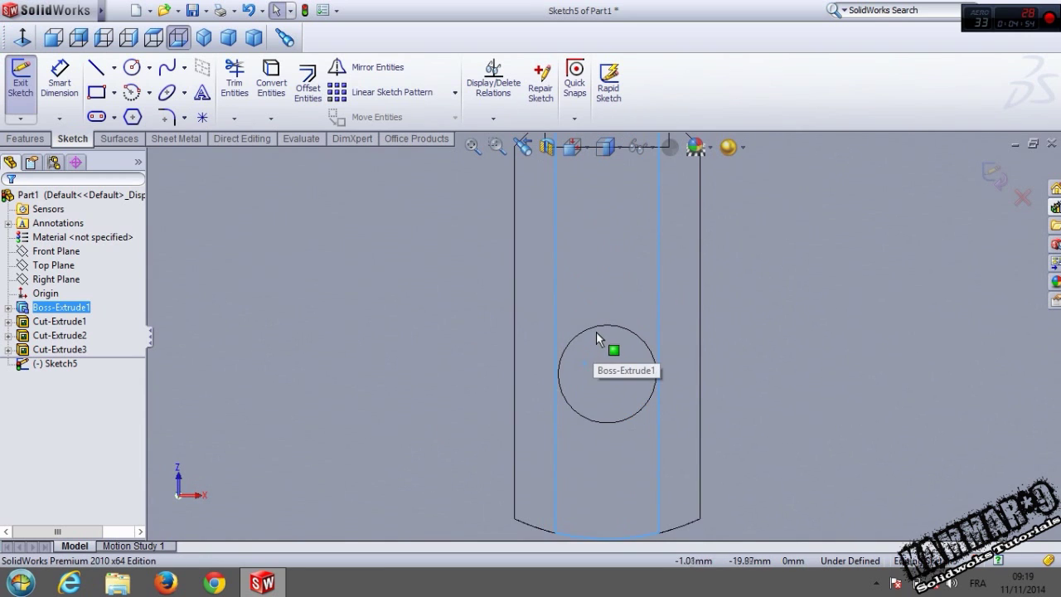
click(601, 325)
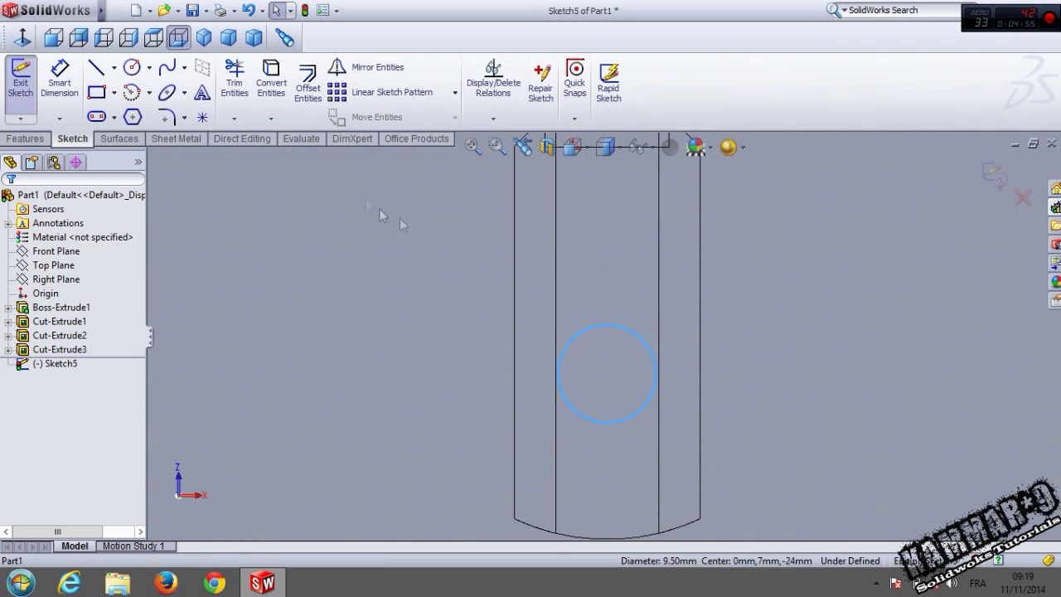
click(272, 80)
click(369, 298)
click(28, 205)
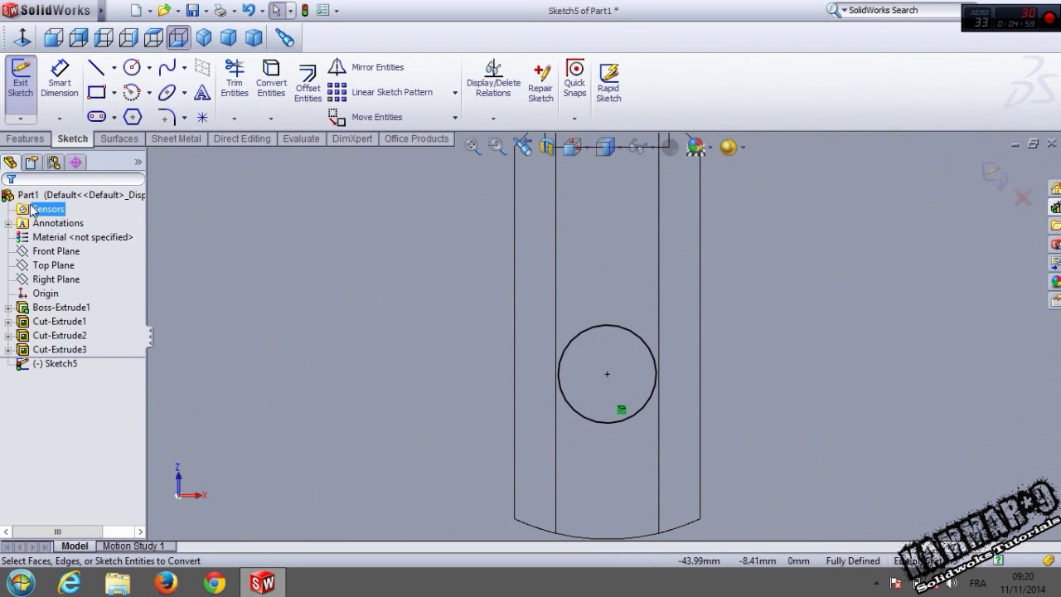
Cut the converted circle into the underside with an Extruded Cut and restore the Shaded With Edges display.
click(24, 138)
click(243, 91)
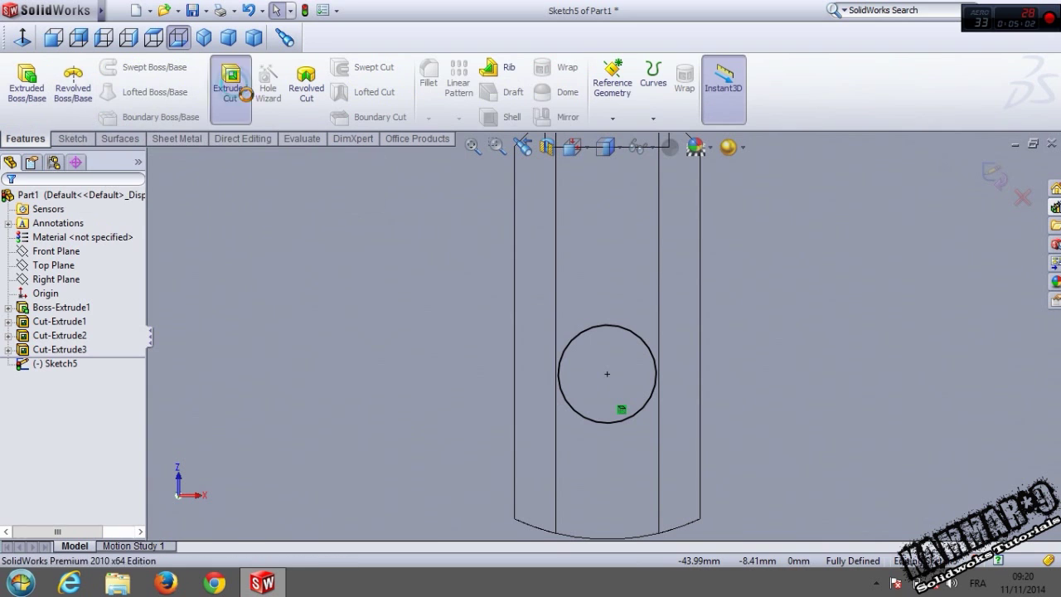
click(9, 201)
click(610, 153)
click(607, 172)
Sketch on the floor of the top round recess and offset its circular outline 1 mm inward.
middle_drag(469, 253, 400, 476)
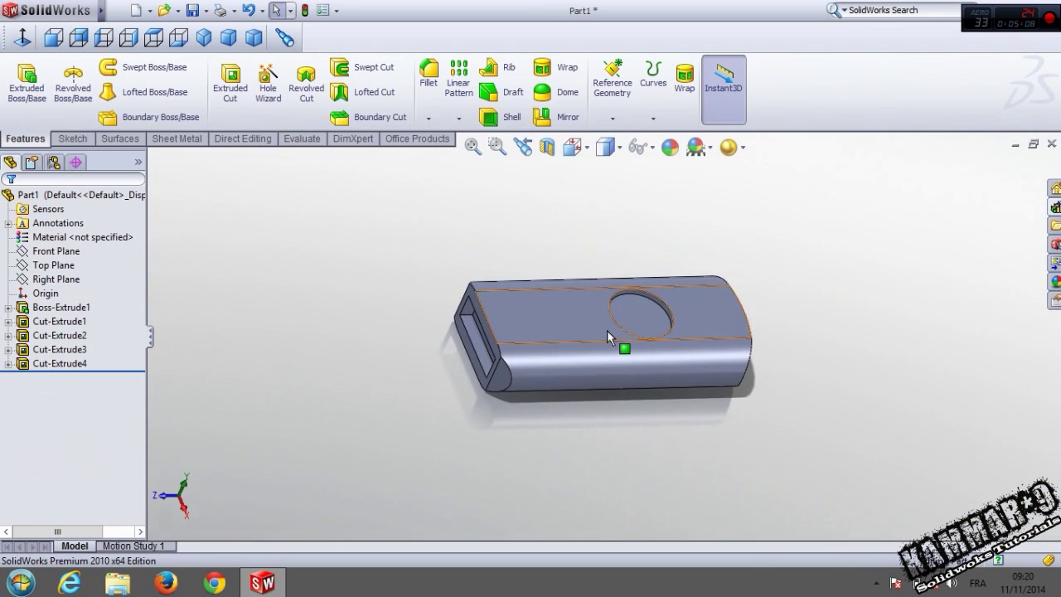
scroll(607, 335, up, 3)
click(660, 299)
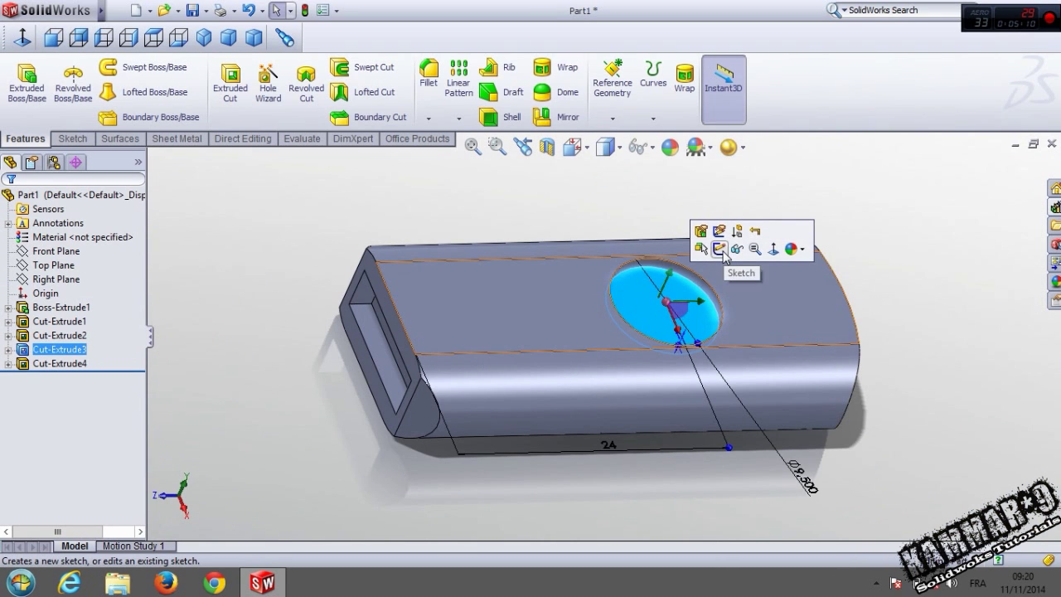
click(720, 249)
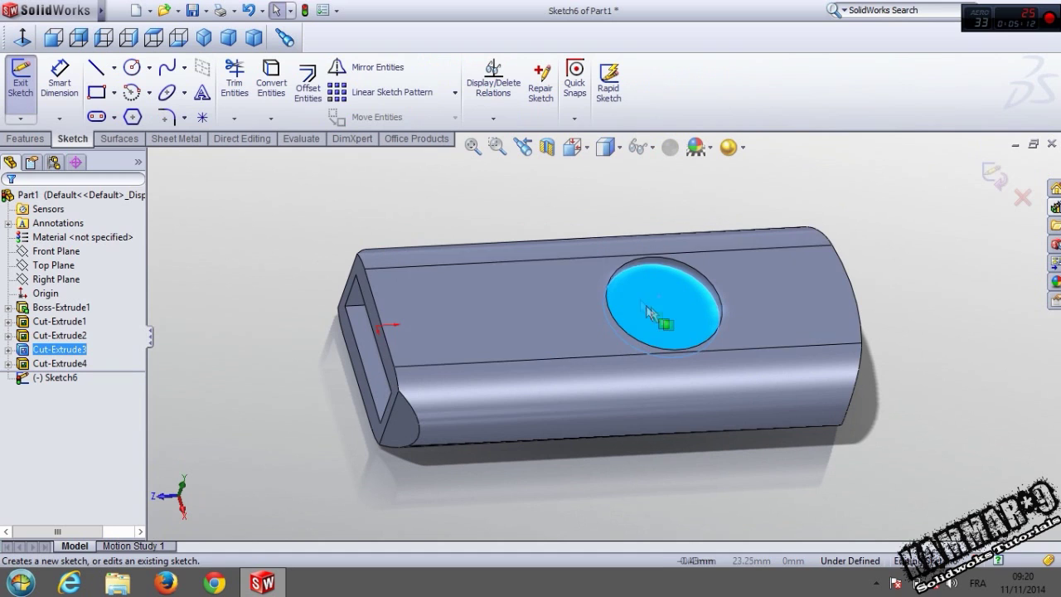
click(308, 89)
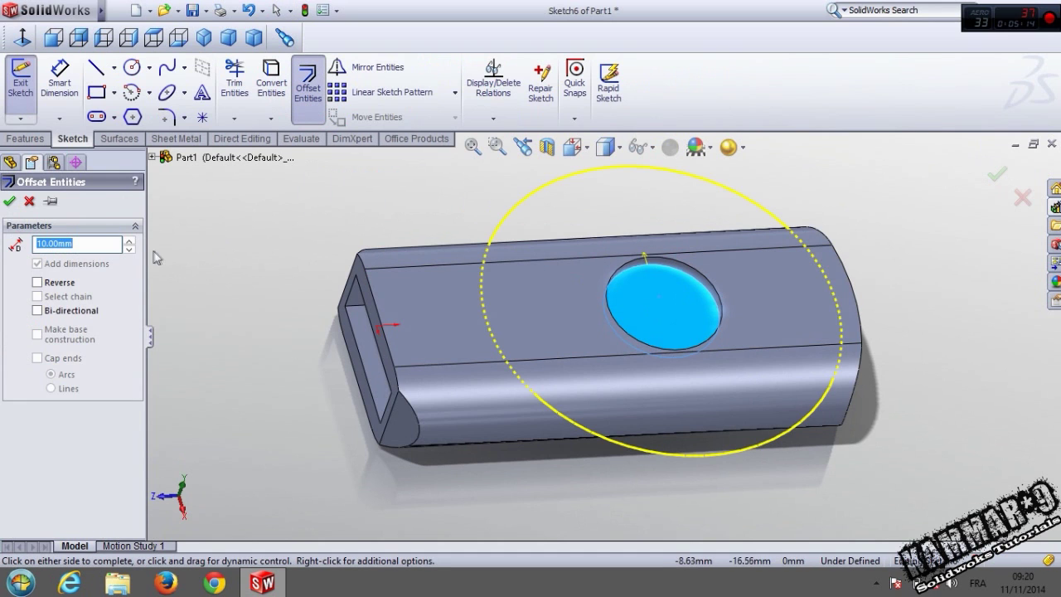
key(Return)
click(37, 283)
click(9, 200)
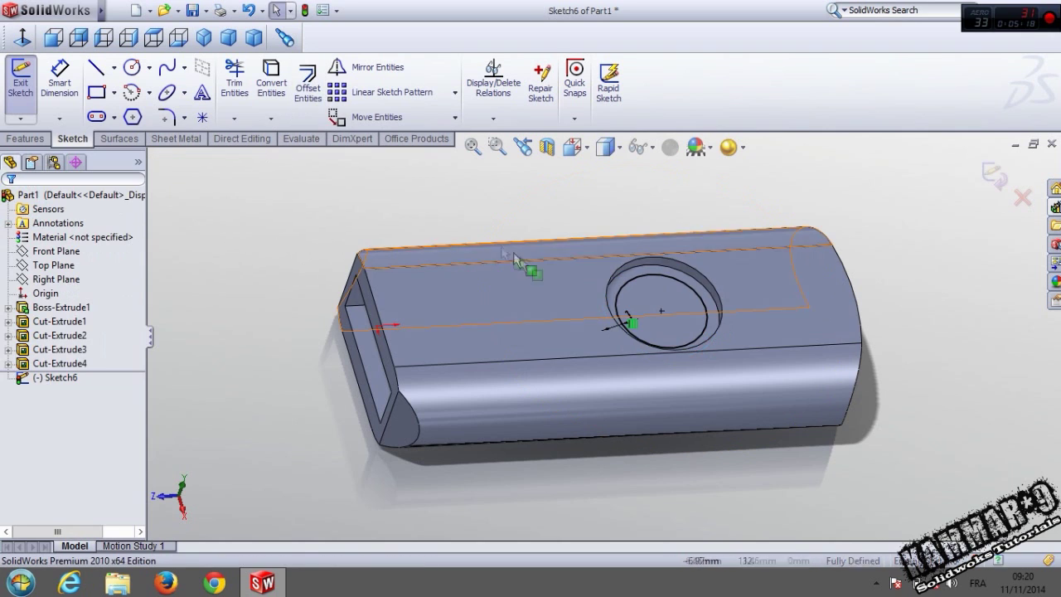
Extrude the offset circle in the top recess into a 2 mm high boss.
click(32, 141)
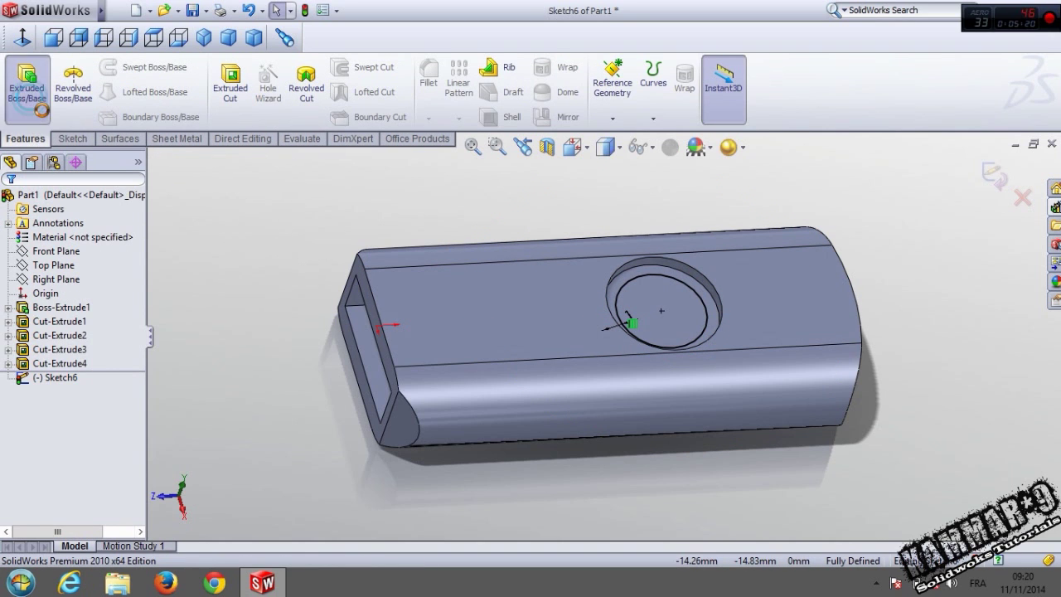
click(26, 82)
key(Return)
right_click(247, 401)
Sketch on the floor of the underside round recess and offset its circular outline 1 mm inward.
middle_drag(550, 403, 677, 206)
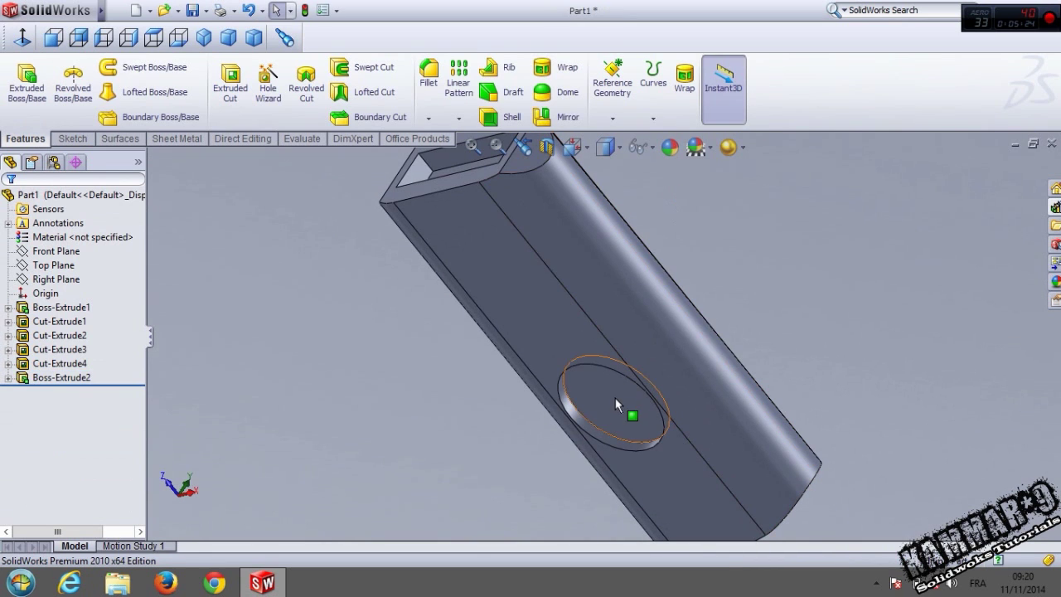
click(616, 405)
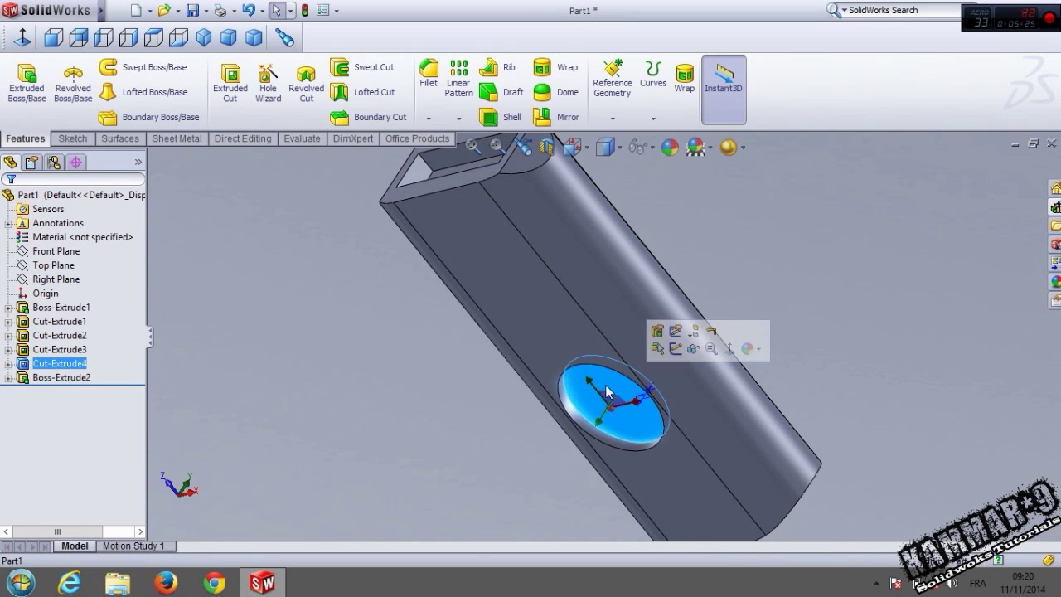
click(72, 140)
click(21, 81)
click(308, 90)
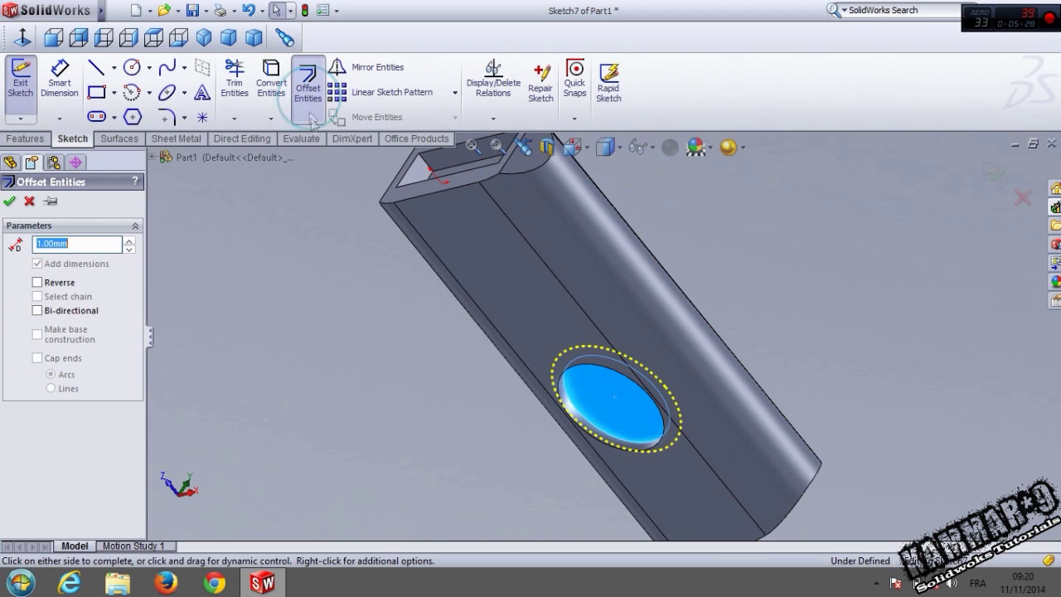
click(62, 283)
click(9, 200)
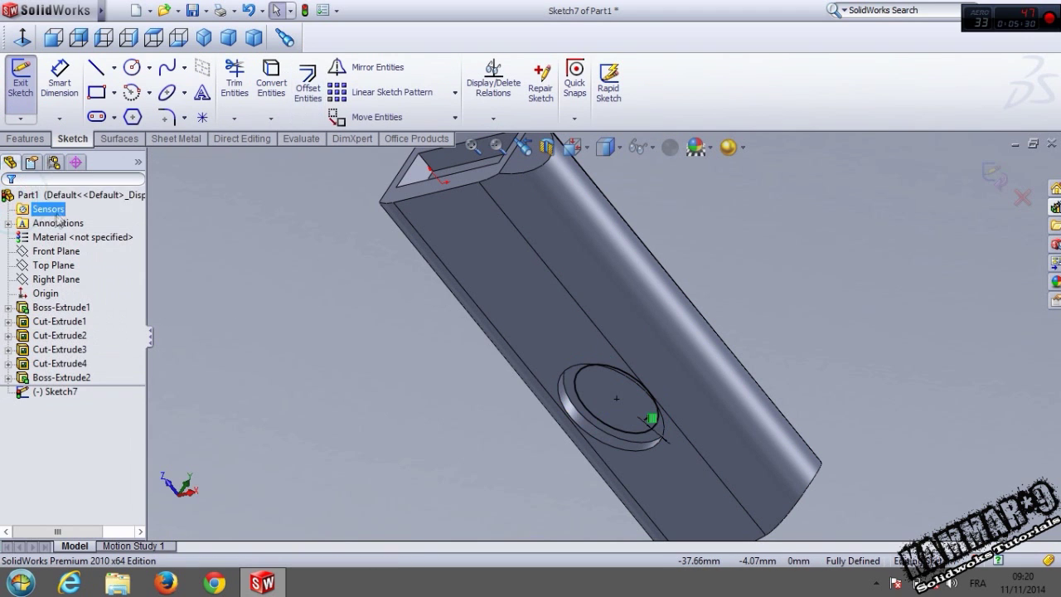
Extrude the underside circle as a 2 mm blind boss merged with the body.
click(24, 140)
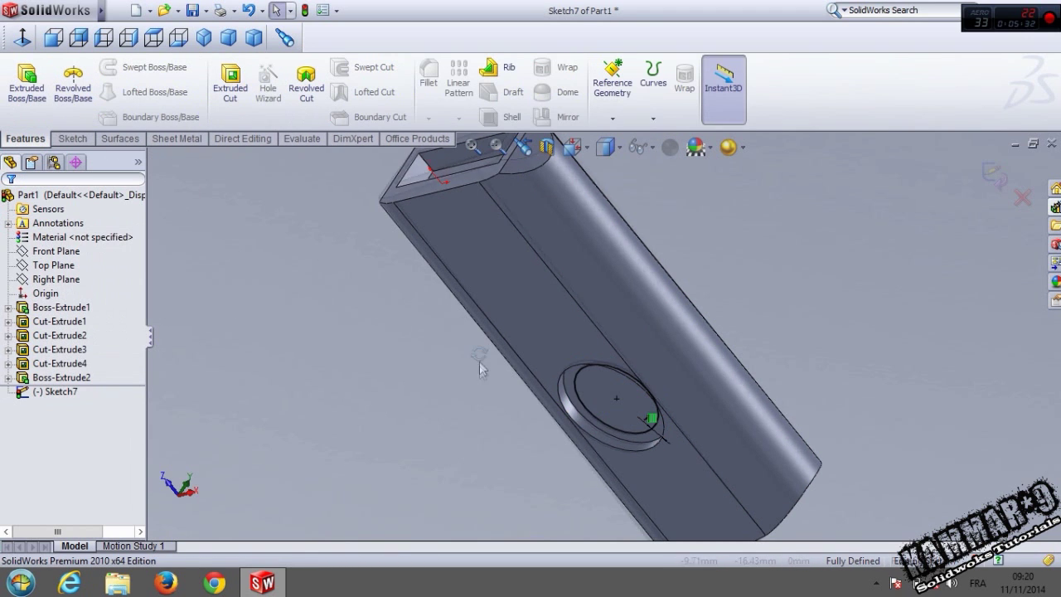
middle_drag(481, 360, 363, 266)
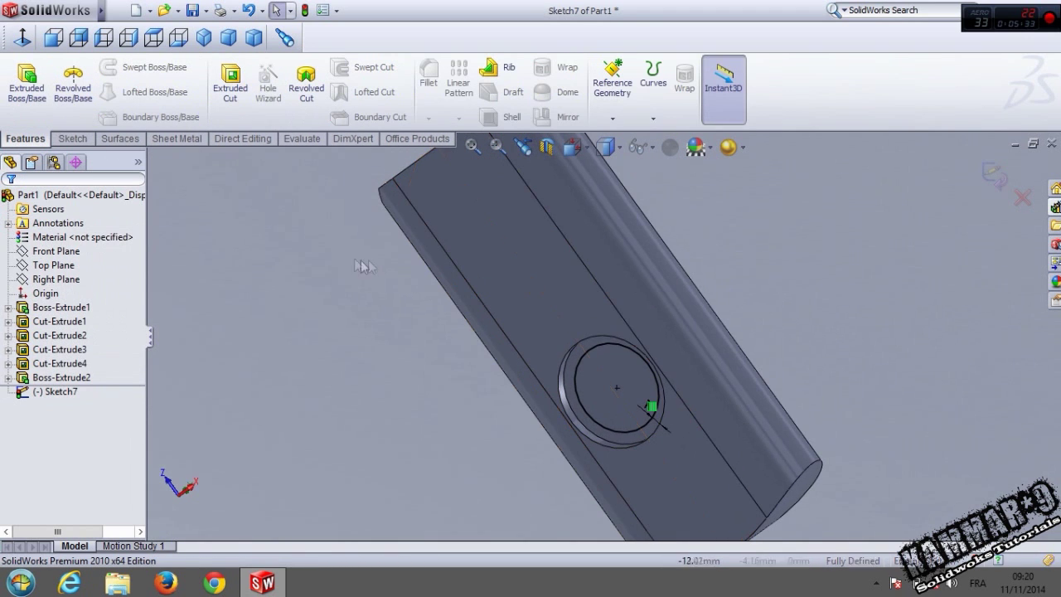
click(28, 97)
middle_drag(401, 362, 426, 322)
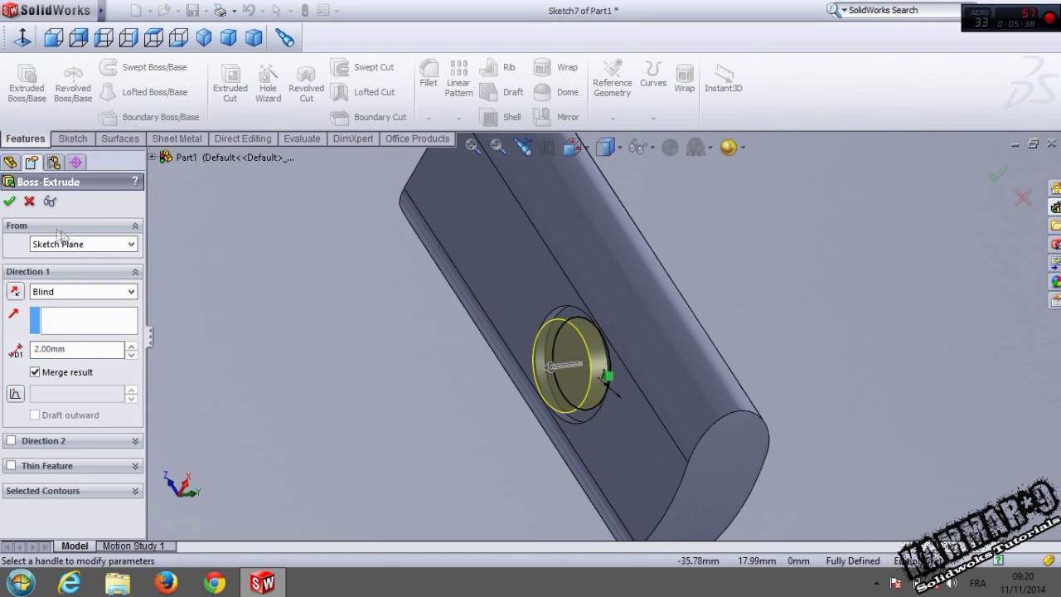
click(9, 201)
Begin a 0.5 mm constant-radius fillet on the top recess's rim and the round boss's upper edge.
middle_drag(279, 334, 542, 417)
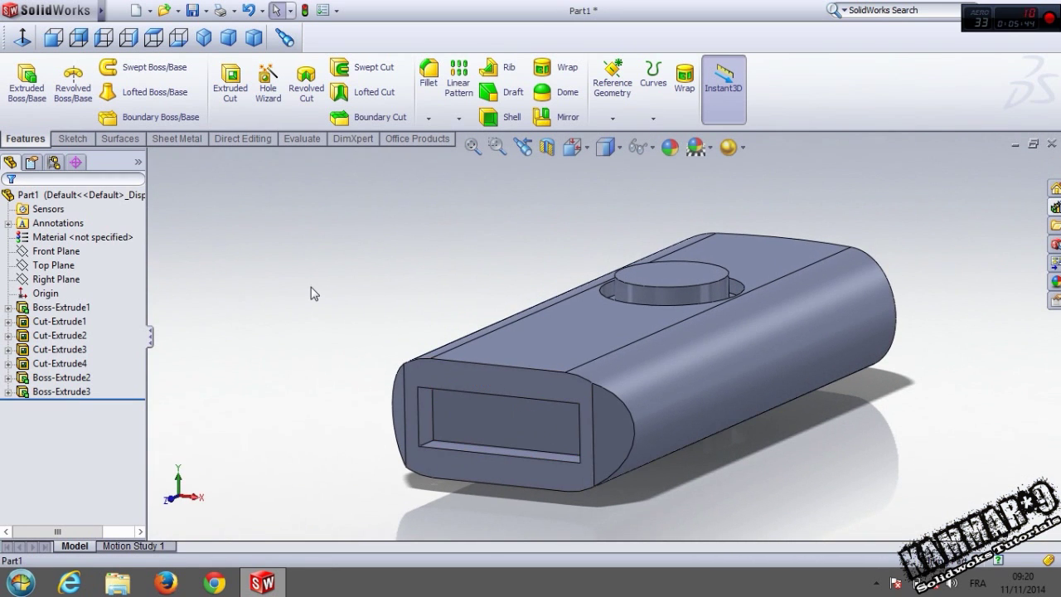
click(433, 116)
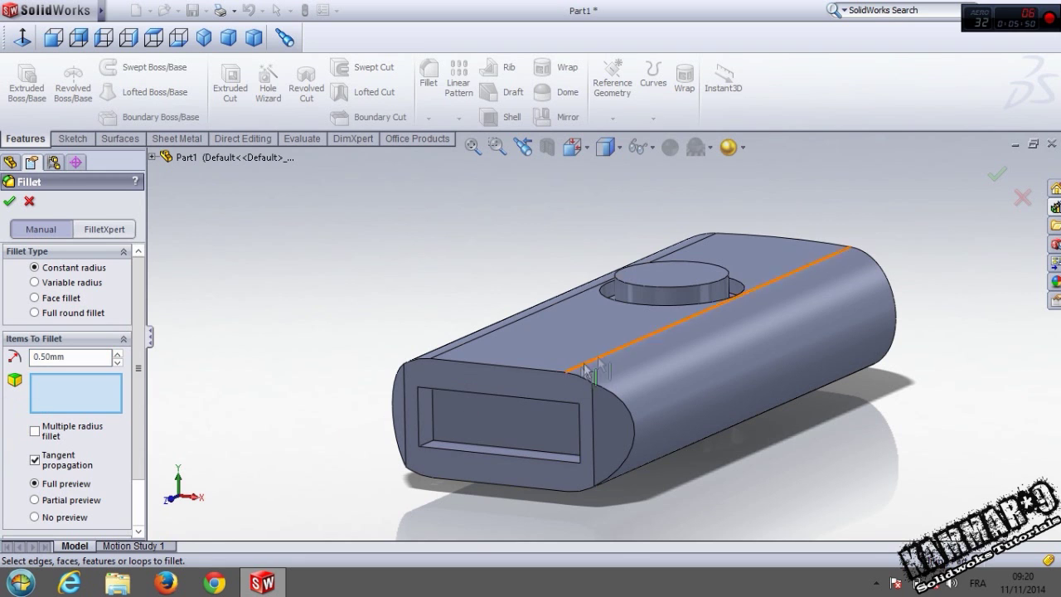
scroll(628, 323, down, 3)
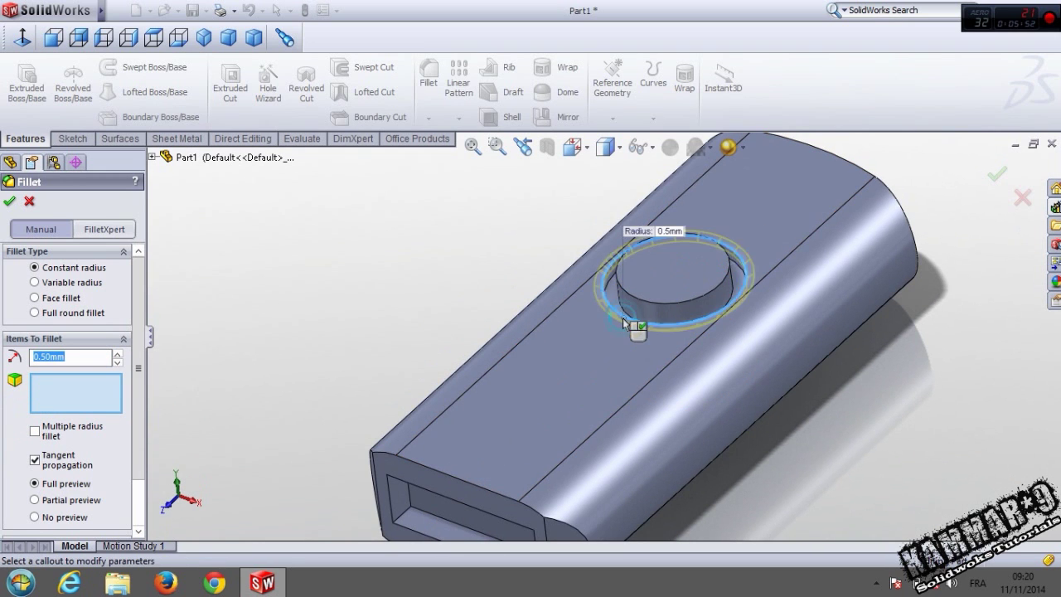
click(629, 325)
scroll(633, 302, down, 3)
click(634, 292)
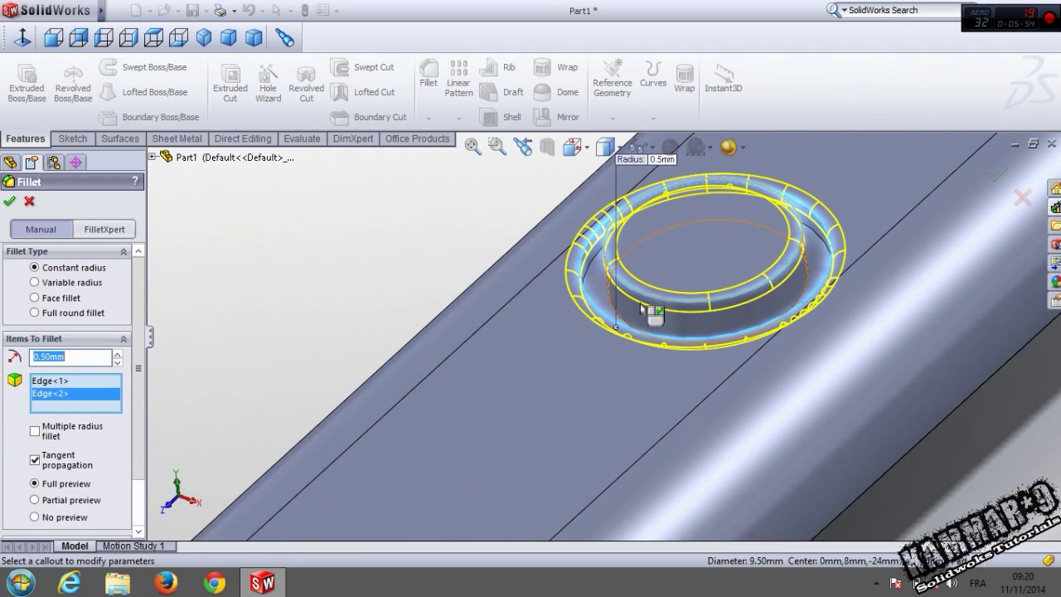
Add the underside boss's outer edge and the underside recess's rim to the fillet selection.
scroll(626, 320, up, 3)
middle_drag(689, 391, 642, 252)
scroll(642, 252, up, 1)
scroll(738, 421, down, 2)
click(758, 414)
middle_drag(757, 415, 716, 365)
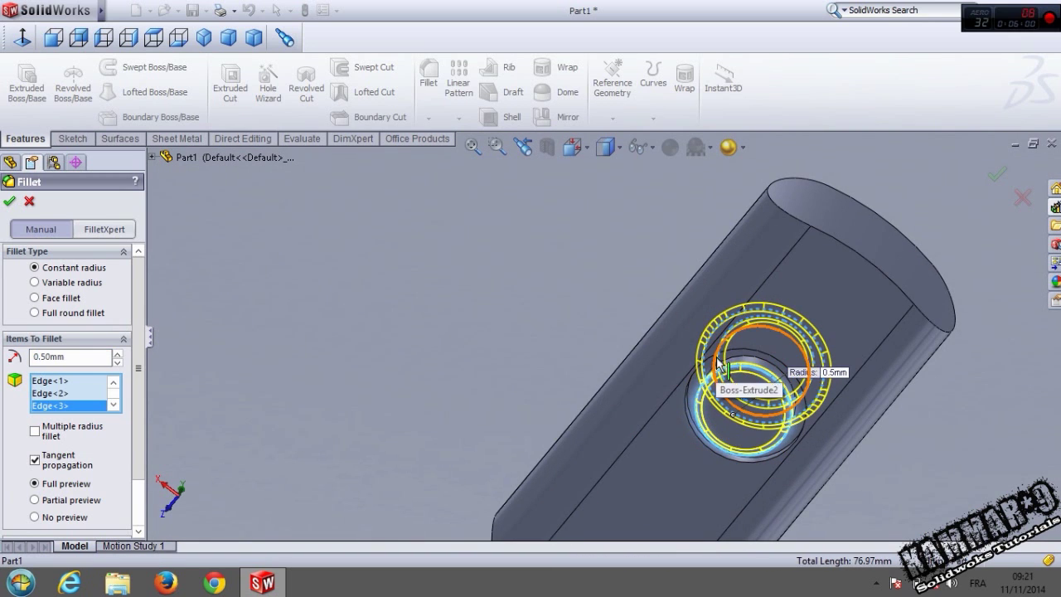
click(718, 365)
Add the body's curved rear end face and the two side faces flanking the connector opening to the fillet.
click(871, 241)
middle_drag(871, 241, 794, 346)
middle_drag(655, 351, 794, 429)
scroll(544, 389, down, 3)
click(519, 405)
middle_drag(519, 405, 429, 412)
click(286, 448)
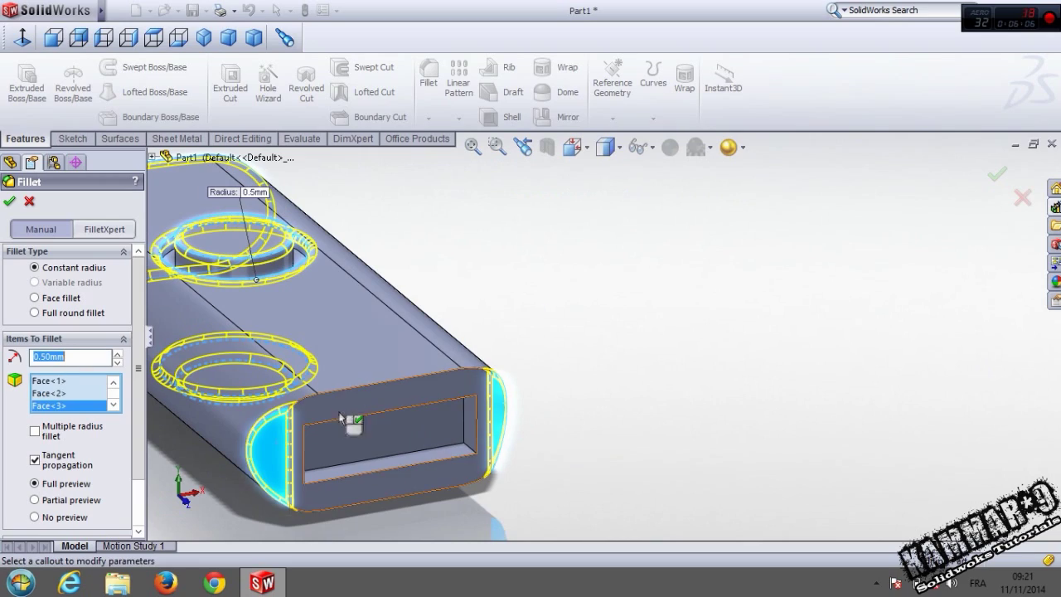
Add the upper and lower outer edges of the connector-end face and apply the 0.5 mm fillet.
click(359, 384)
click(340, 507)
scroll(439, 499, up, 3)
scroll(409, 381, down, 4)
middle_drag(410, 381, 394, 331)
scroll(677, 429, down, 4)
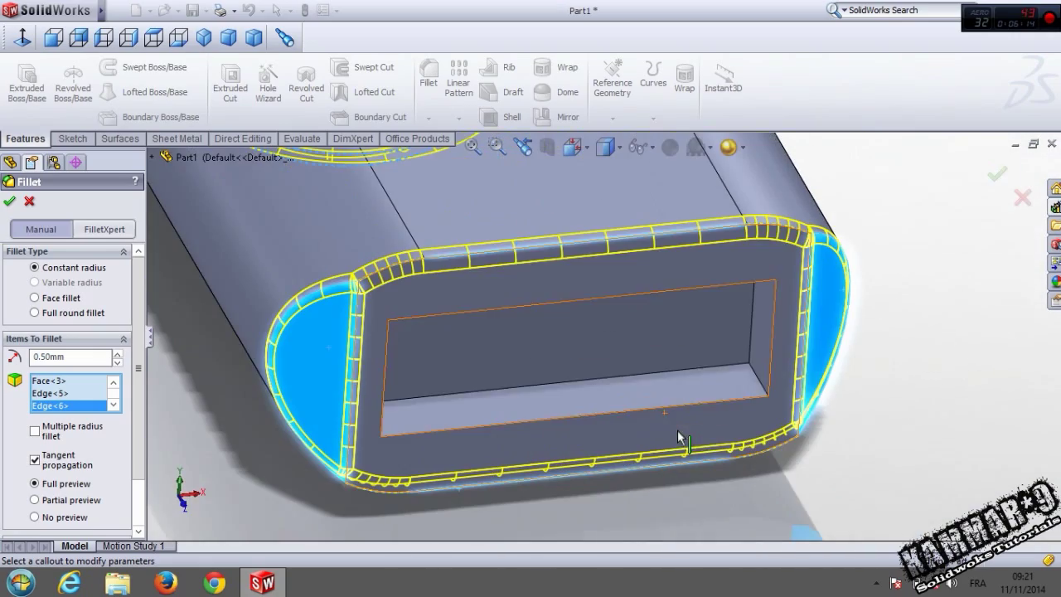
click(761, 392)
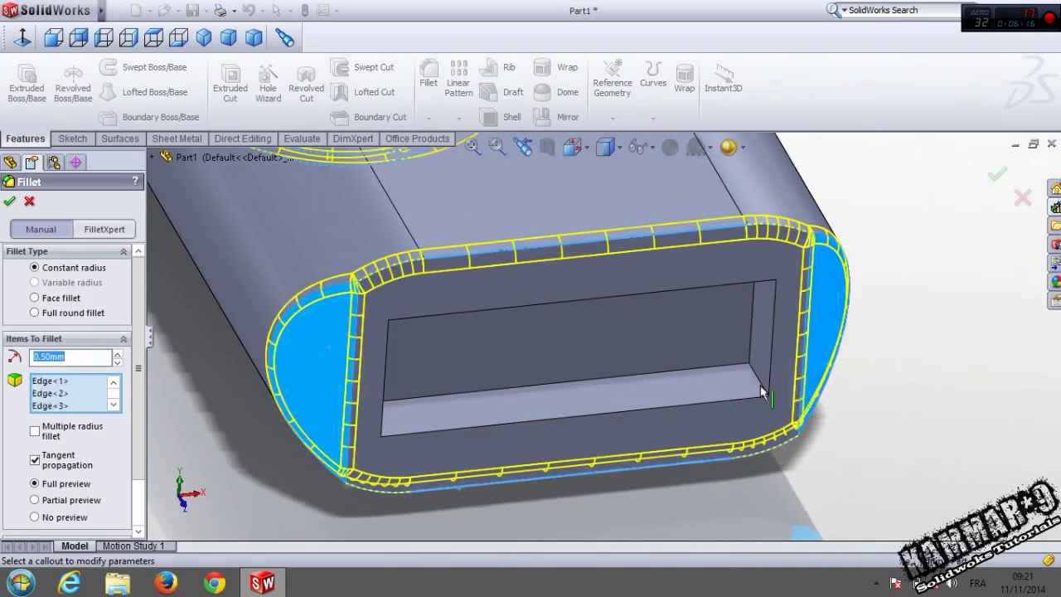
scroll(738, 434, up, 3)
scroll(738, 435, up, 2)
middle_drag(473, 386, 545, 277)
scroll(530, 306, up, 4)
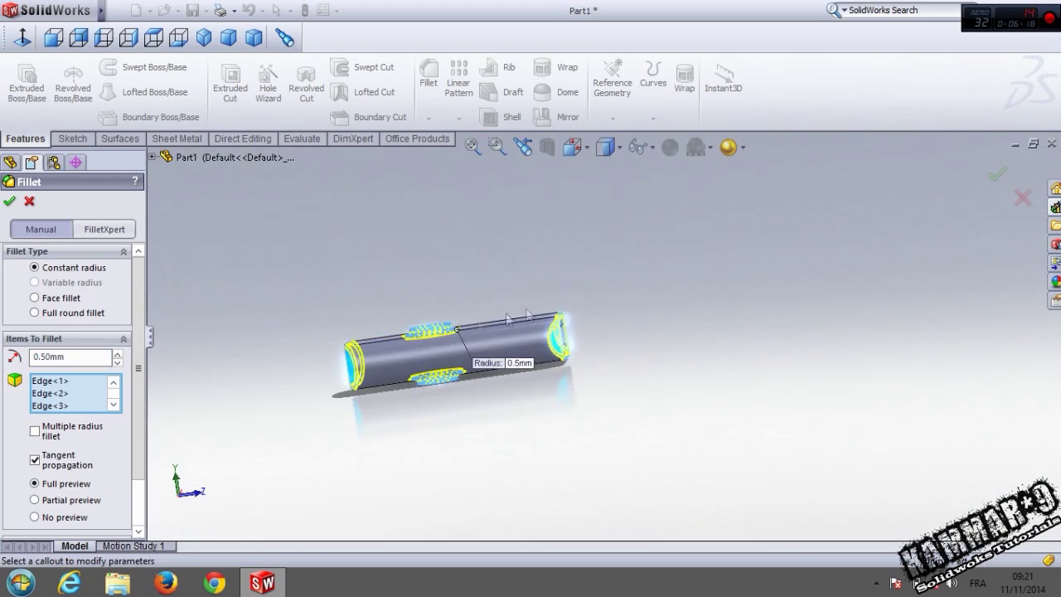
scroll(339, 373, down, 3)
click(8, 200)
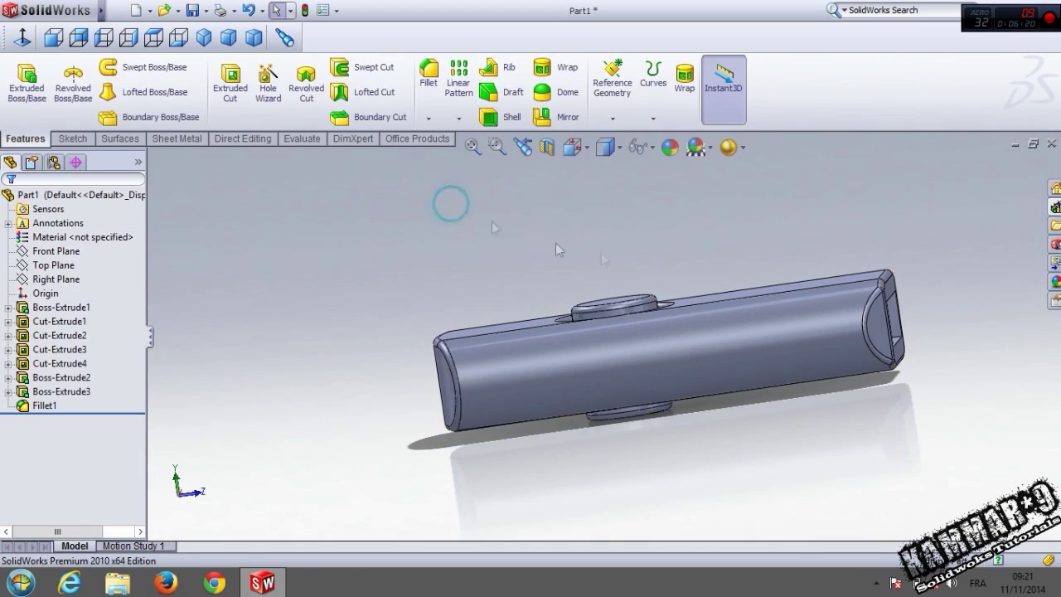
Shell the body to a 1 mm wall with preview on, removing the inner end face of the connector recess.
middle_drag(450, 202, 700, 396)
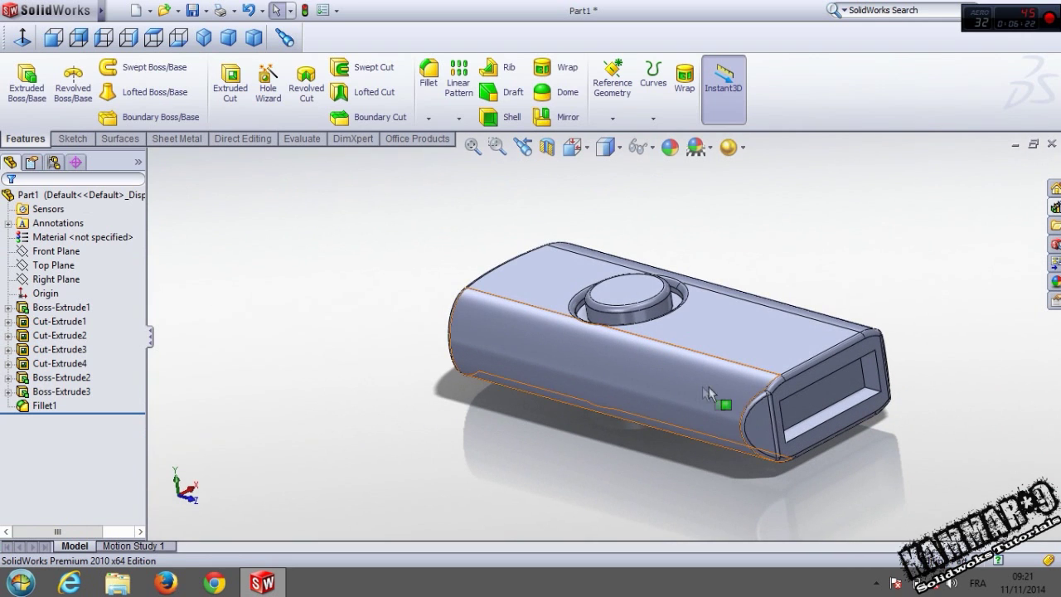
click(511, 117)
middle_drag(795, 398, 762, 301)
click(746, 342)
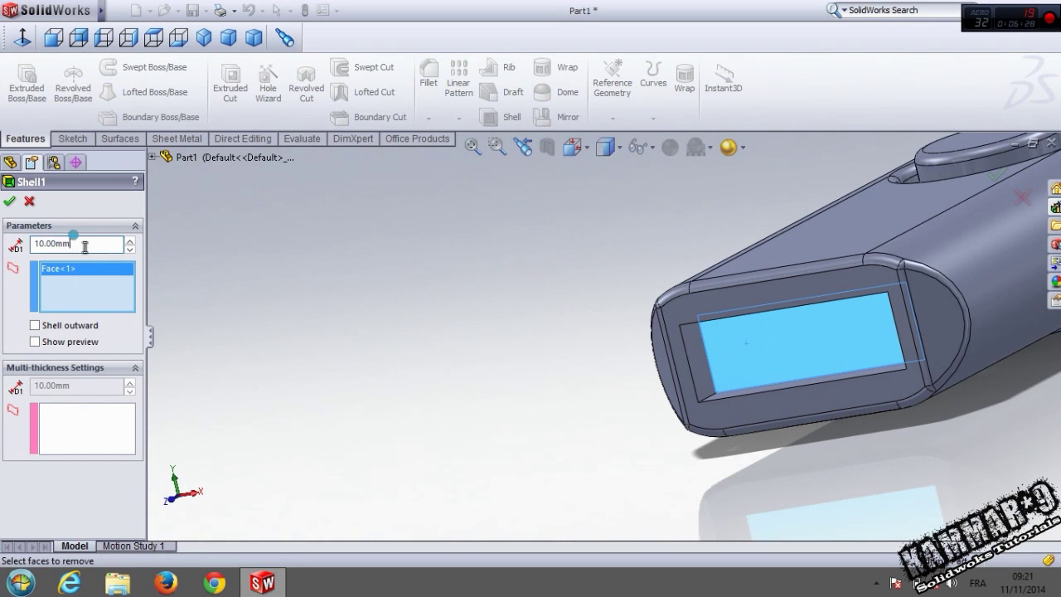
click(54, 347)
middle_drag(746, 391, 661, 298)
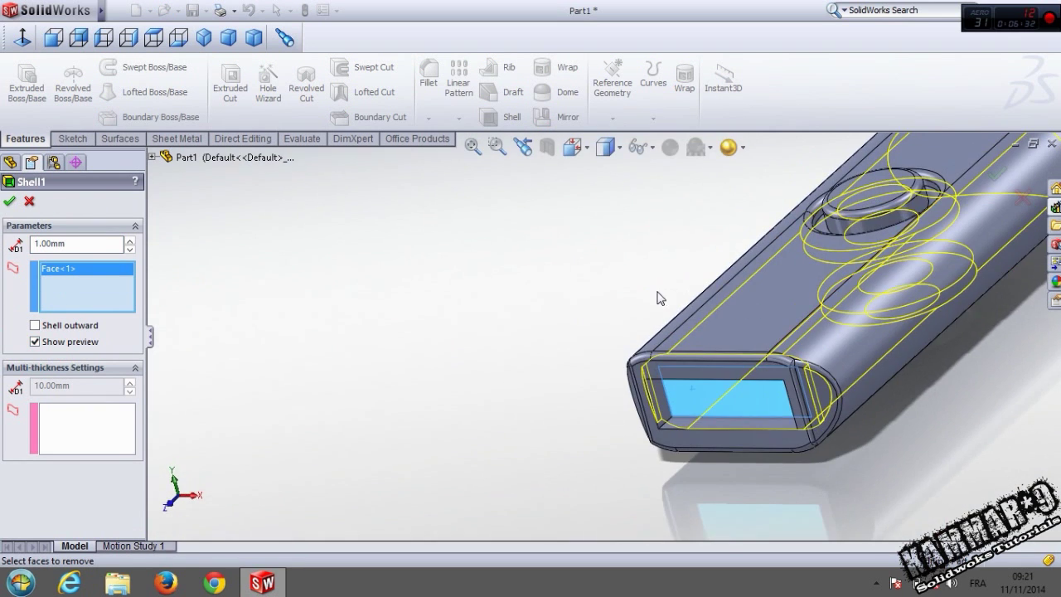
key(Return)
On the connector-end face, sketch a horizontal line about 23.4 mm long at mid-height, extending past both sides of the body.
scroll(734, 397, down, 2)
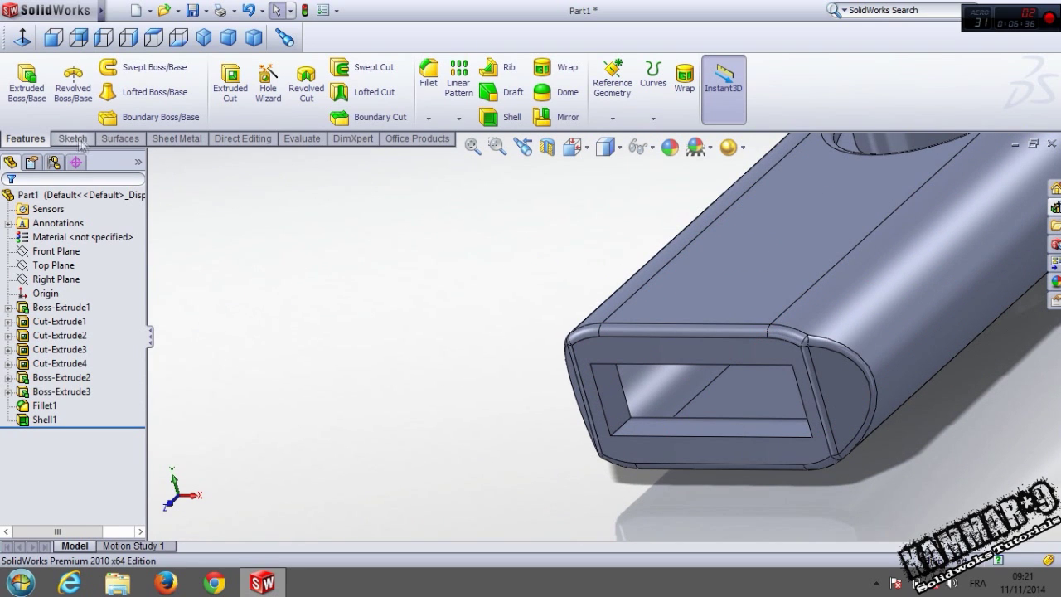
click(640, 452)
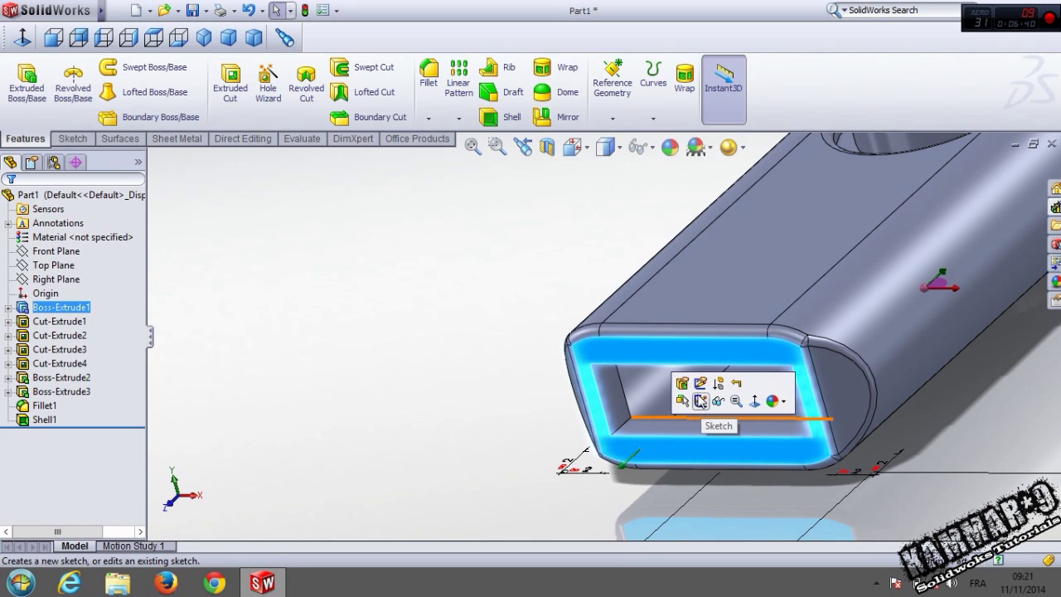
click(700, 403)
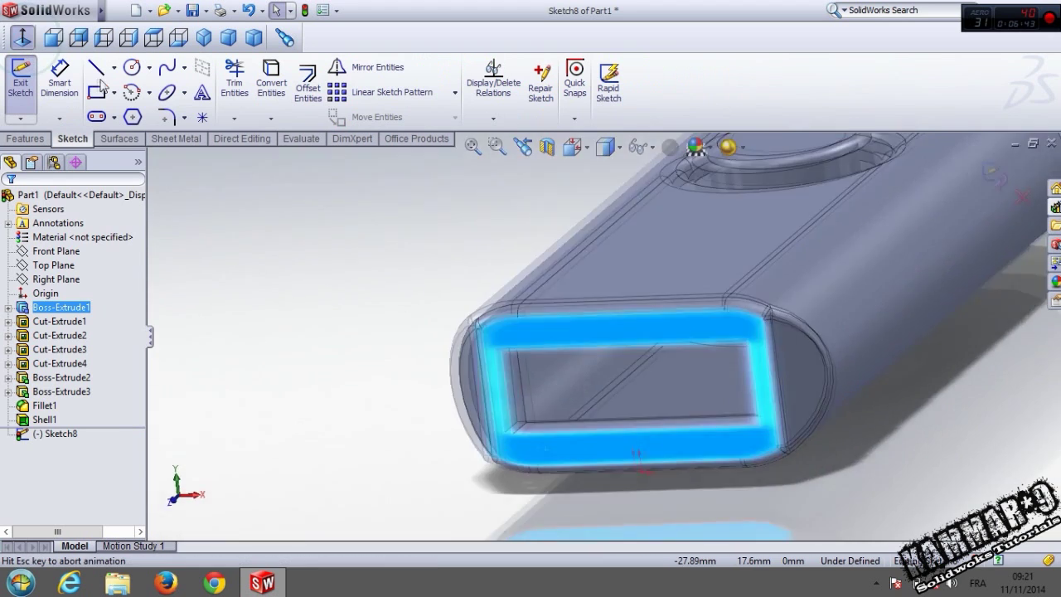
click(96, 68)
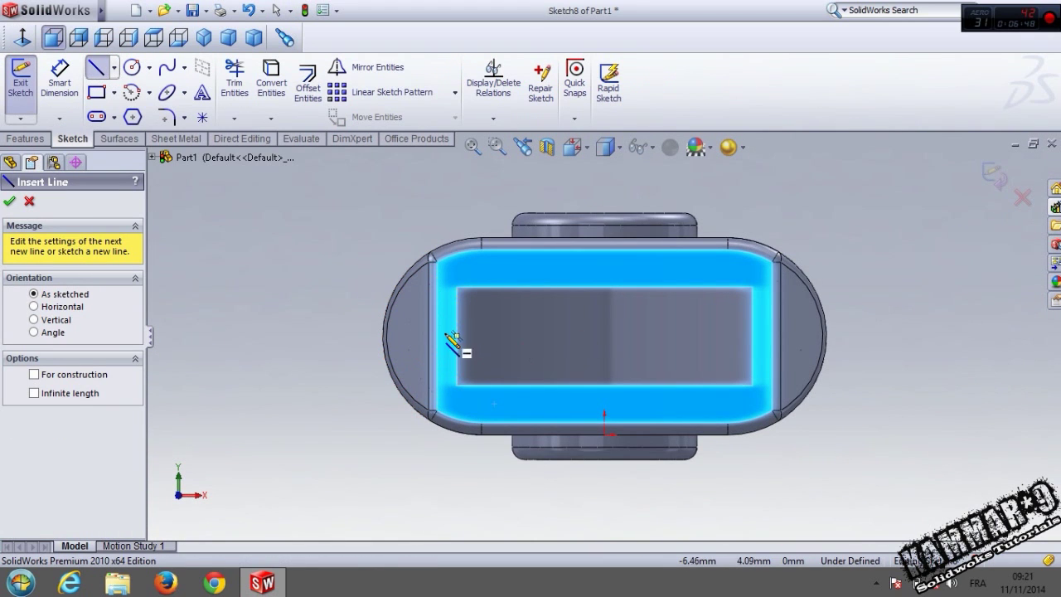
click(294, 335)
click(870, 336)
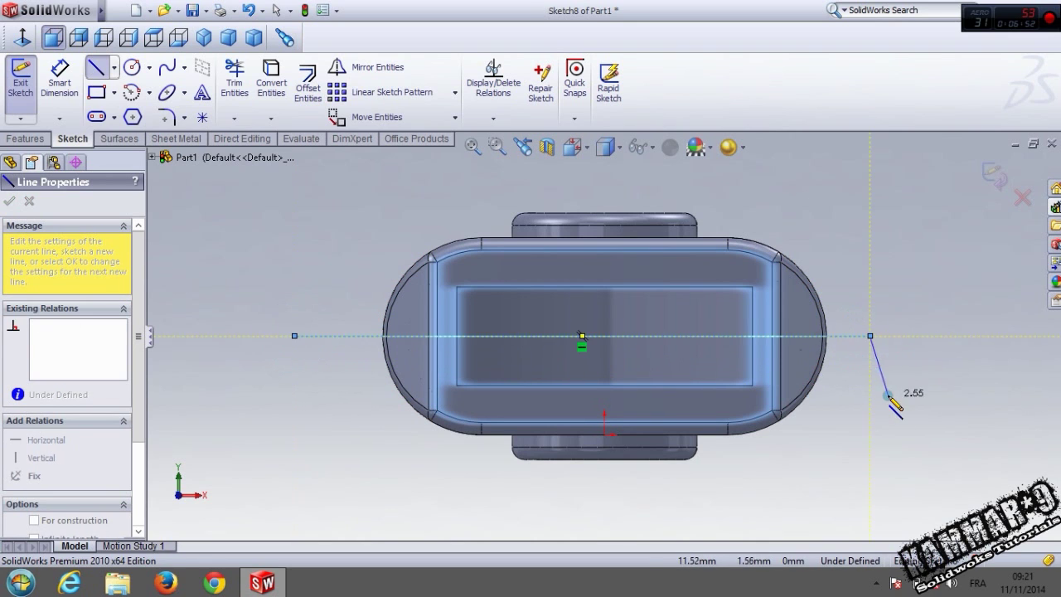
key(Escape)
Split the part along the sketched line with the Split command, keeping both the upper and lower halves as separate bodies.
click(27, 139)
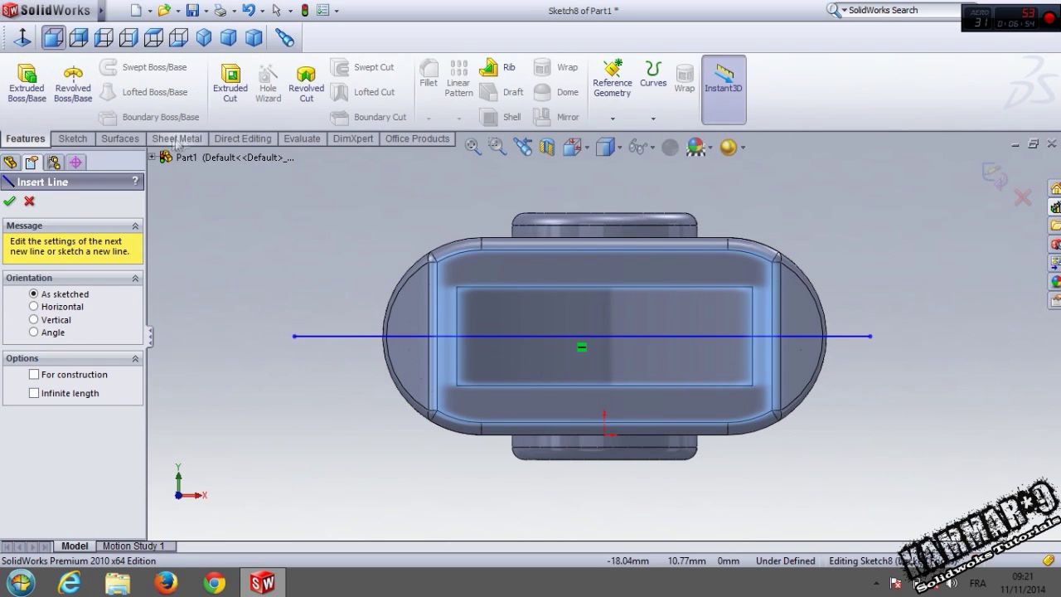
click(259, 140)
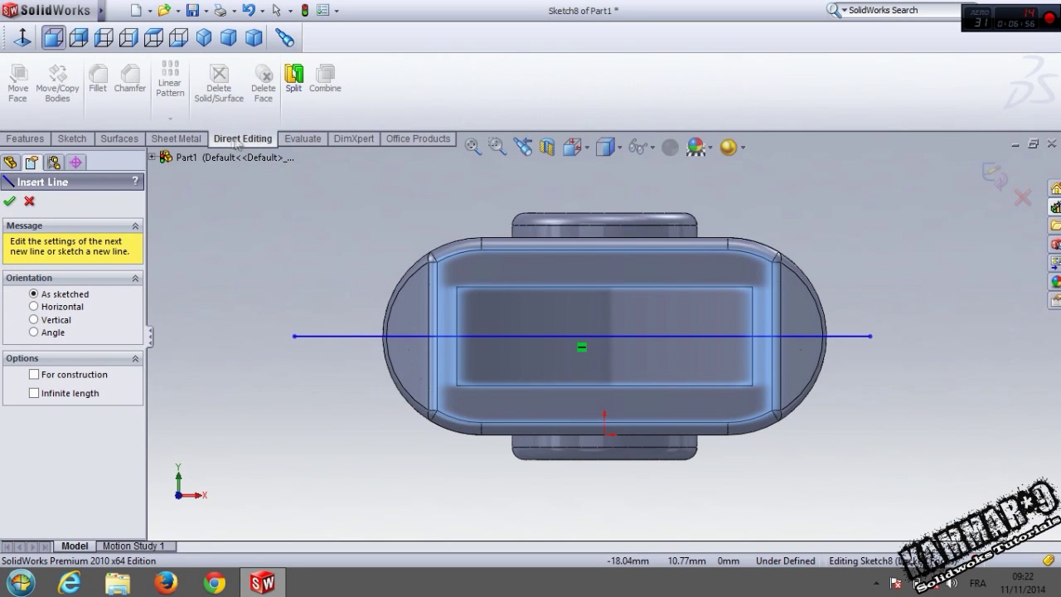
click(293, 78)
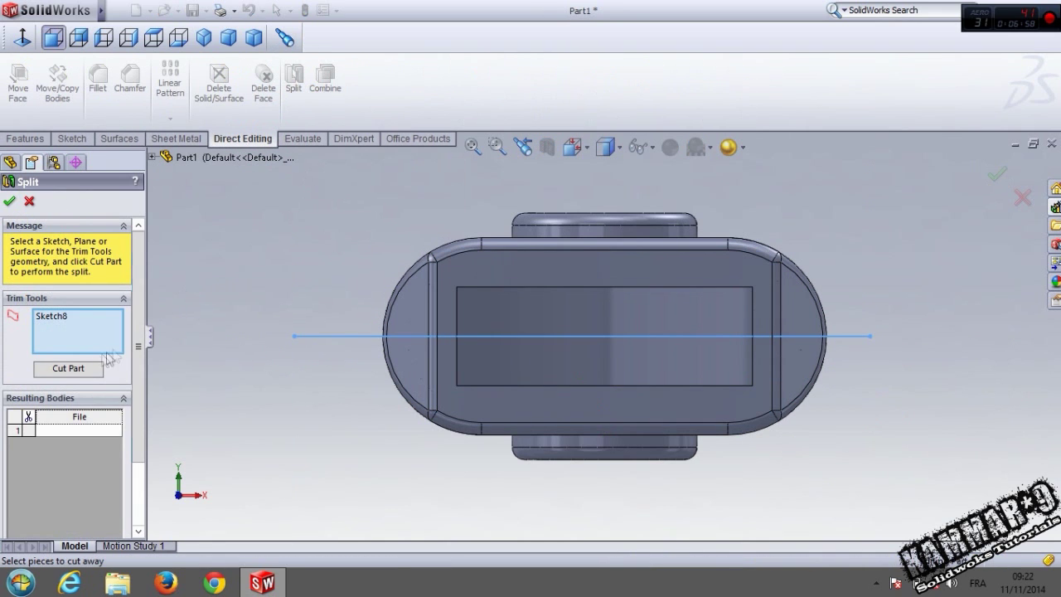
click(69, 369)
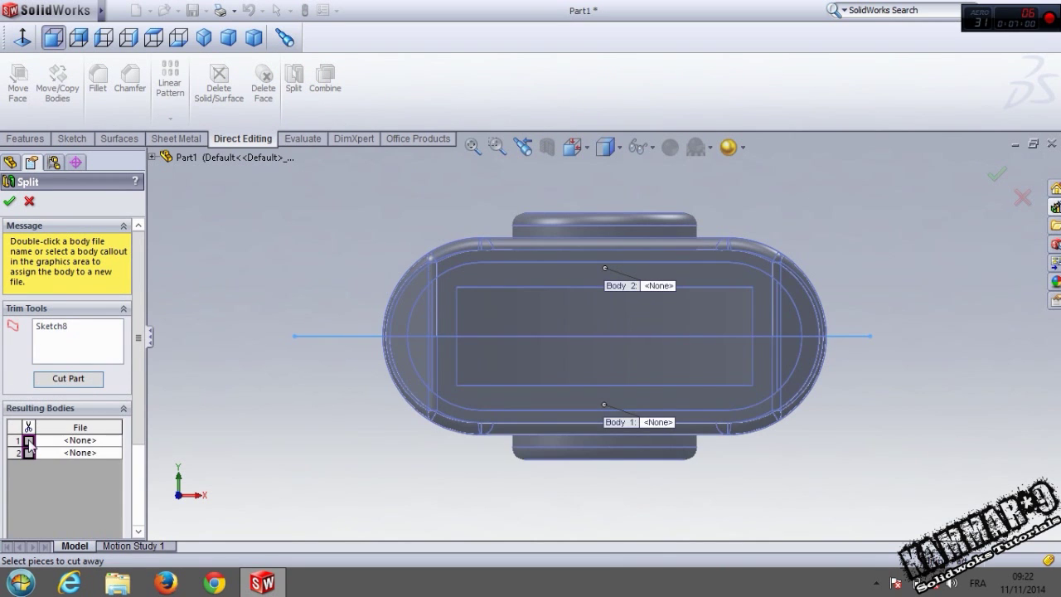
click(29, 442)
click(29, 454)
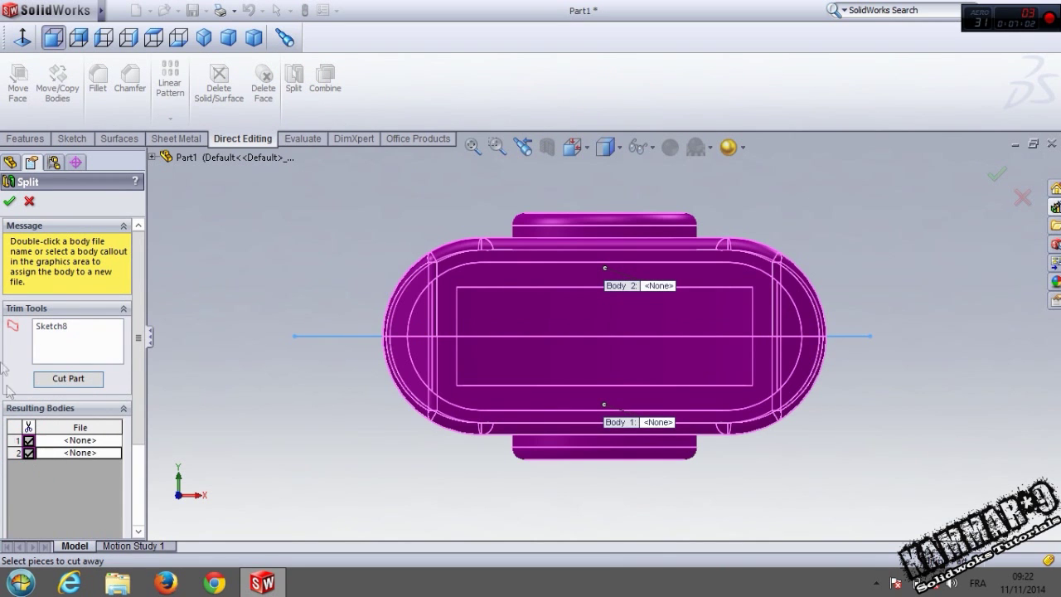
click(9, 201)
key(ctrl+7)
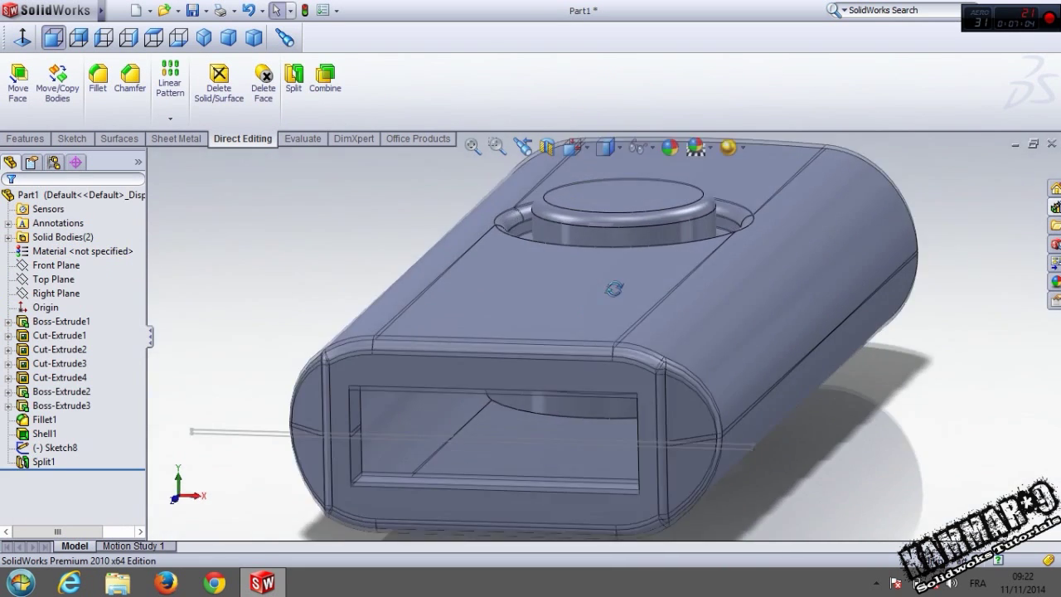
Expand the solid bodies list and hide the sketch line used for the split.
click(7, 238)
click(58, 266)
click(303, 238)
click(363, 401)
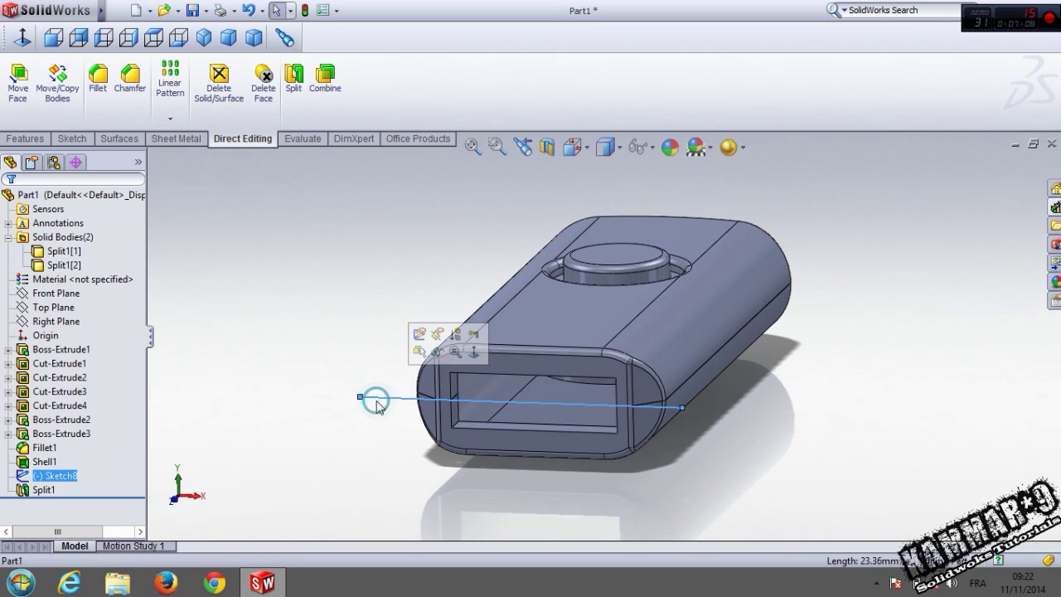
click(435, 339)
middle_drag(457, 236, 425, 286)
middle_drag(557, 323, 348, 343)
scroll(208, 335, down, 1)
Fillet the upper half's outer edge along the split line with a constant 0.1 mm radius.
click(55, 294)
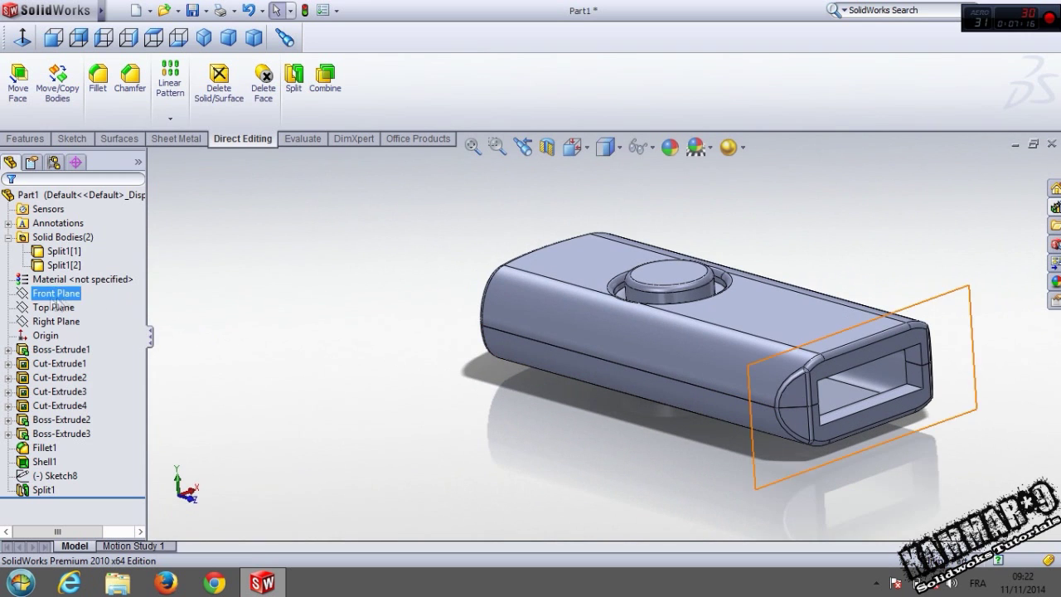
scroll(792, 356, down, 2)
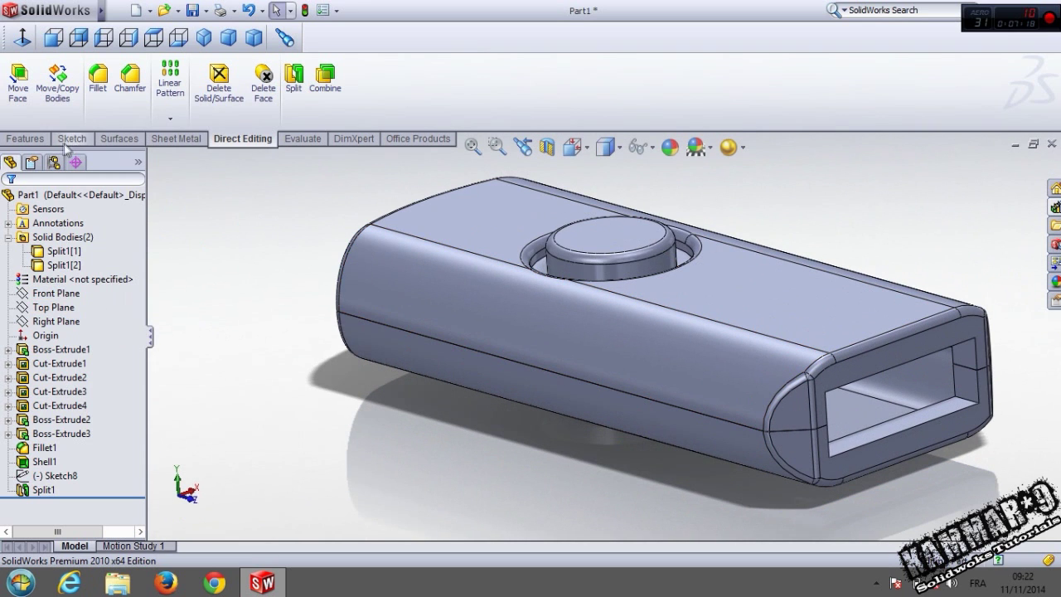
click(25, 138)
click(428, 76)
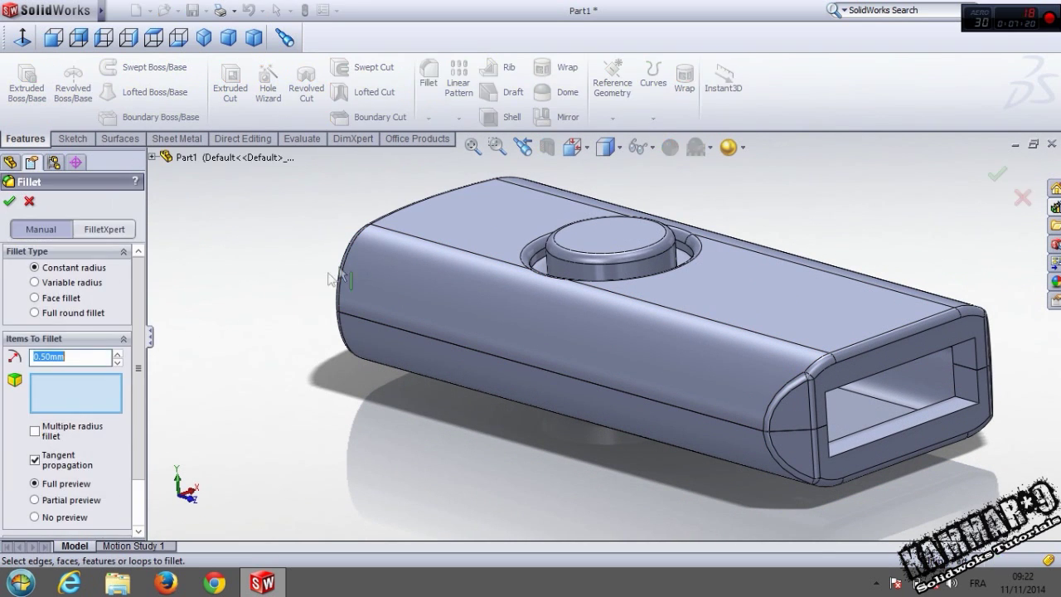
click(537, 366)
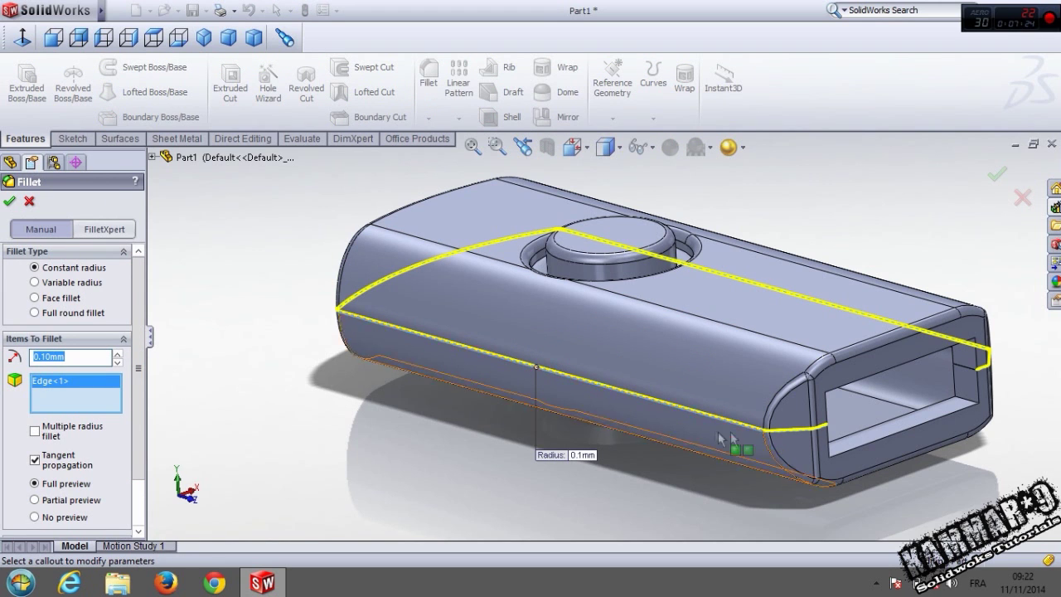
key(Return)
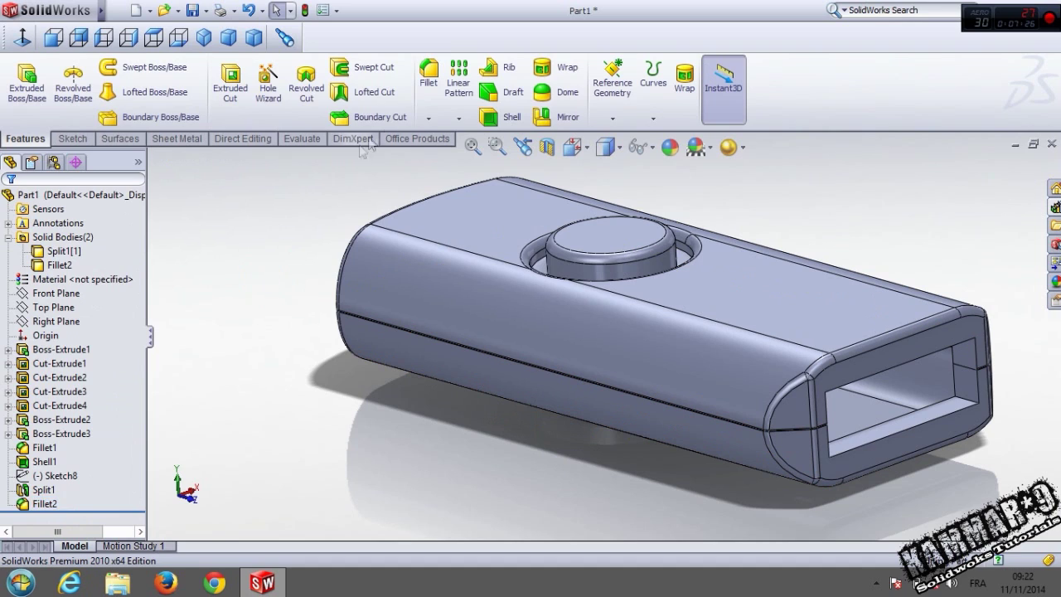
Fillet the lower half's matching outer edge along the split line with the same 0.1 mm radius.
click(428, 76)
scroll(775, 419, down, 5)
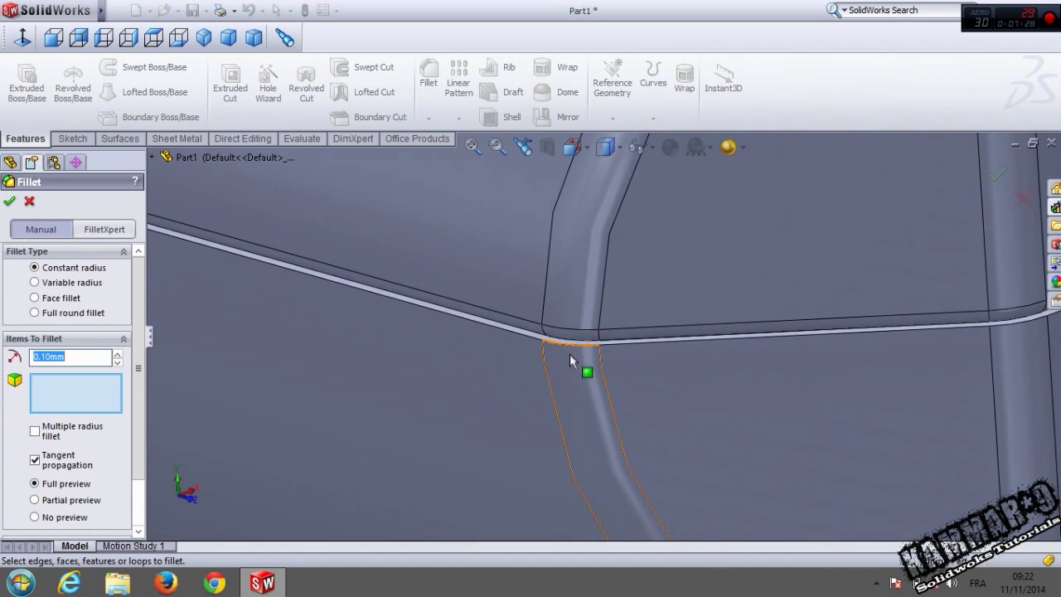
click(572, 347)
key(Return)
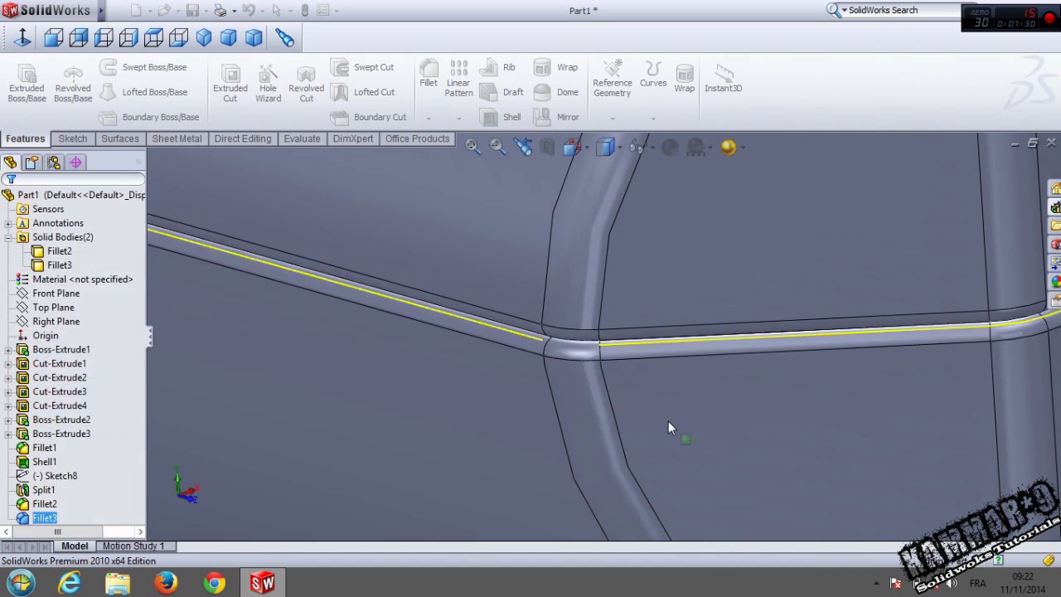
On the Front Plane, sketch a circle about 1.18 mm in diameter centred on the body's split line, midway across its width.
scroll(668, 421, up, 5)
middle_drag(382, 284, 530, 286)
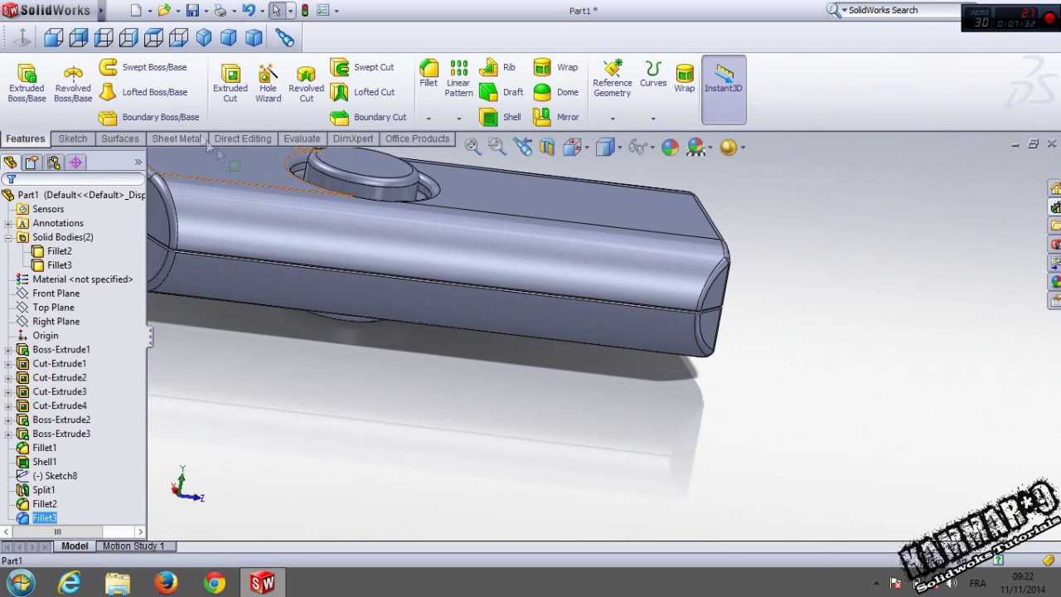
scroll(367, 280, up, 5)
click(66, 295)
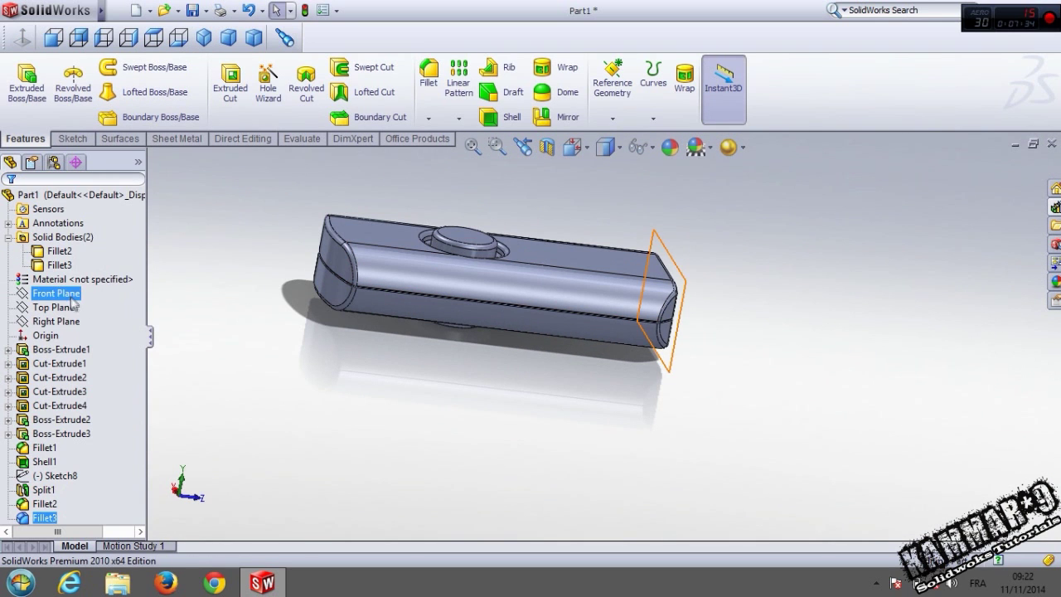
click(82, 278)
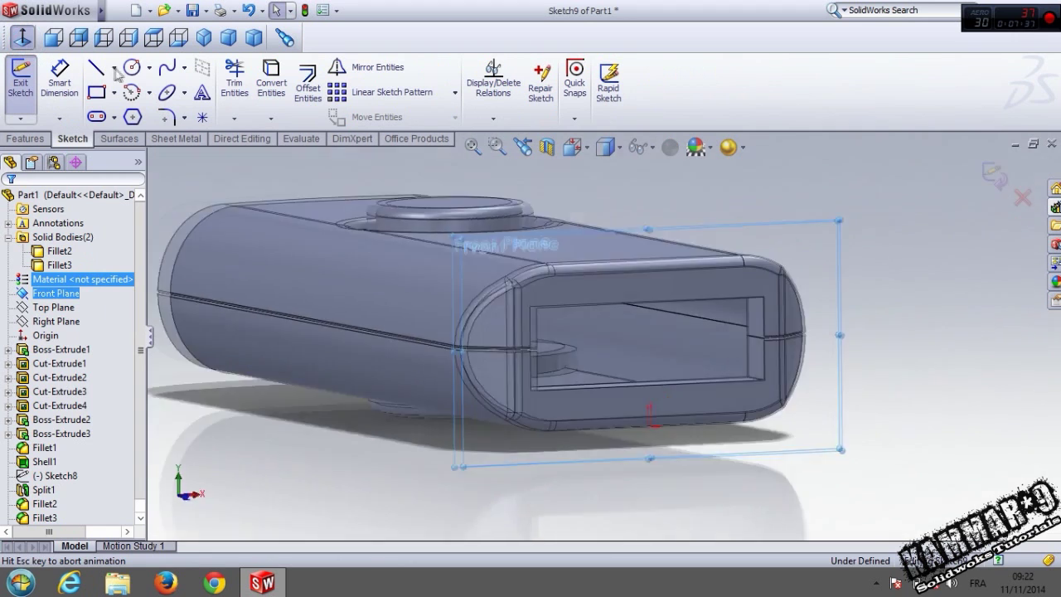
click(131, 67)
scroll(596, 332, down, 4)
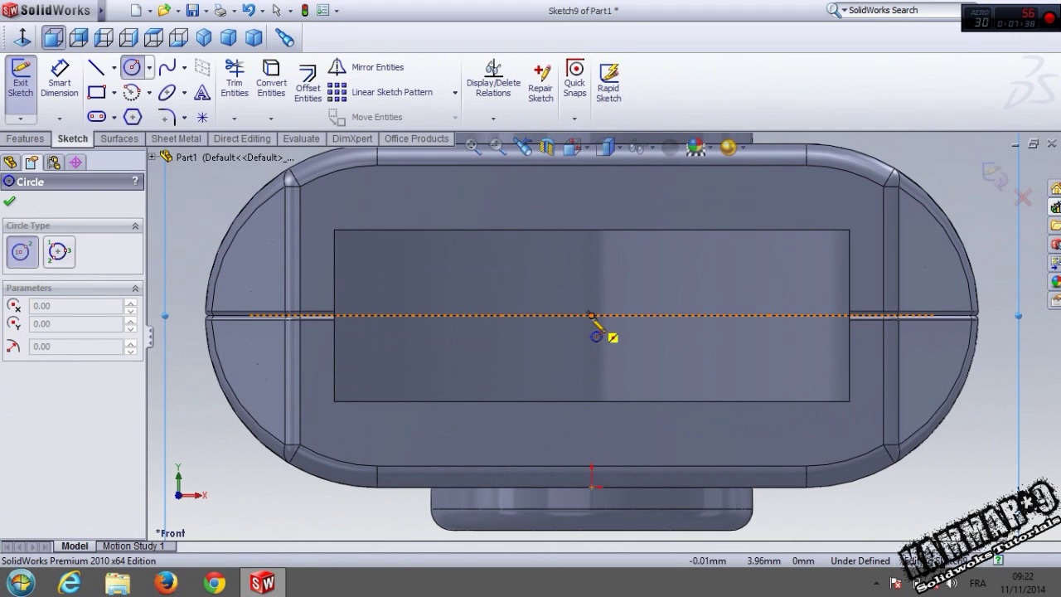
click(591, 315)
click(593, 340)
Dimension the circle and set its diameter to 0.5 mm.
right_drag(664, 366, 624, 290)
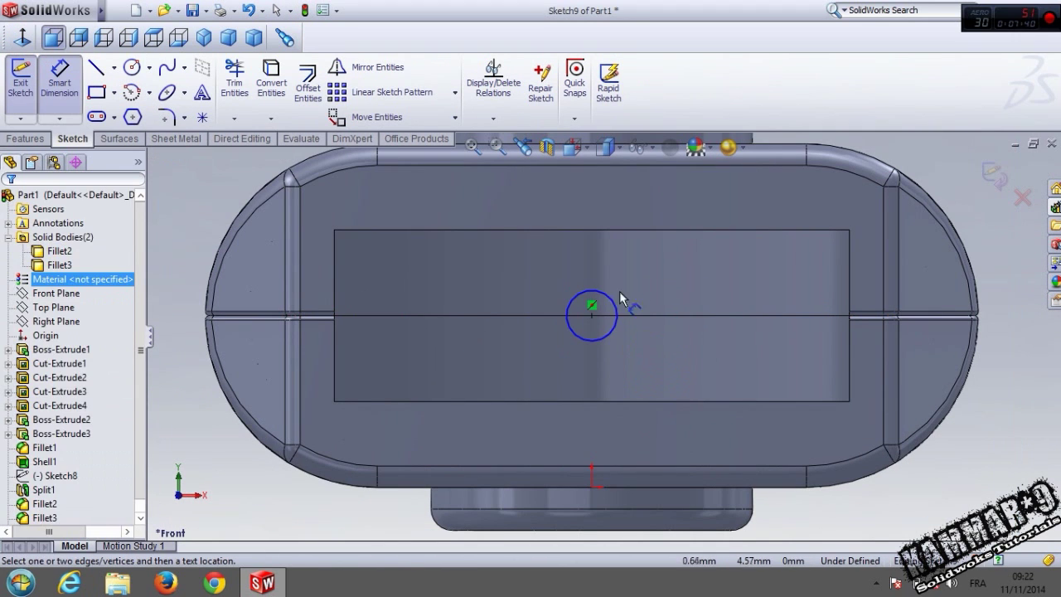
click(614, 305)
click(628, 219)
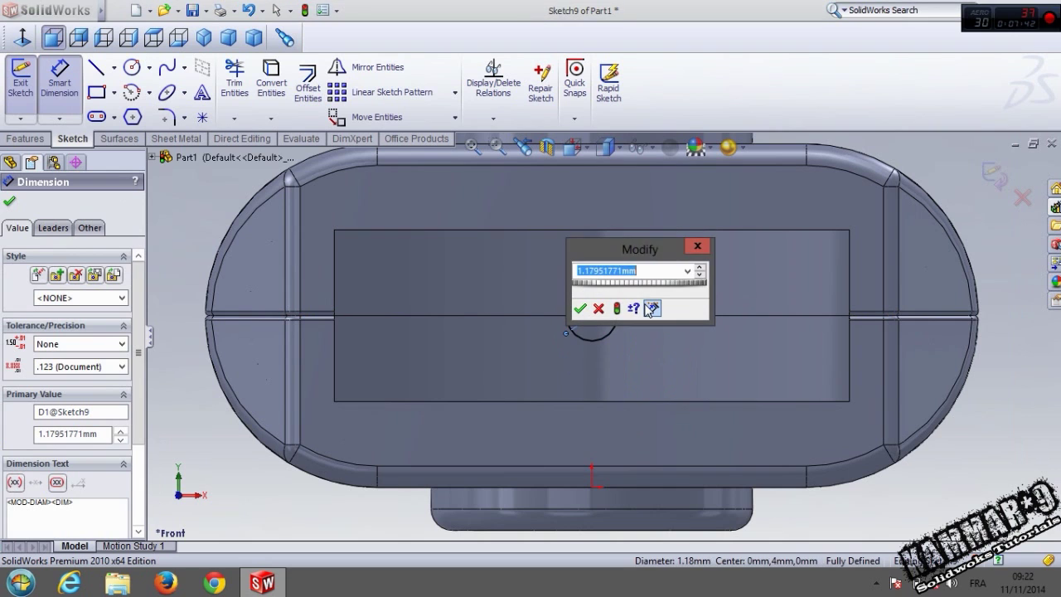
text(0.5)
key(Return)
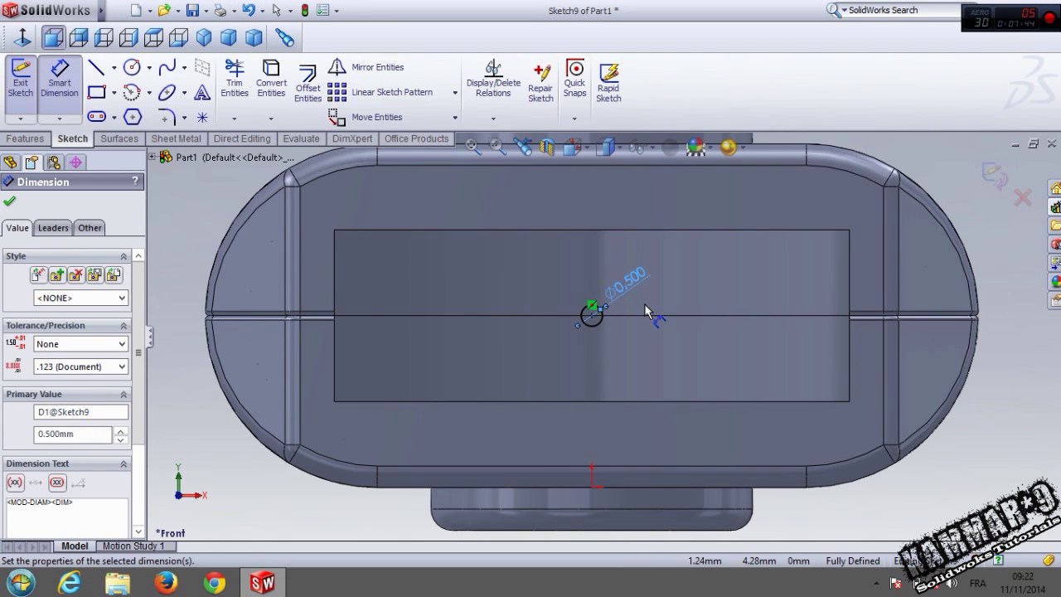
Cut-extrude the circle Through All to make a small hole through the body's rear end, and inspect it there.
click(39, 140)
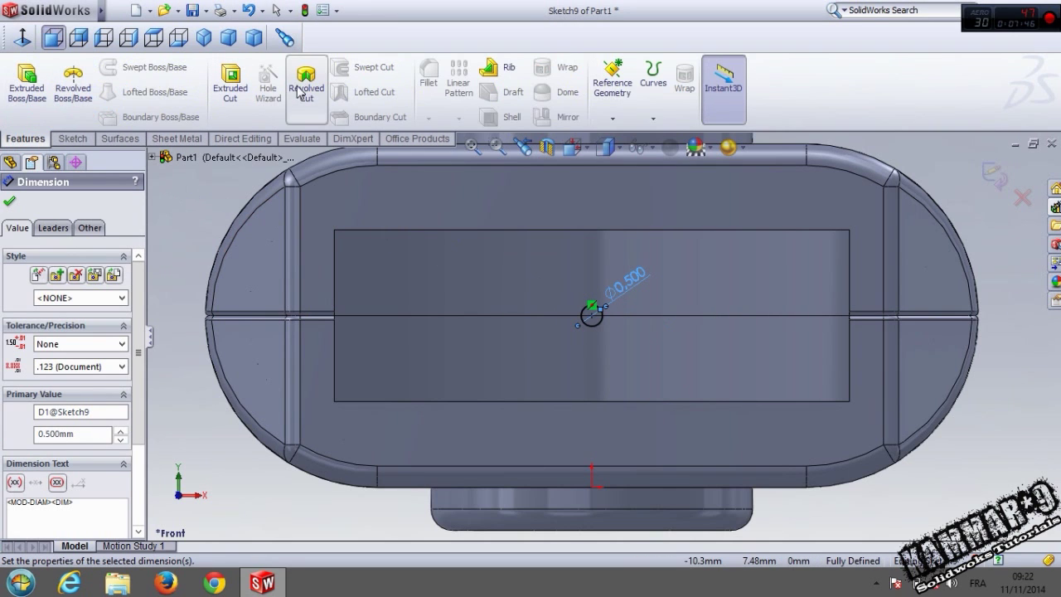
click(230, 81)
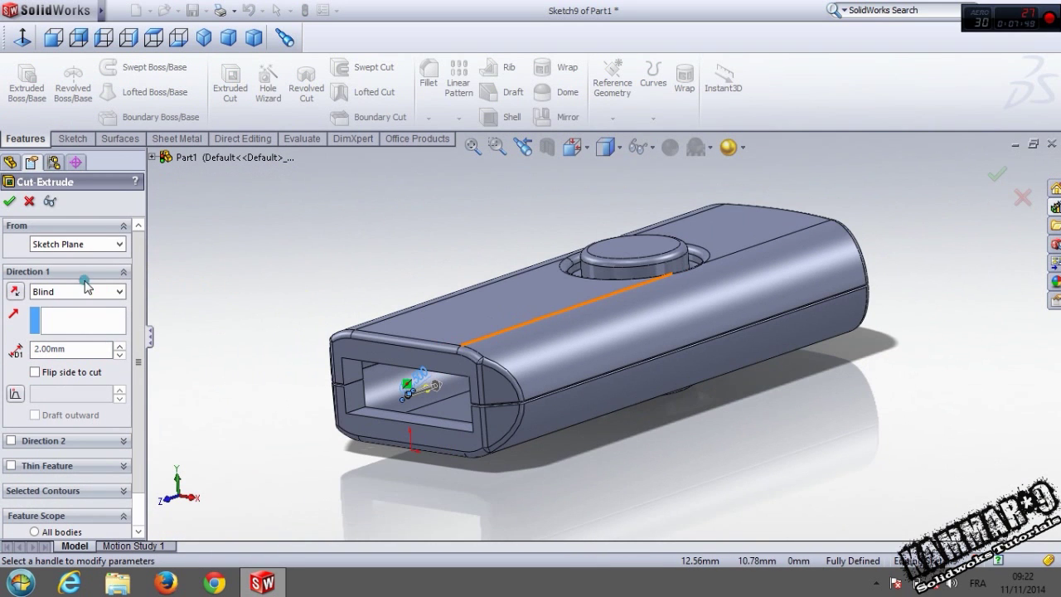
click(86, 290)
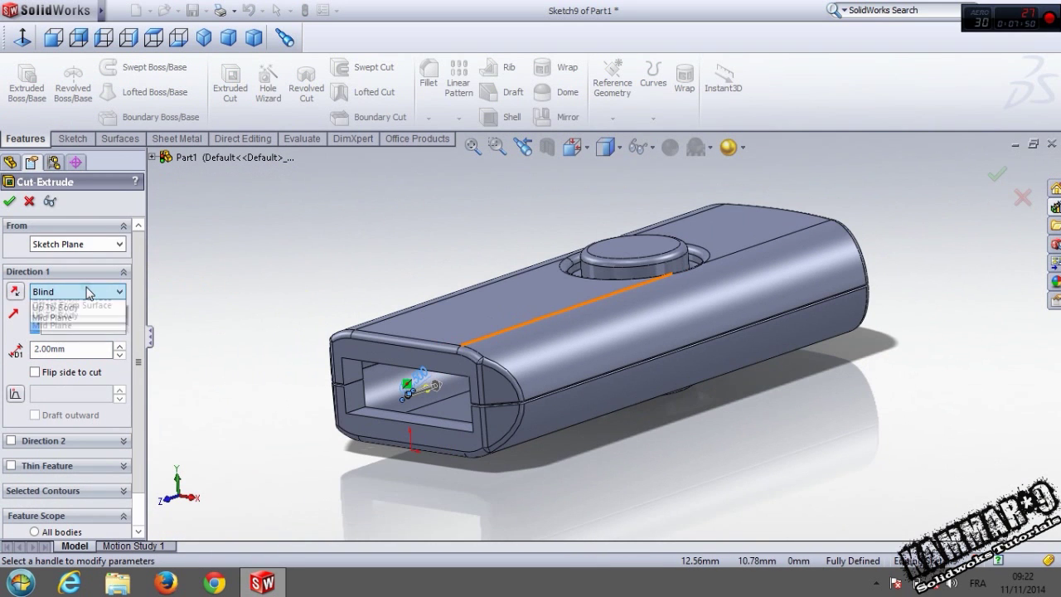
click(87, 314)
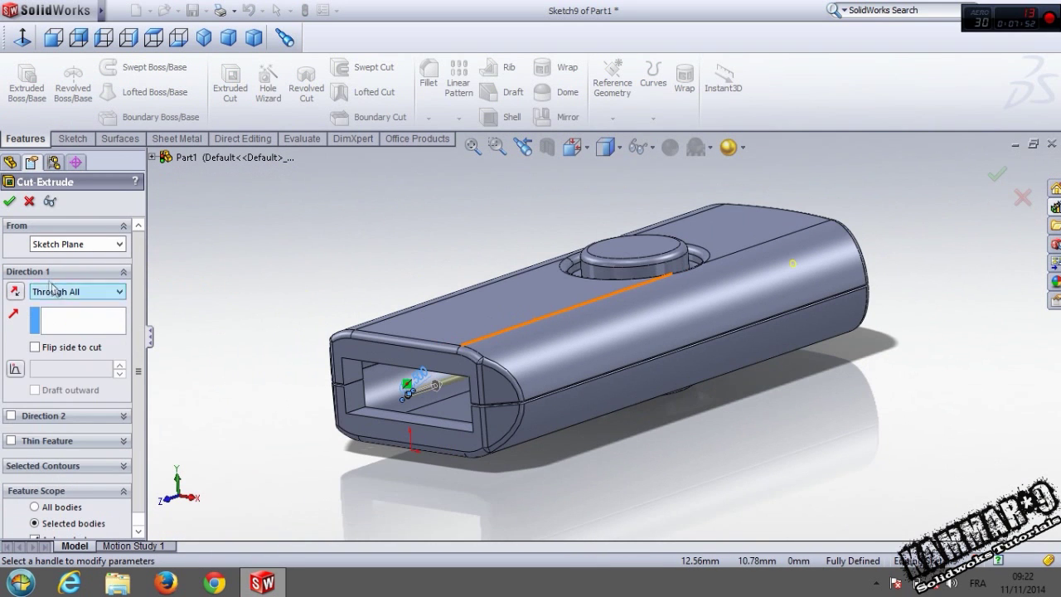
click(9, 201)
middle_drag(707, 283, 580, 298)
scroll(730, 340, down, 5)
scroll(621, 358, up, 6)
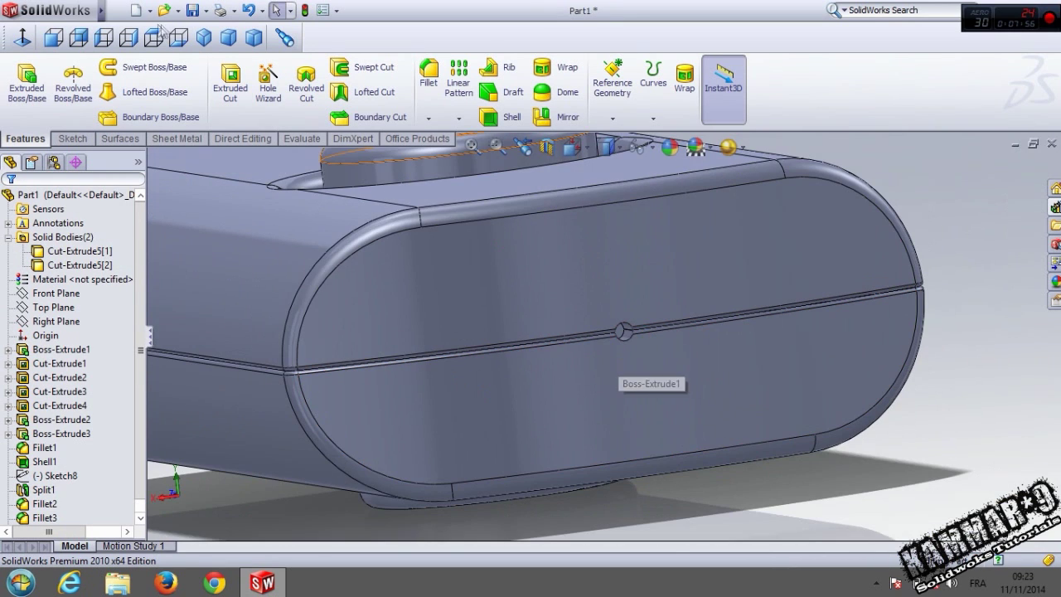
Save the part as body in a new folder, Nouveau dossier, created inside the Flash disk folder.
click(193, 10)
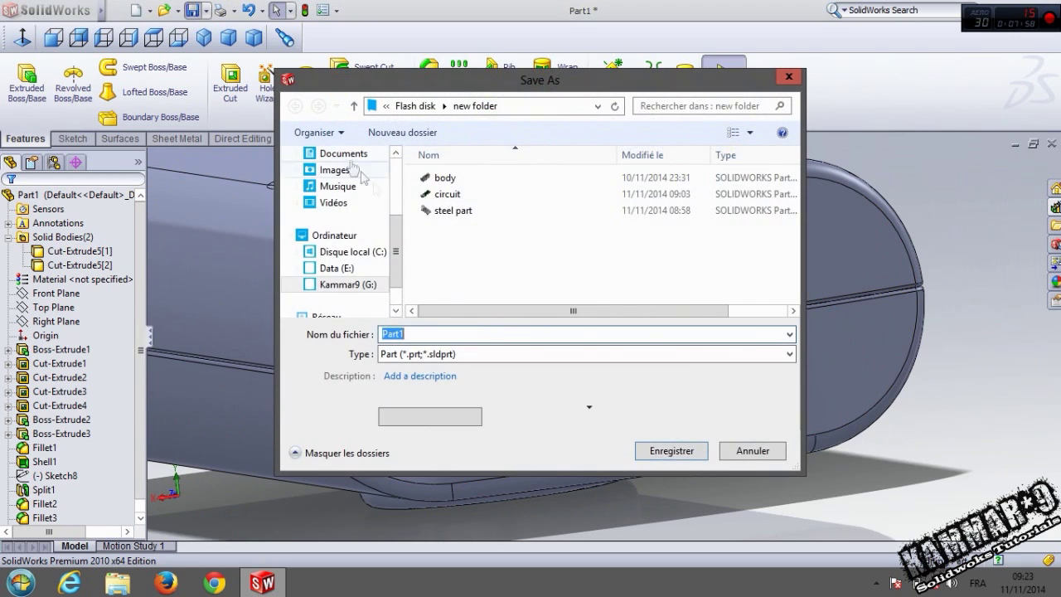
click(414, 106)
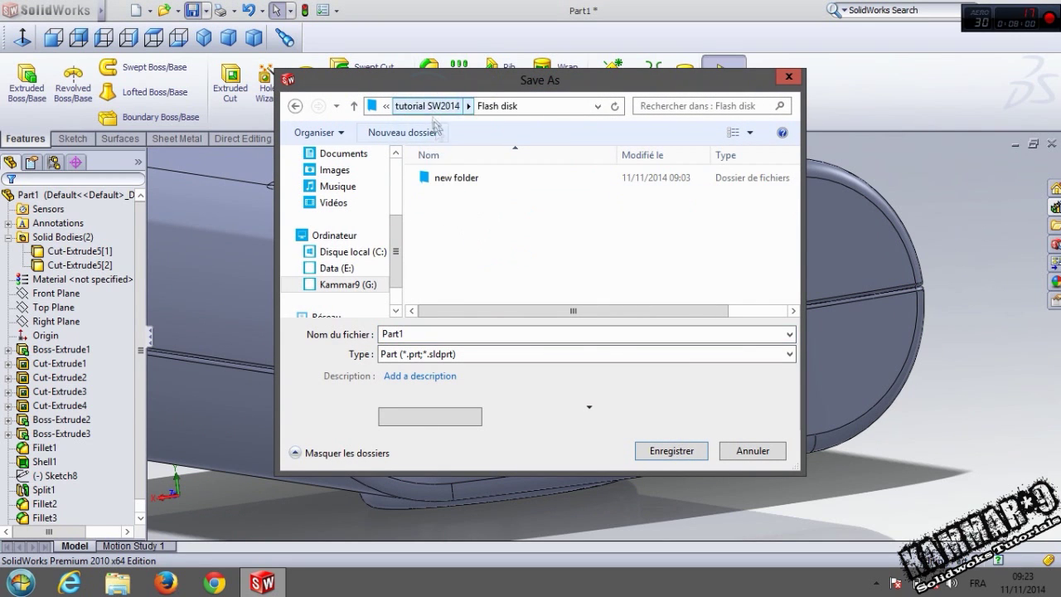
click(402, 133)
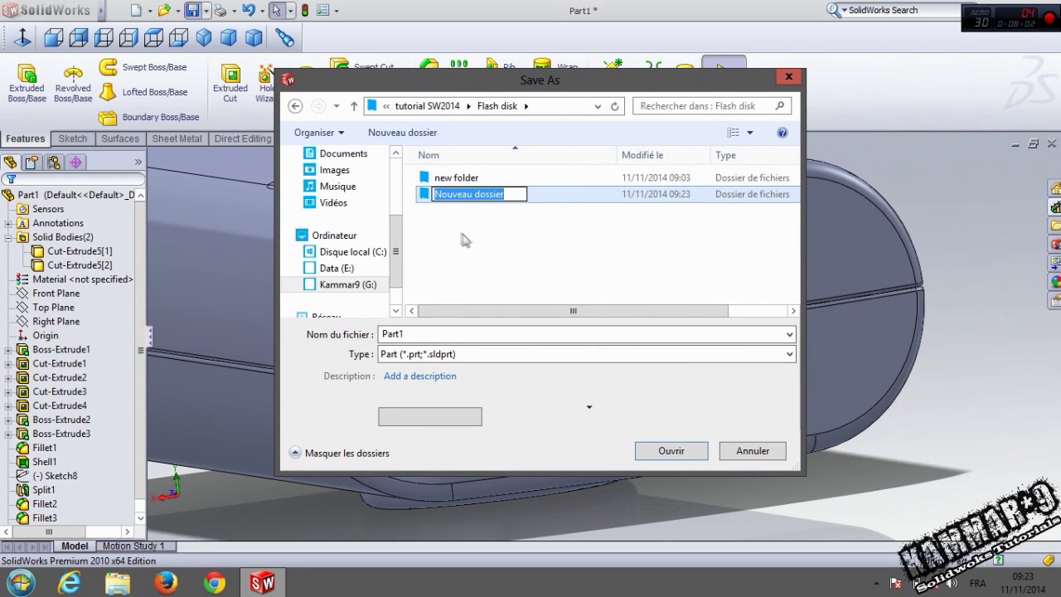
click(466, 236)
double_click(486, 196)
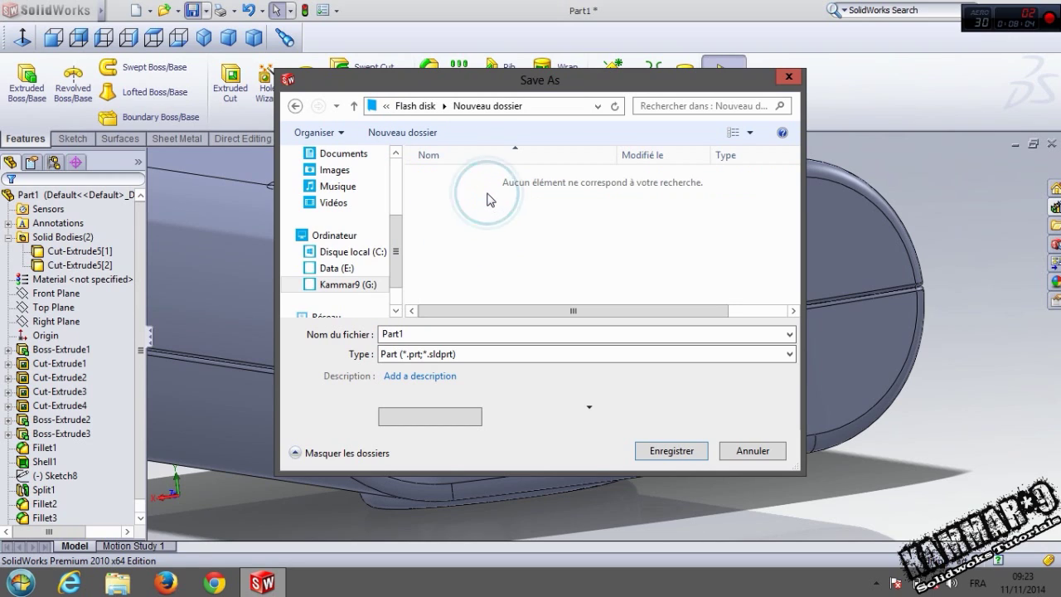
double_click(437, 333)
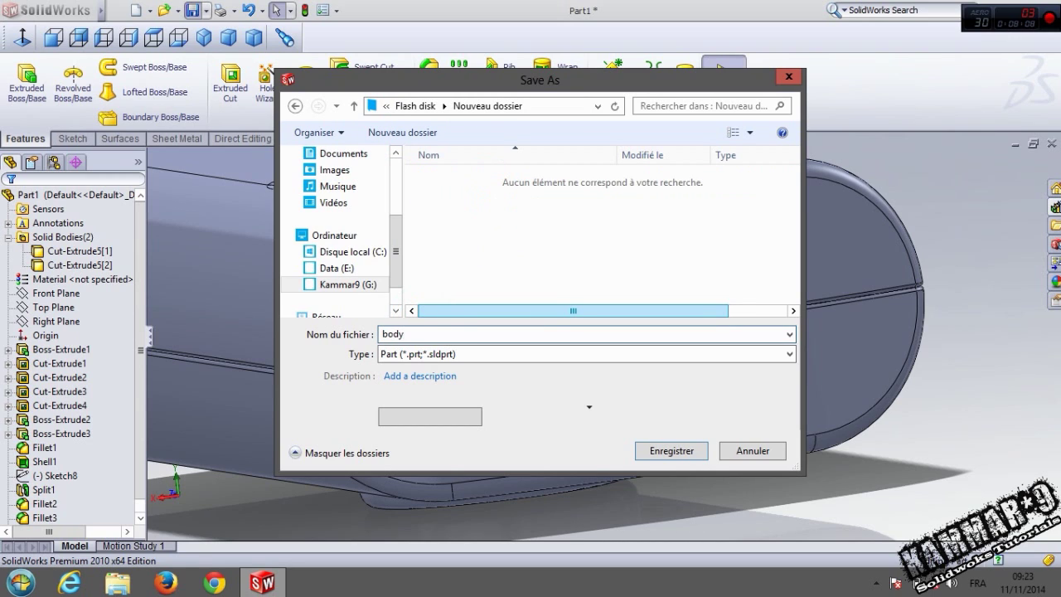
key(Return)
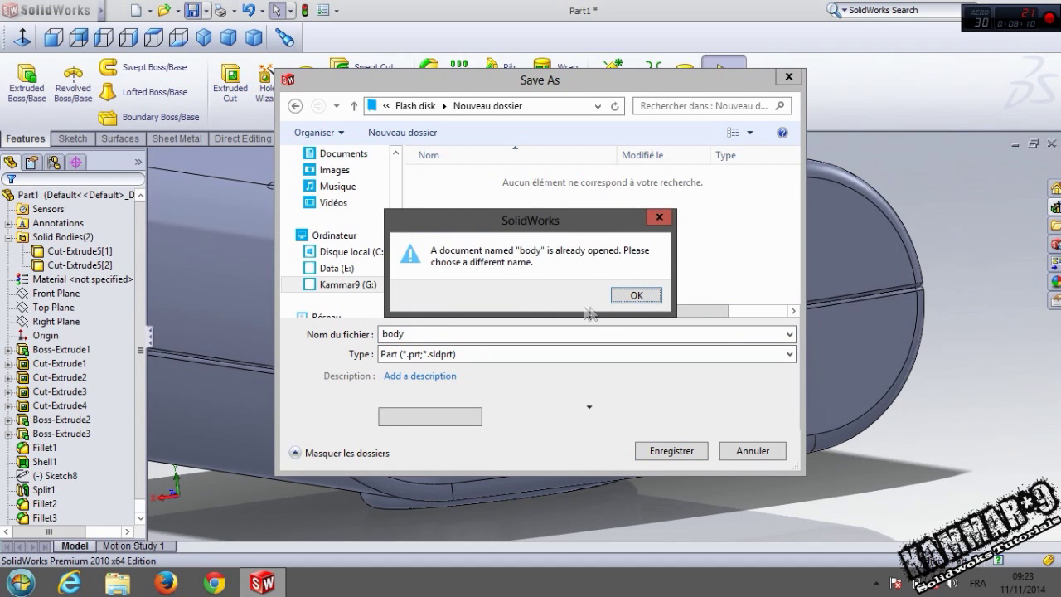
click(633, 296)
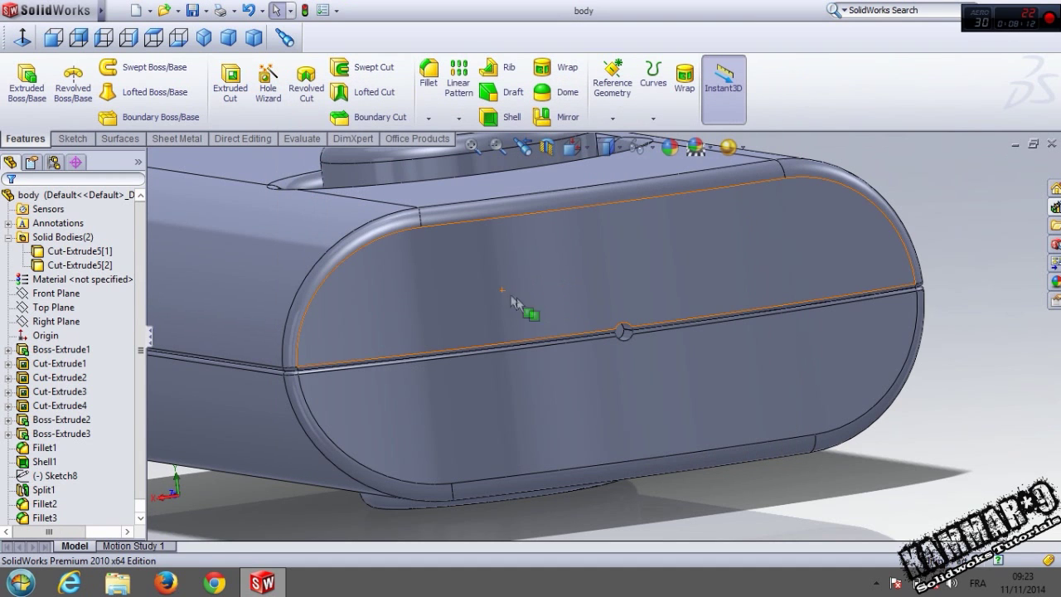
Create a new part document.
scroll(537, 335, up, 3)
middle_drag(525, 339, 623, 311)
scroll(622, 311, up, 2)
middle_drag(583, 405, 515, 342)
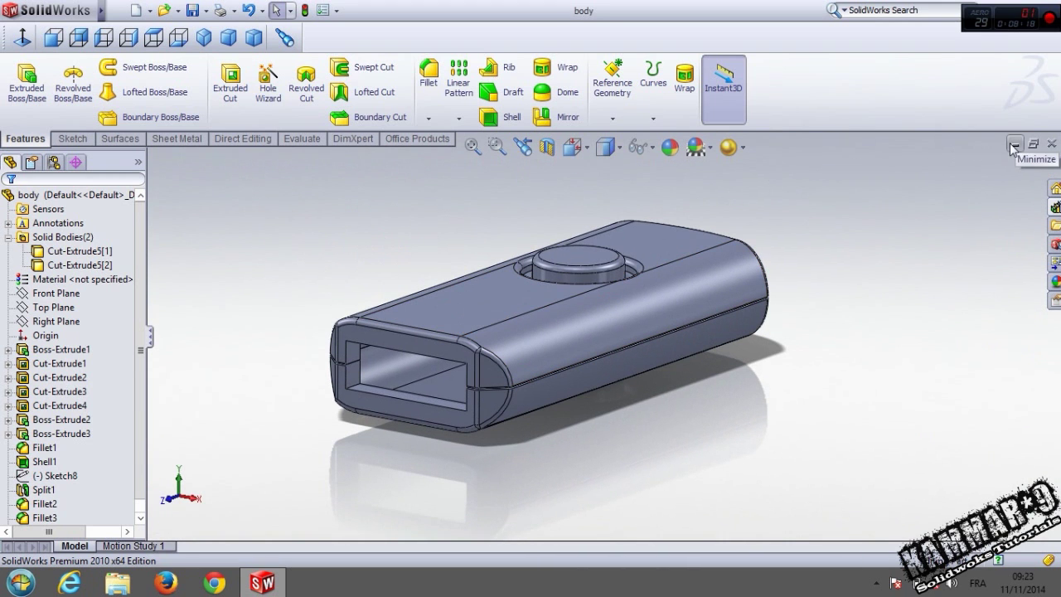
middle_drag(561, 270, 557, 296)
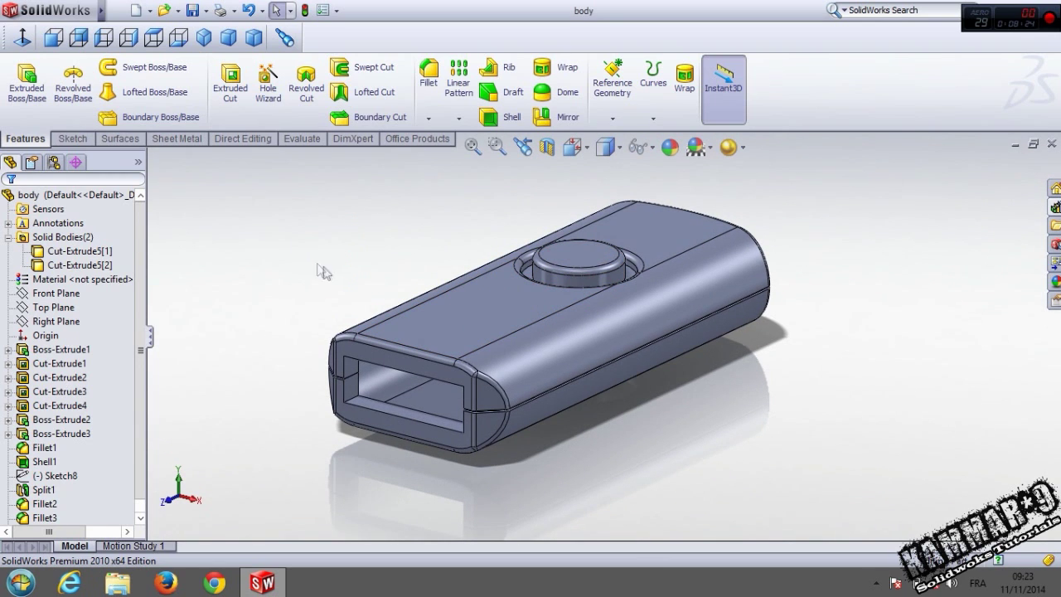
click(135, 10)
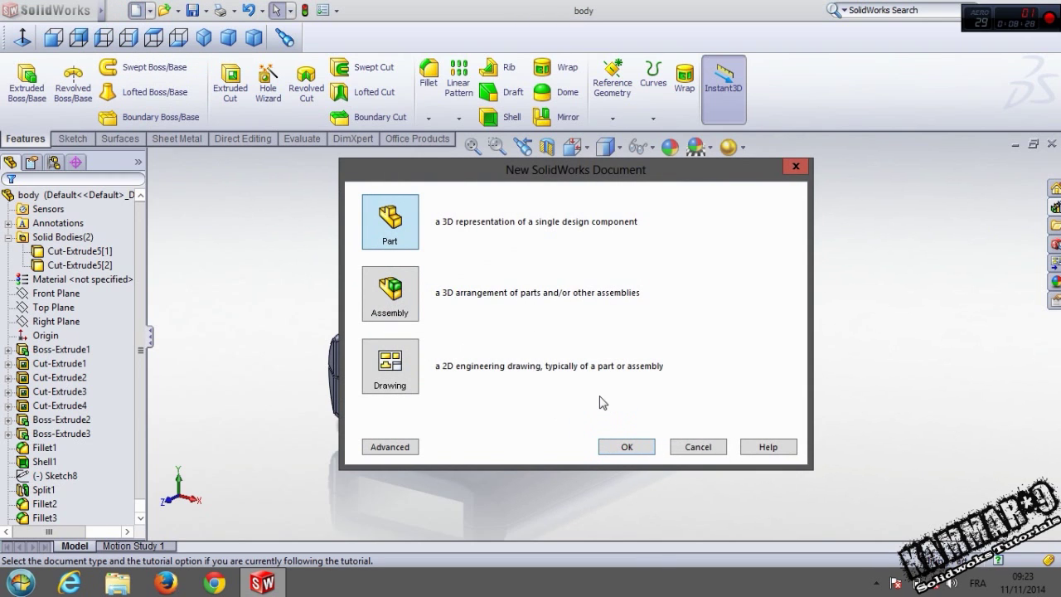
click(620, 448)
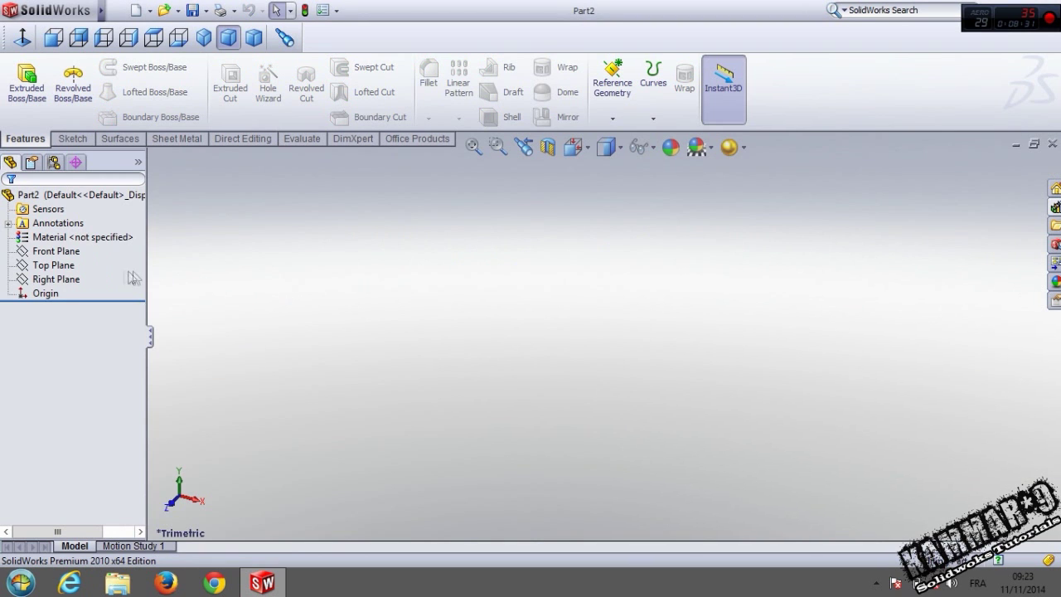
On the Top Plane, sketch a centre rectangle about 88 mm wide and 156 mm high around the origin.
click(57, 251)
click(53, 265)
click(83, 237)
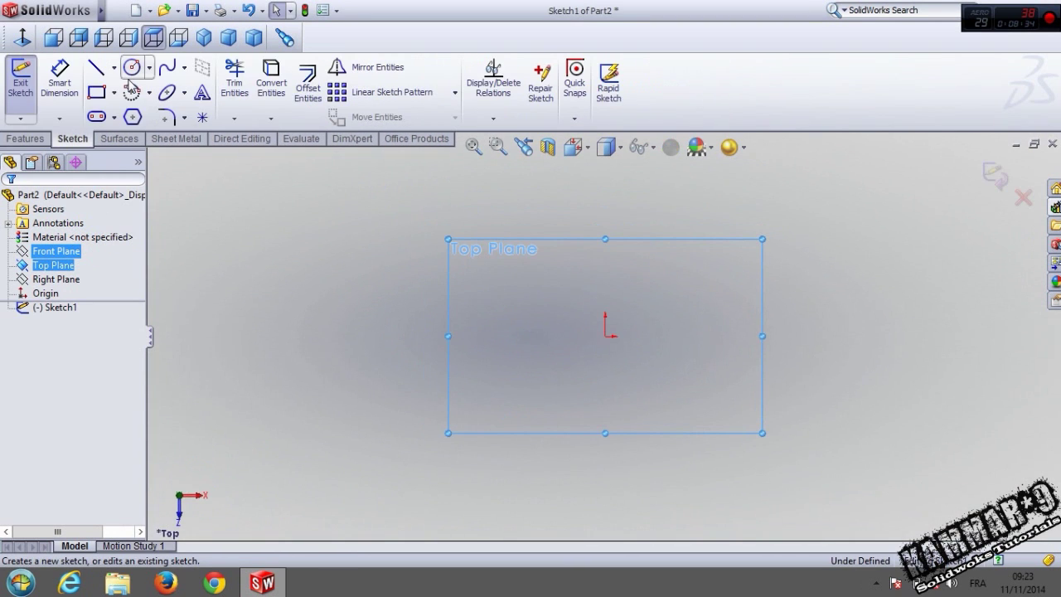
click(103, 96)
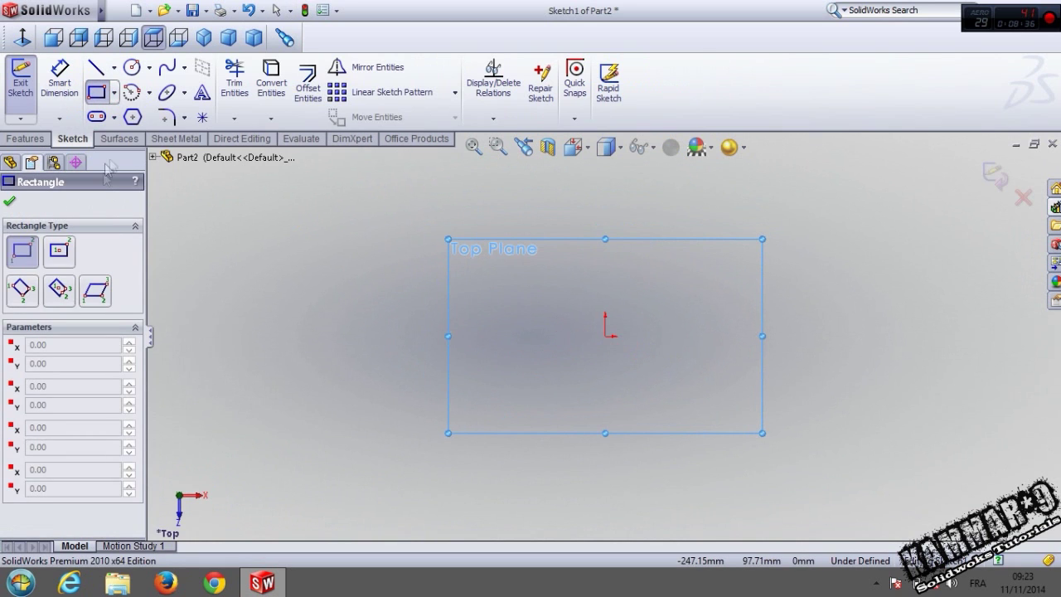
click(68, 253)
click(605, 336)
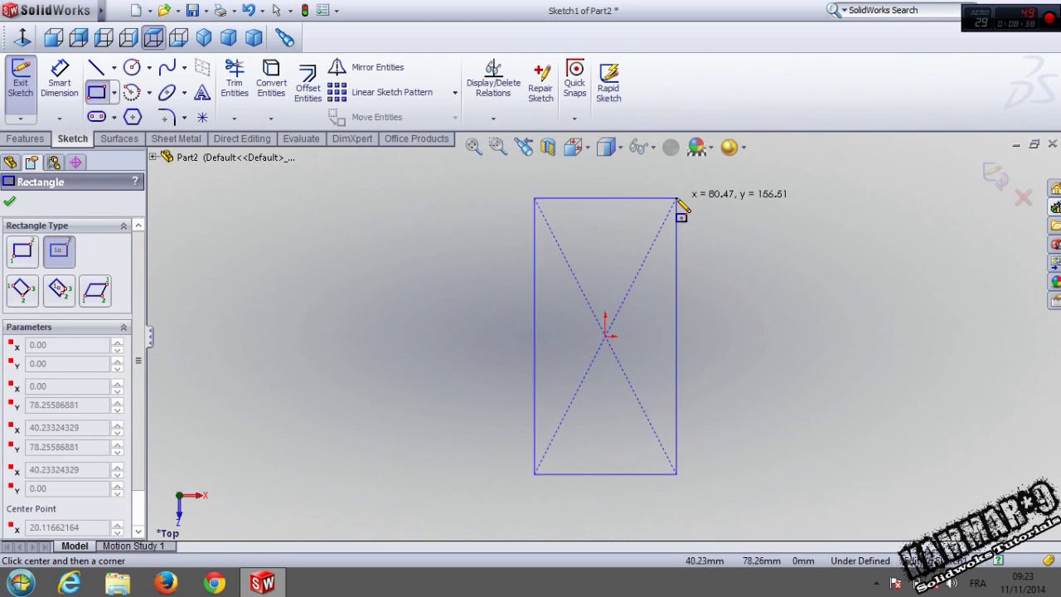
click(683, 199)
Dimension the rectangle 32 mm high and 15 mm wide.
right_drag(768, 339, 794, 204)
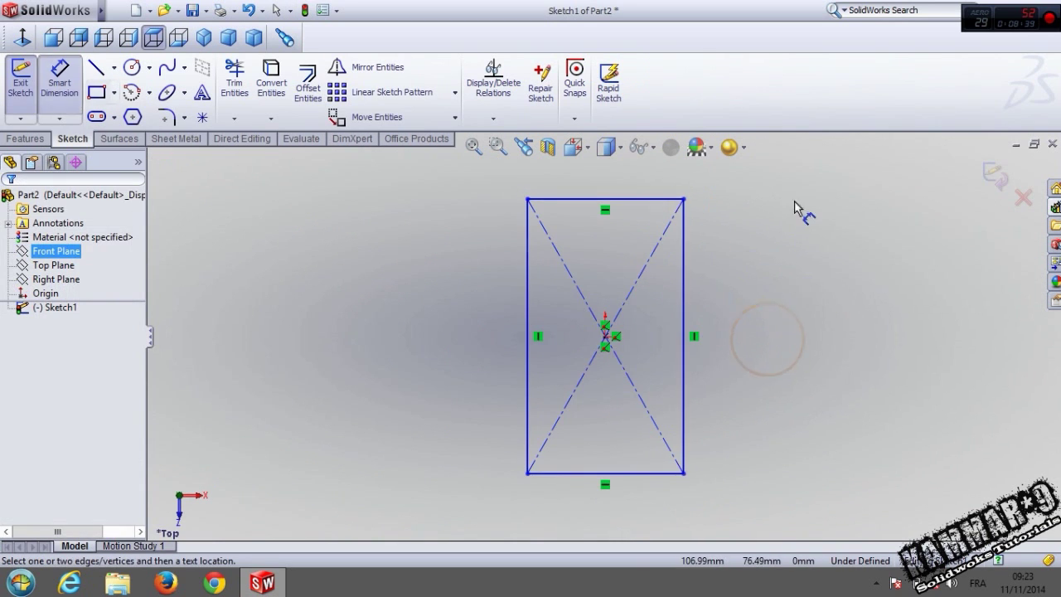
click(684, 332)
click(768, 335)
text(32)
key(Return)
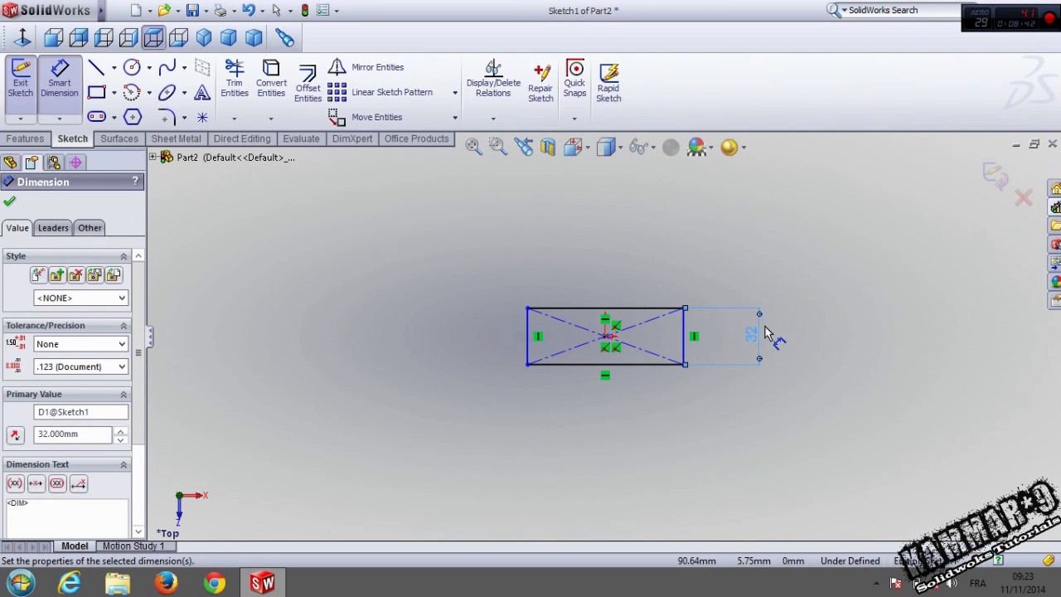
click(628, 373)
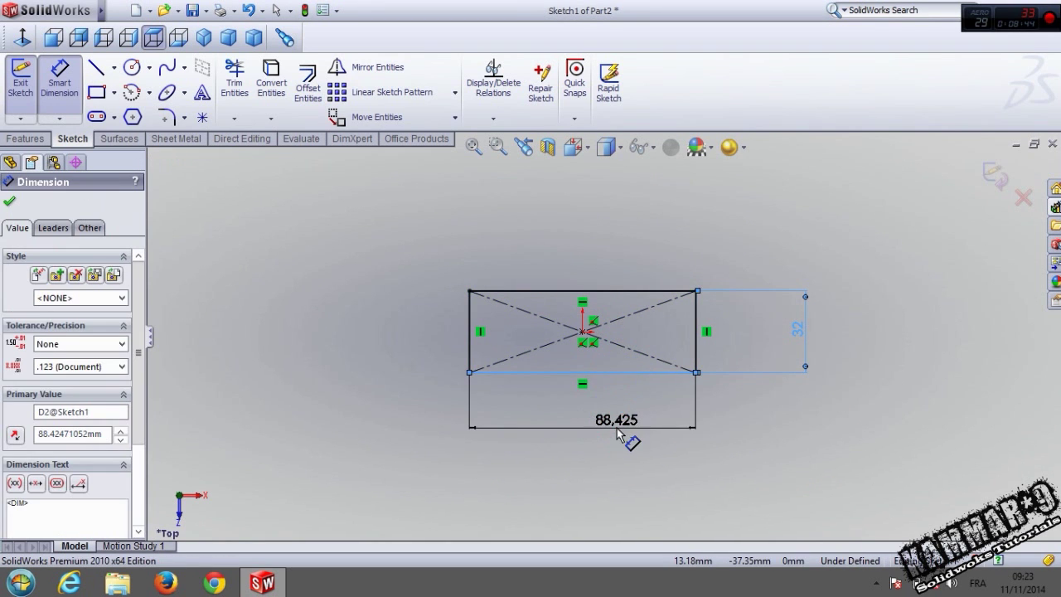
click(617, 429)
text(15)
key(Return)
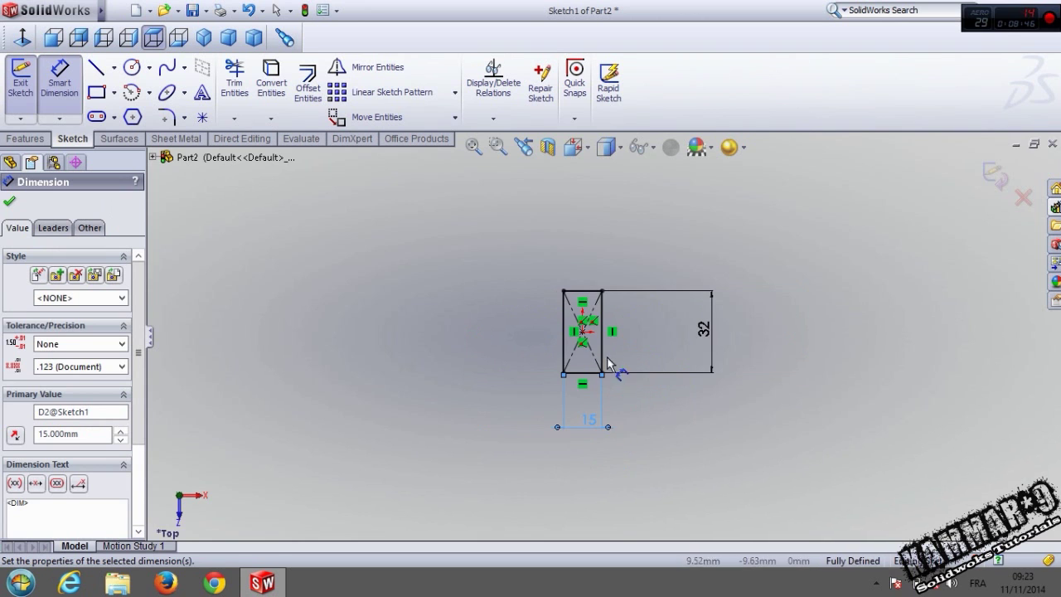
Extrude the rectangle 1 mm as a blind boss to form the flat board.
scroll(609, 362, down, 3)
click(37, 139)
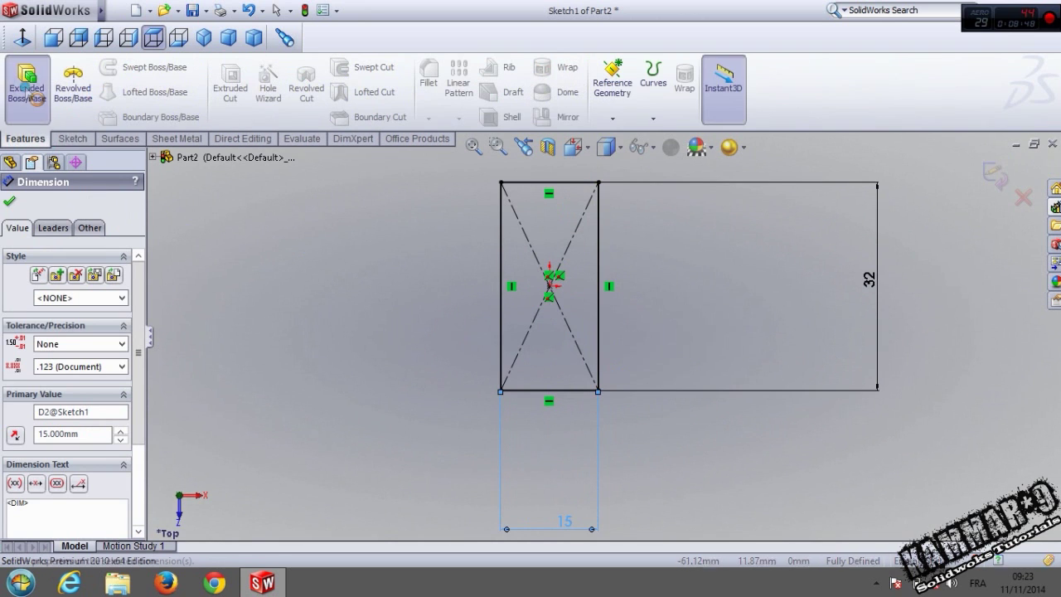
click(26, 83)
text(1)
key(Return)
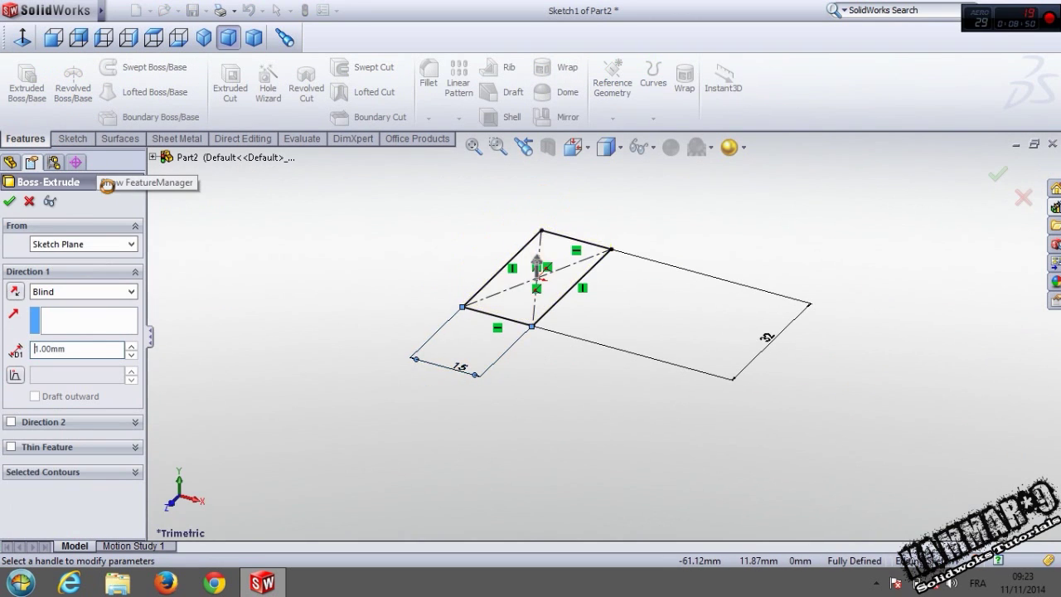
On the board's upper face, sketch a centre rectangle about 6.7 mm wide and 13.7 mm high around the origin.
scroll(497, 293, down, 3)
click(734, 223)
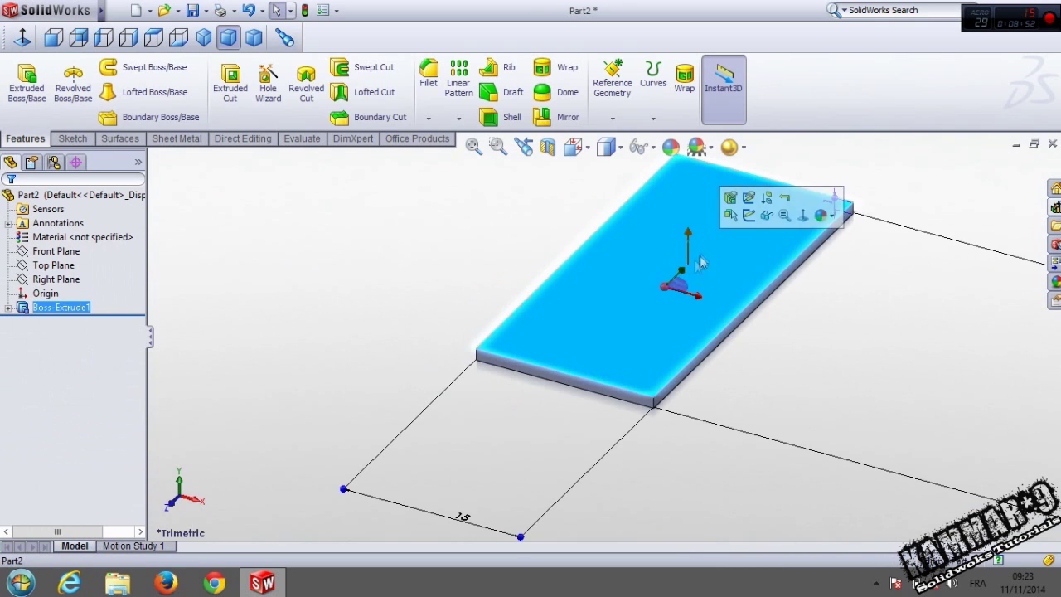
click(751, 217)
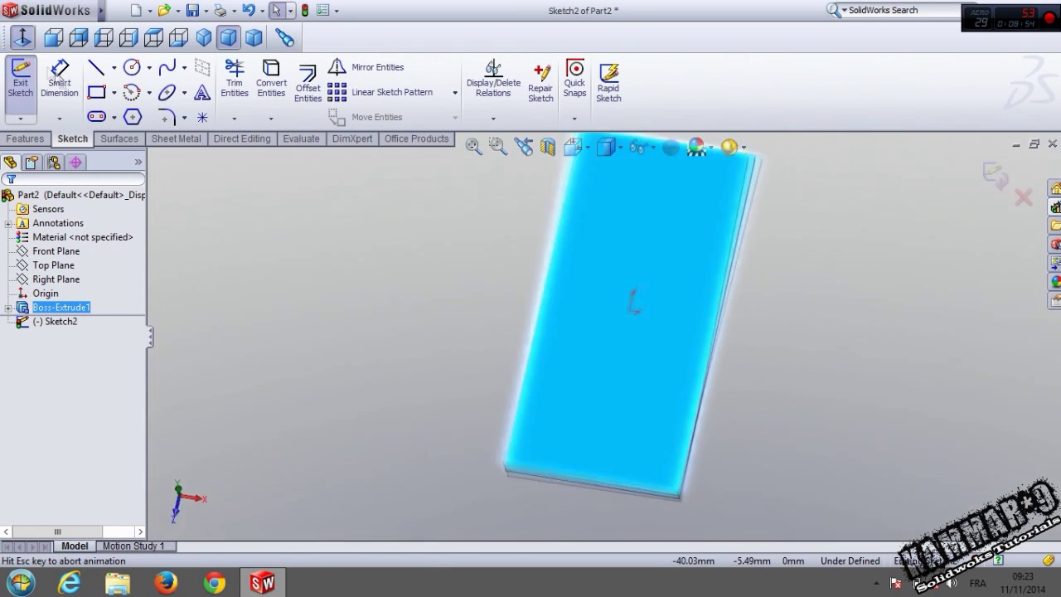
click(96, 92)
click(59, 250)
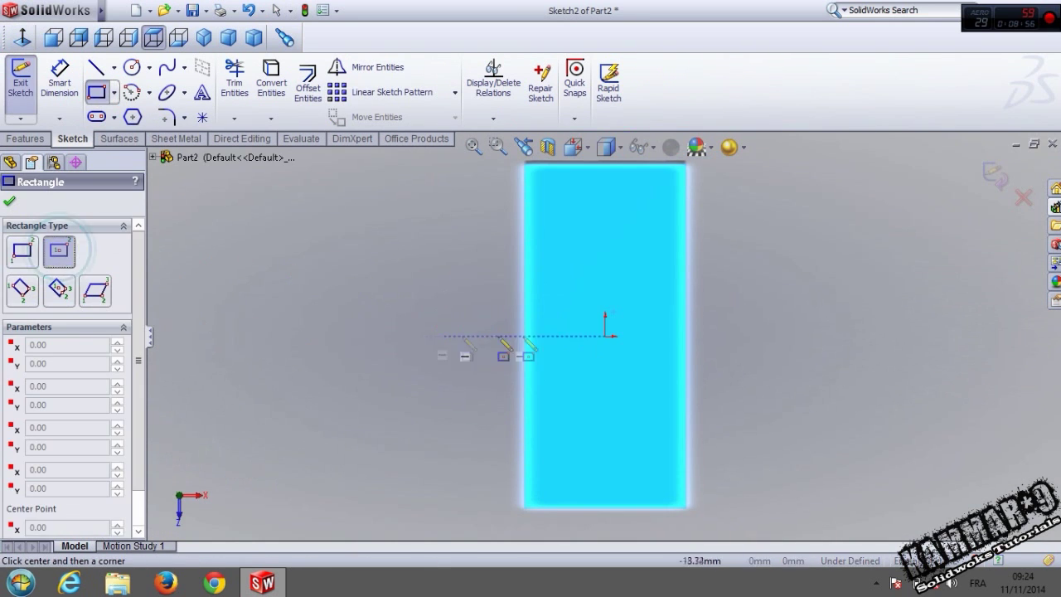
click(605, 336)
click(641, 263)
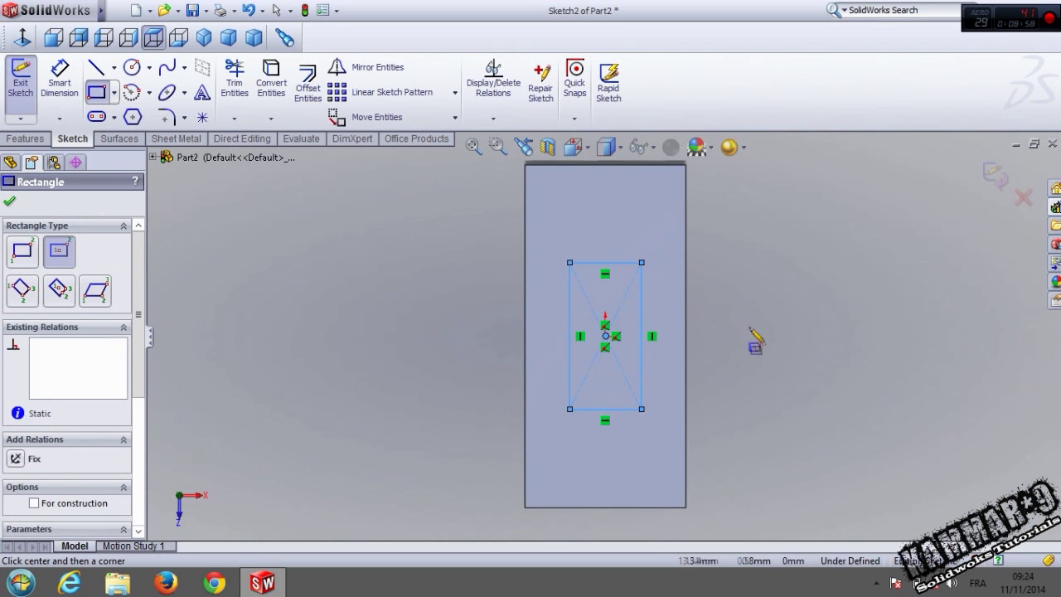
Dimension the inner rectangle 15 mm high and 8 mm wide.
right_drag(750, 315, 723, 263)
click(642, 331)
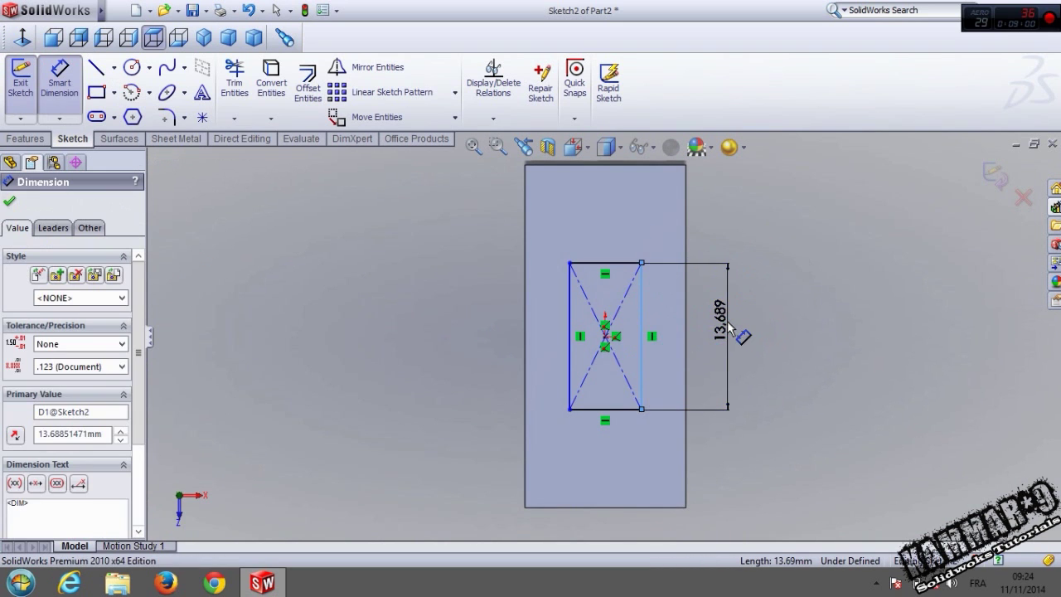
click(730, 336)
text(15)
key(Return)
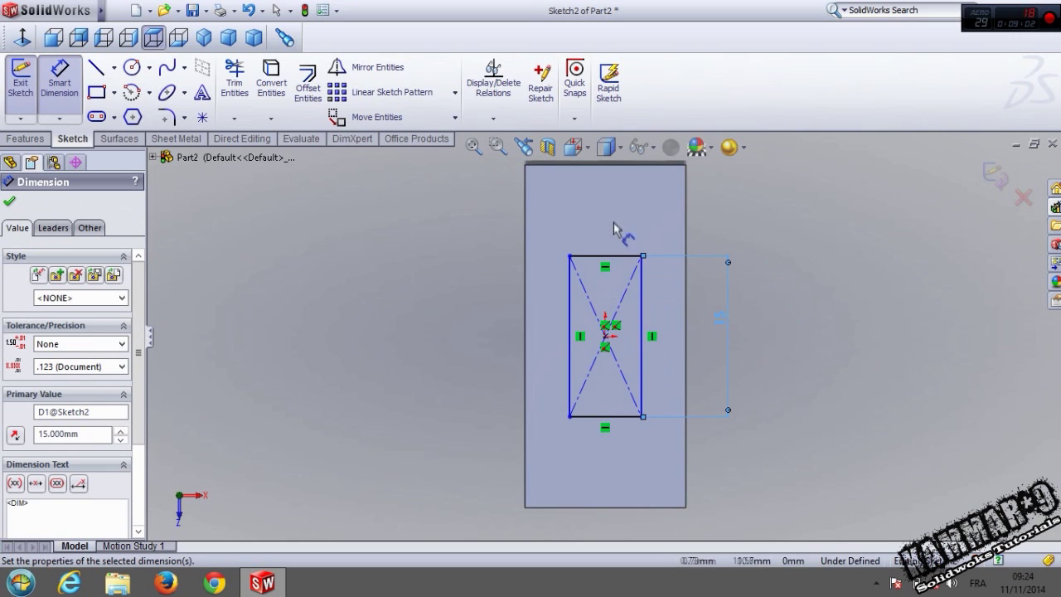
click(620, 256)
click(441, 224)
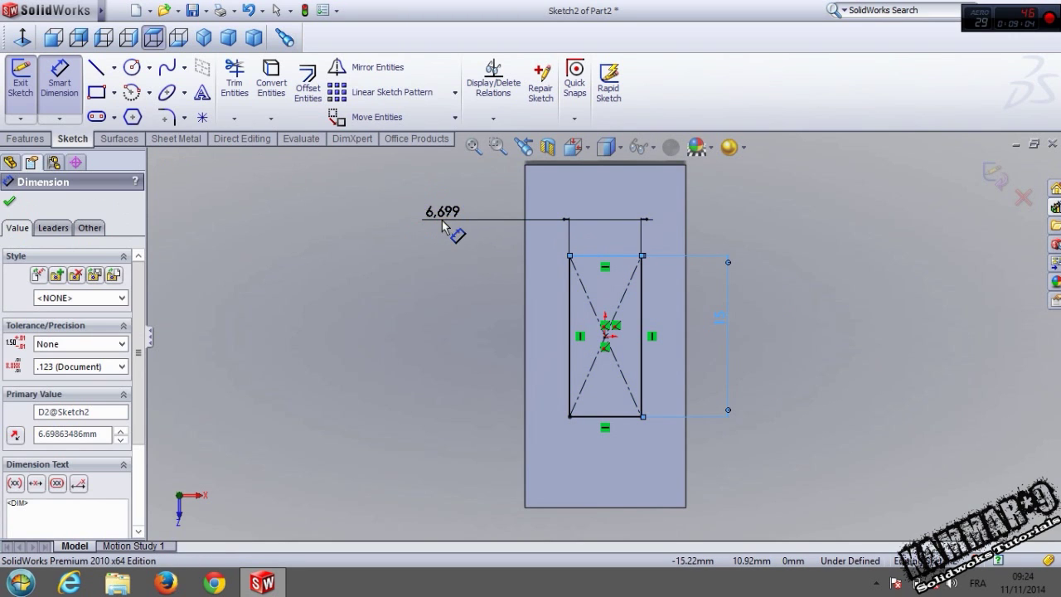
click(443, 222)
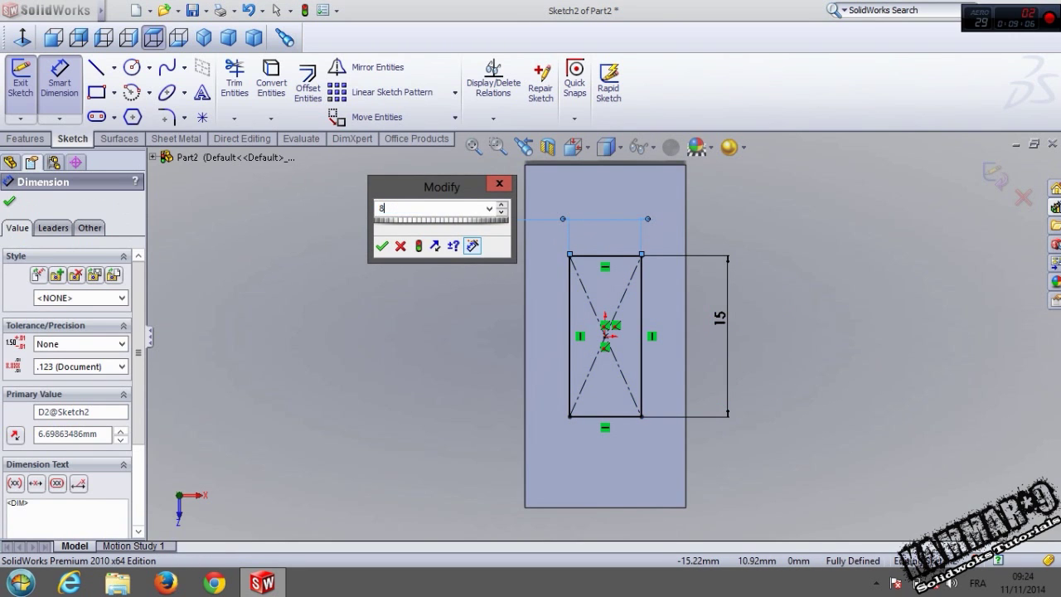
key(Return)
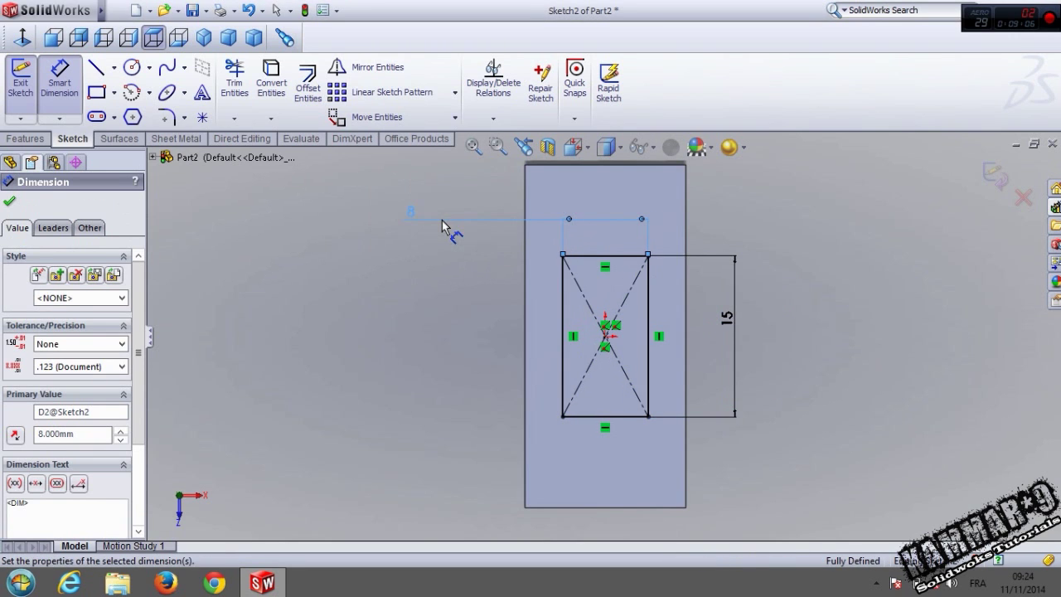
click(10, 203)
Extrude the inner rectangle 1 mm as a blind boss, starting from a 1 mm offset above the board.
click(25, 139)
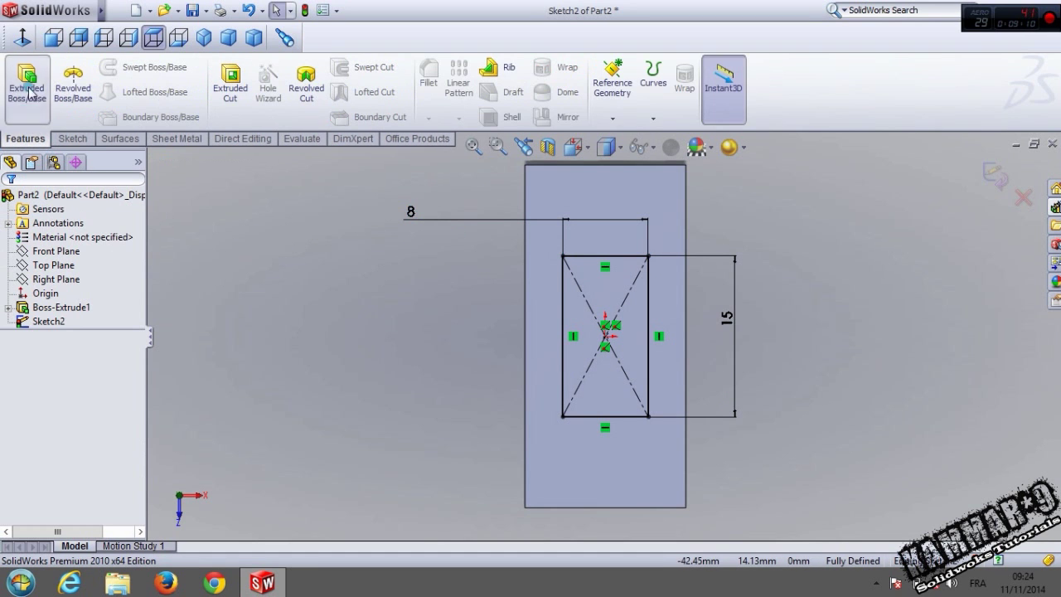
click(27, 83)
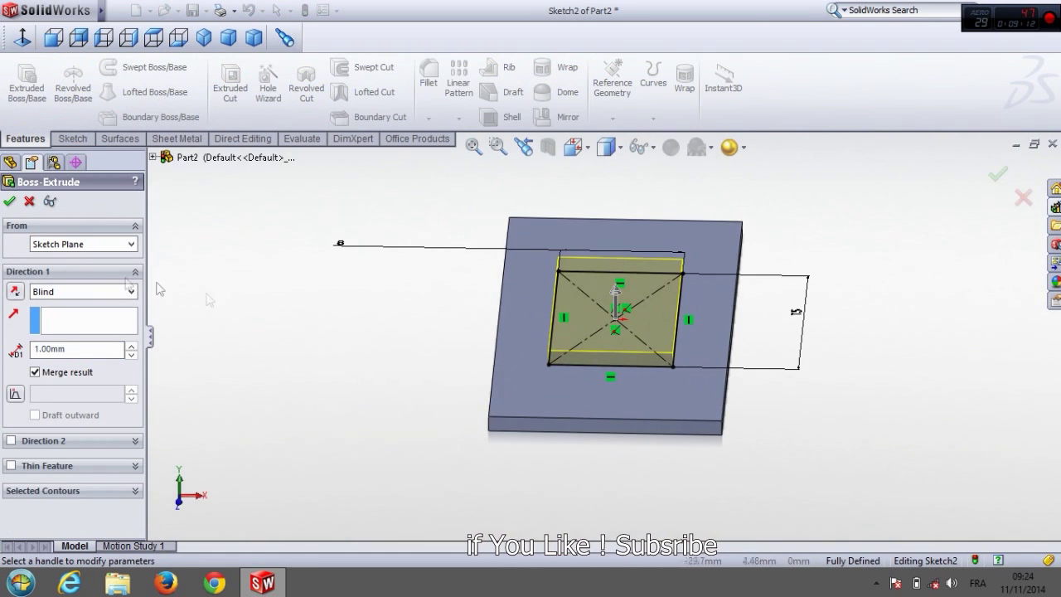
click(108, 244)
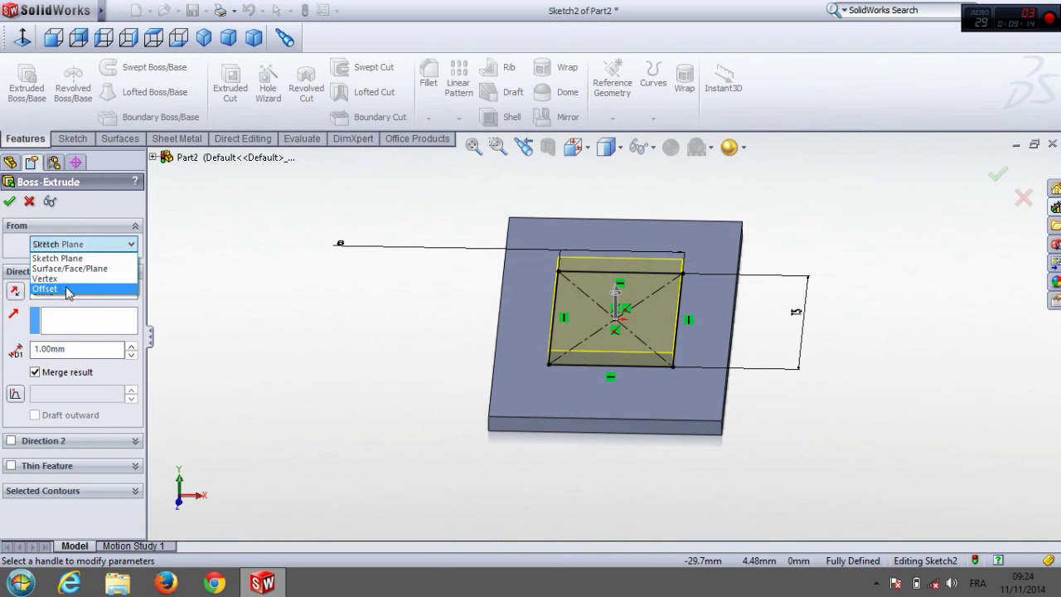
click(66, 288)
drag(100, 270, 1, 270)
text(1)
key(Return)
middle_drag(564, 414, 544, 329)
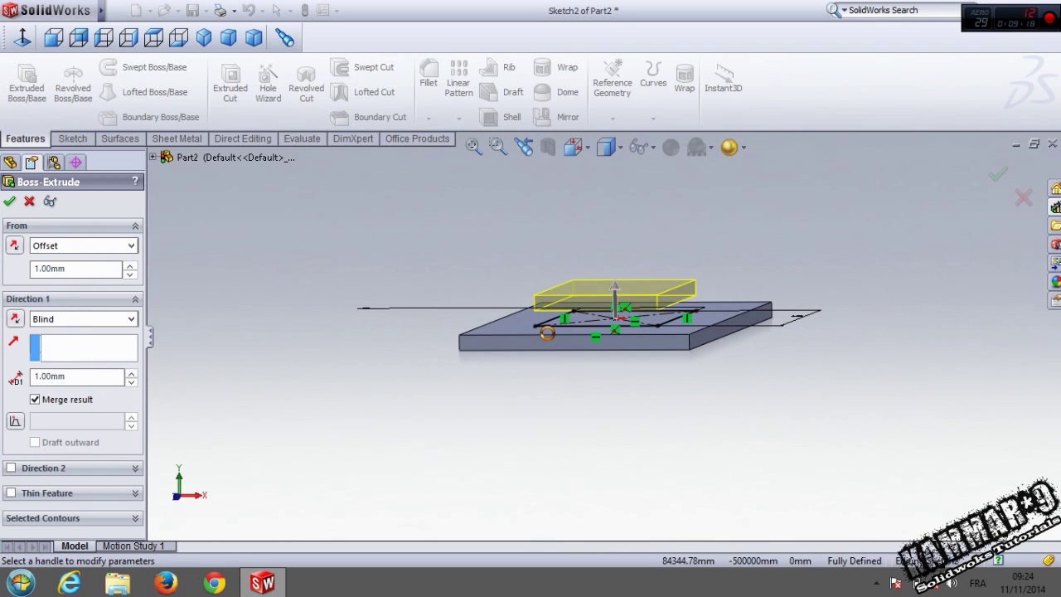
key(Return)
click(450, 377)
On the chip block's front face, sketch a stepped line from the side edge's midpoint: about 0.93 mm outward, 1.17 mm down, then outward again.
scroll(623, 296, down, 3)
middle_drag(639, 311, 617, 338)
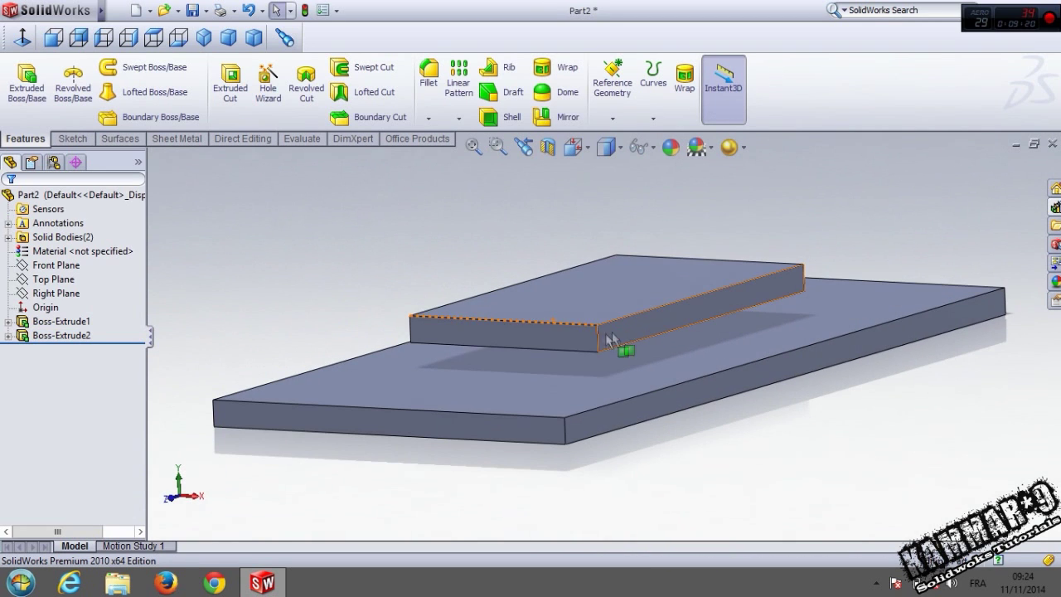
click(563, 333)
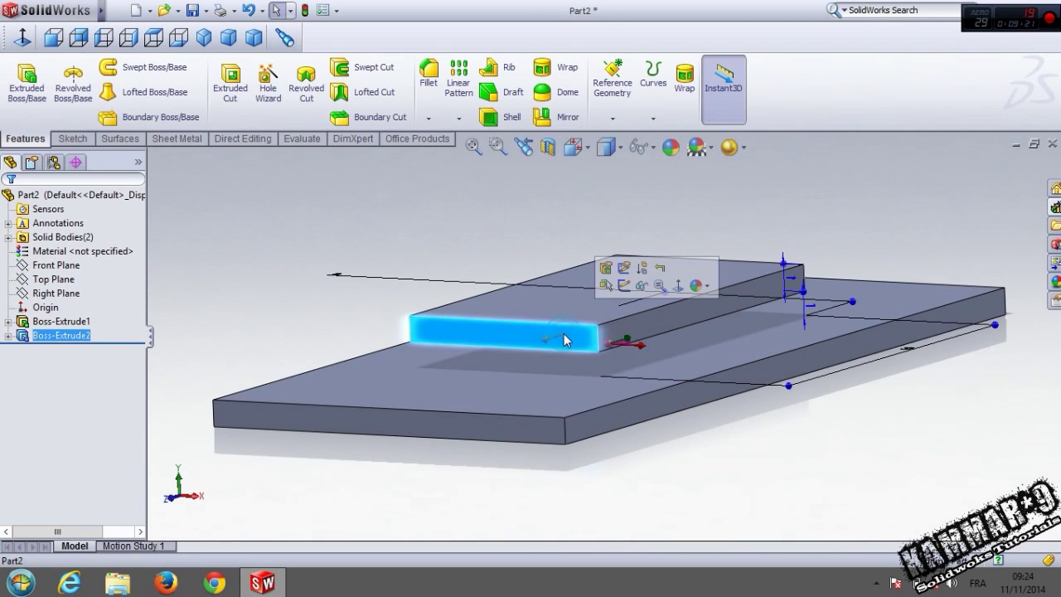
click(624, 285)
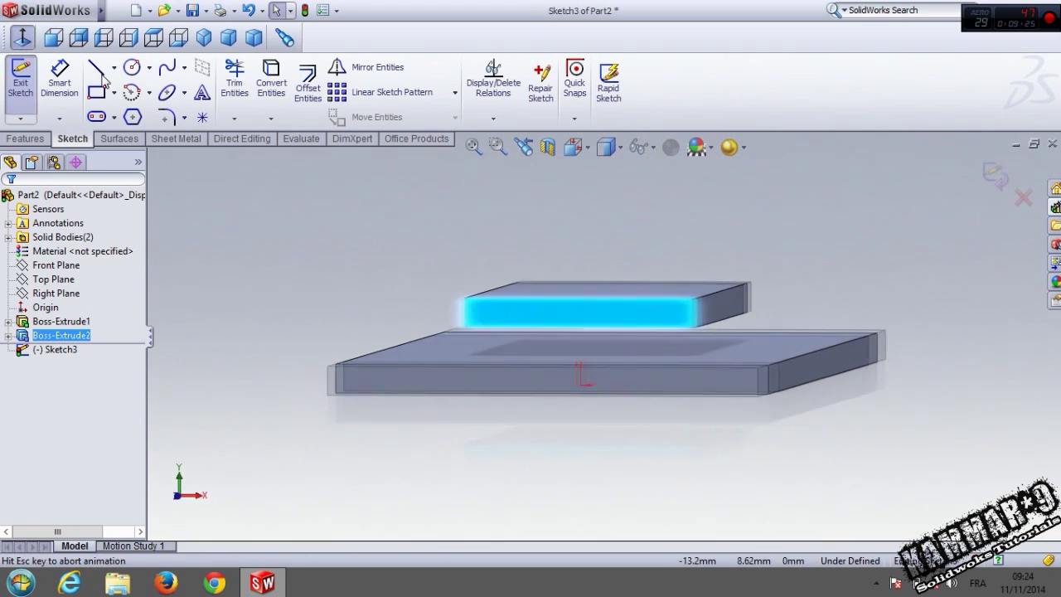
click(96, 68)
scroll(688, 315, up, 5)
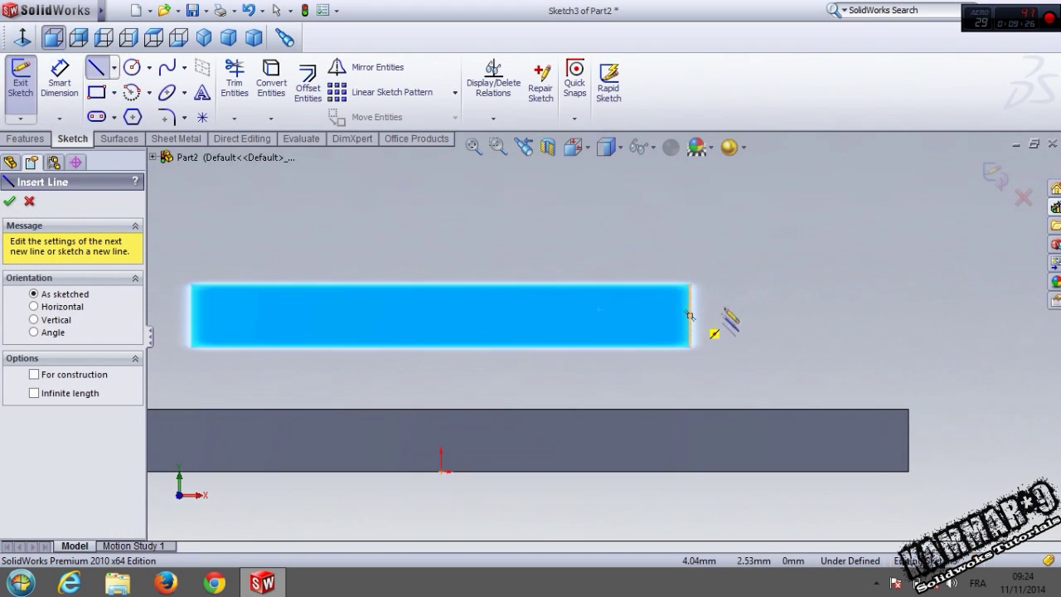
click(678, 309)
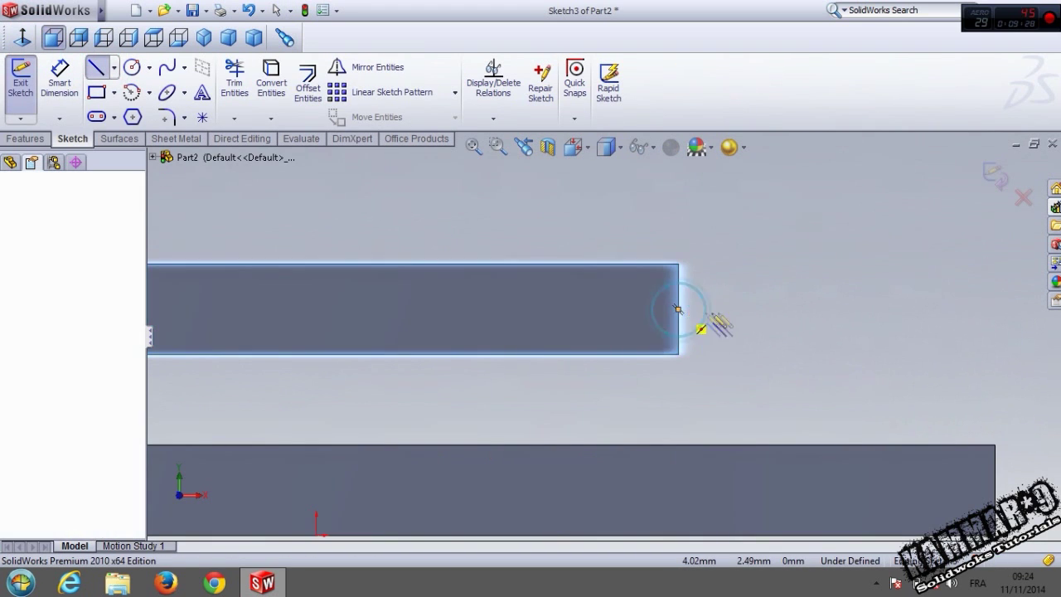
click(763, 308)
click(862, 414)
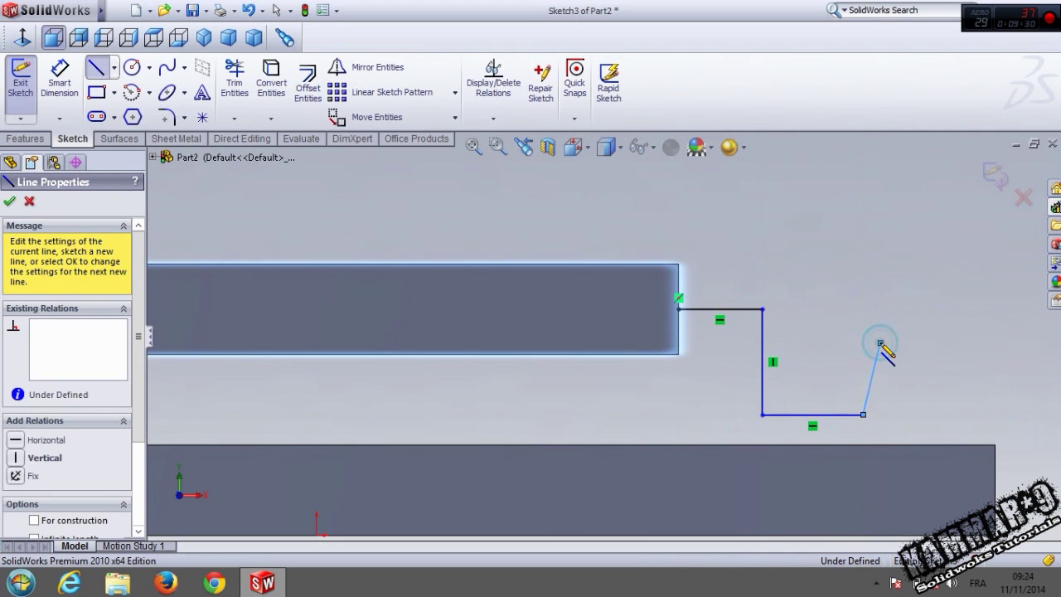
double_click(881, 343)
Dimension the stepped line's upper horizontal segment 0.8 mm and its vertical segment 1.2 mm.
right_drag(828, 340, 833, 233)
click(718, 308)
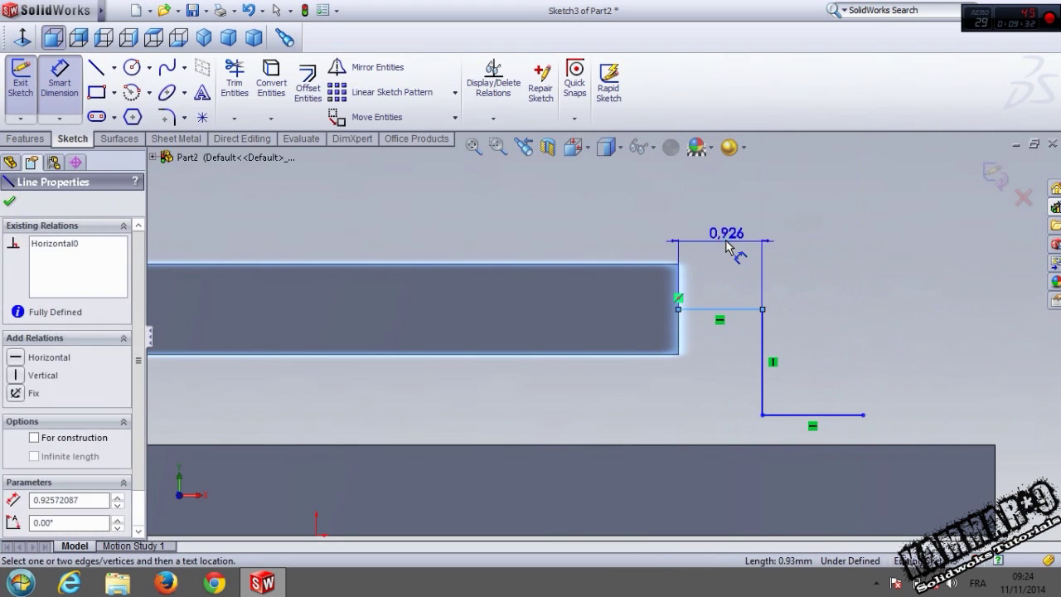
click(721, 240)
text(0.8)
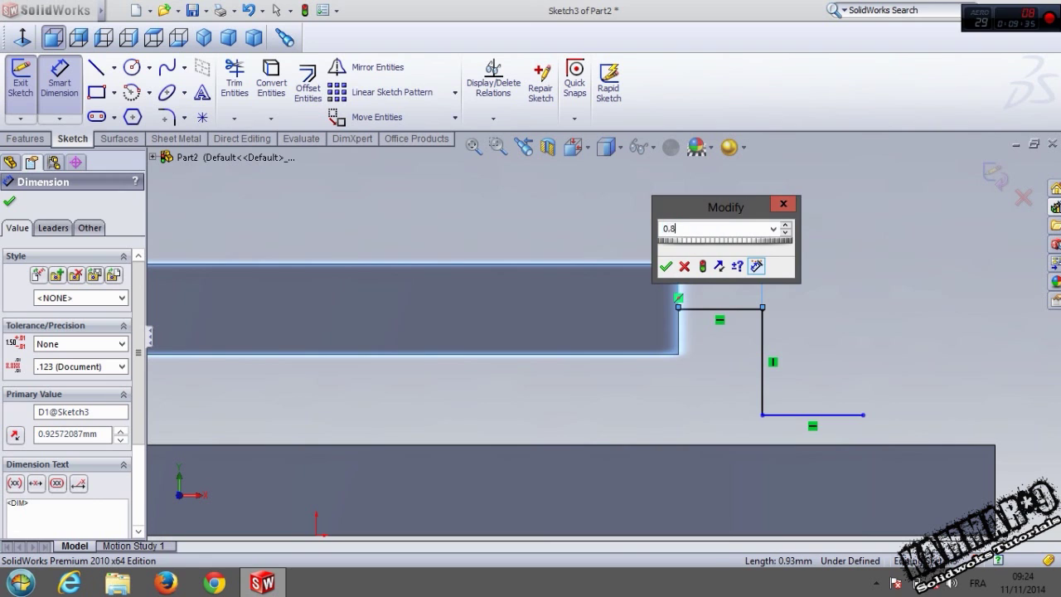
key(Return)
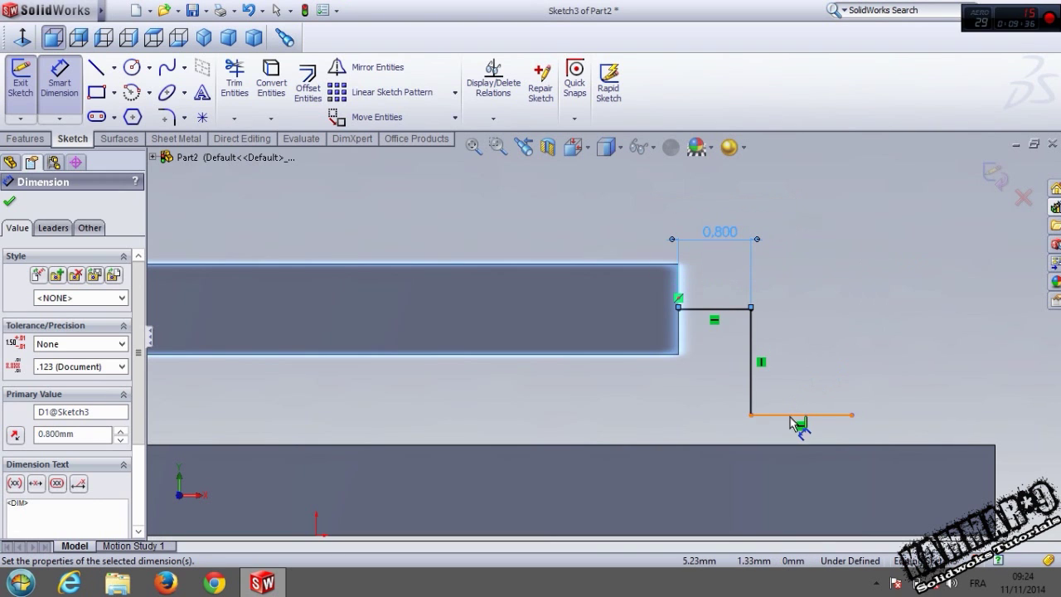
click(751, 398)
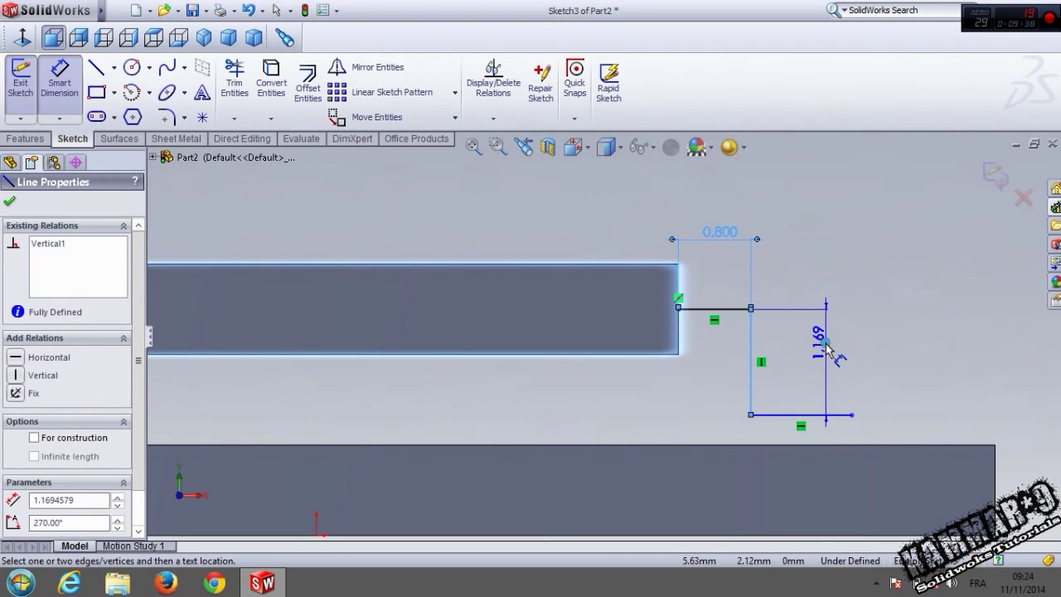
click(825, 347)
text(1.2)
key(Return)
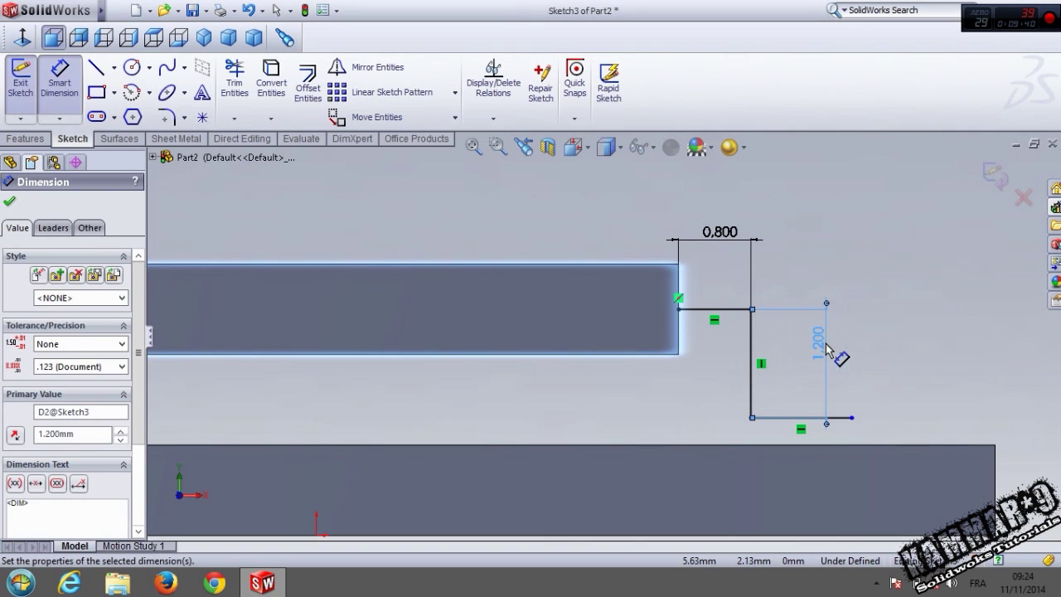
click(858, 344)
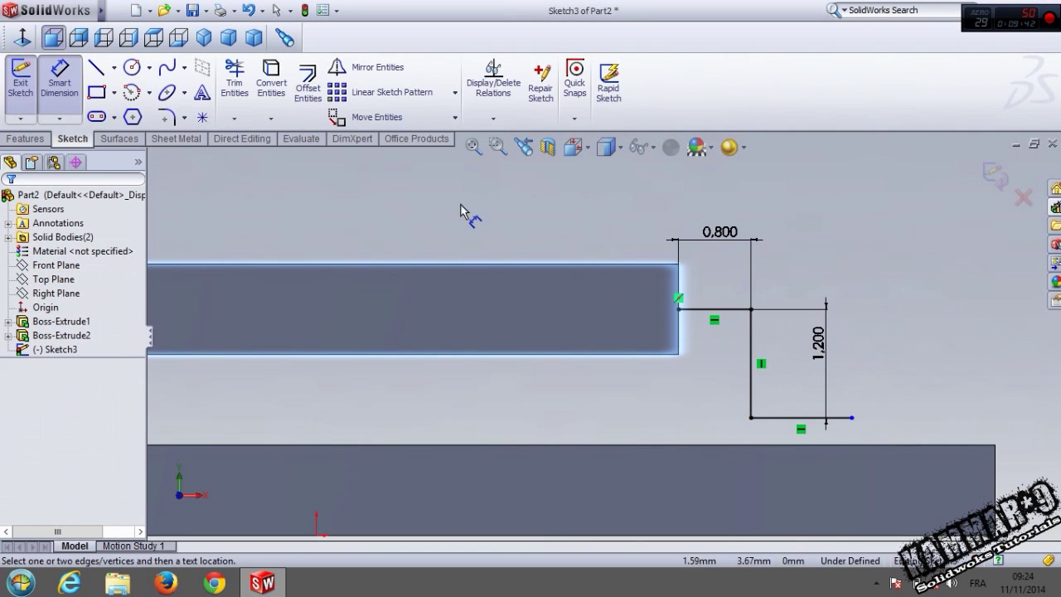
click(308, 87)
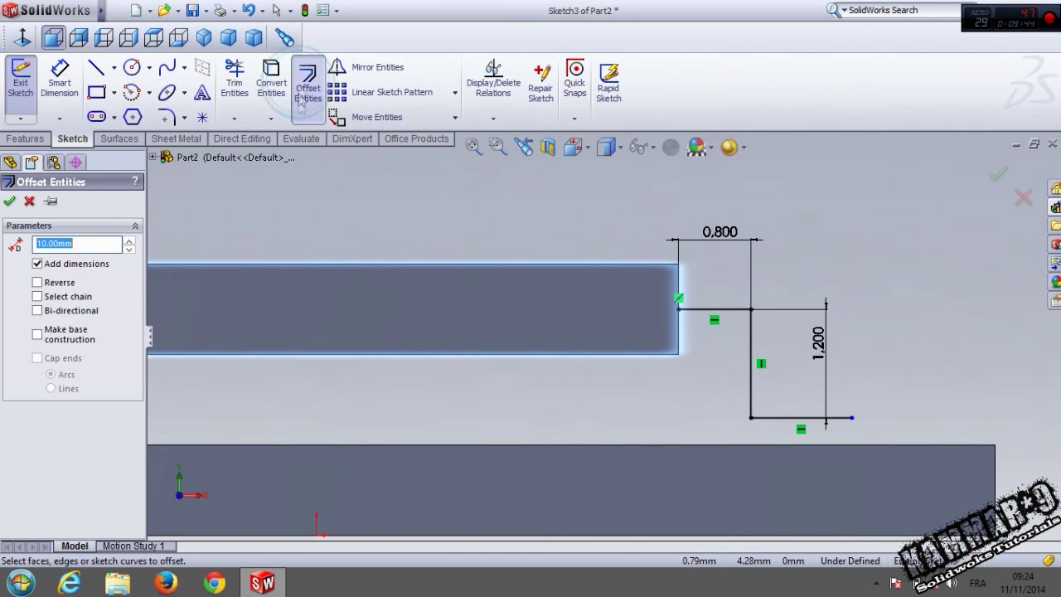
click(723, 309)
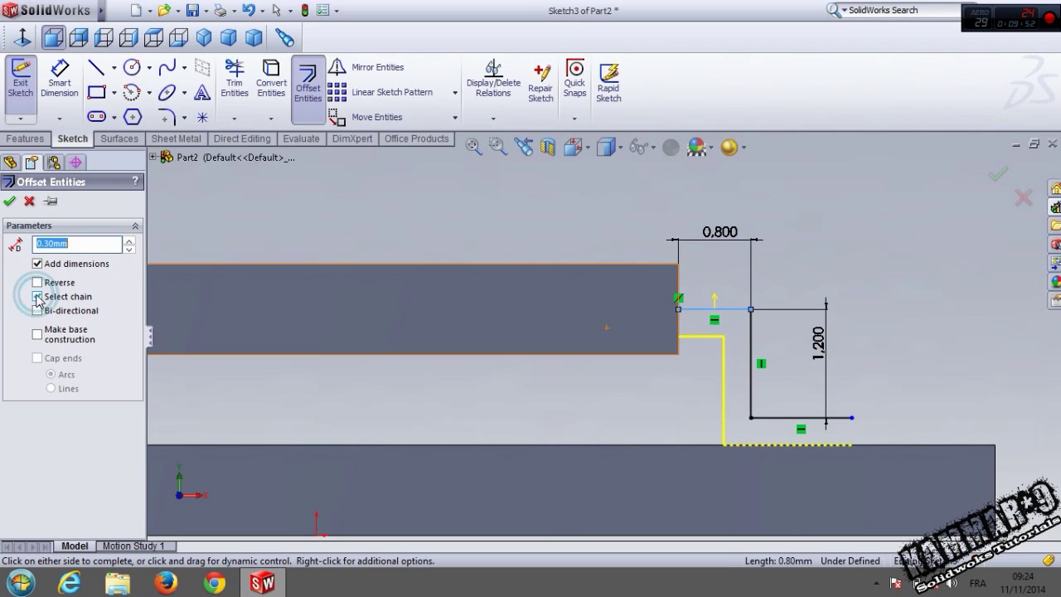
click(37, 311)
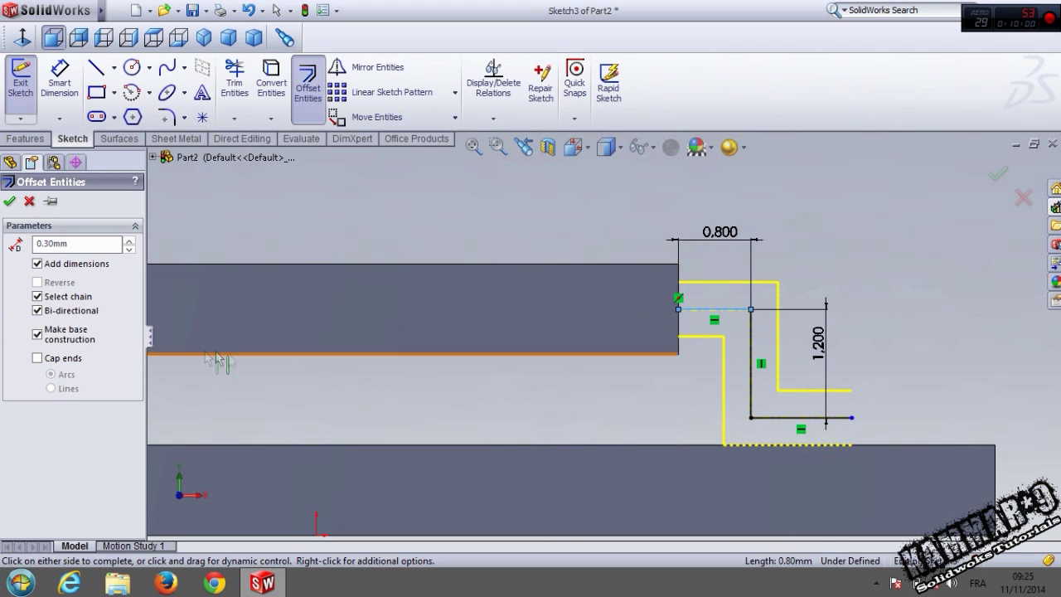
click(63, 363)
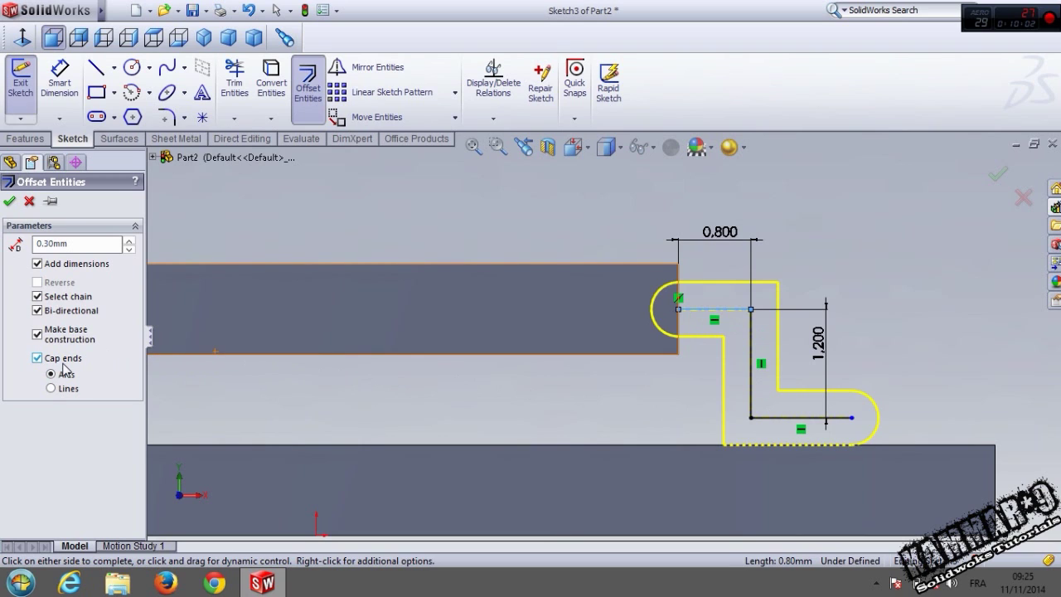
click(29, 201)
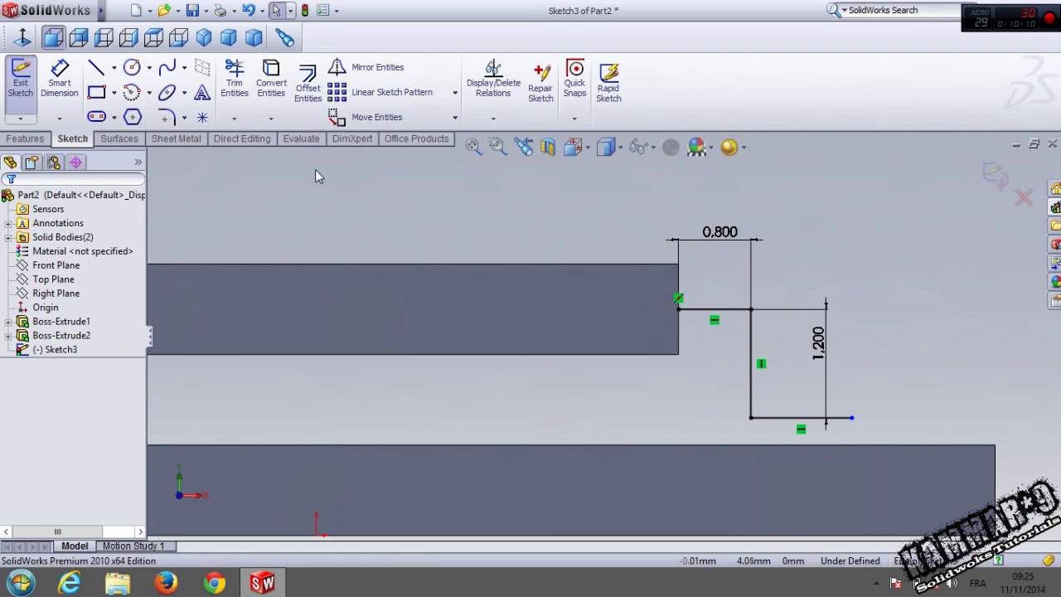
Round the stepped line's upper corner with a 0.3 mm sketch fillet.
click(170, 118)
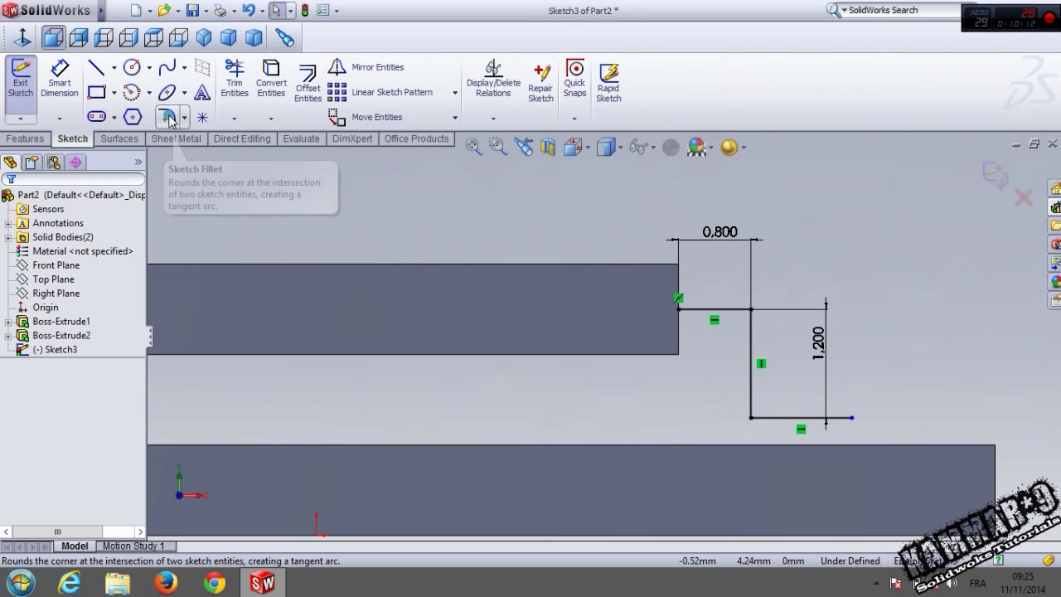
text(0.3)
click(753, 326)
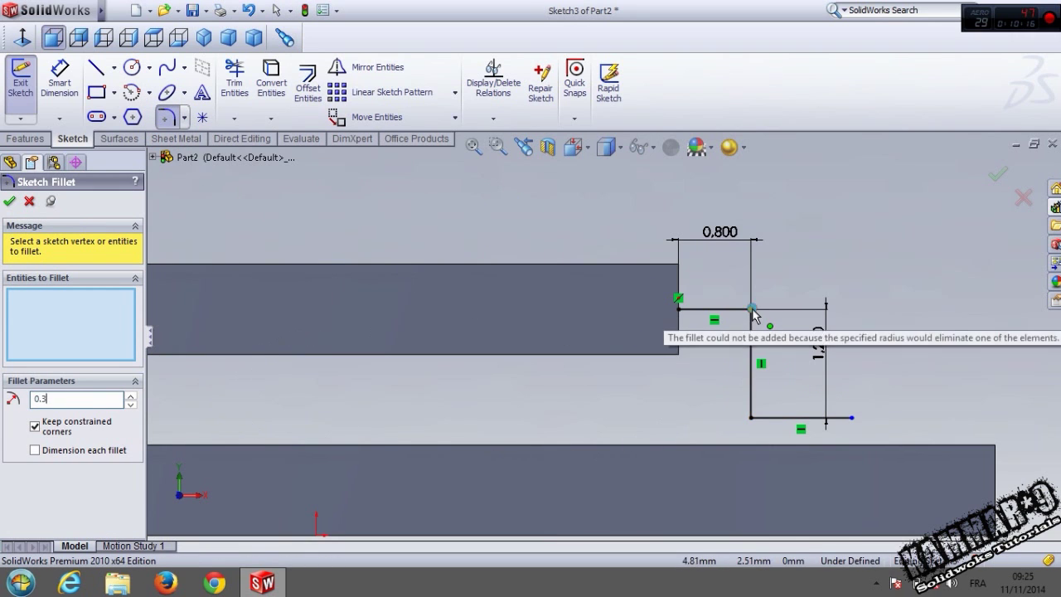
click(9, 201)
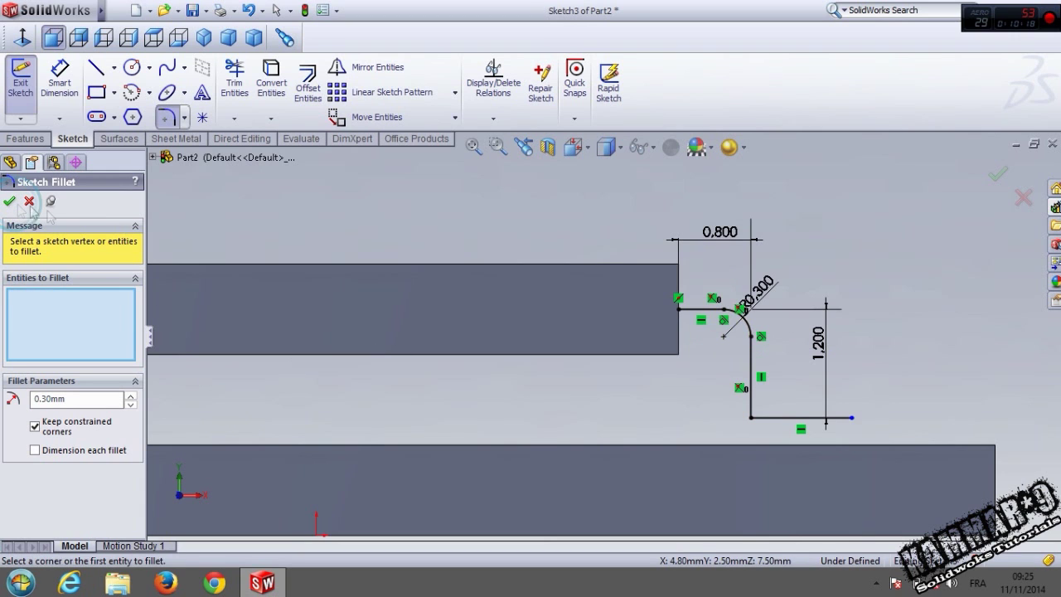
click(308, 83)
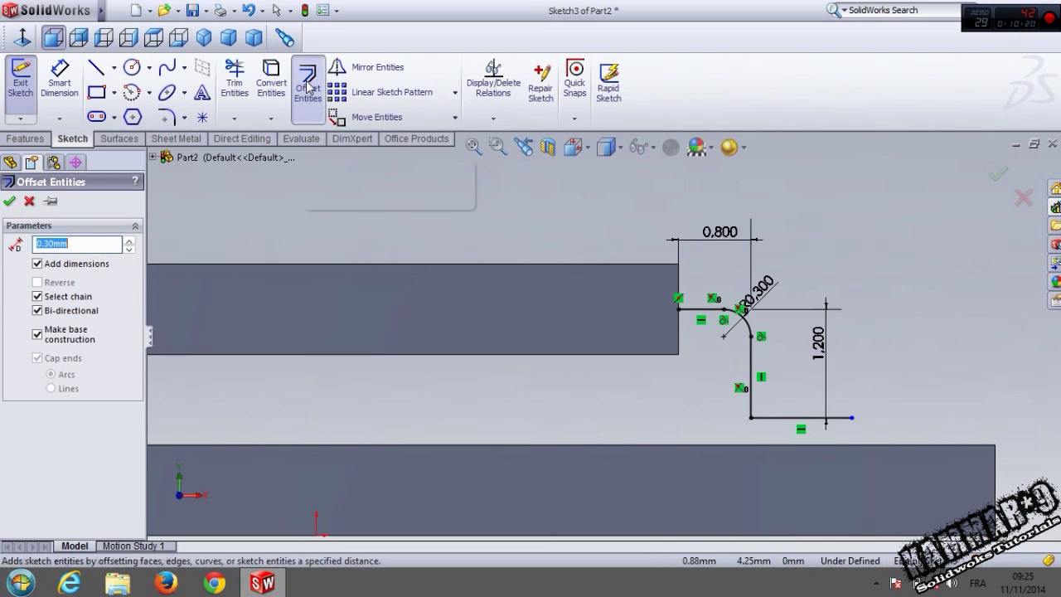
click(692, 308)
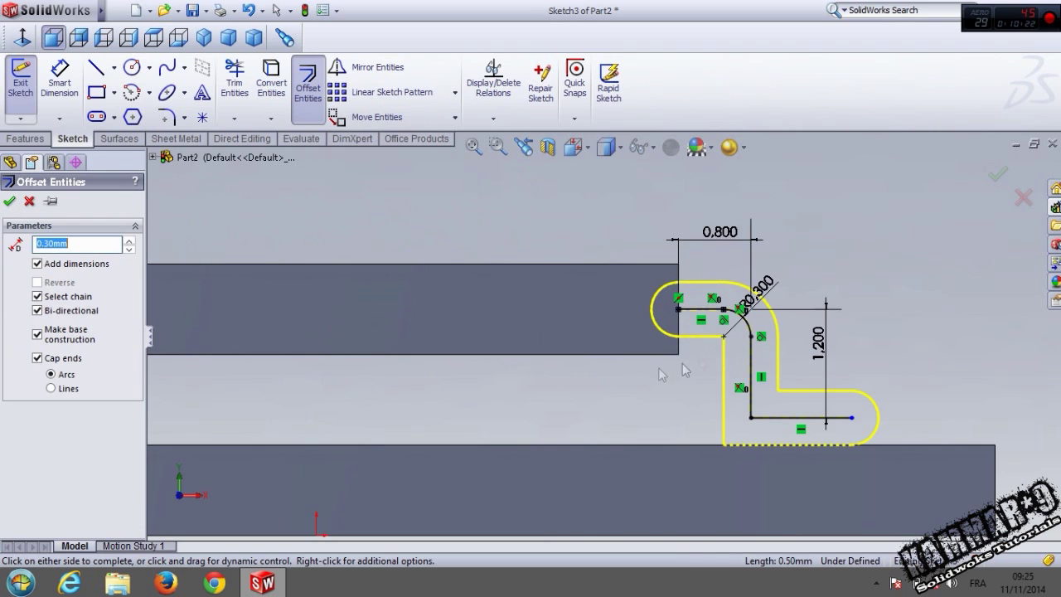
click(29, 200)
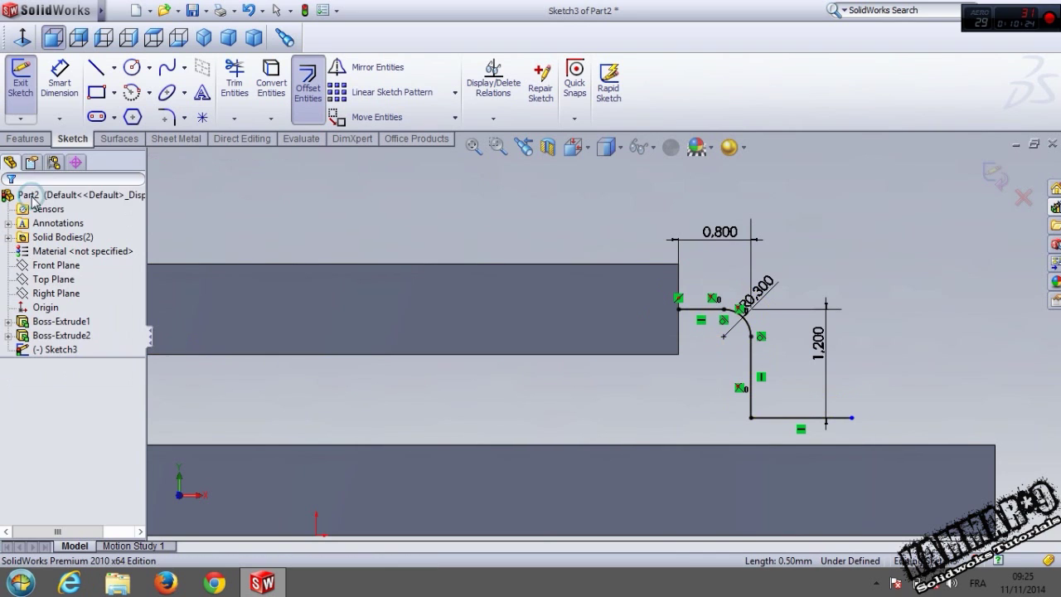
Round the stepped line's lower corner with a 0.3 mm sketch fillet.
click(166, 117)
click(753, 420)
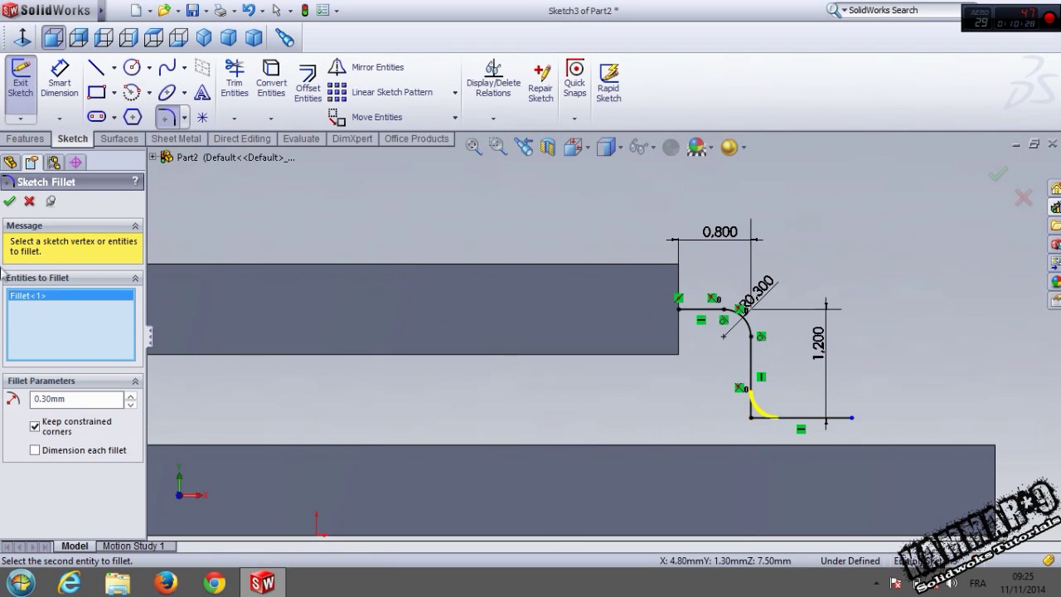
click(9, 201)
Offset the whole line chain 0.3 mm in both directions with arc end caps, making the base line construction geometry.
click(308, 83)
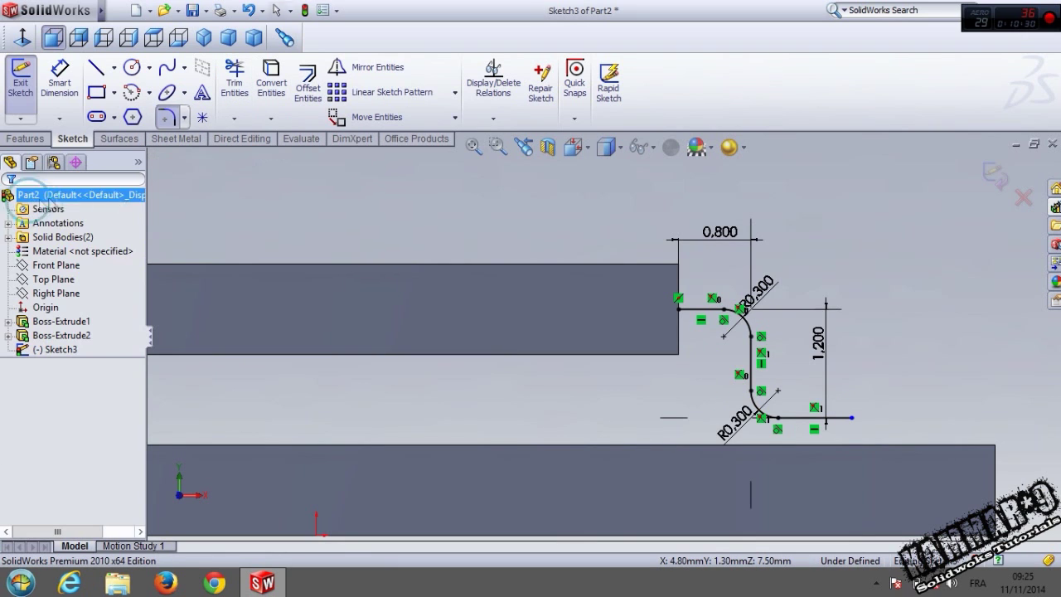
click(700, 309)
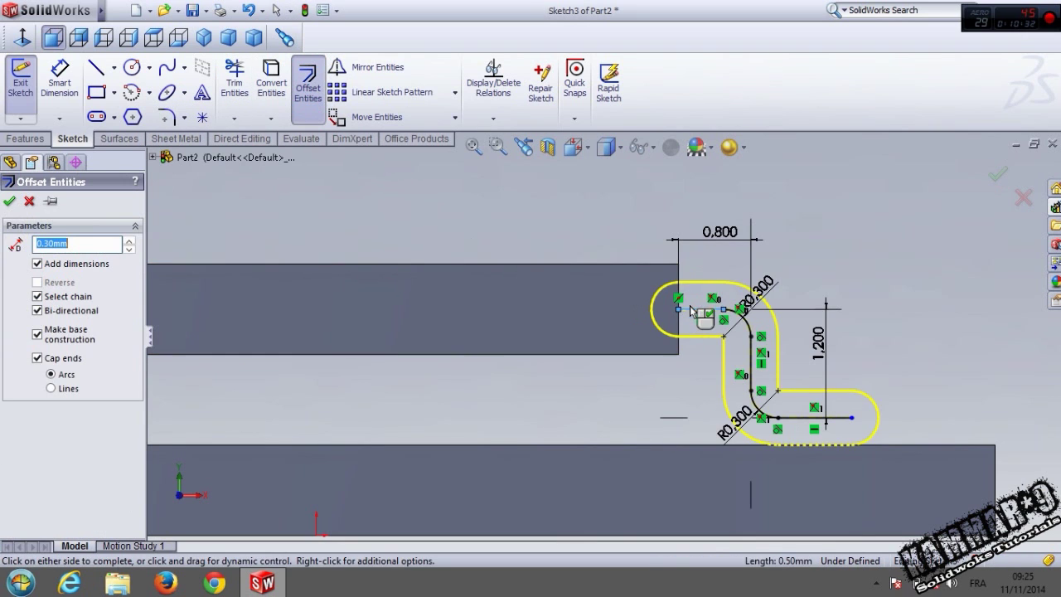
click(9, 201)
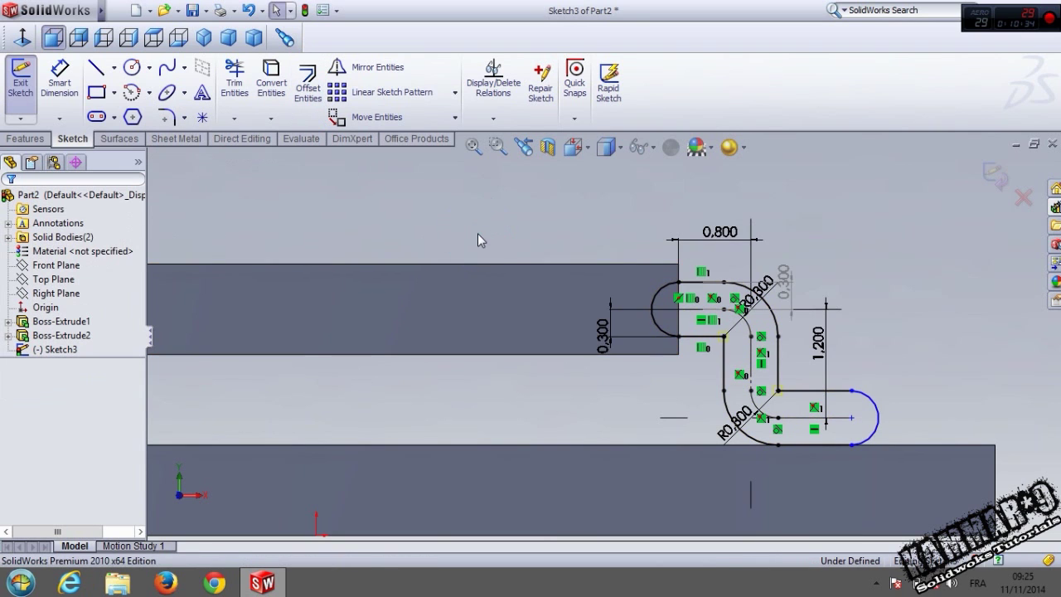
Extrude the pin profile 0.3 mm blind as a separate body, starting at a reversed 1 mm offset into the chip block without merging.
click(38, 141)
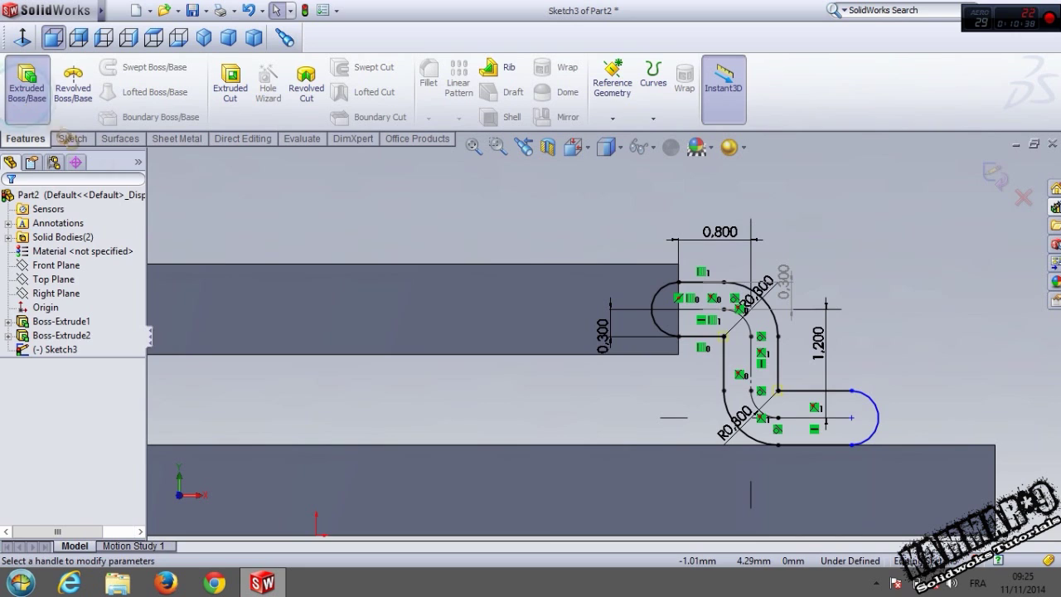
click(27, 83)
double_click(77, 349)
text(0.3)
click(17, 350)
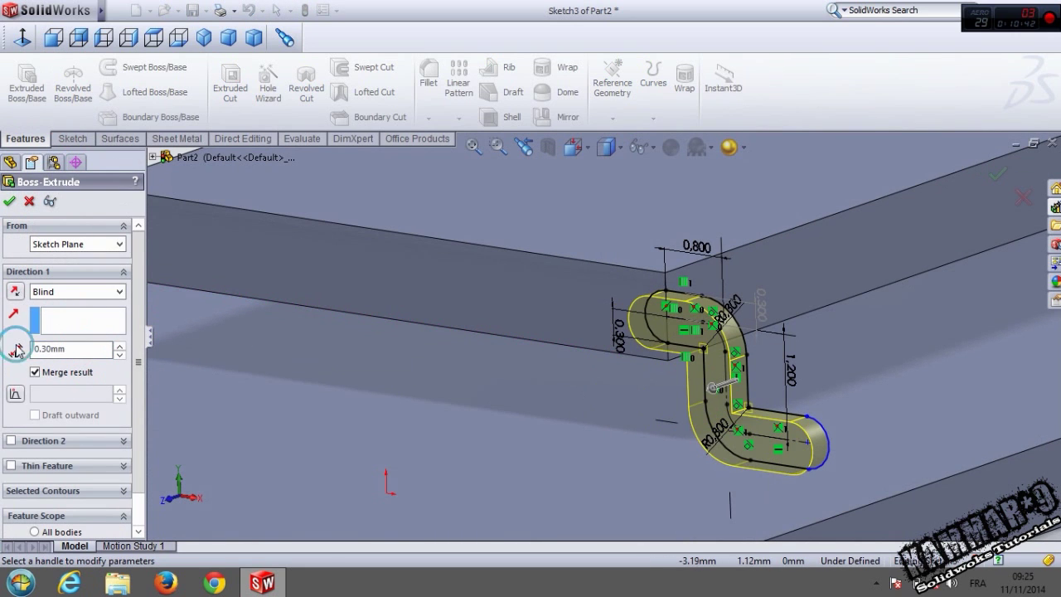
click(79, 244)
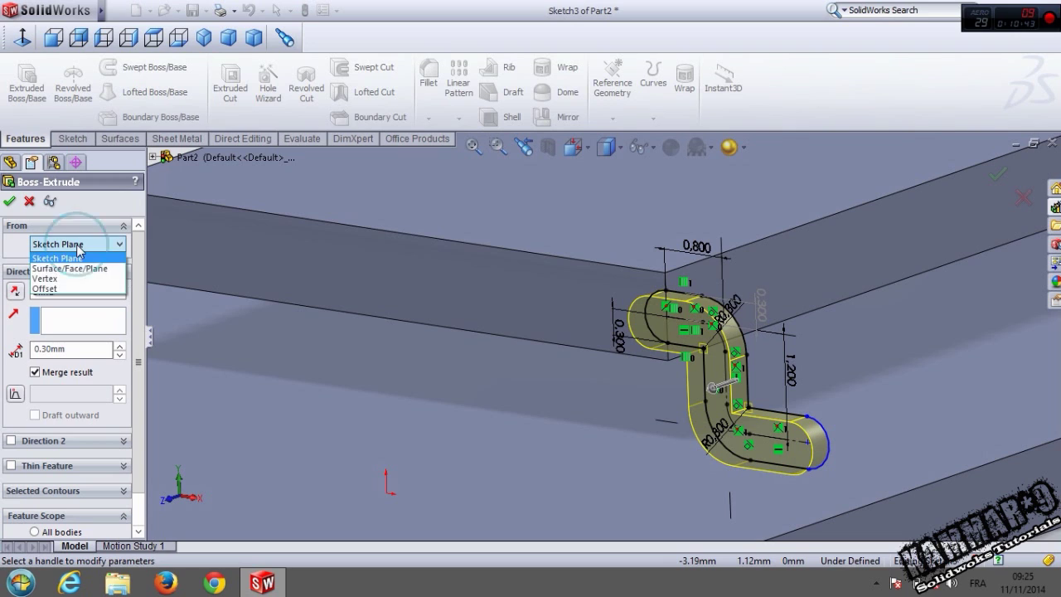
click(58, 289)
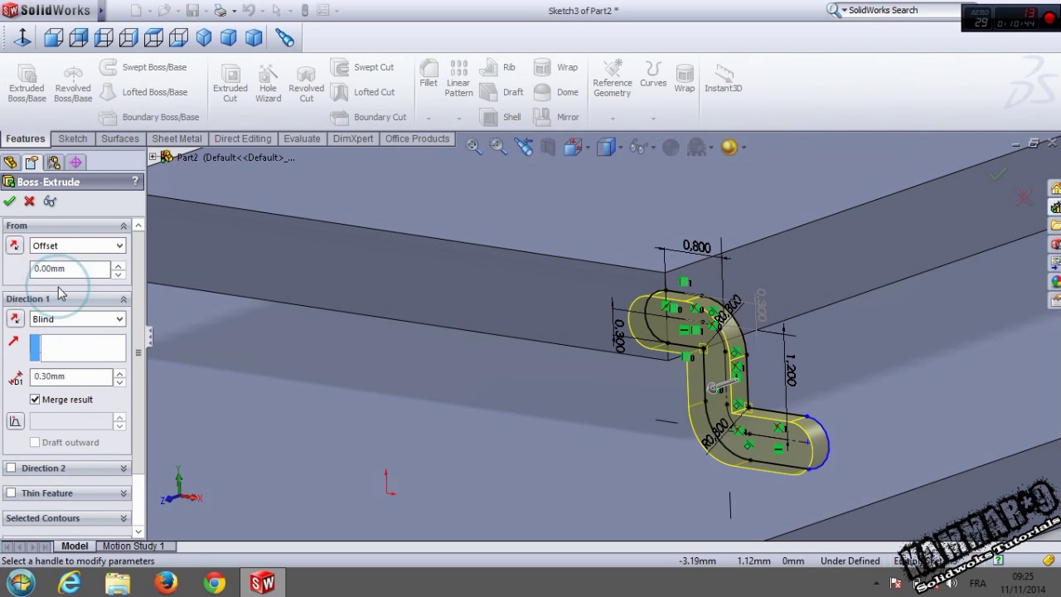
text(1)
click(12, 275)
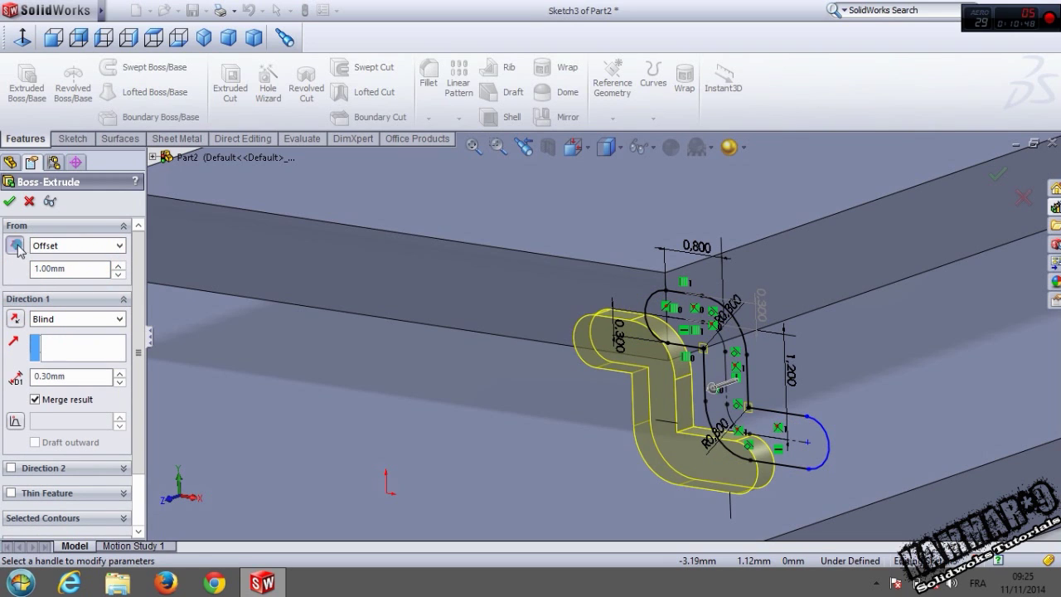
click(16, 246)
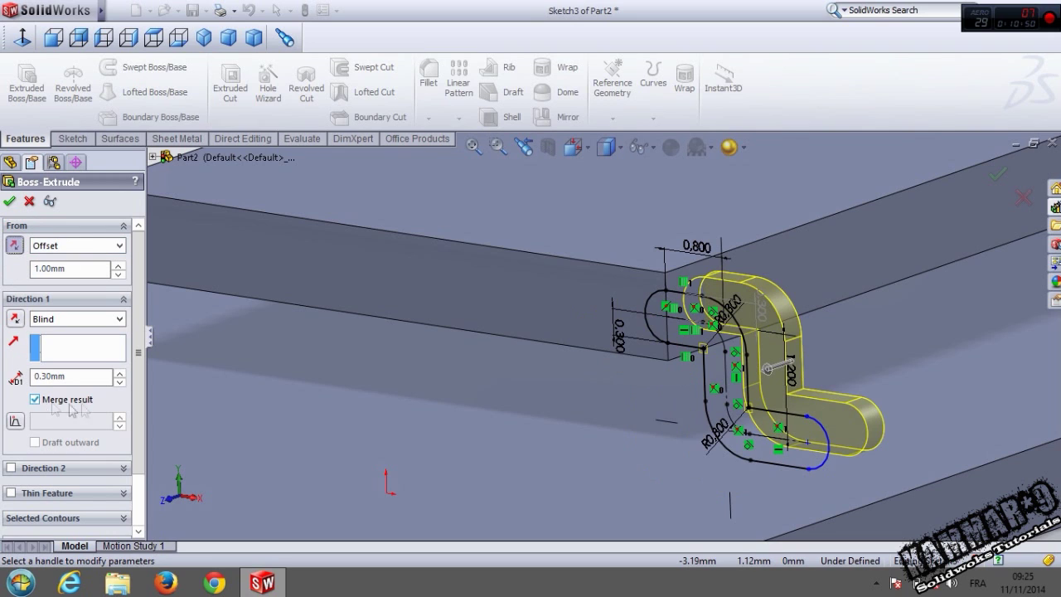
click(36, 401)
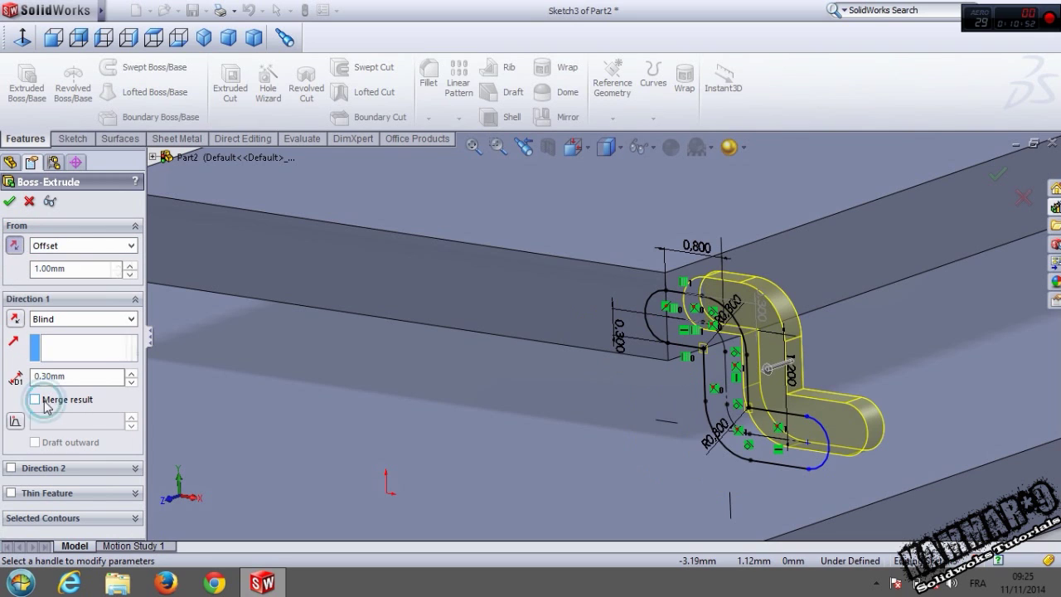
click(9, 200)
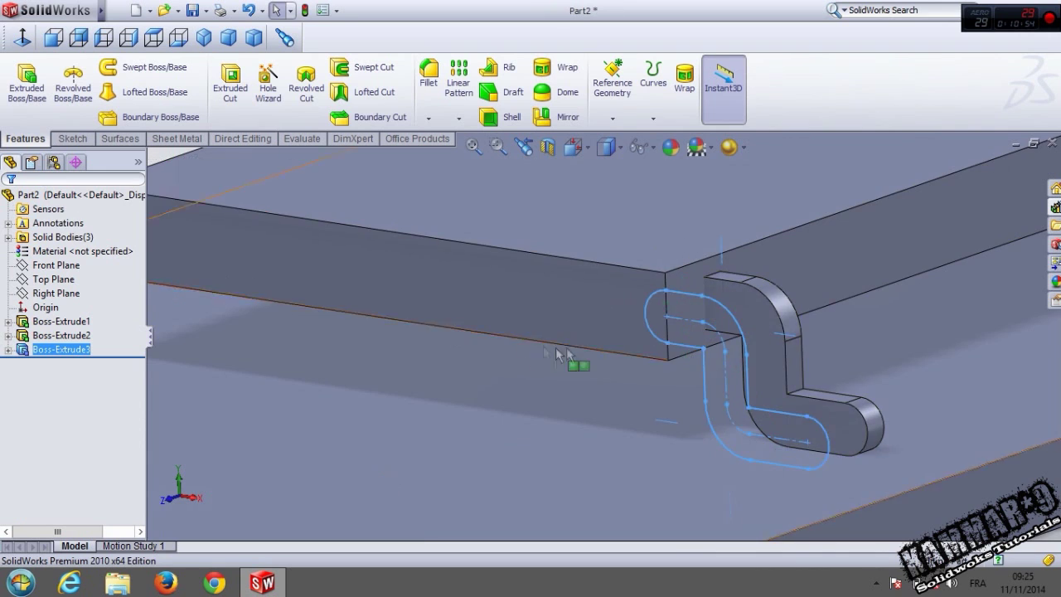
Set up a linear pattern of the bent pin body along the chip block's long upper edge.
click(7, 237)
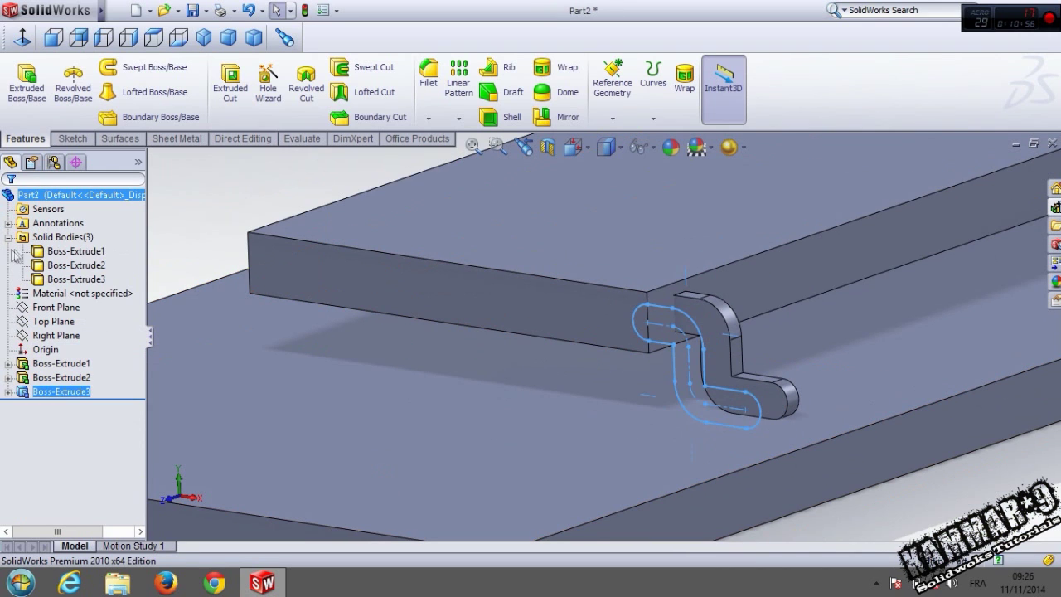
click(75, 266)
click(68, 278)
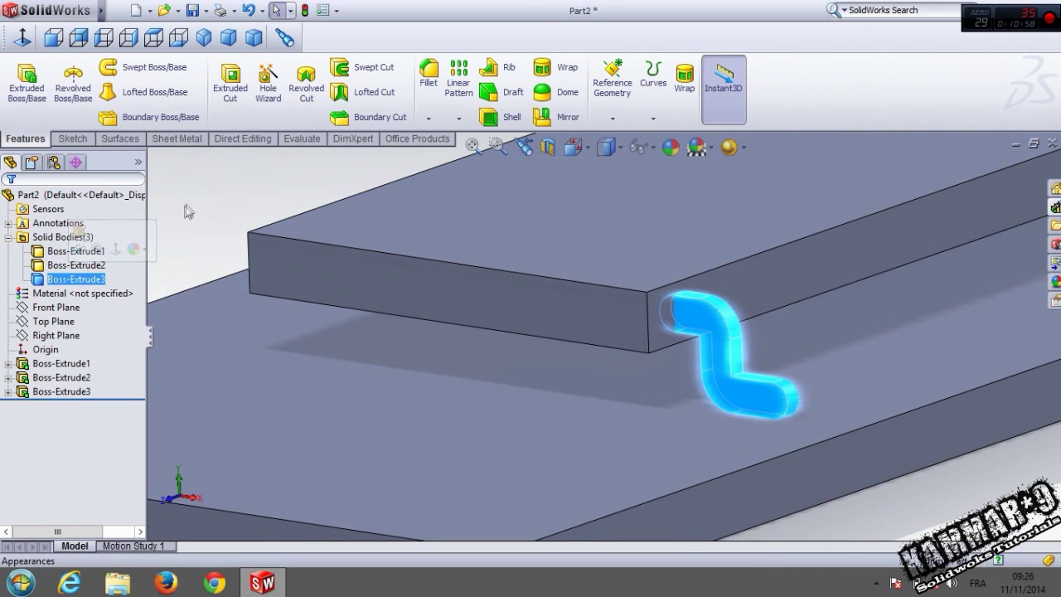
click(185, 207)
scroll(344, 245, up, 3)
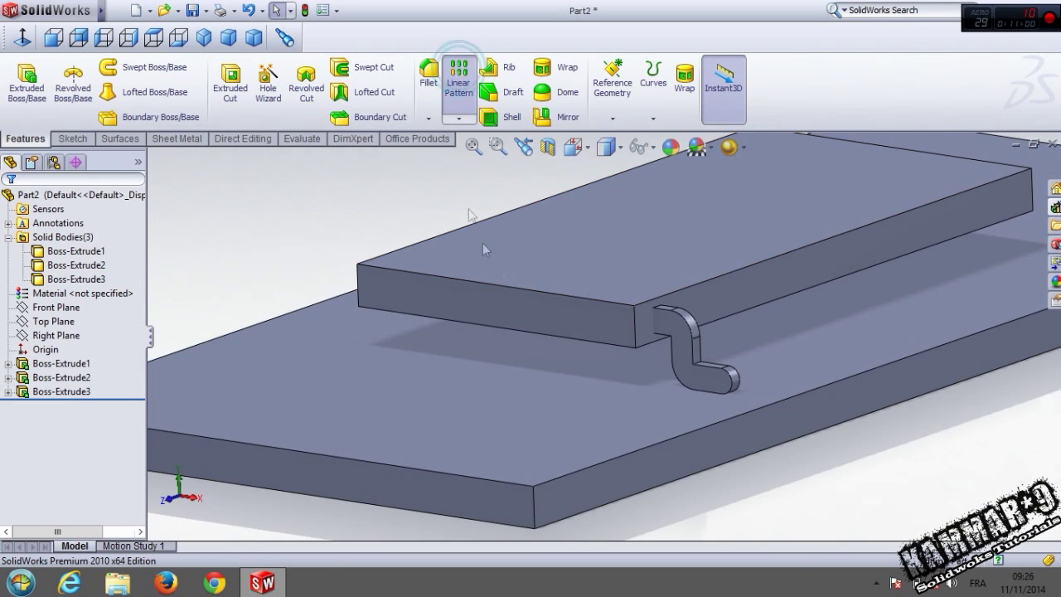
click(458, 78)
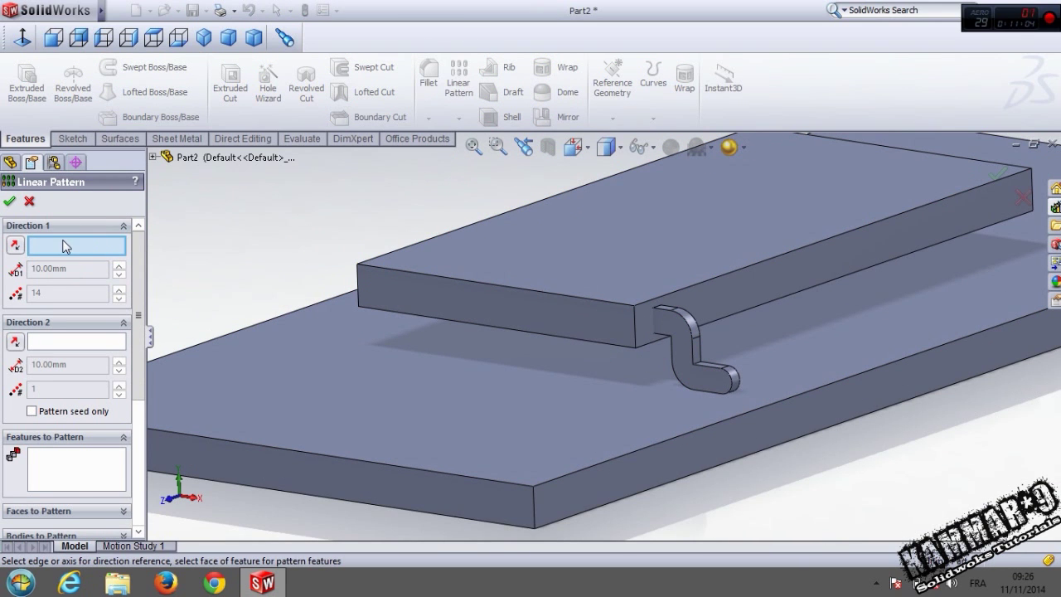
click(680, 295)
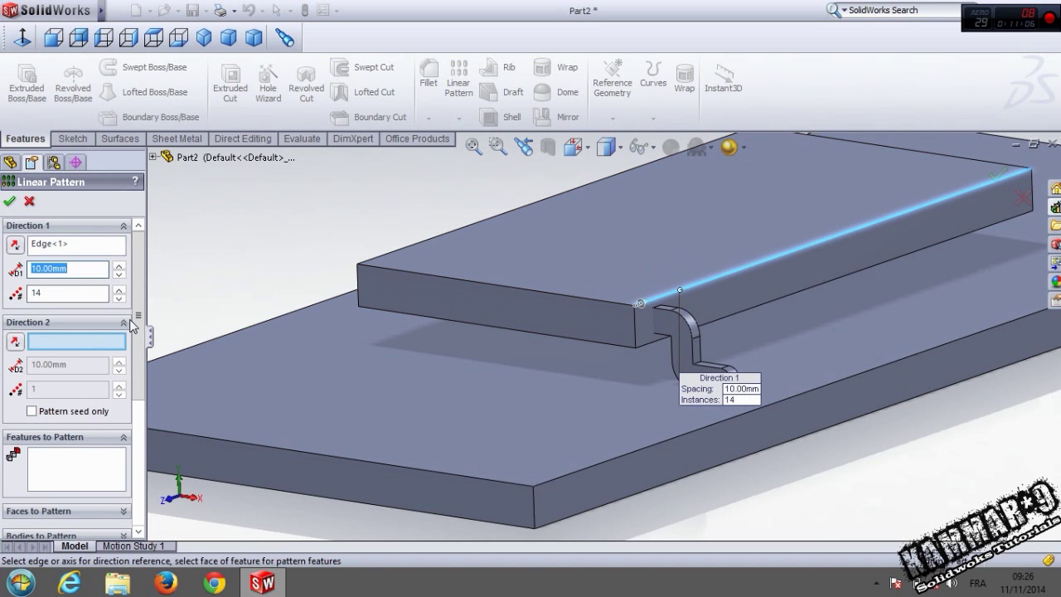
scroll(141, 331, down, 4)
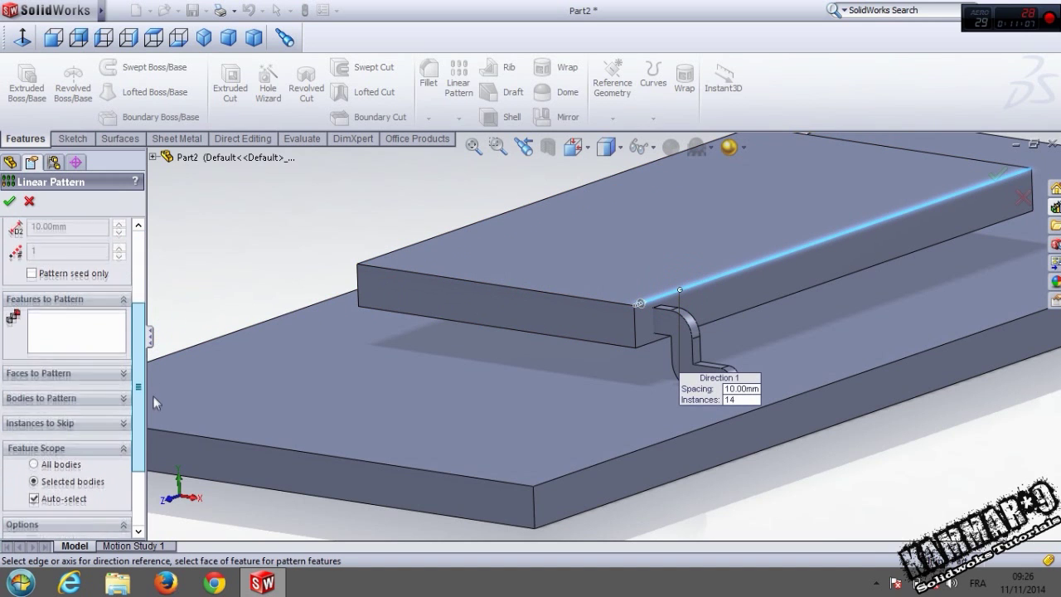
click(56, 395)
click(692, 347)
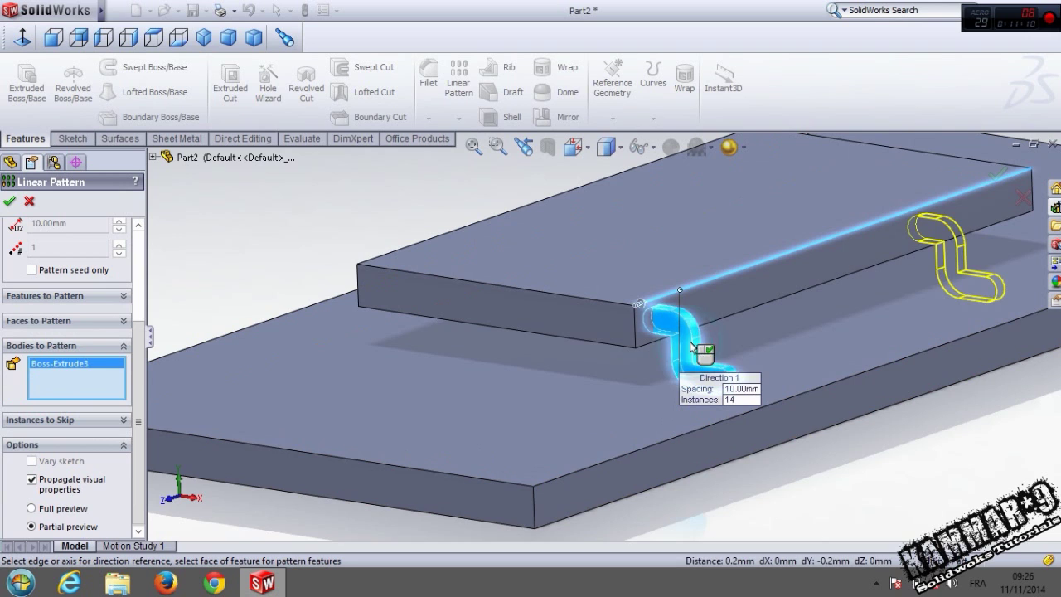
Create the pin pattern with 14 instances at 1 mm spacing.
drag(137, 346, 139, 231)
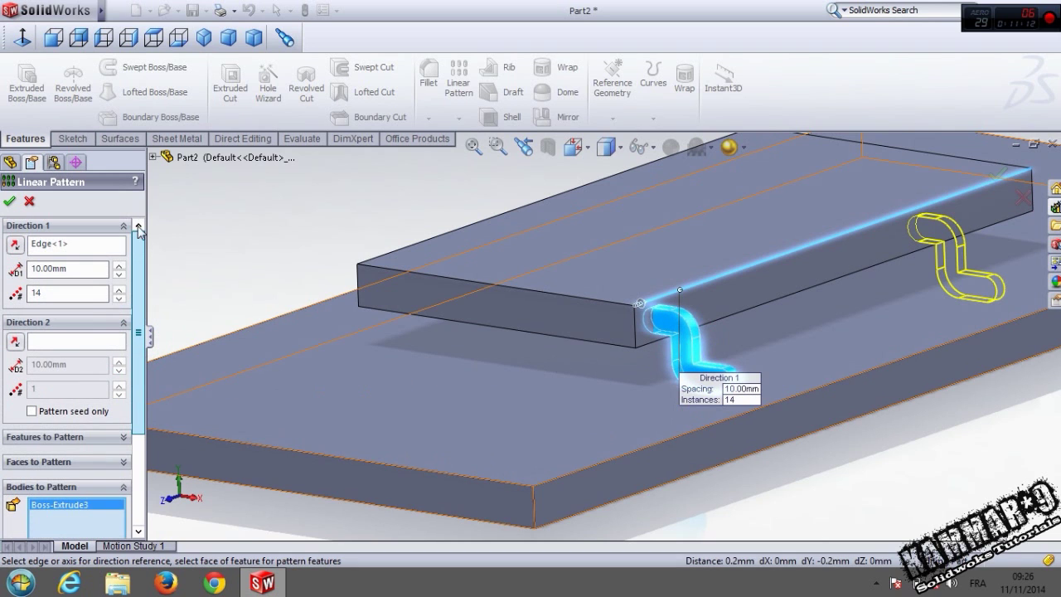
double_click(68, 269)
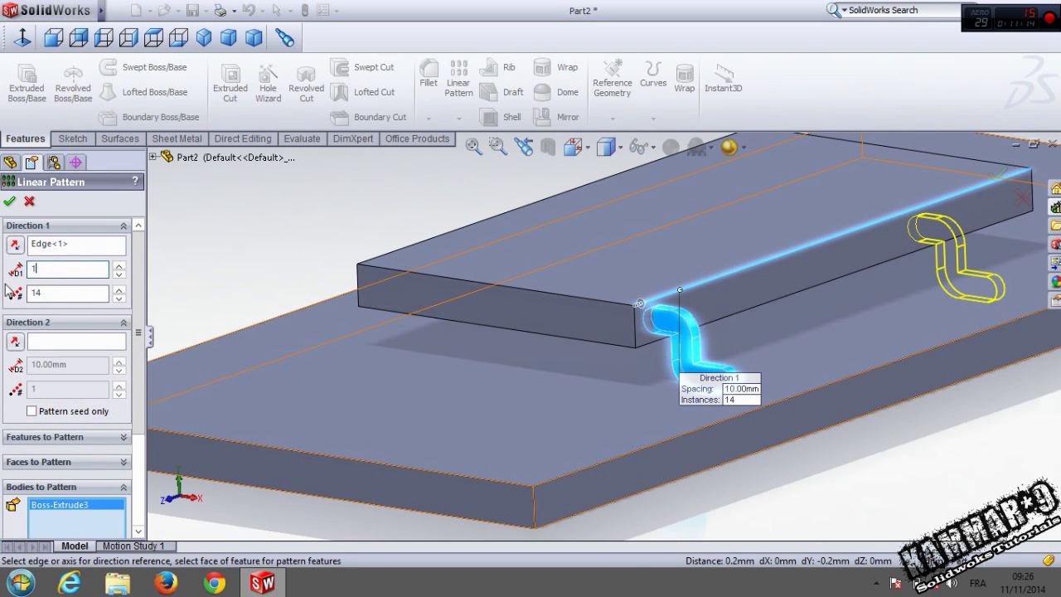
key(Return)
scroll(613, 335, up, 3)
middle_drag(741, 326, 660, 336)
scroll(661, 332, down, 3)
middle_drag(396, 459, 334, 442)
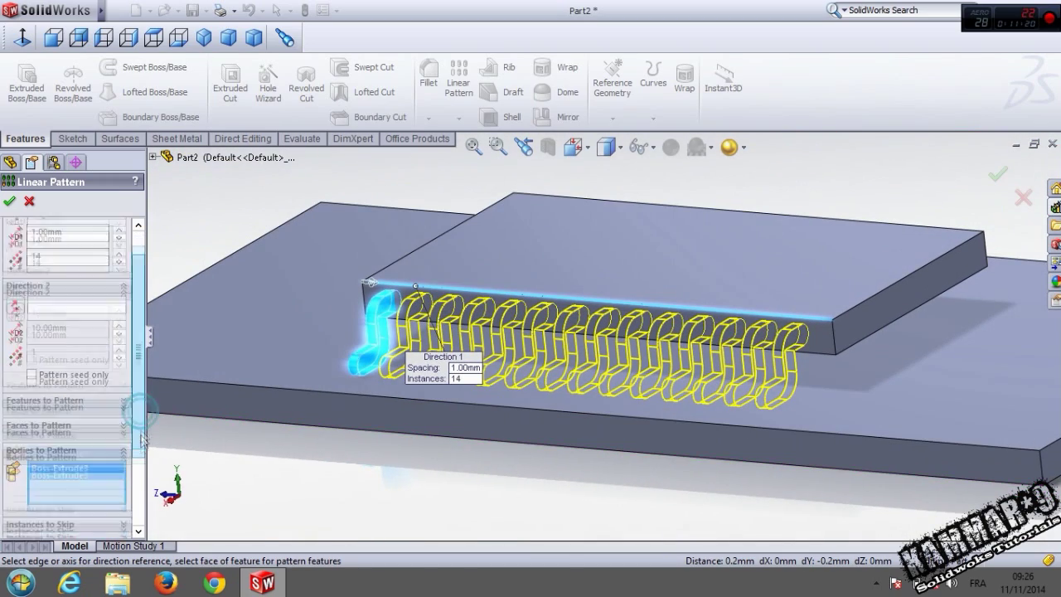
click(10, 202)
Mirror the original pin and all its patterned copies as bodies about the Right Plane, without merging solids.
middle_drag(365, 512, 517, 397)
middle_drag(427, 162, 434, 242)
drag(135, 316, 143, 429)
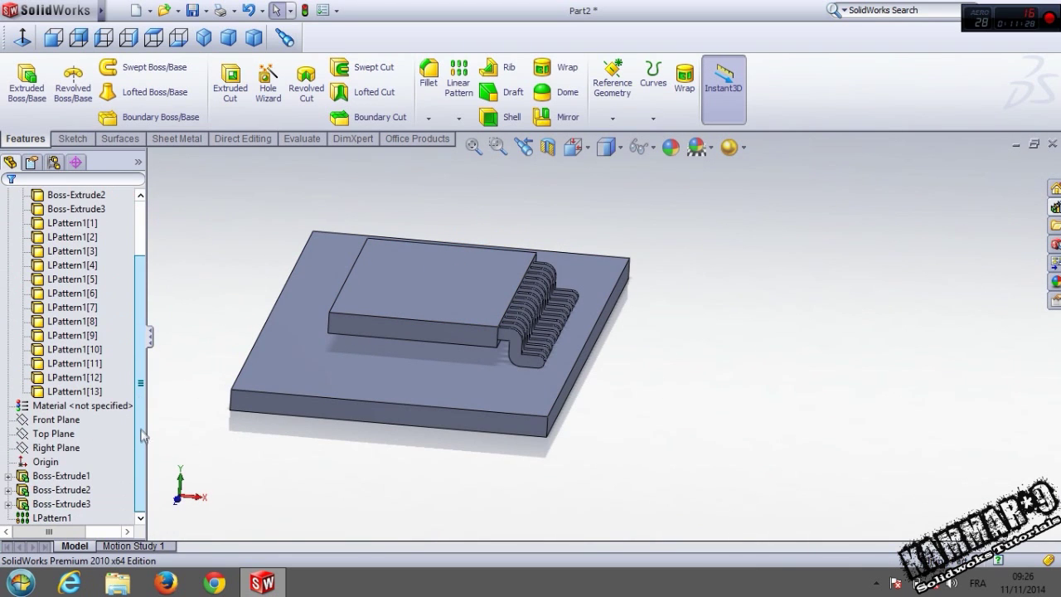
click(55, 447)
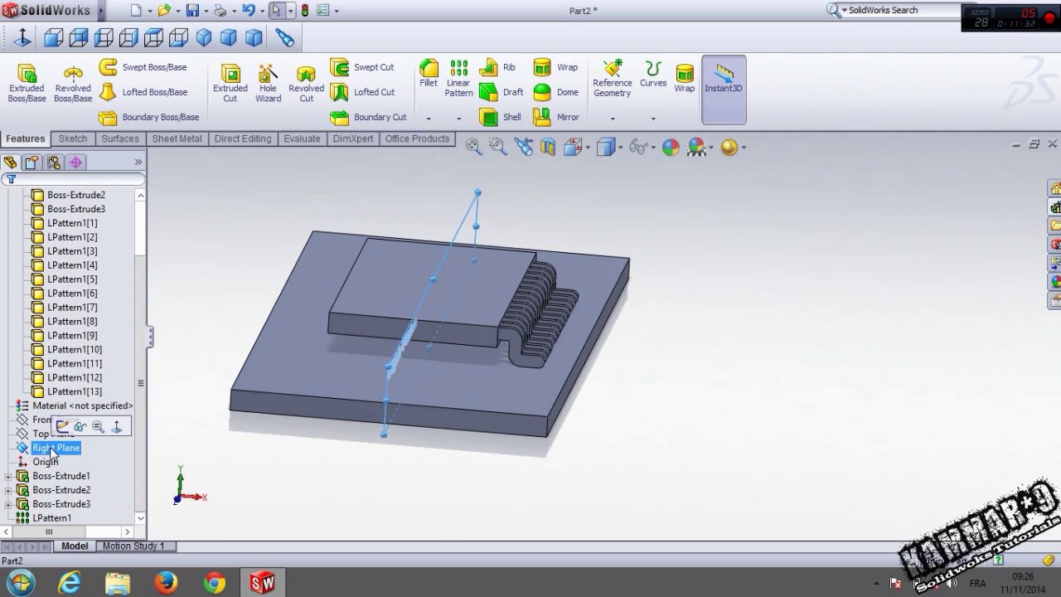
click(263, 214)
click(54, 447)
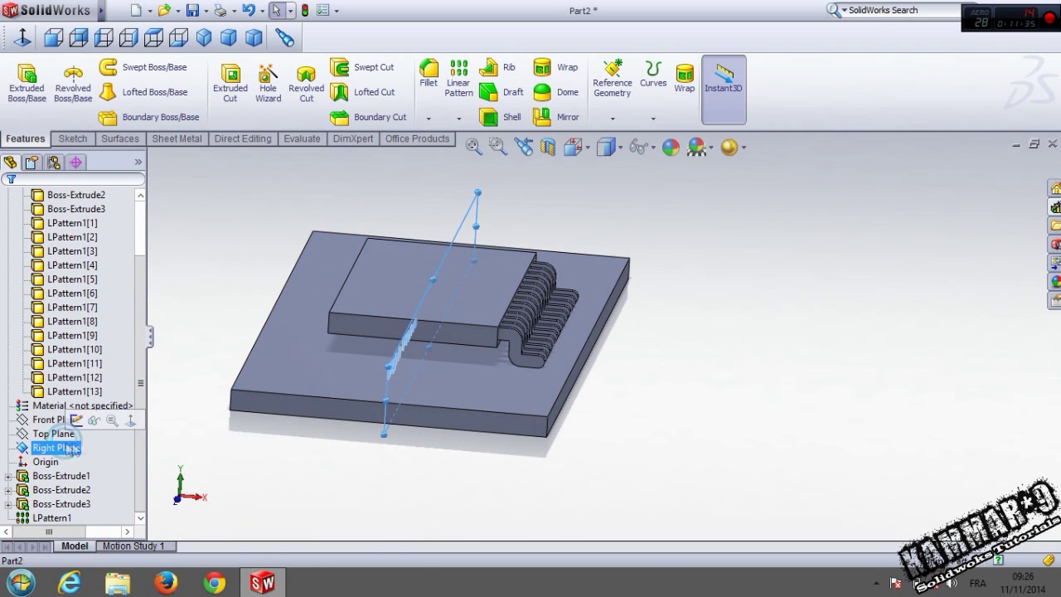
click(553, 121)
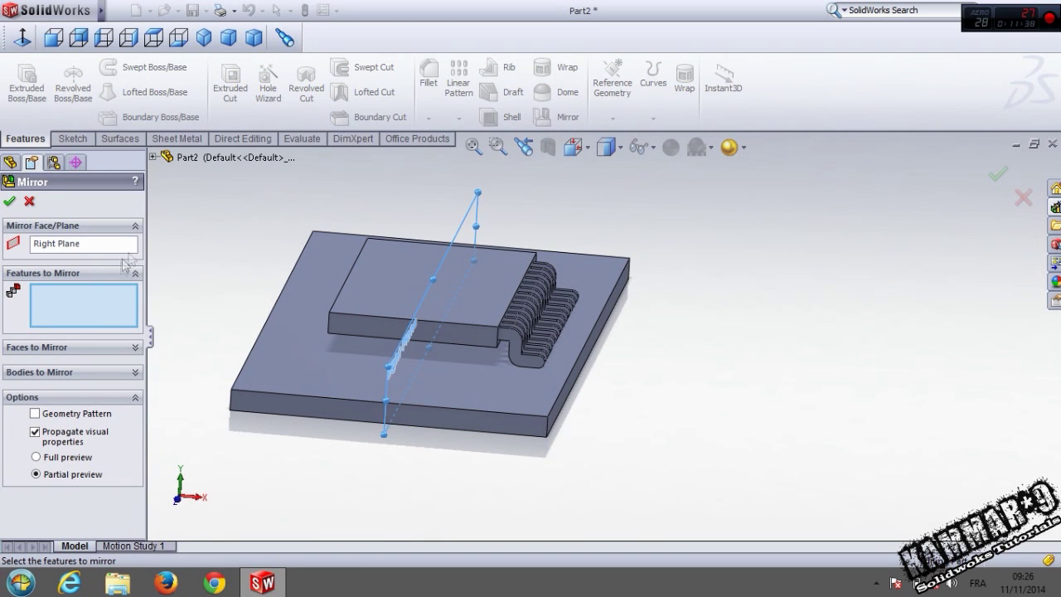
click(59, 375)
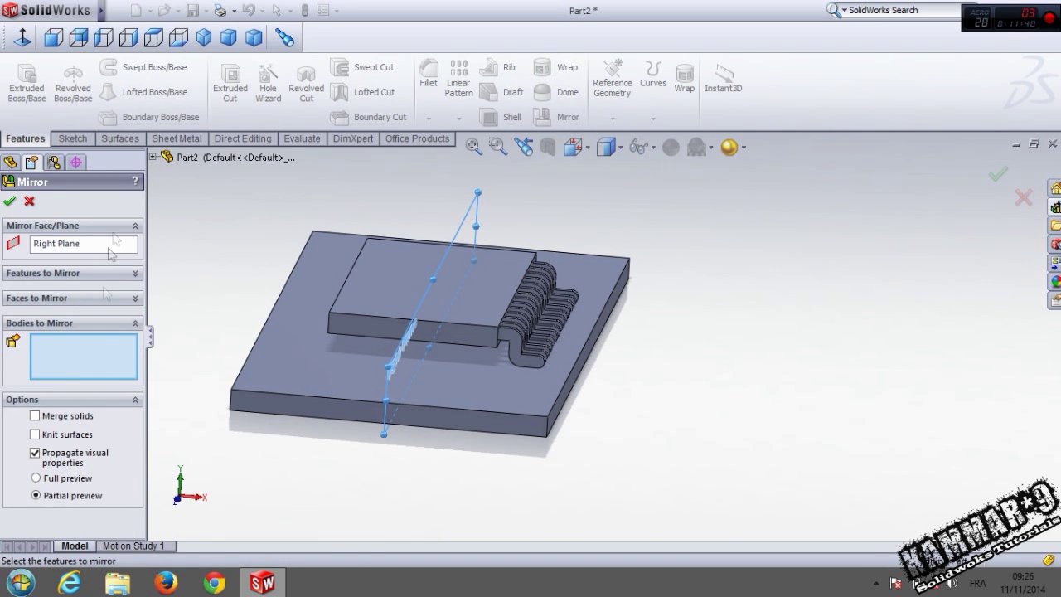
click(153, 156)
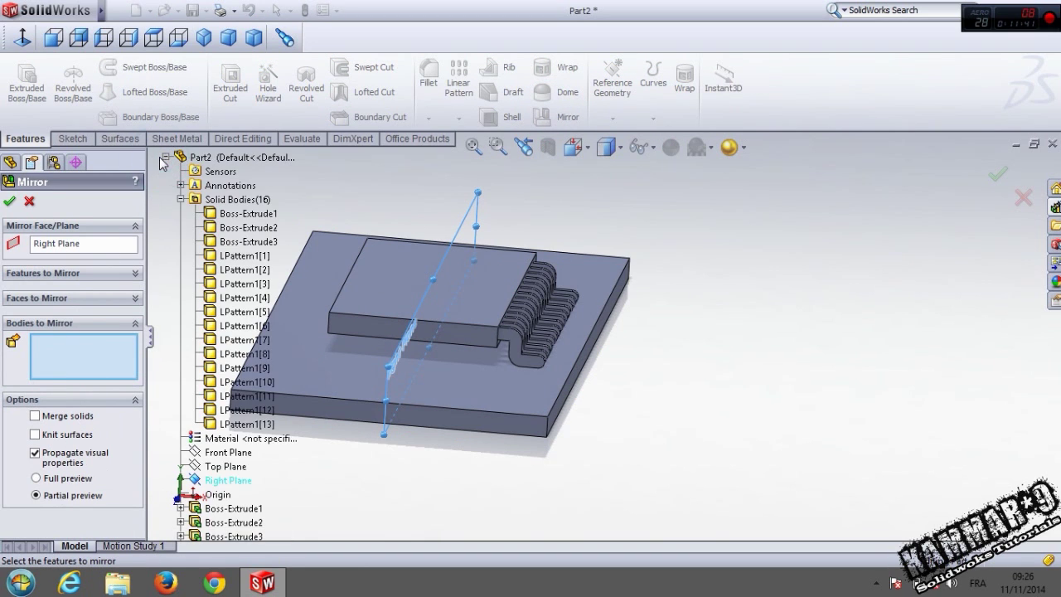
click(240, 241)
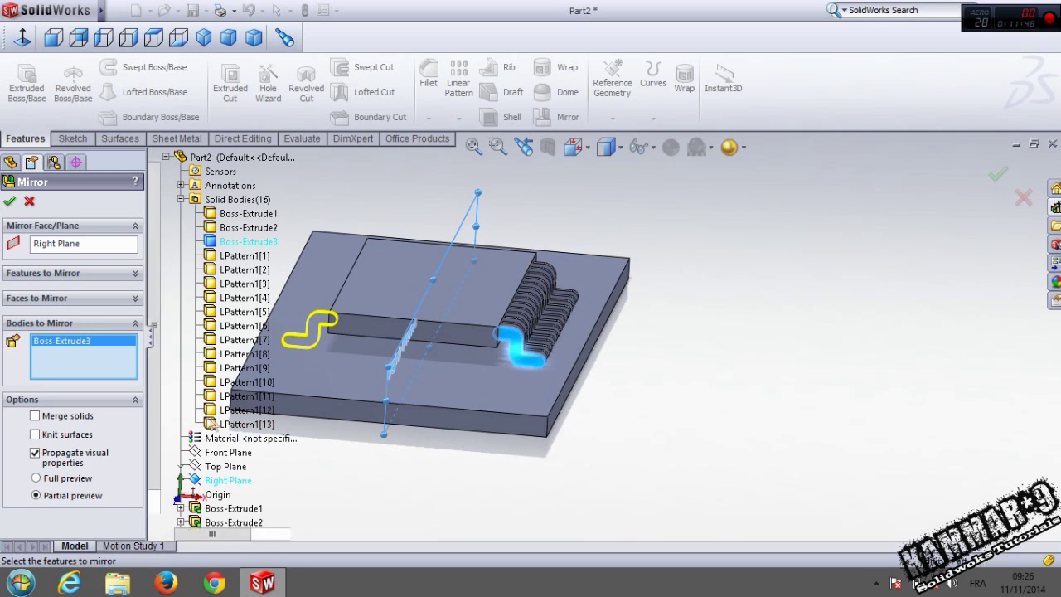
shift+click(241, 410)
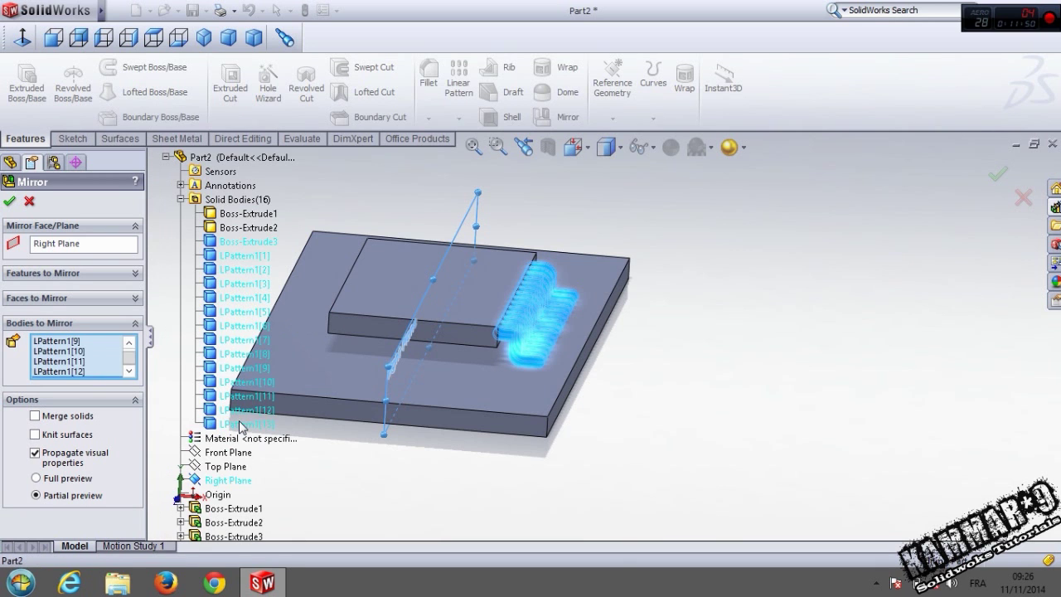
middle_drag(552, 393, 518, 418)
scroll(523, 405, up, 1)
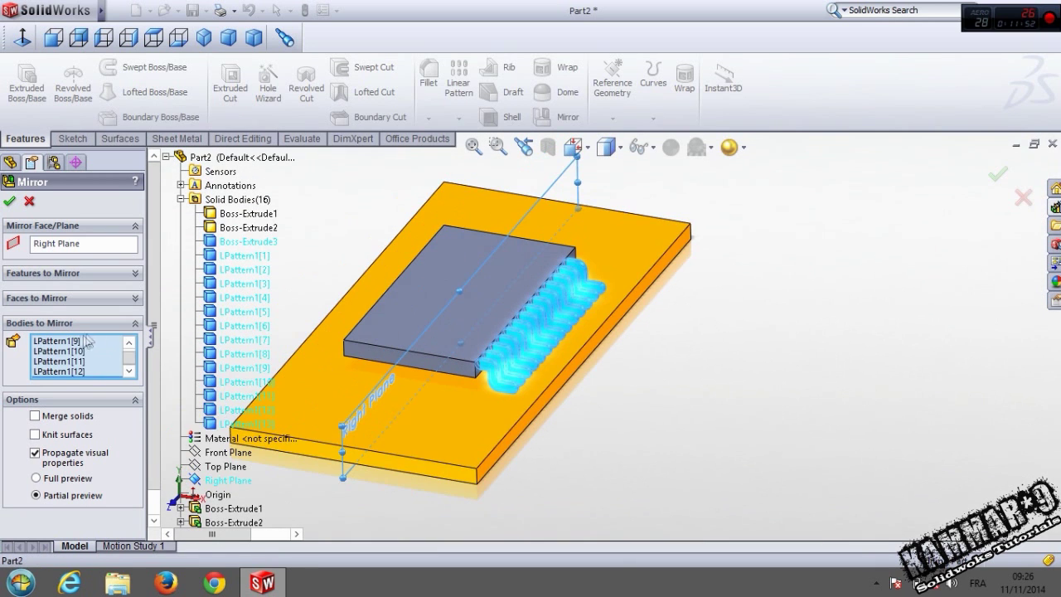
click(10, 201)
Examine the pin rows on both sides of the chip block from several angles.
middle_drag(409, 361, 461, 384)
scroll(460, 384, up, 2)
scroll(552, 398, down, 3)
middle_drag(552, 398, 470, 351)
scroll(553, 368, up, 1)
scroll(593, 358, down, 2)
scroll(621, 348, up, 1)
middle_drag(619, 320, 643, 357)
scroll(621, 349, up, 3)
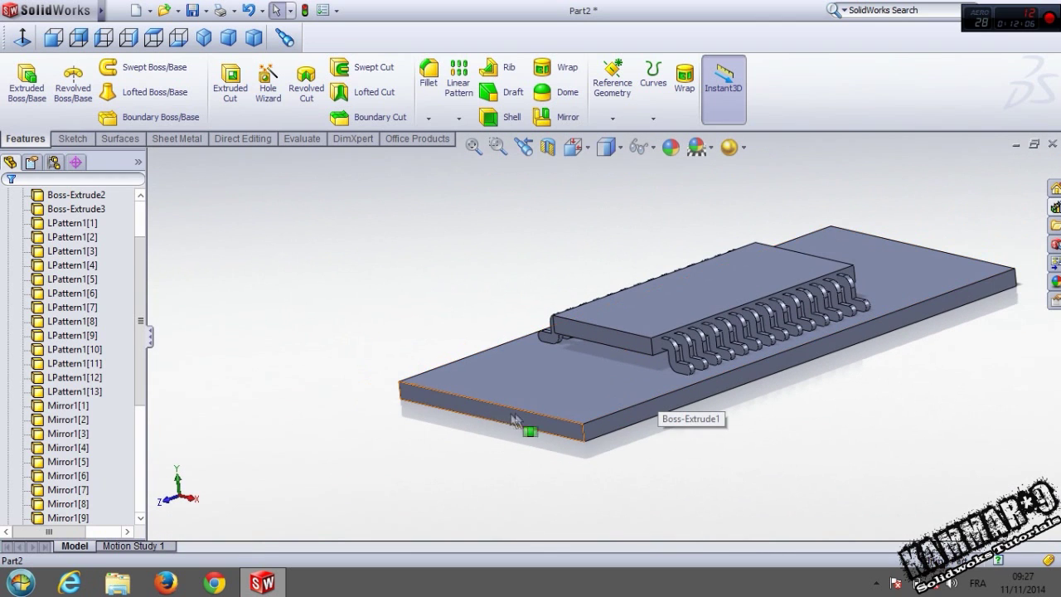
Sketch a center rectangle about 8.2 mm wide on the board's short end face, centred on the midpoint of its upper edge.
click(492, 413)
click(564, 367)
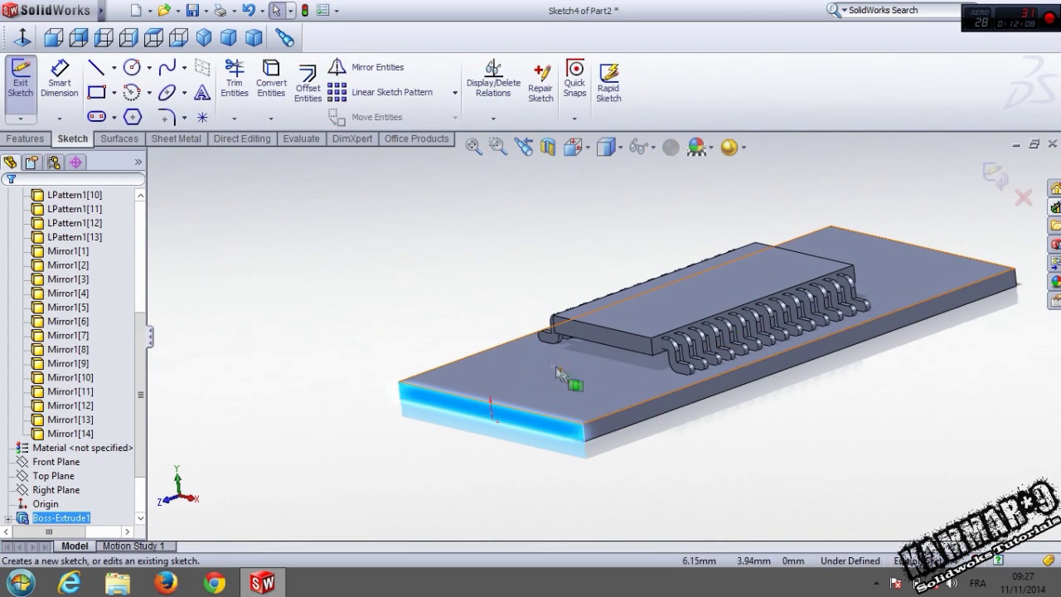
click(21, 37)
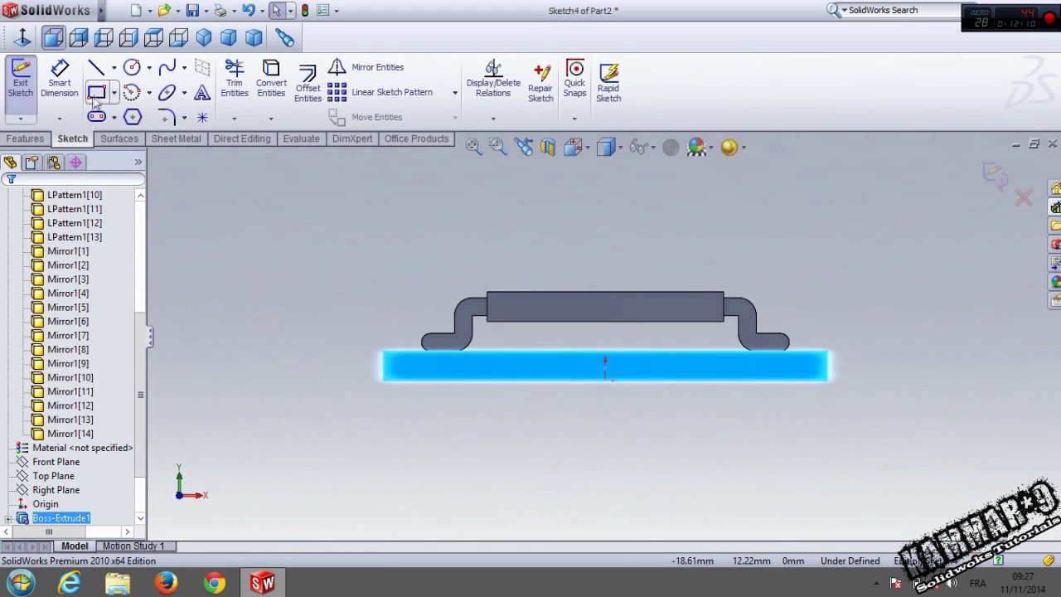
click(96, 92)
click(59, 251)
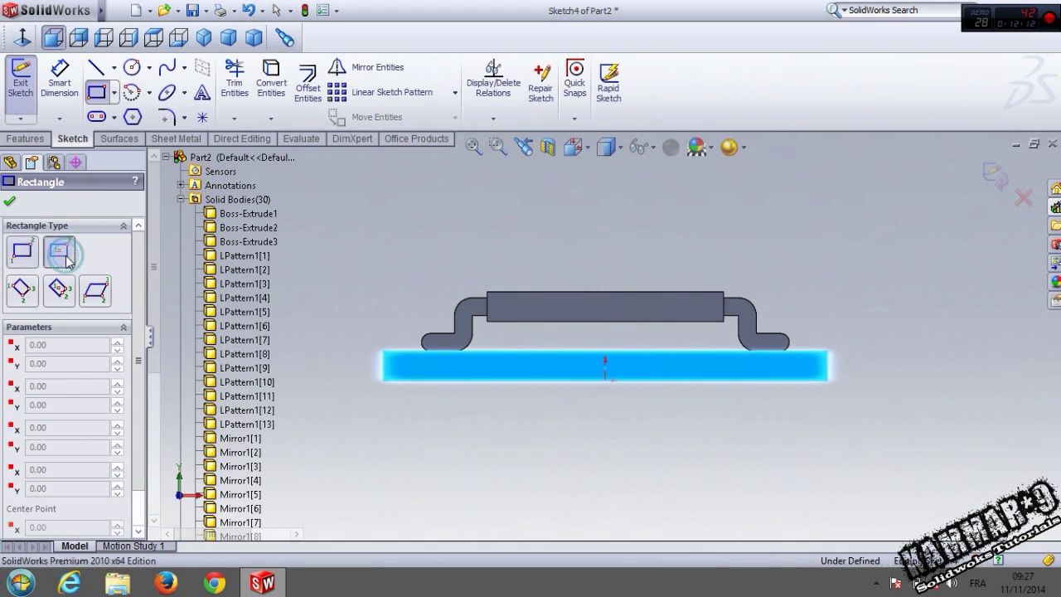
click(605, 356)
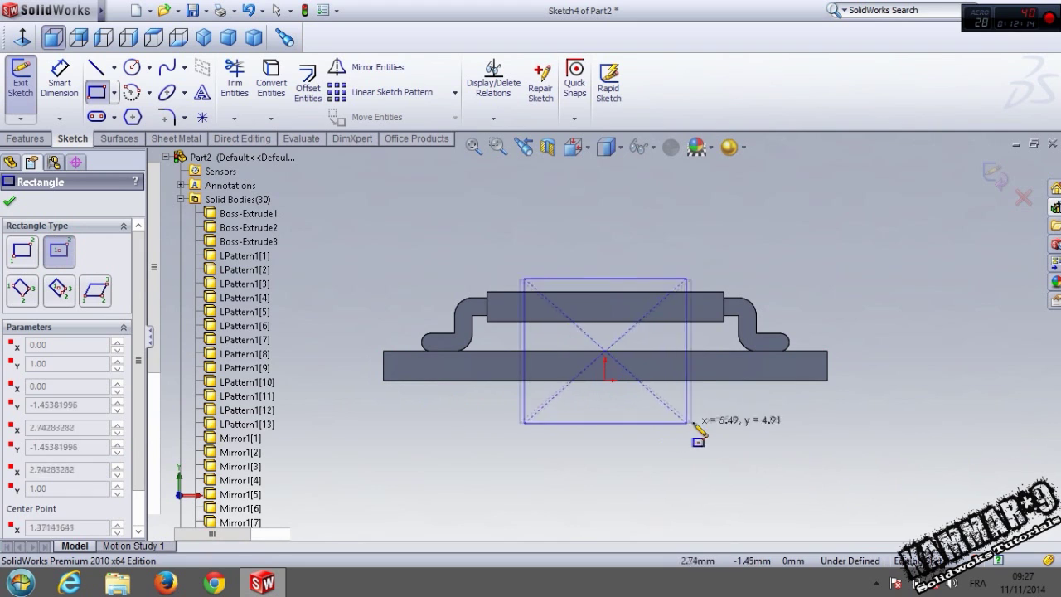
click(727, 390)
Dimension the rectangle to 12 mm wide and 4 mm high.
right_drag(808, 441, 810, 411)
click(684, 391)
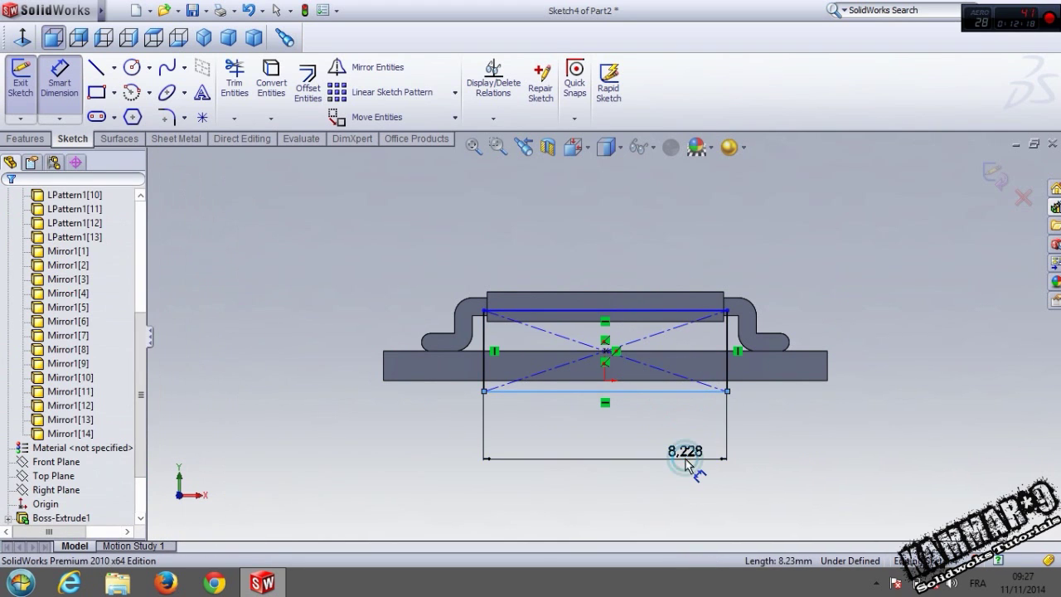
click(686, 462)
text(12)
key(Return)
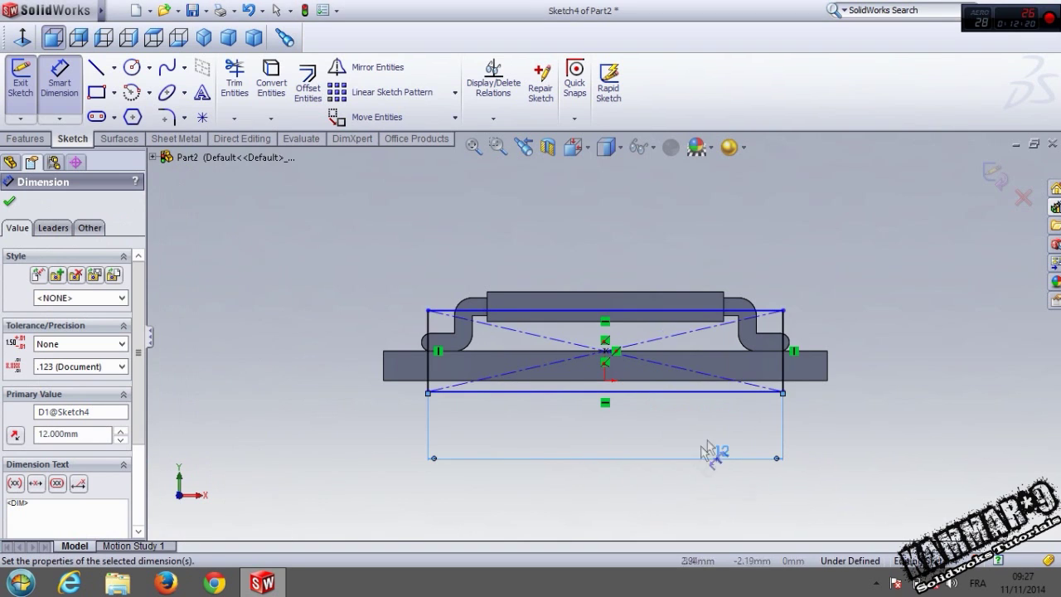
click(783, 365)
click(839, 332)
text(4)
key(Return)
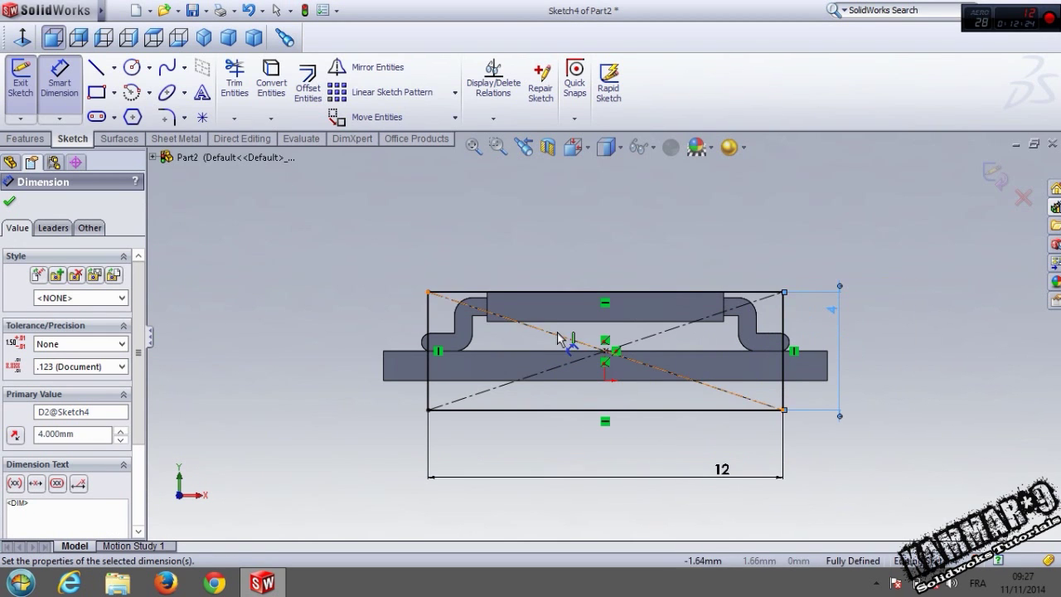
Round all four corners of the rectangle with 0.3 mm sketch fillets.
scroll(558, 338, down, 2)
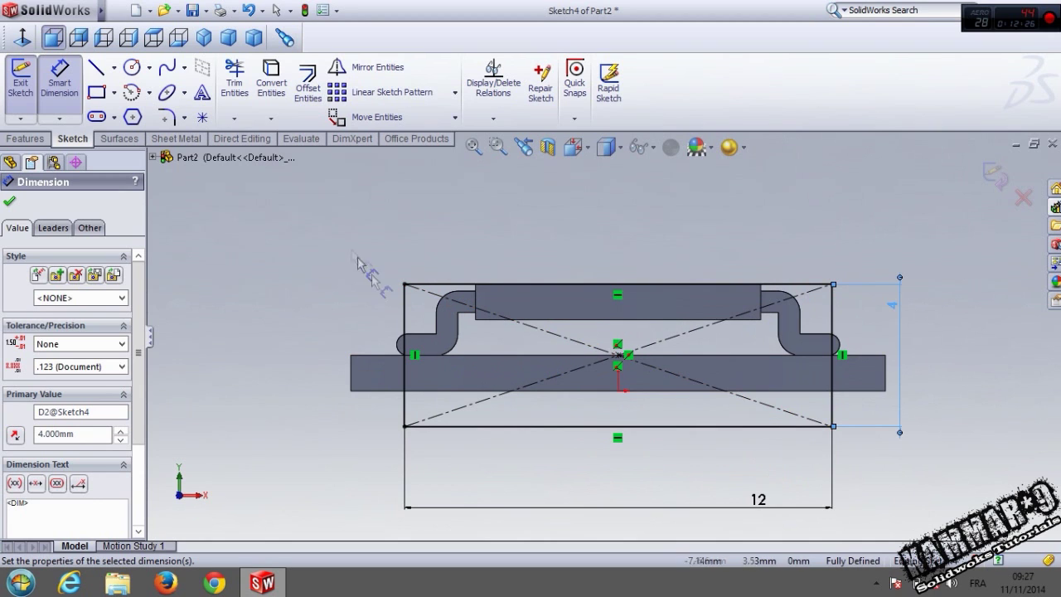
click(168, 121)
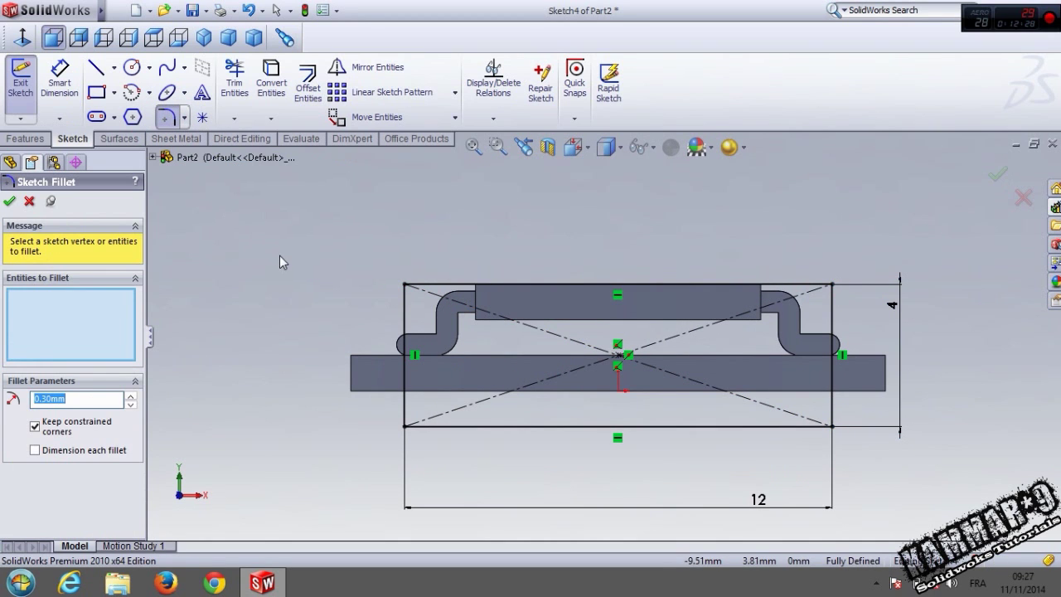
click(404, 286)
click(405, 426)
click(832, 415)
click(827, 426)
click(831, 285)
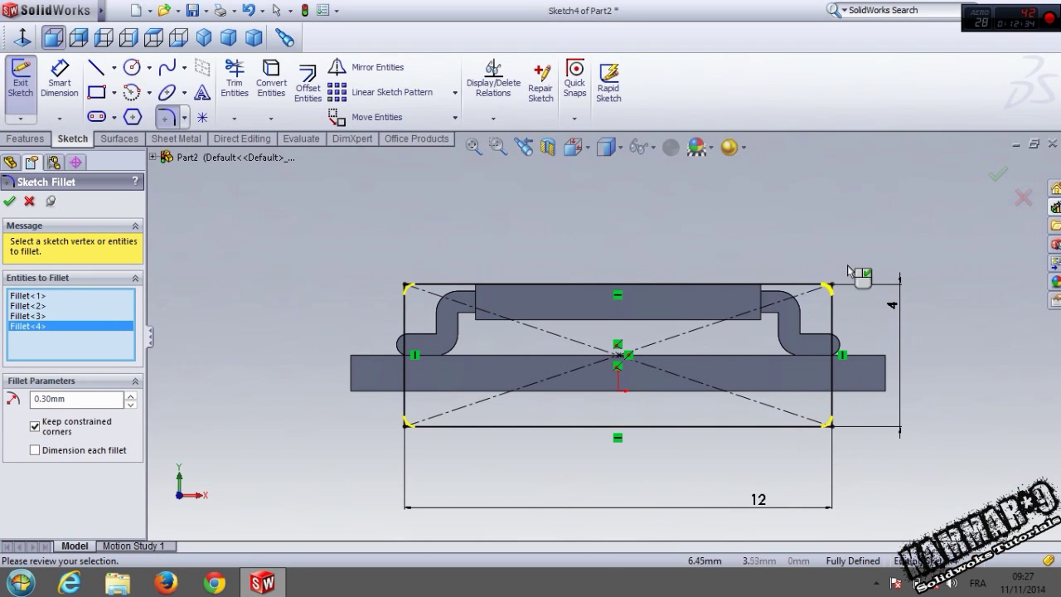
key(Return)
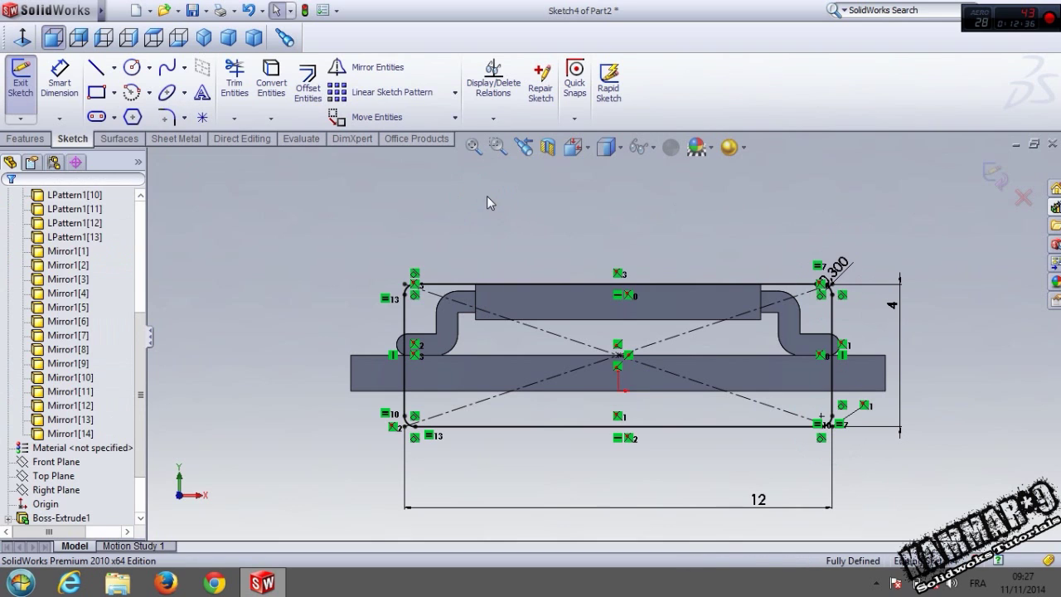
Offset the complete rounded rectangle chain 0.30 mm inward, one-directional and without making the base geometry construction.
click(308, 83)
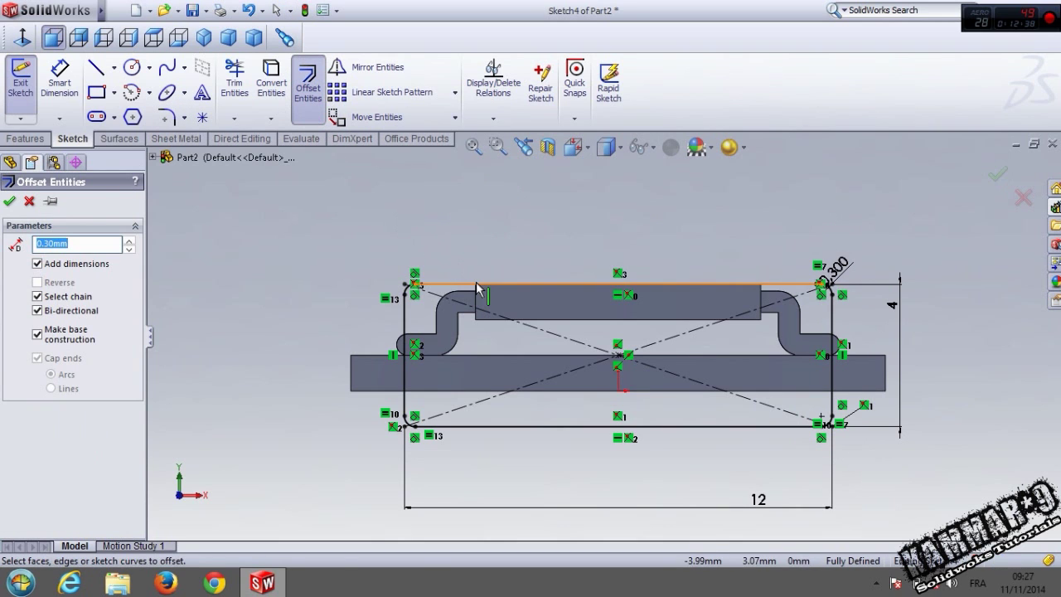
click(477, 285)
click(58, 297)
click(60, 310)
click(62, 335)
click(51, 283)
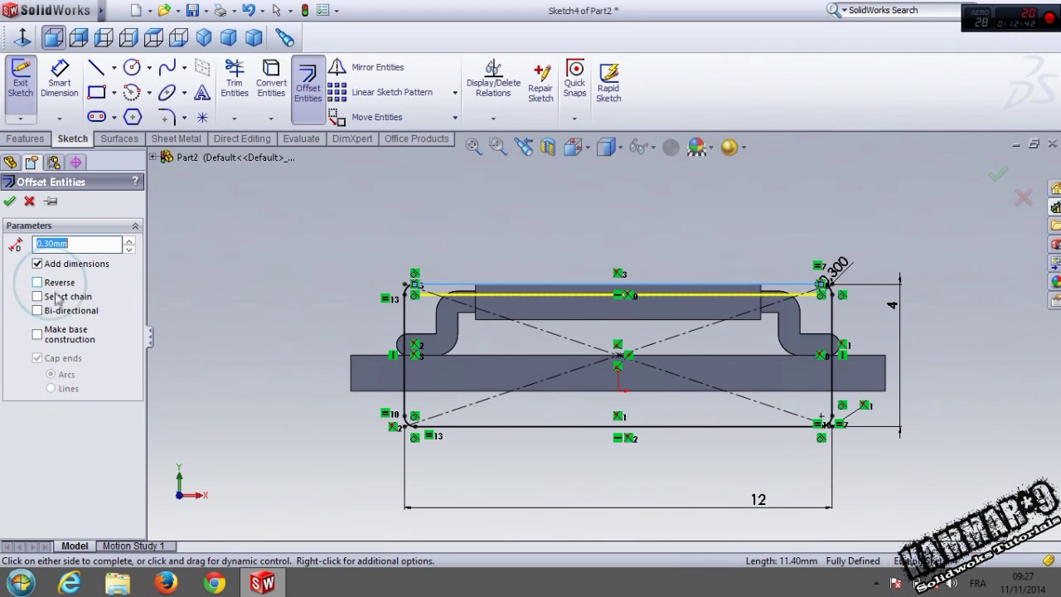
click(60, 298)
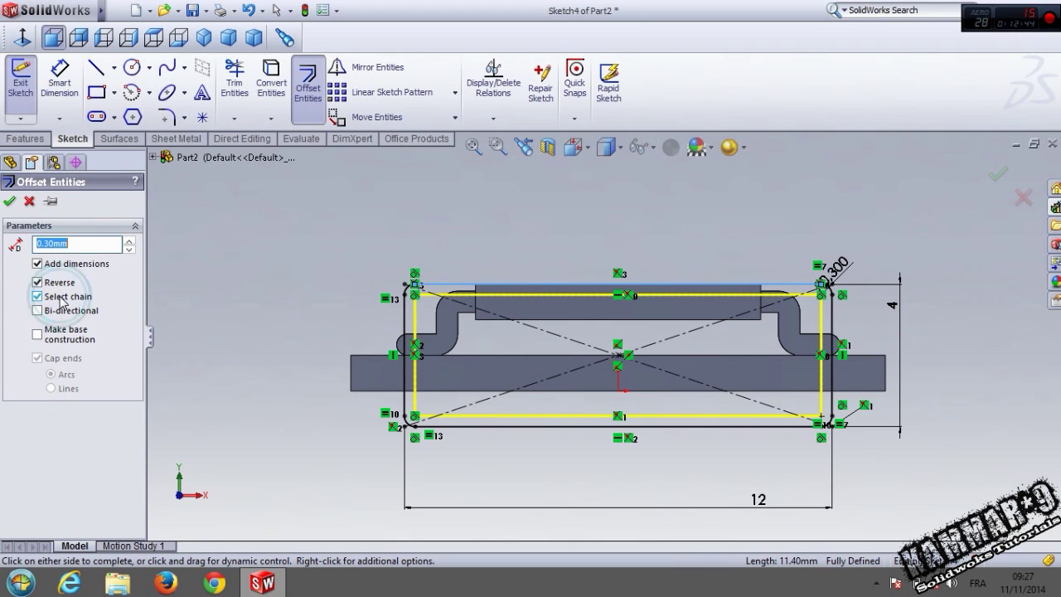
click(61, 281)
click(60, 281)
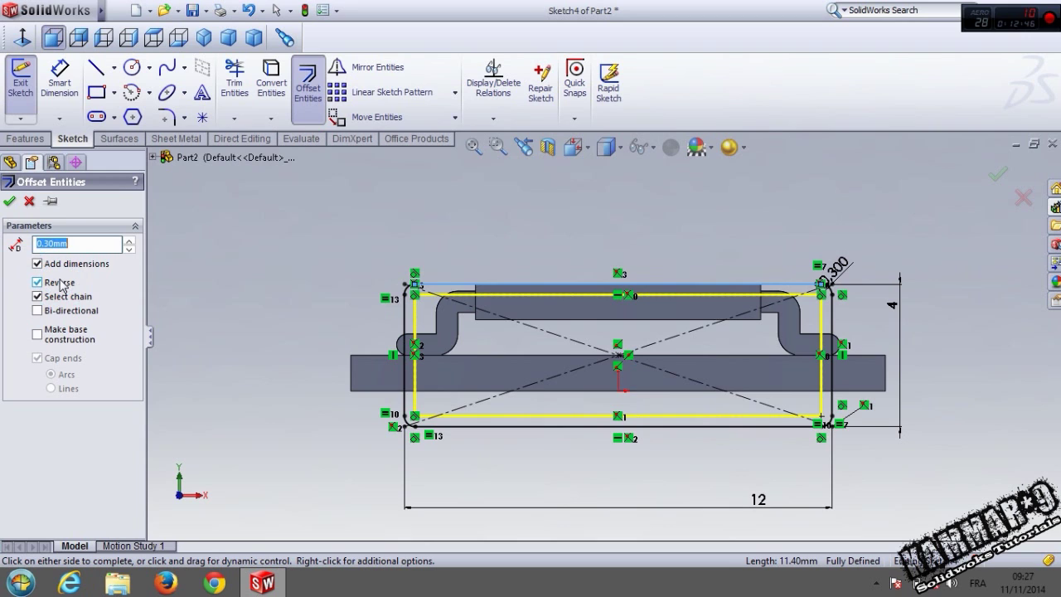
scroll(388, 346, up, 1)
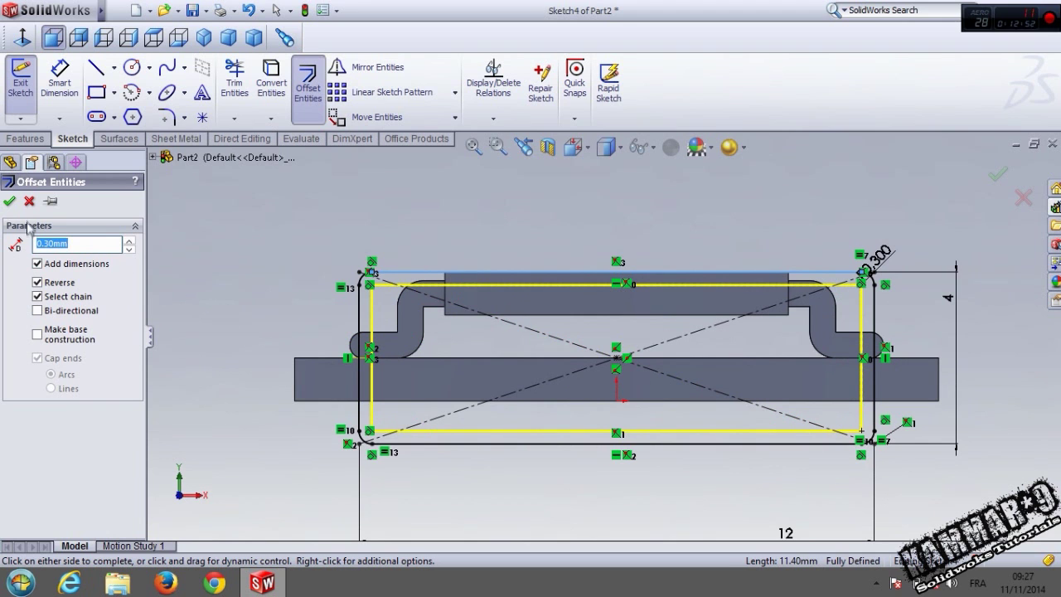
click(11, 203)
Extrude the ring between the two rectangles 12 mm outward from the board as a separate body, with merging turned off.
key(ctrl+7)
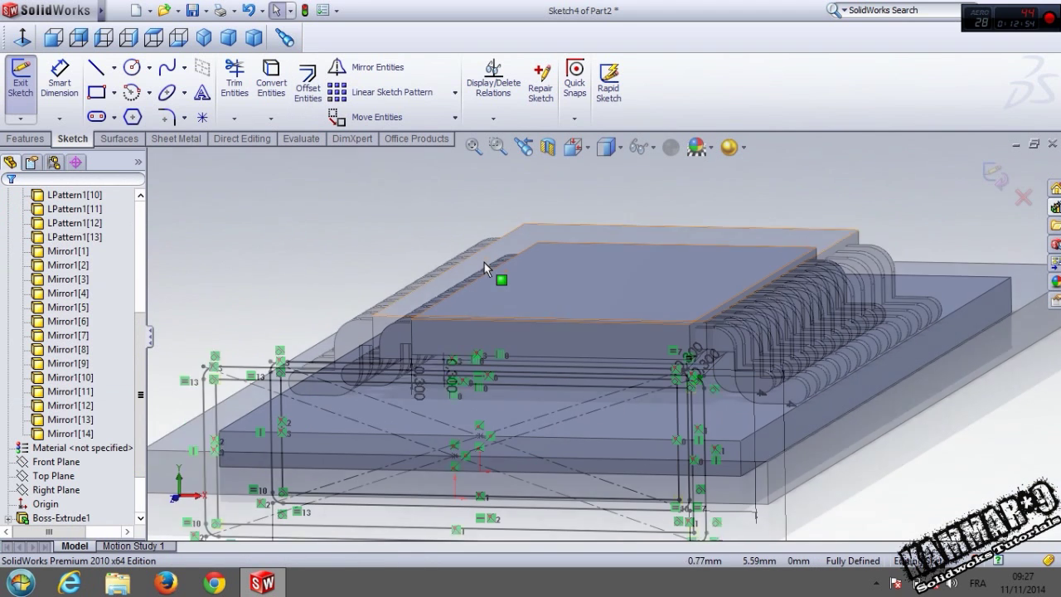
click(42, 140)
click(27, 79)
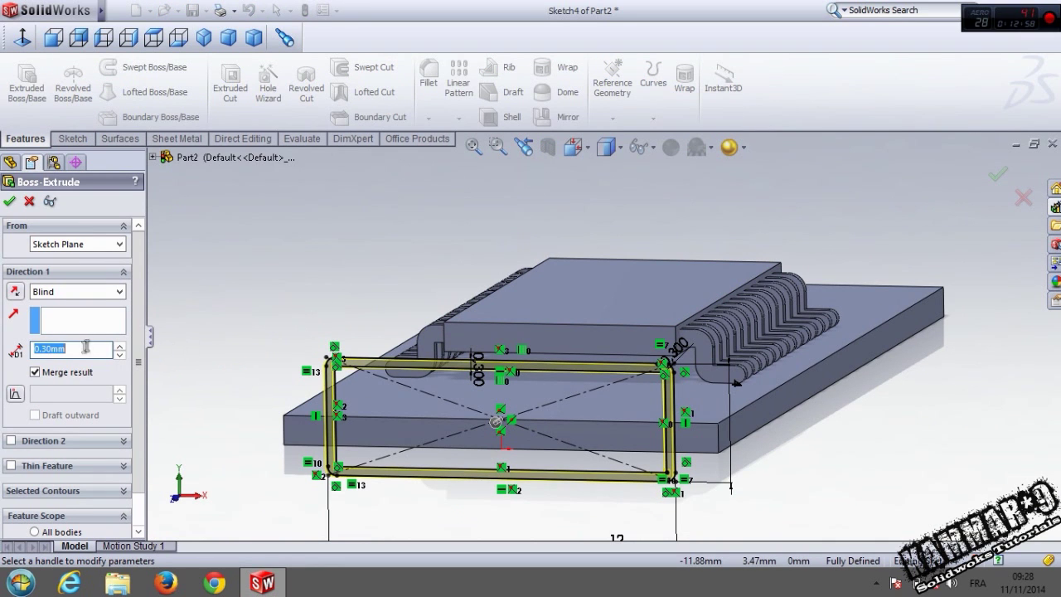
text(12)
key(Return)
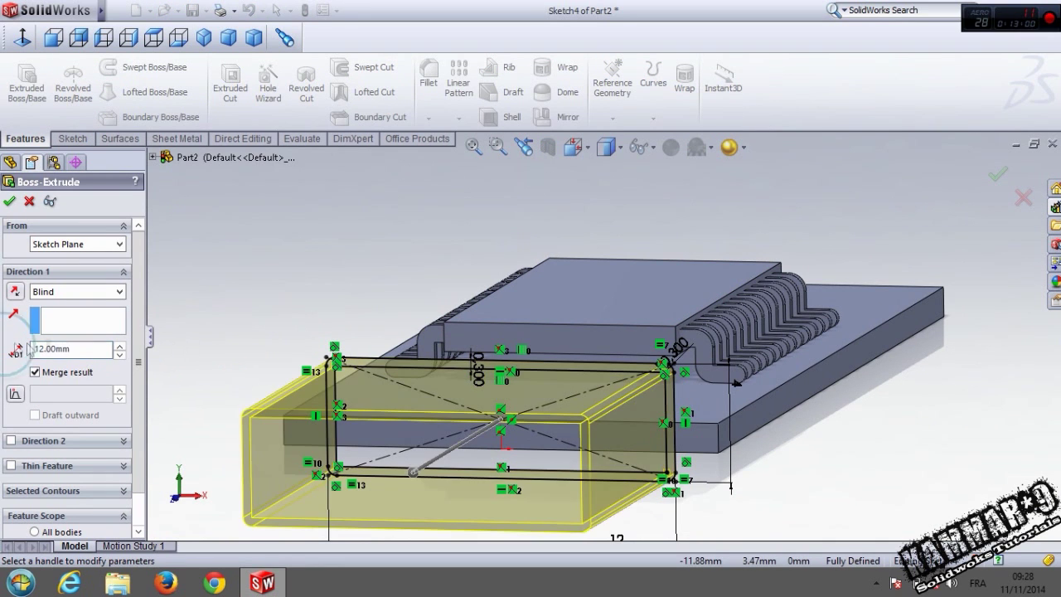
middle_drag(379, 323, 437, 468)
scroll(437, 468, down, 3)
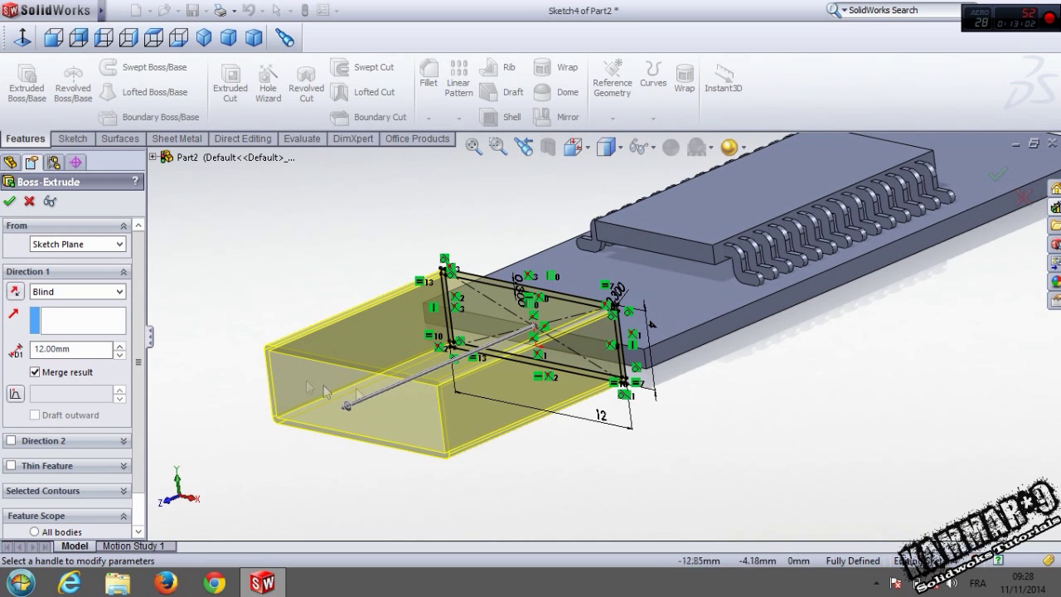
click(35, 372)
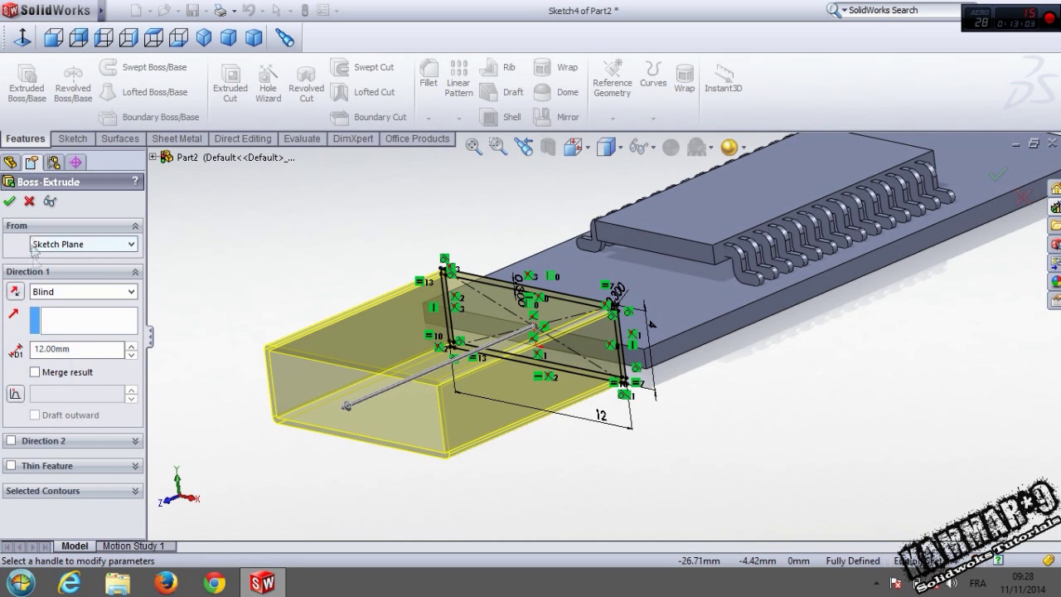
click(9, 201)
Sketch a corner rectangle about 1.85 mm wide on the connector's upper face, near its long side edge.
middle_drag(450, 277, 505, 454)
click(351, 313)
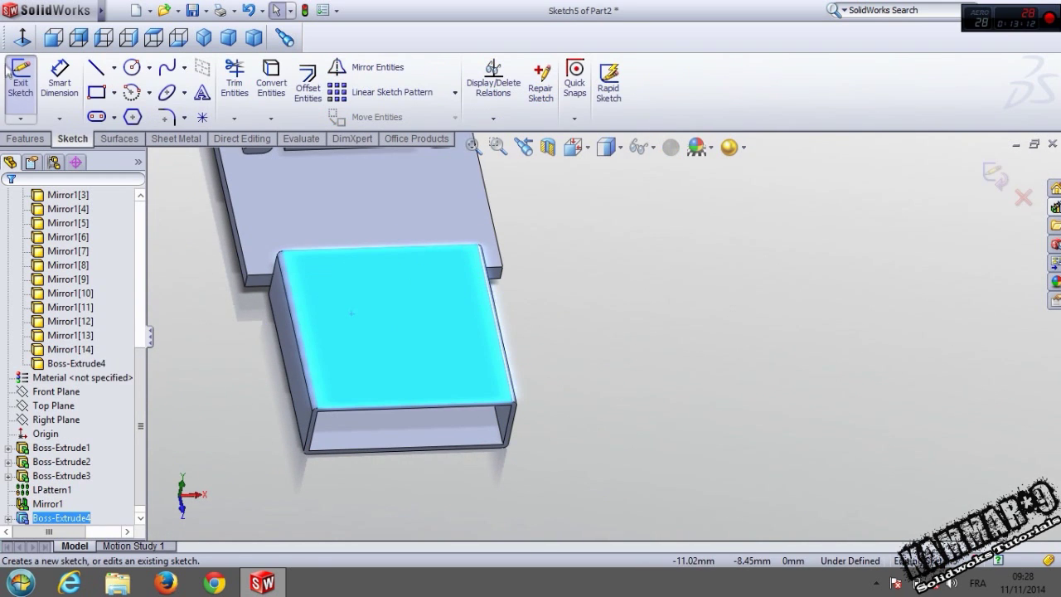
click(22, 38)
click(98, 95)
scroll(608, 473, down, 3)
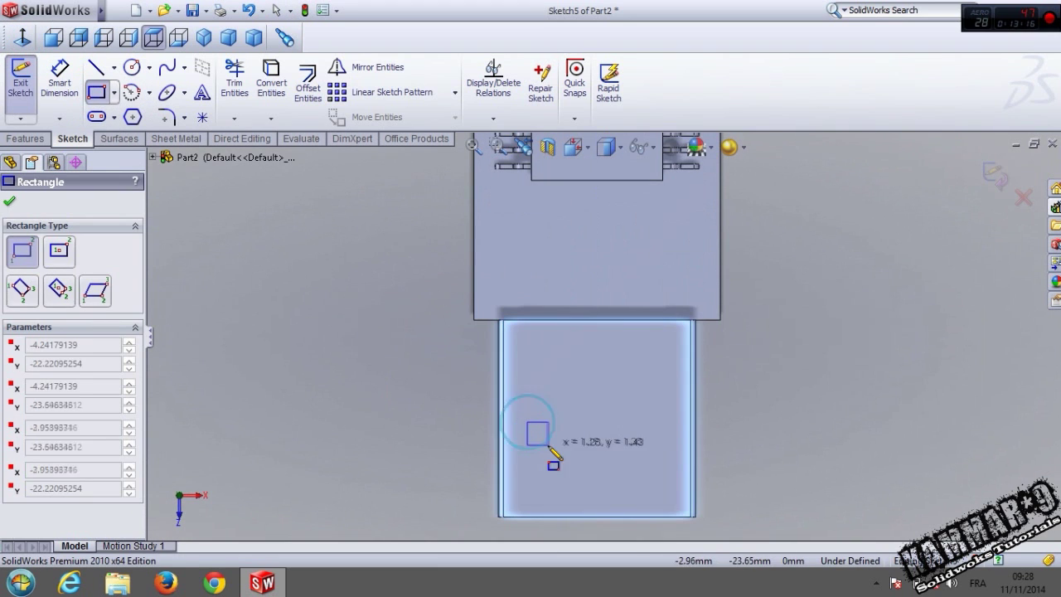
drag(546, 445, 558, 449)
Dimension the small rectangle to 2.5 mm wide and 2 mm high.
right_drag(612, 442, 613, 365)
scroll(526, 460, down, 4)
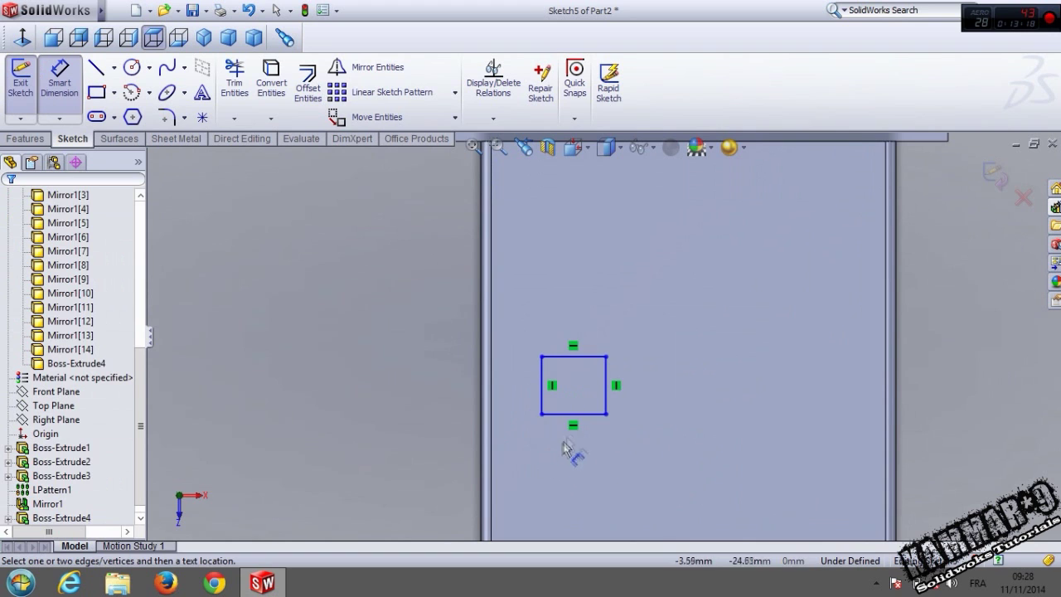
click(582, 421)
click(590, 461)
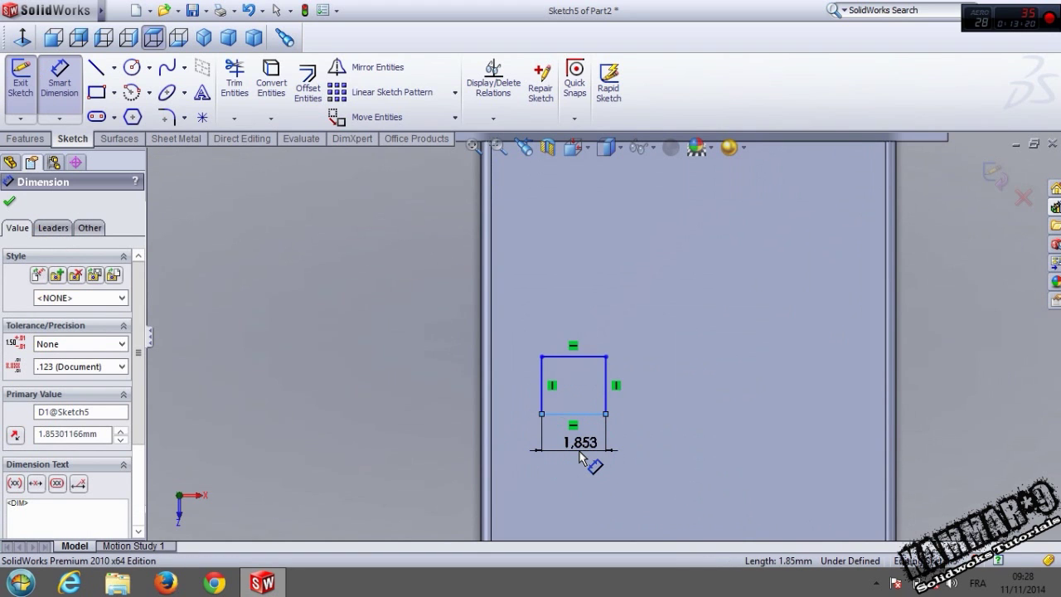
text(2.5)
key(Return)
click(630, 402)
click(719, 400)
text(2)
key(Return)
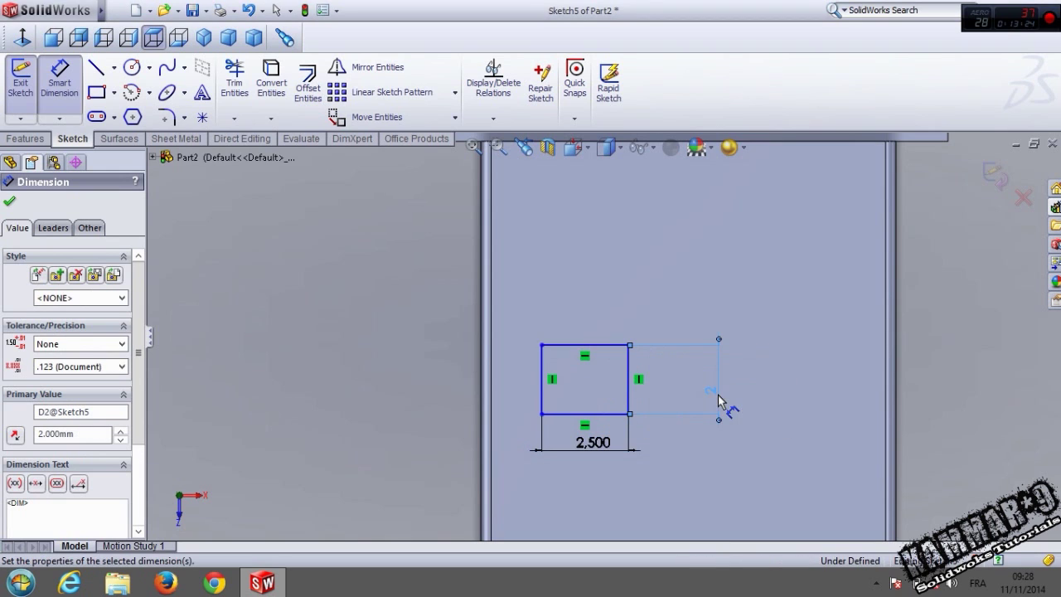
Position the rectangle 2 mm from the connector's nearest side edge and 5 mm from the board's end edge.
click(541, 380)
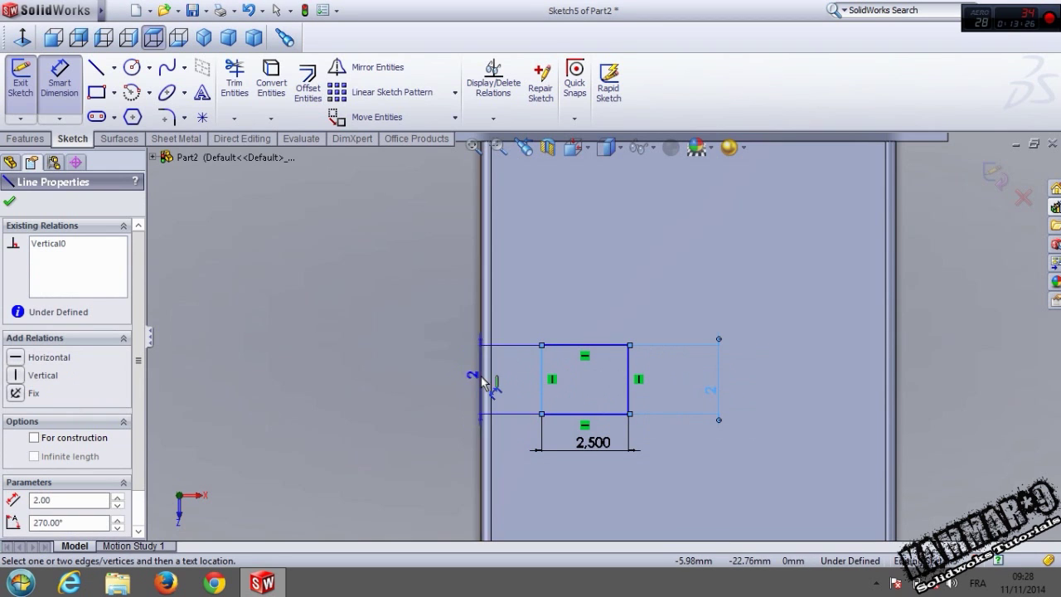
click(484, 381)
click(407, 386)
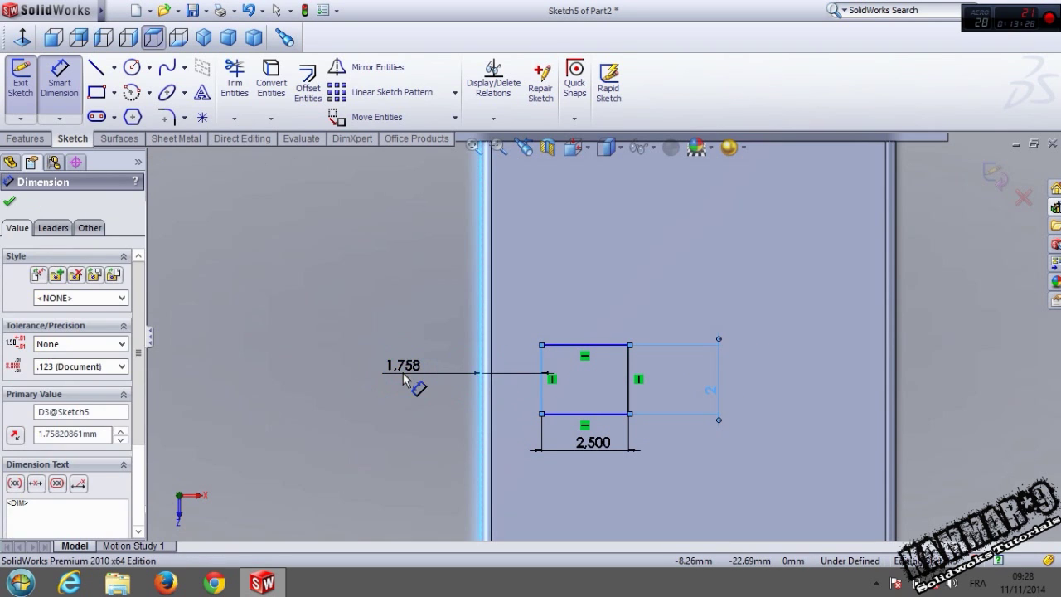
text(2)
key(Return)
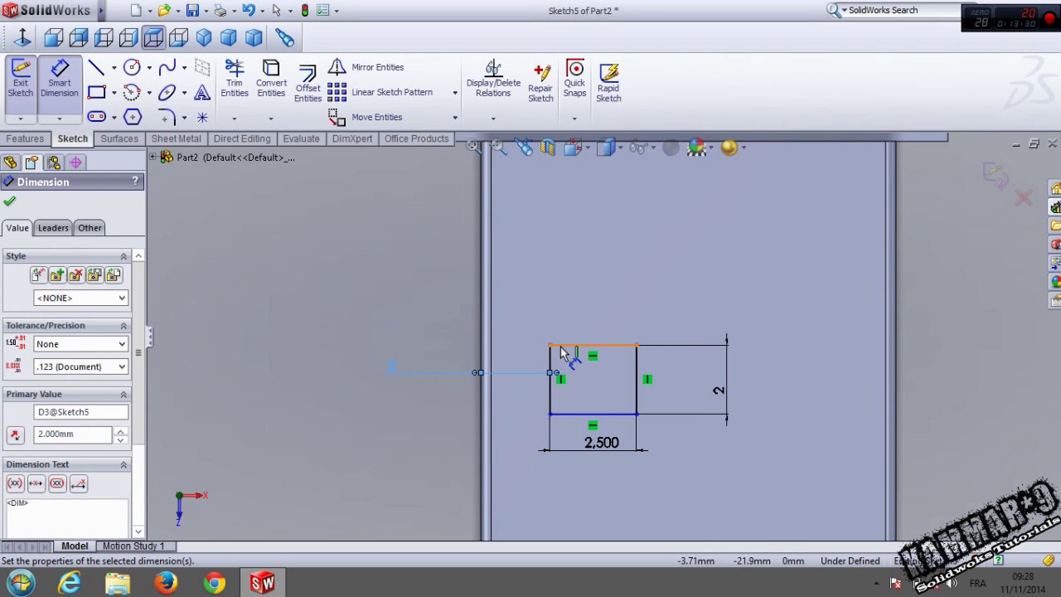
click(584, 343)
scroll(583, 331, up, 2)
click(605, 223)
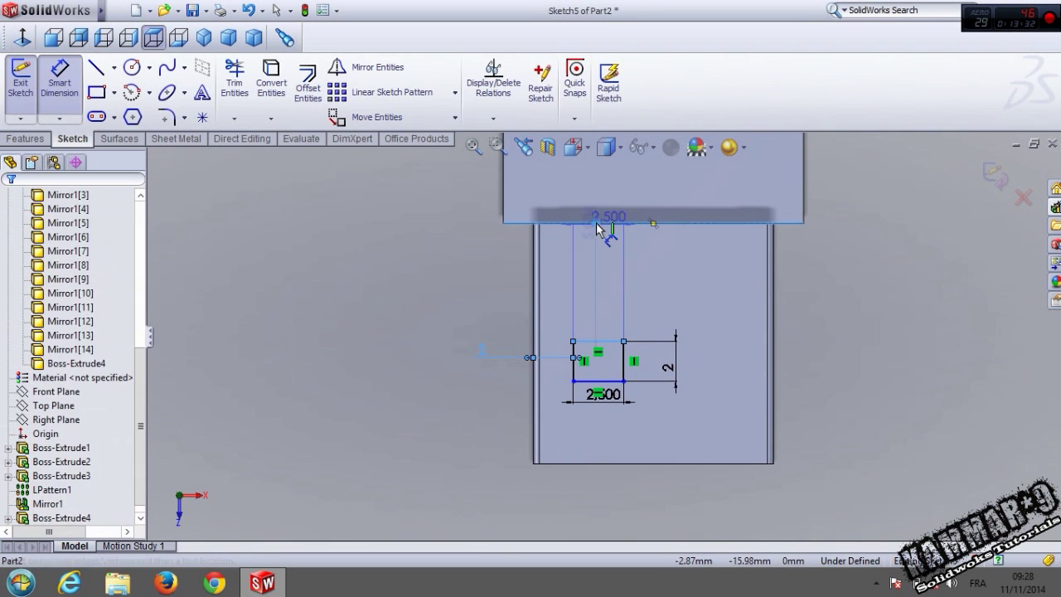
click(437, 249)
key(Return)
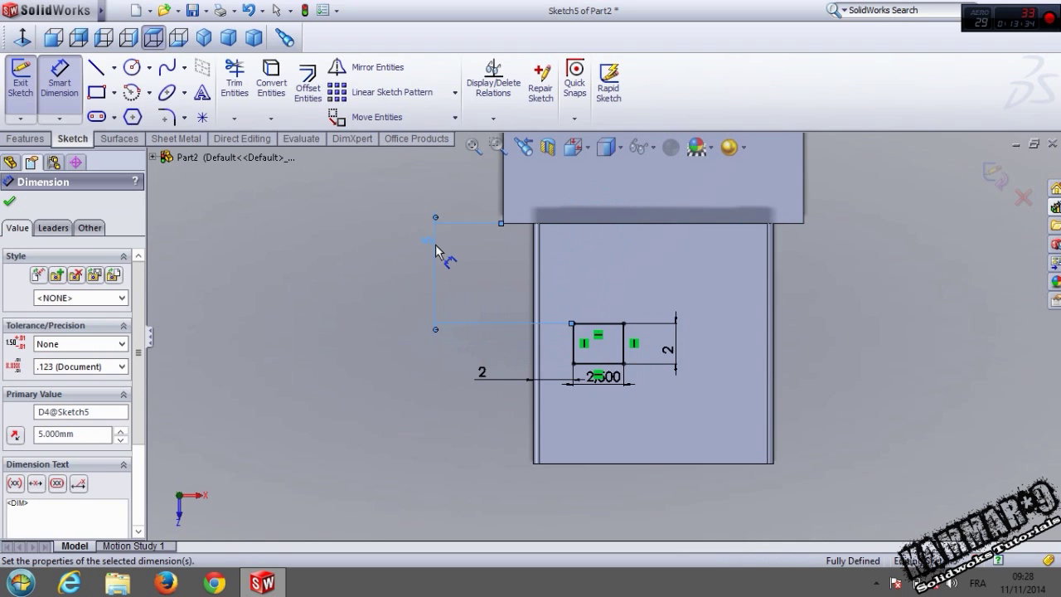
Draw a vertical centerline from the midpoint of the connector's open-end edge and mirror the rectangle across it.
click(114, 68)
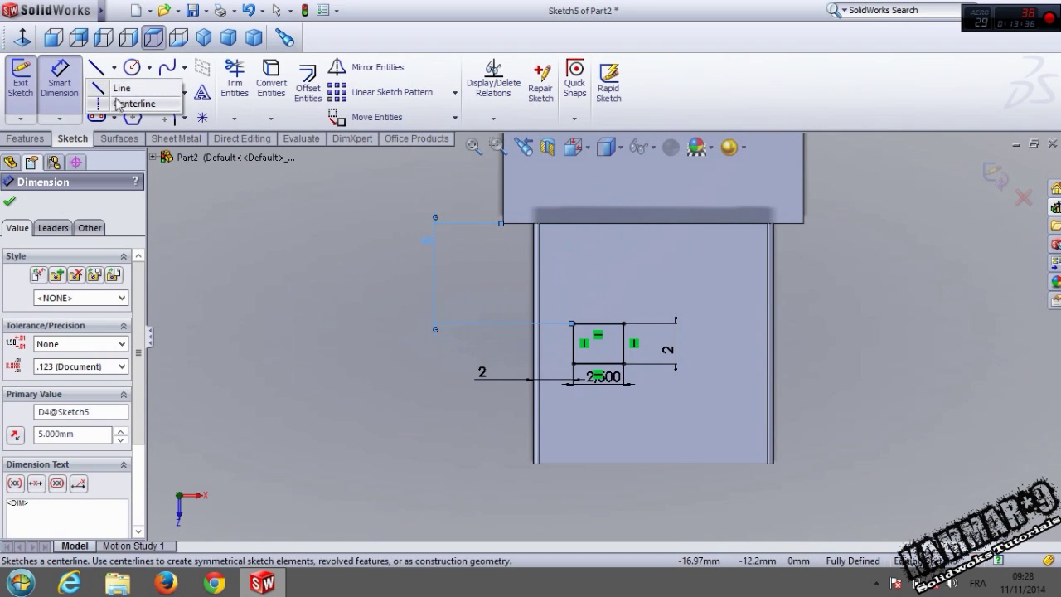
click(132, 104)
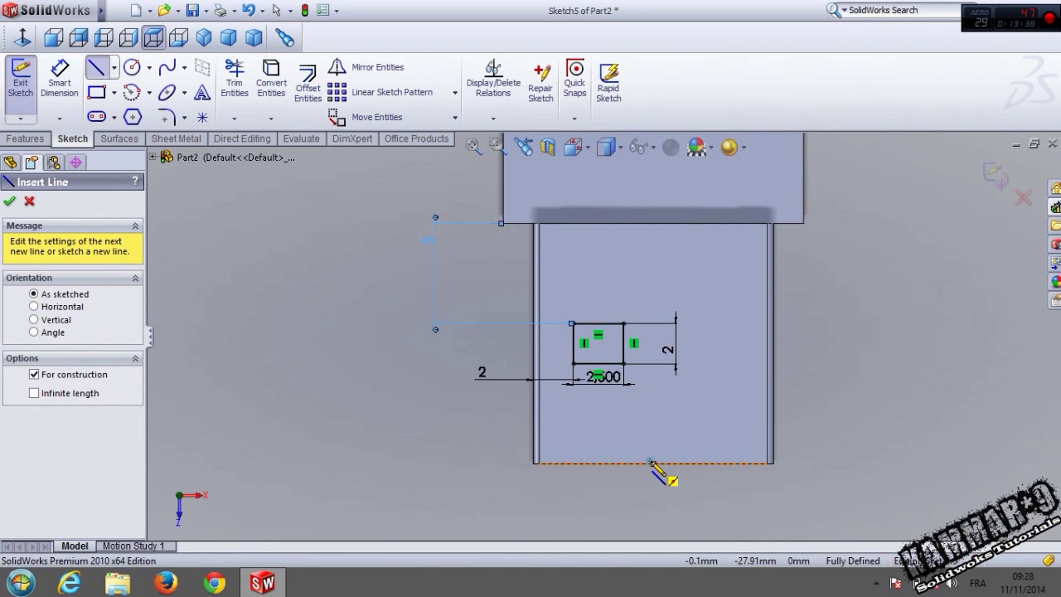
click(651, 462)
click(653, 270)
double_click(713, 296)
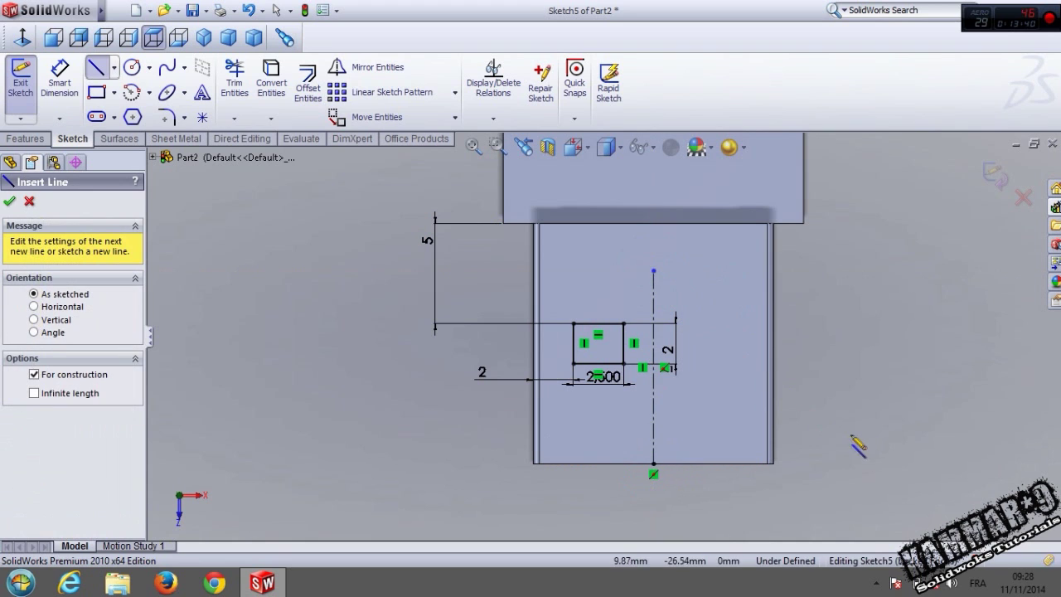
key(Escape)
mouse_move(771, 514)
mouse_down()
mouse_move(544, 249)
mouse_move(489, 257)
mouse_up()
click(365, 68)
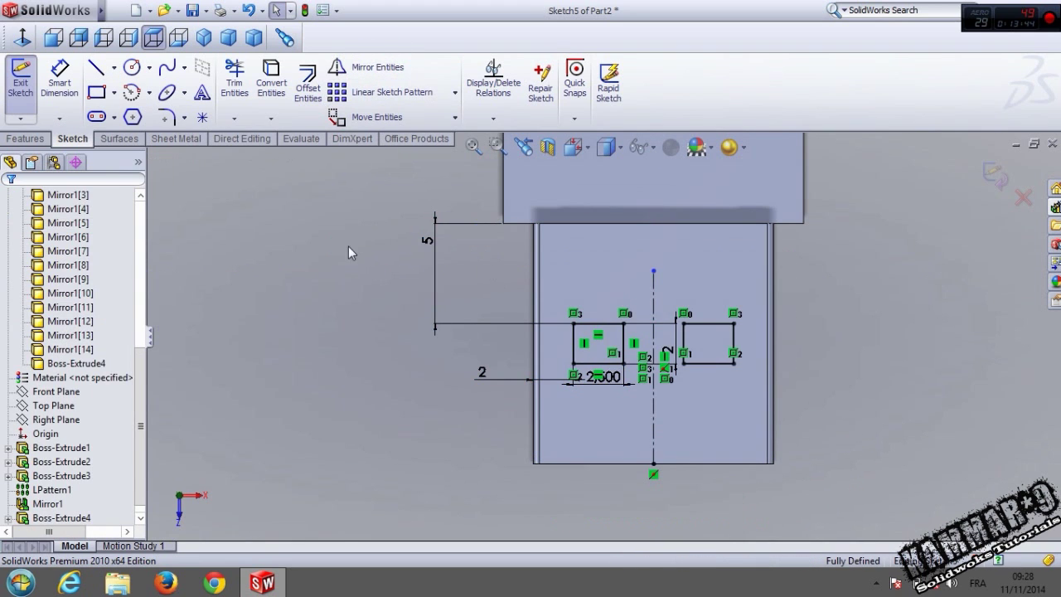
Cut the two rectangles through the connector with a 12 mm blind extruded cut.
click(47, 141)
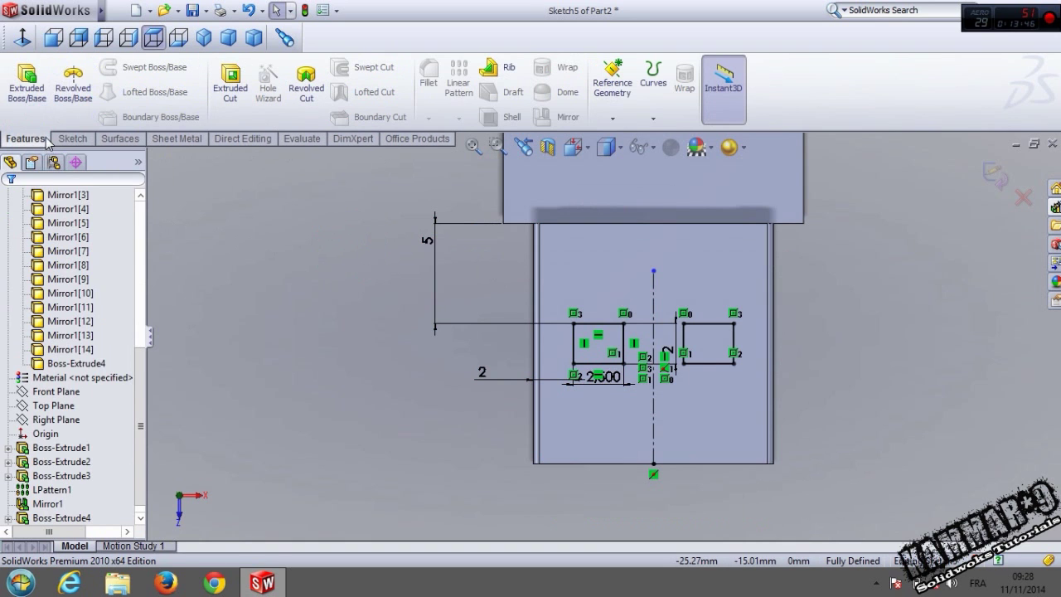
click(230, 92)
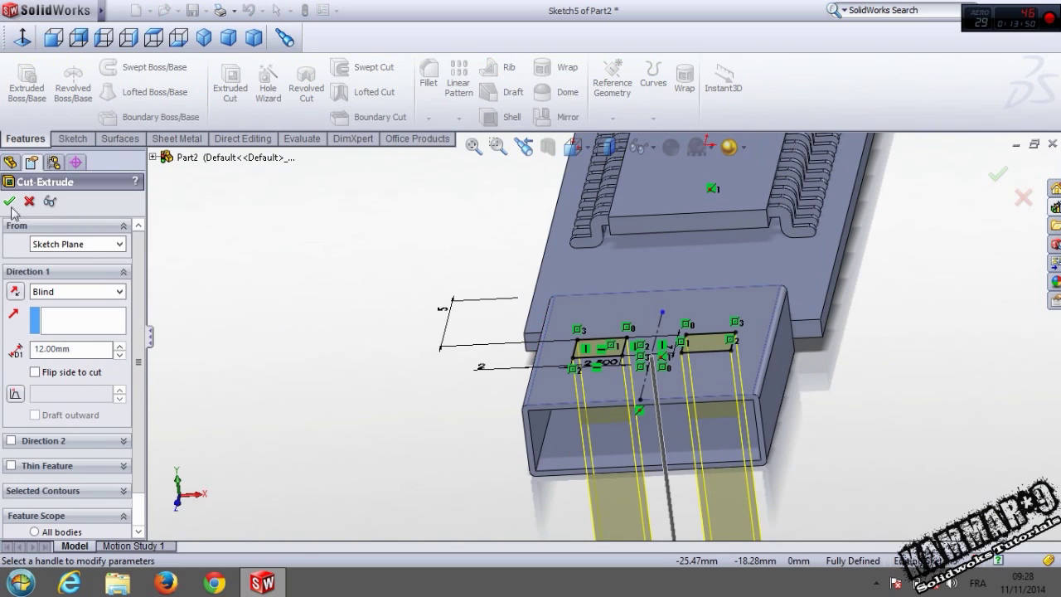
click(9, 200)
Sketch an ellipse with radii of about 0.92 and 0.5 mm on the connector's upper face, between one square hole and the board, aligned with the hole's midpoint.
middle_drag(527, 427, 531, 331)
click(679, 378)
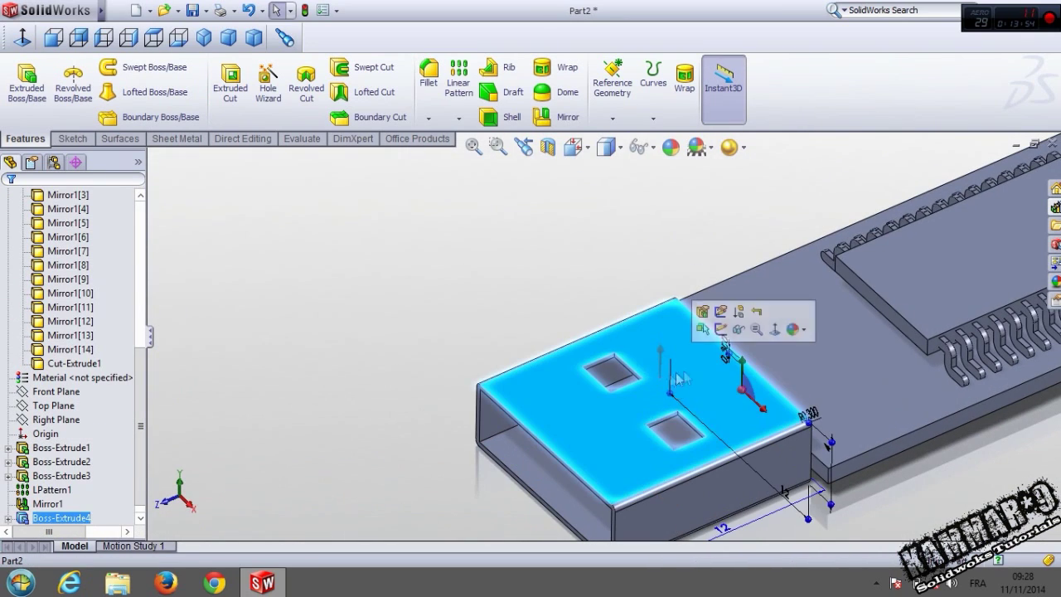
click(721, 328)
click(23, 39)
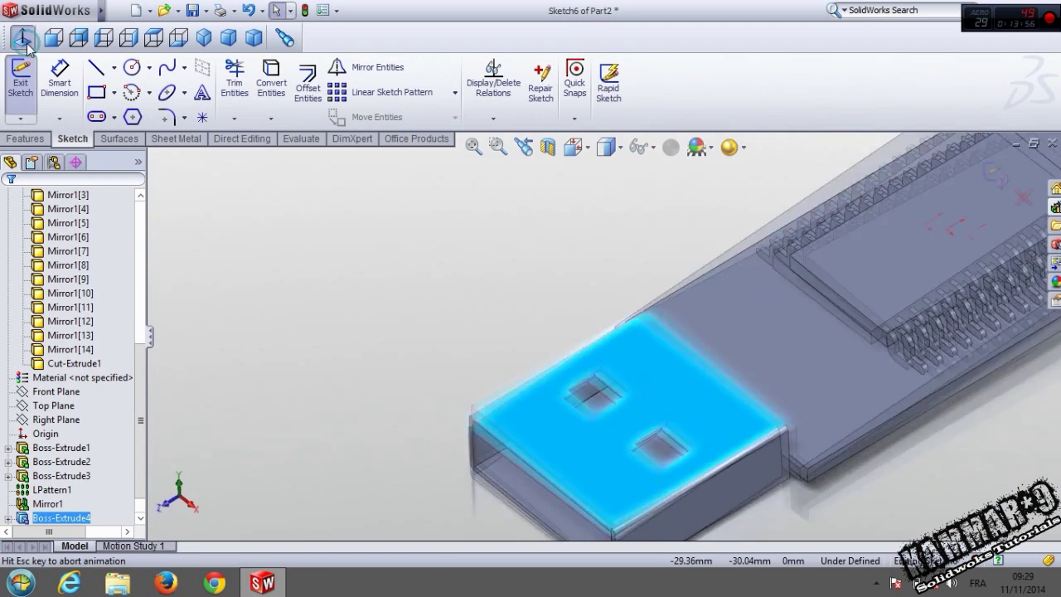
click(165, 94)
scroll(613, 452, down, 5)
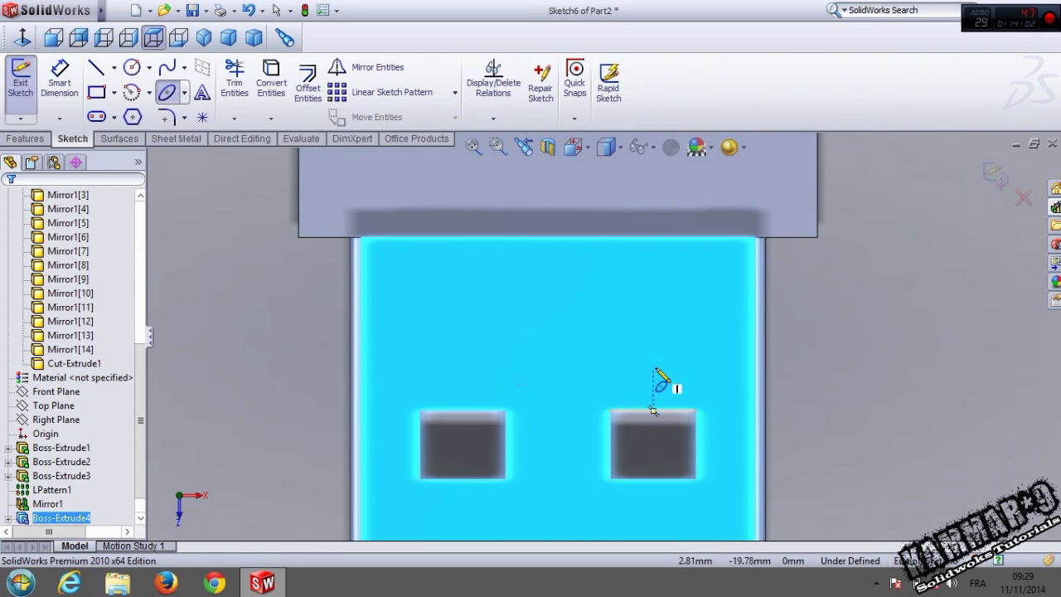
click(654, 356)
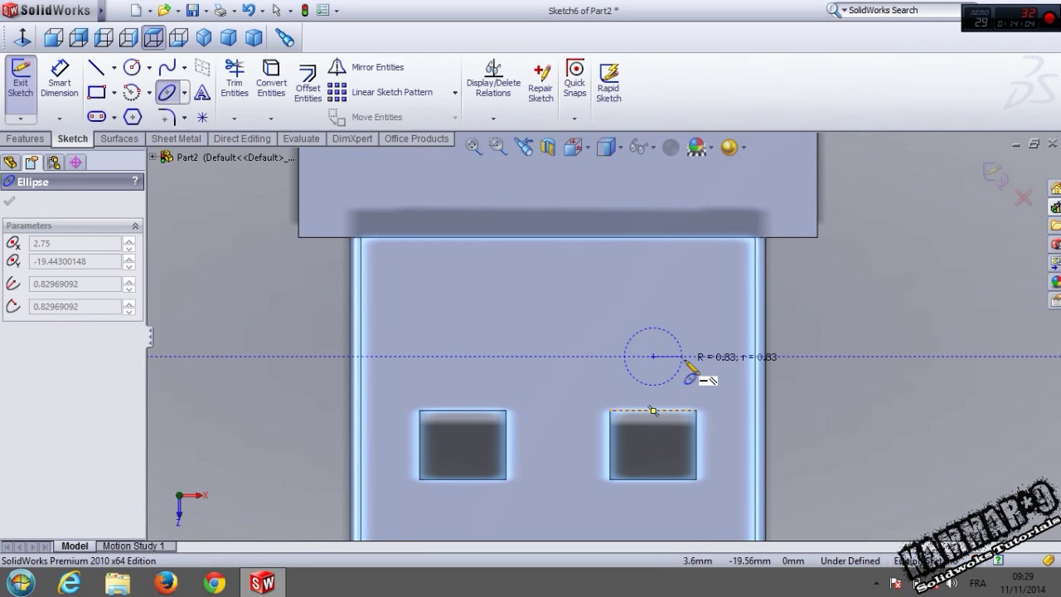
click(685, 358)
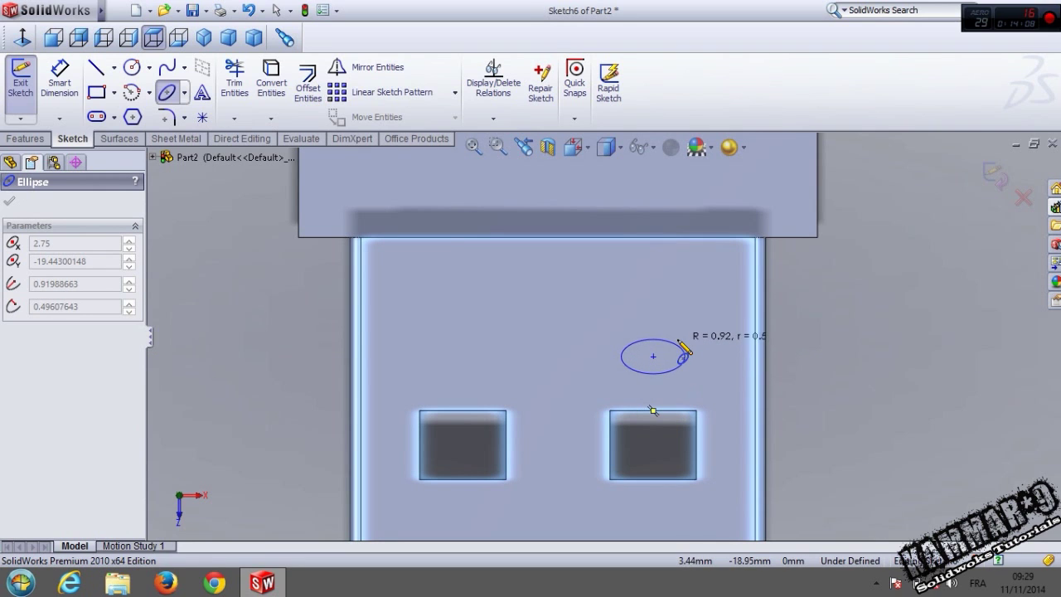
click(681, 346)
Draw a vertical centerline from the midpoint of the connector's board-side edge and mirror the ellipse across it.
click(114, 67)
click(125, 102)
mouse_move(557, 238)
mouse_down()
mouse_move(559, 391)
mouse_move(558, 373)
mouse_up()
key(Escape)
drag(398, 222, 706, 396)
click(362, 68)
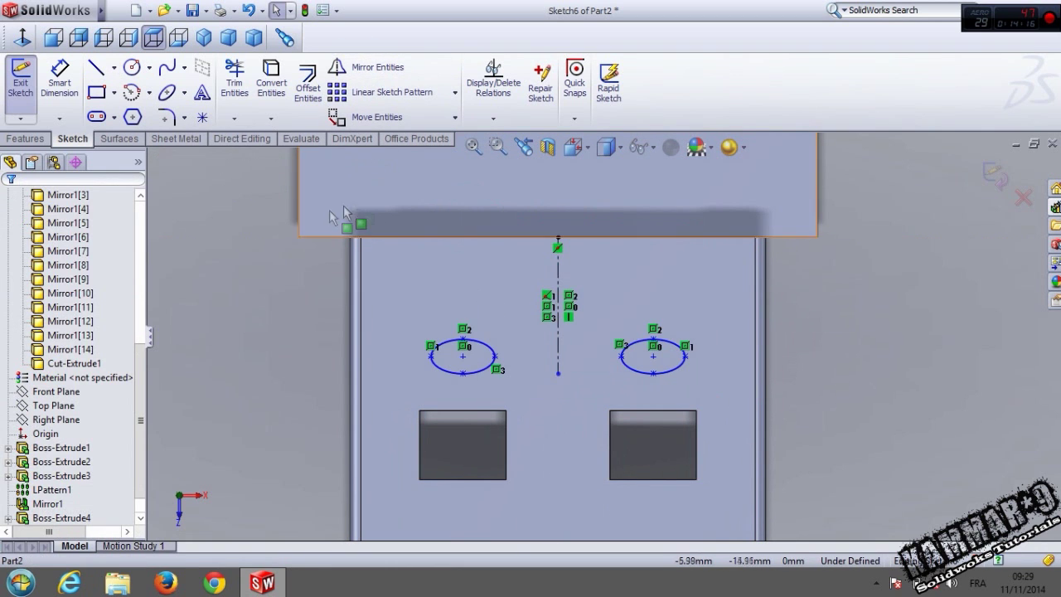
Cut the two ellipses into the connector's upper face with a 0.1 mm blind extruded cut.
click(41, 141)
click(230, 93)
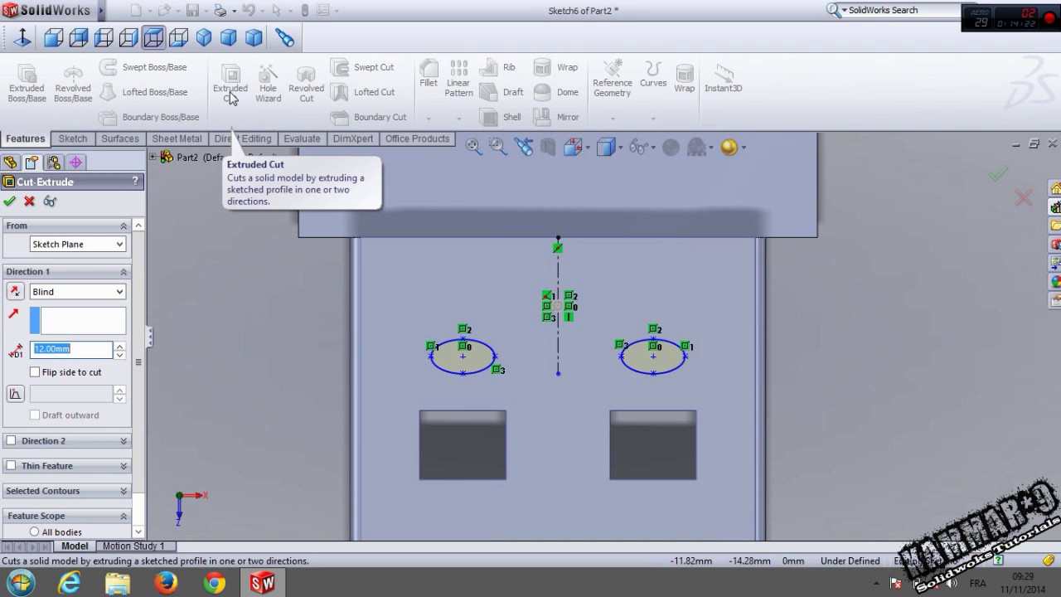
mouse_move(398, 374)
middle_down()
mouse_move(403, 232)
mouse_move(356, 189)
middle_up()
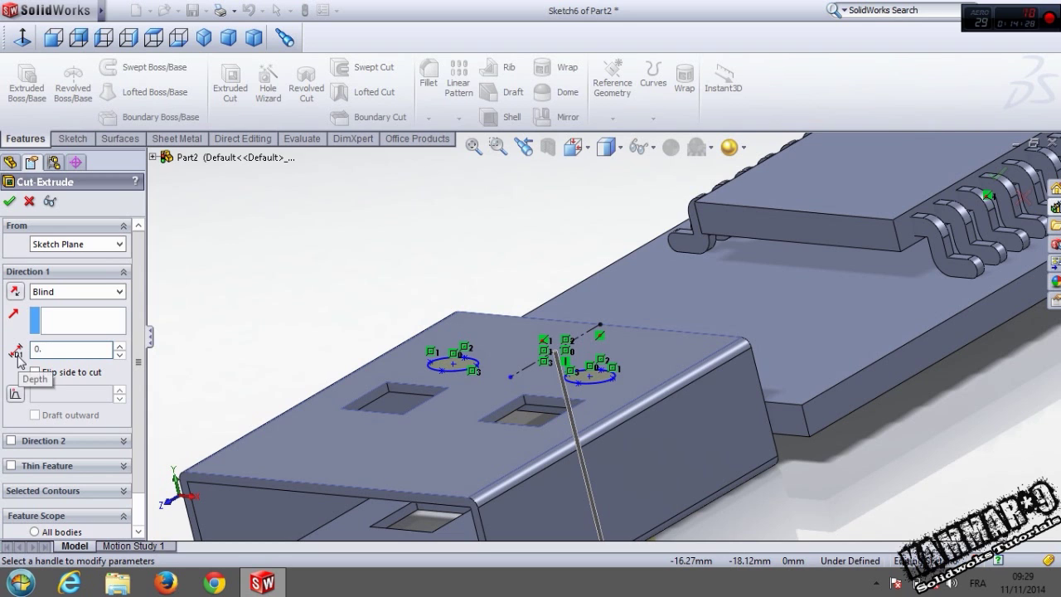
key(Return)
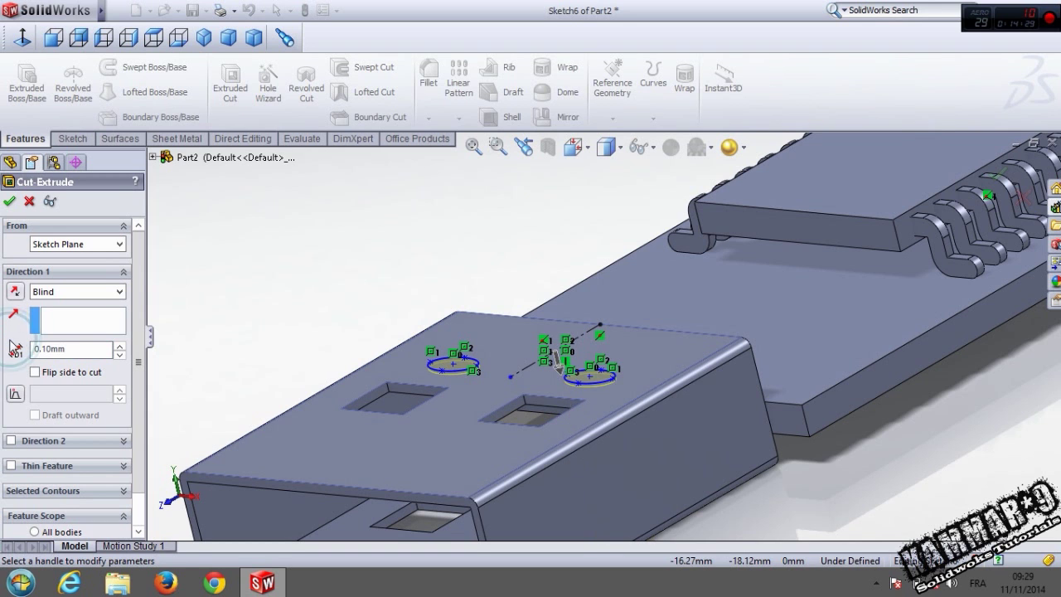
click(11, 203)
scroll(404, 362, down, 3)
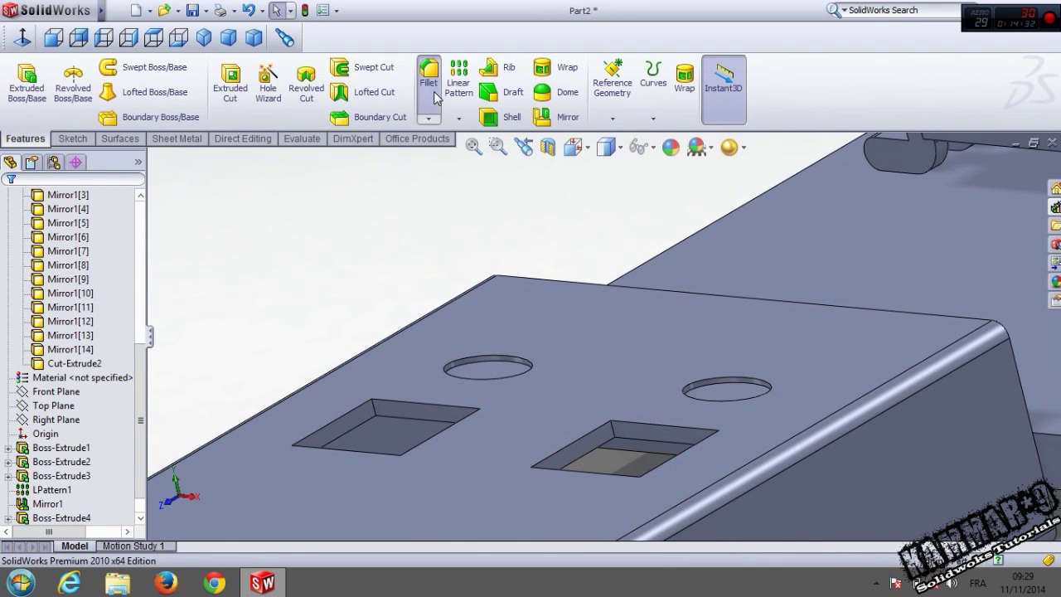
Fillet the floor edges of both elliptical recesses with a 0.1 mm constant radius.
click(435, 95)
text(0.1)
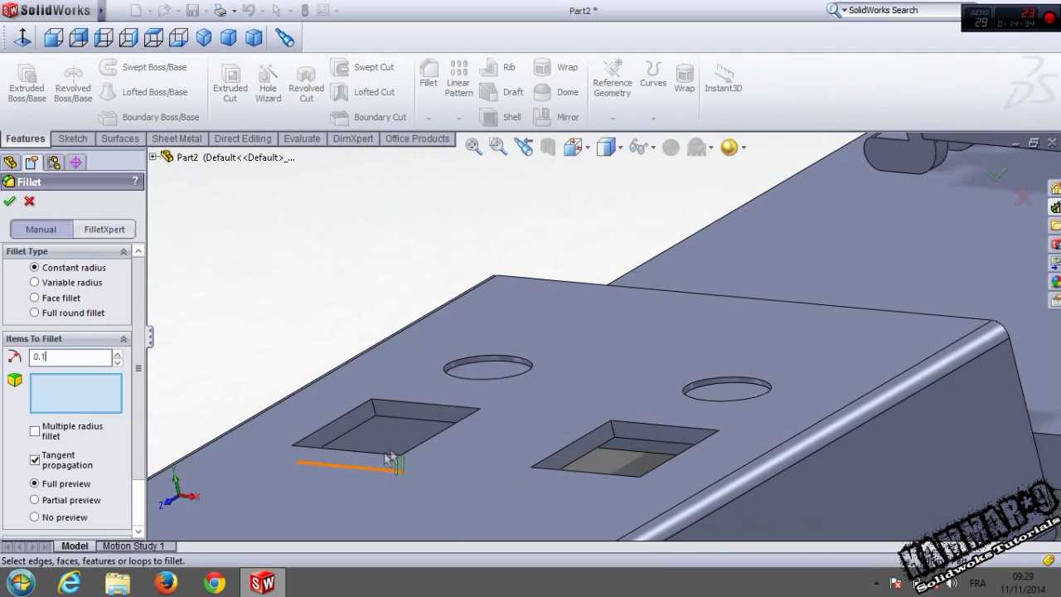
click(486, 375)
click(710, 394)
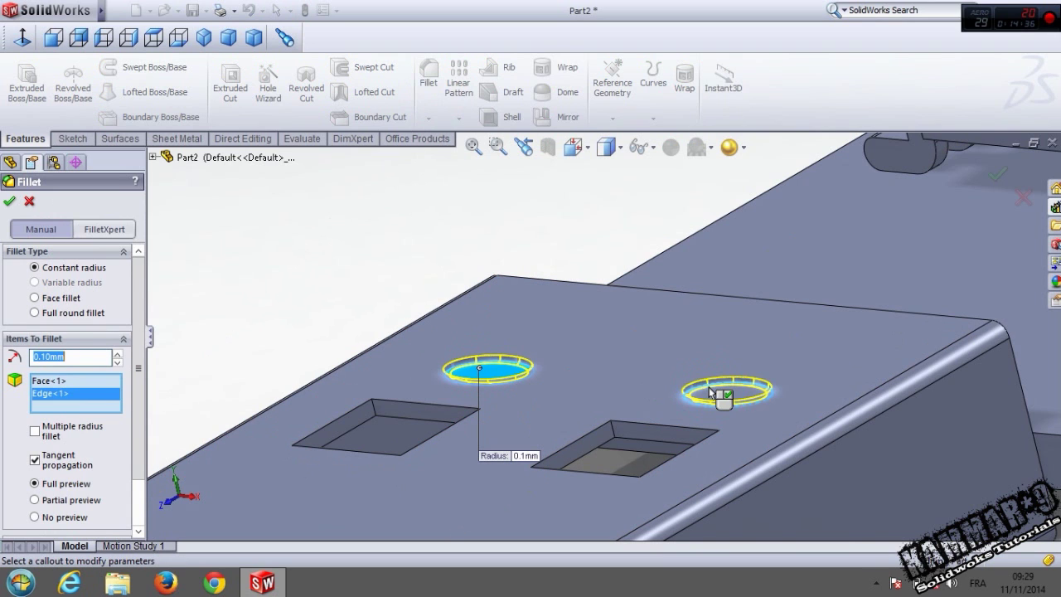
right_click(710, 394)
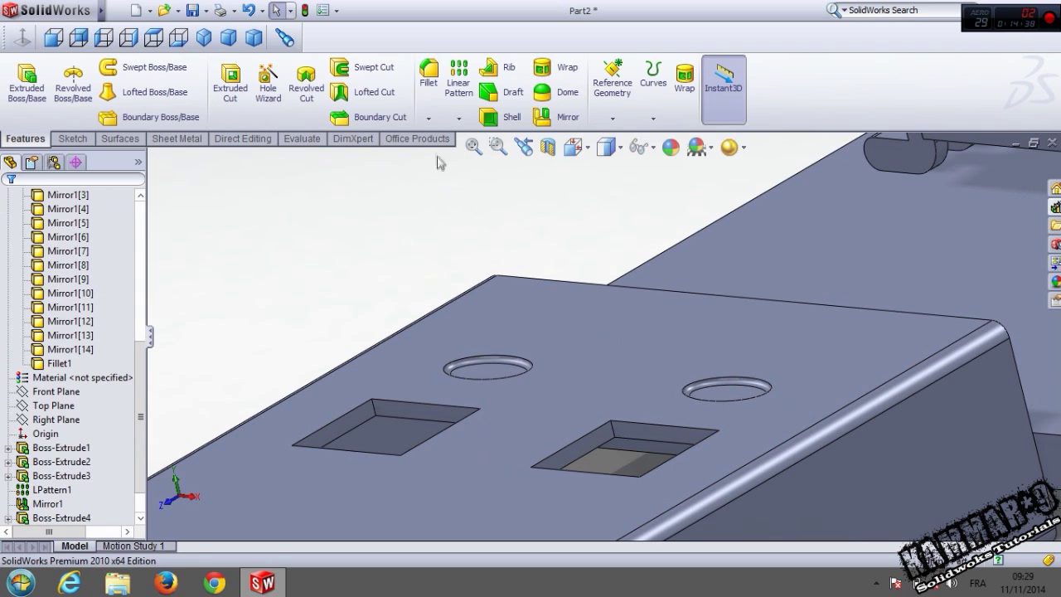
Fillet the upper rim edges of both elliptical recesses with a 0.1 mm radius.
click(433, 83)
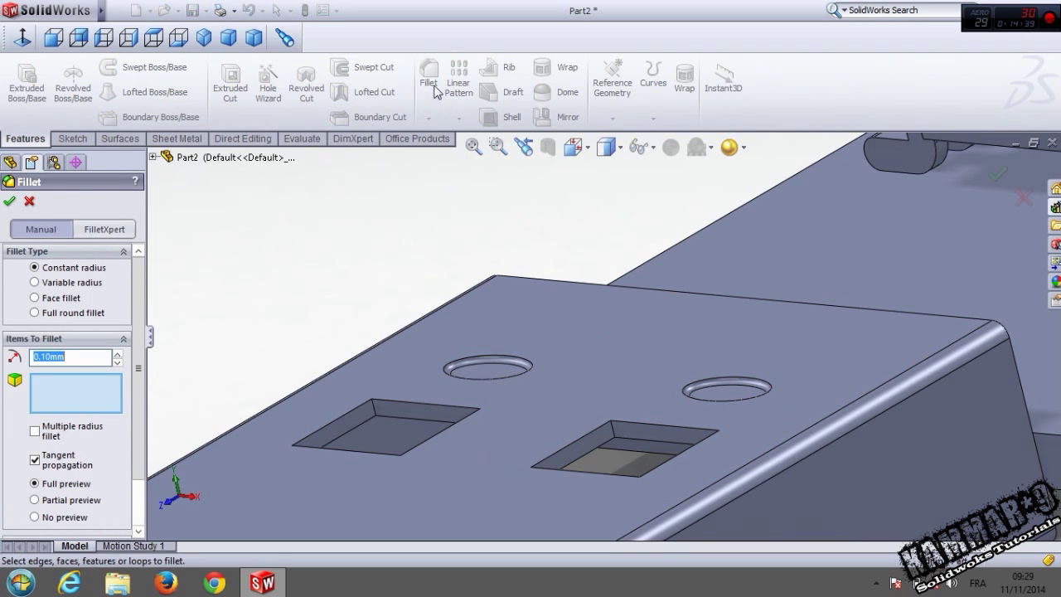
click(489, 365)
click(701, 387)
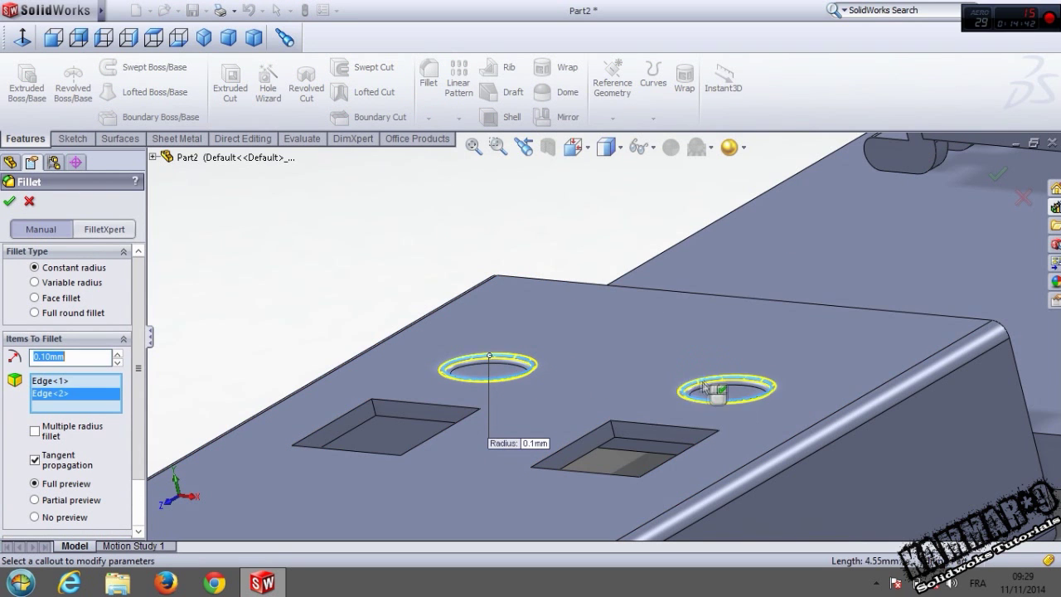
scroll(617, 384, up, 3)
scroll(540, 355, down, 2)
scroll(540, 355, down, 1)
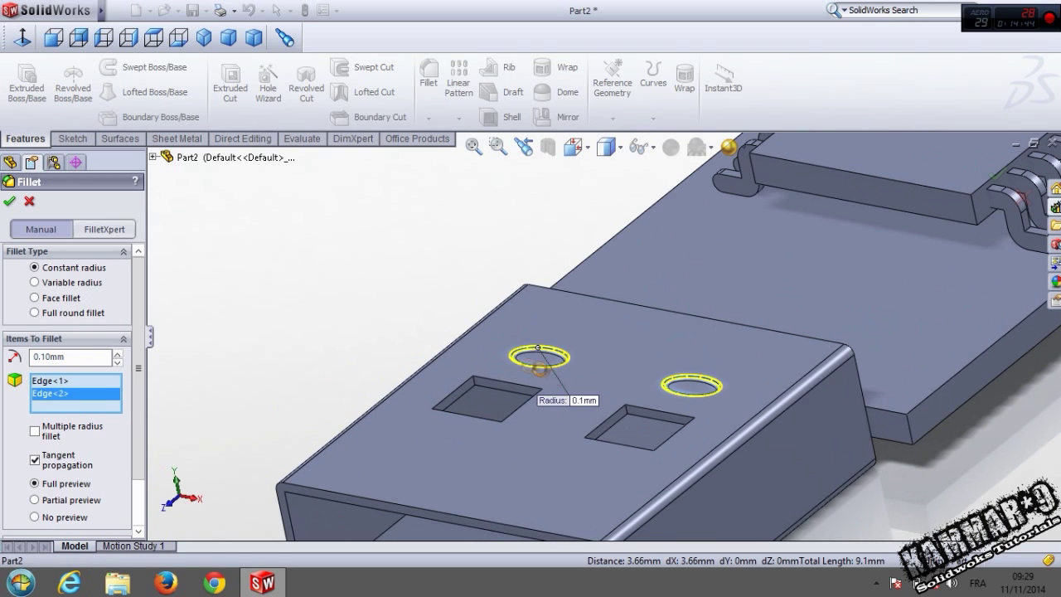
click(9, 201)
middle_drag(486, 429, 495, 443)
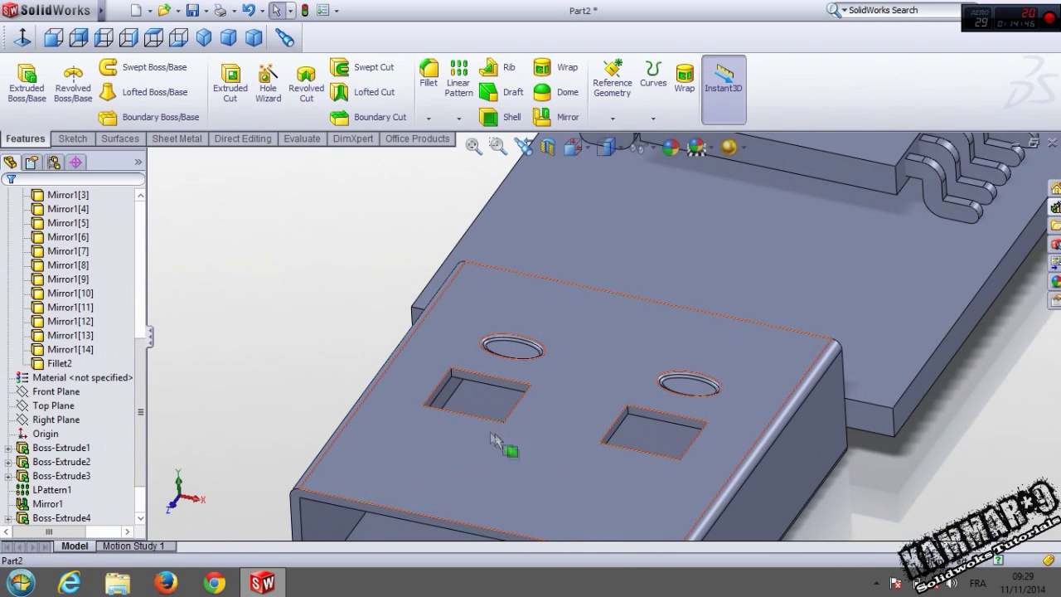
Edit the sketch of the square-hole cut and round the four corners of the dimensioned rectangle with 0.3 mm sketch fillets.
drag(143, 437, 143, 514)
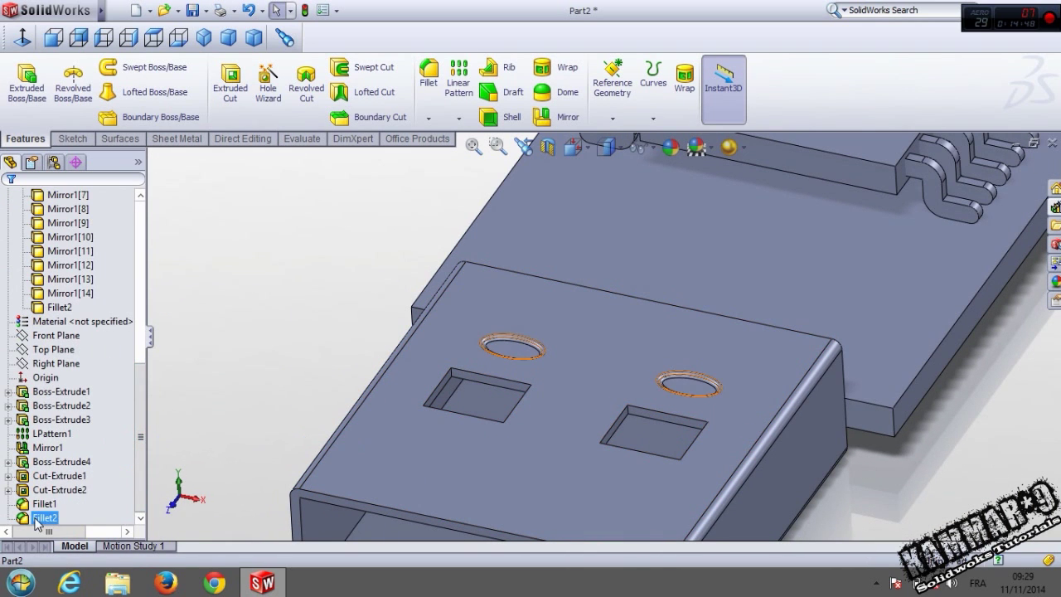
click(43, 491)
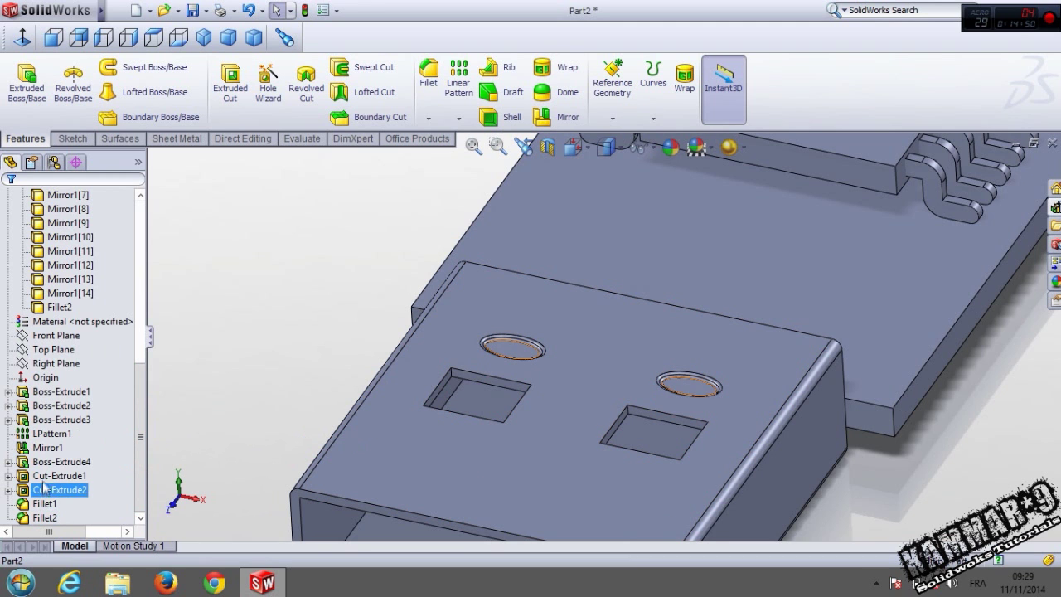
click(73, 441)
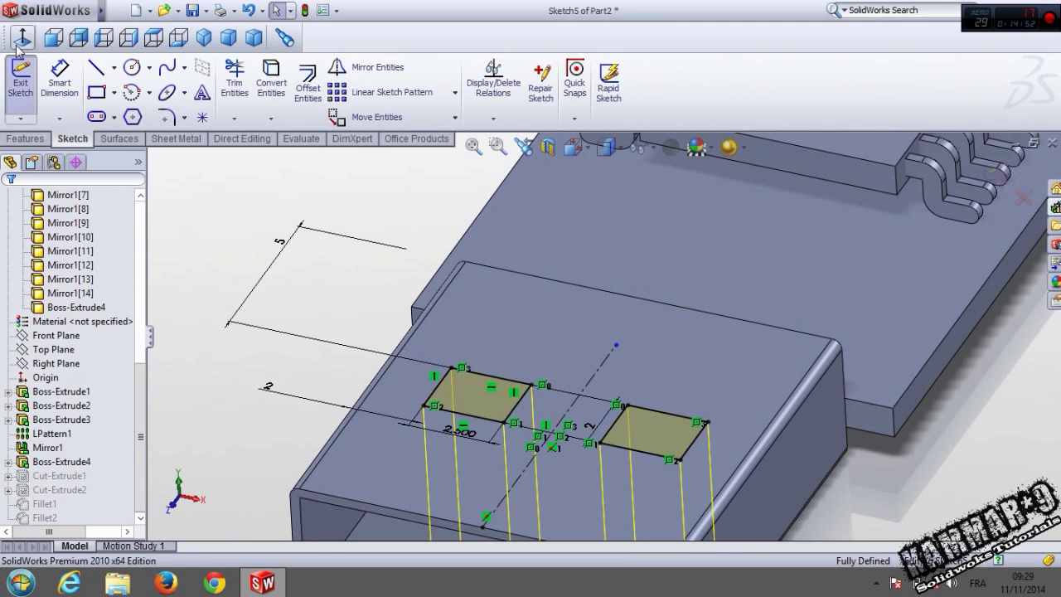
click(18, 47)
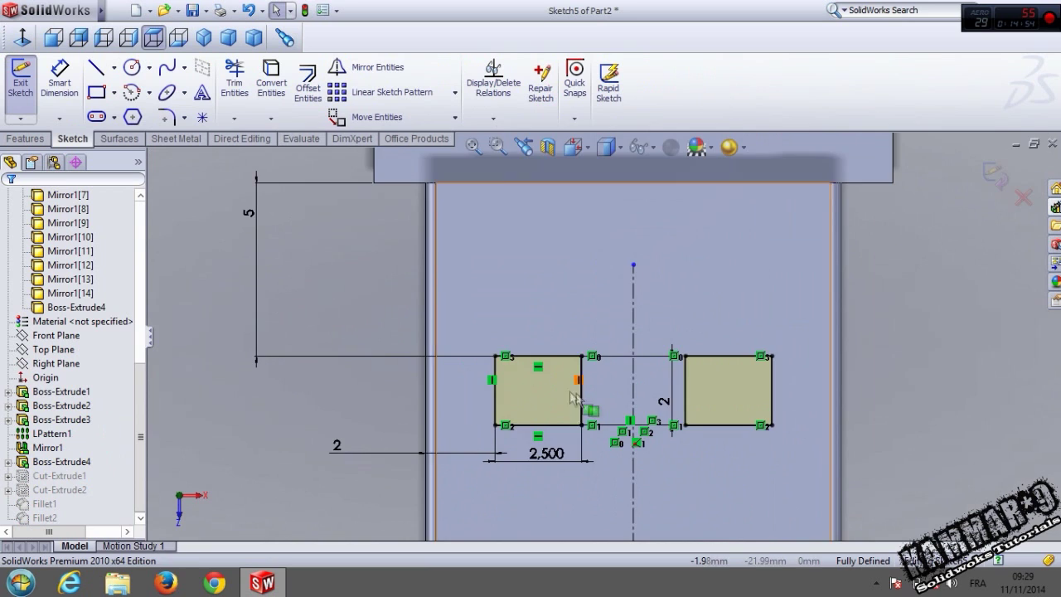
scroll(553, 389, down, 3)
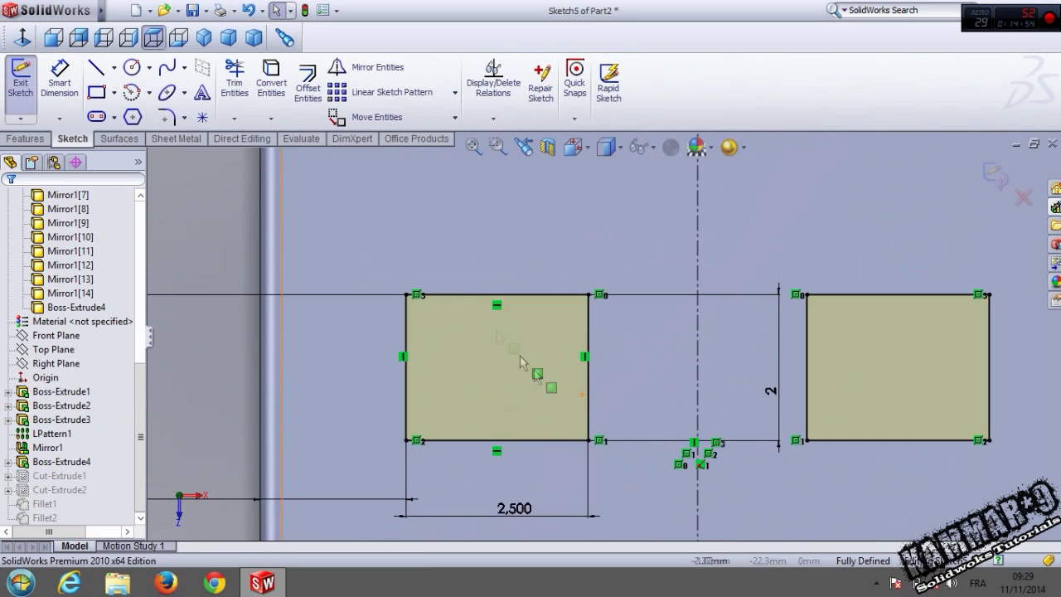
click(170, 118)
click(412, 297)
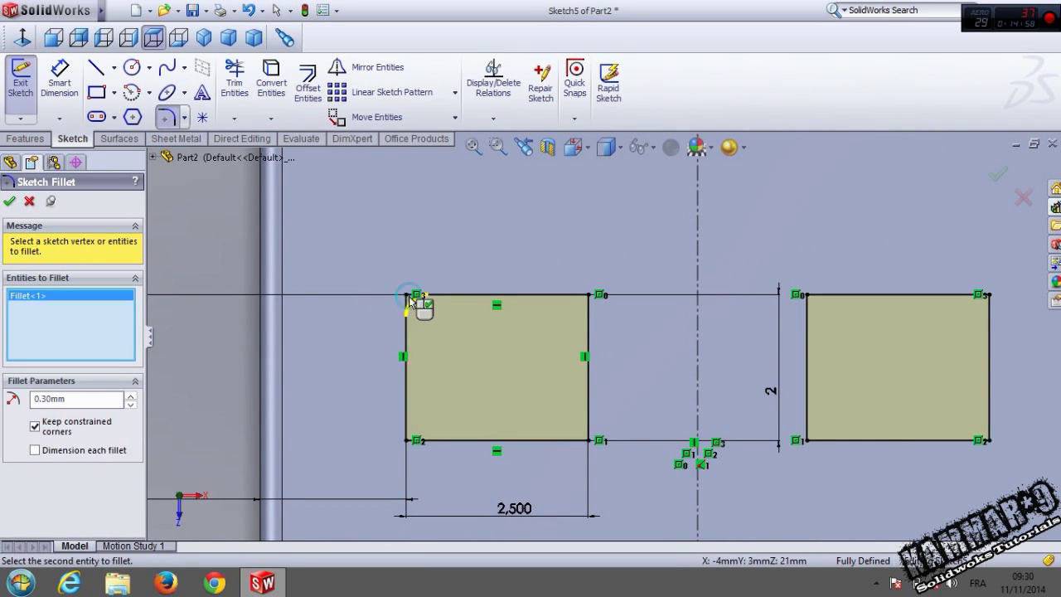
click(408, 442)
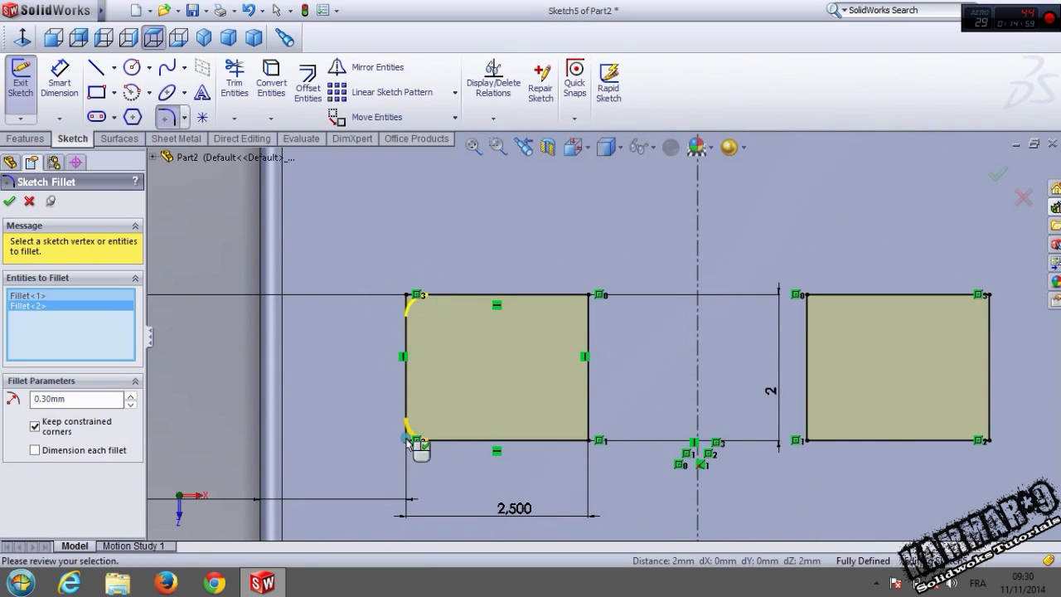
click(589, 441)
click(596, 295)
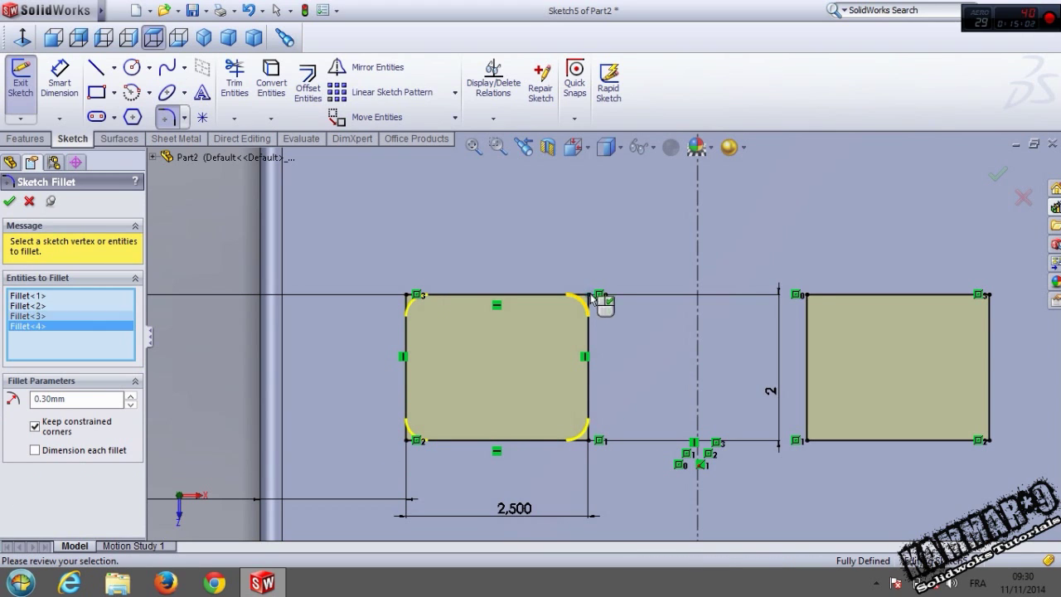
Round the mirrored rectangle's corners with the same 0.3 mm sketch fillets and exit the sketch.
click(797, 295)
click(810, 440)
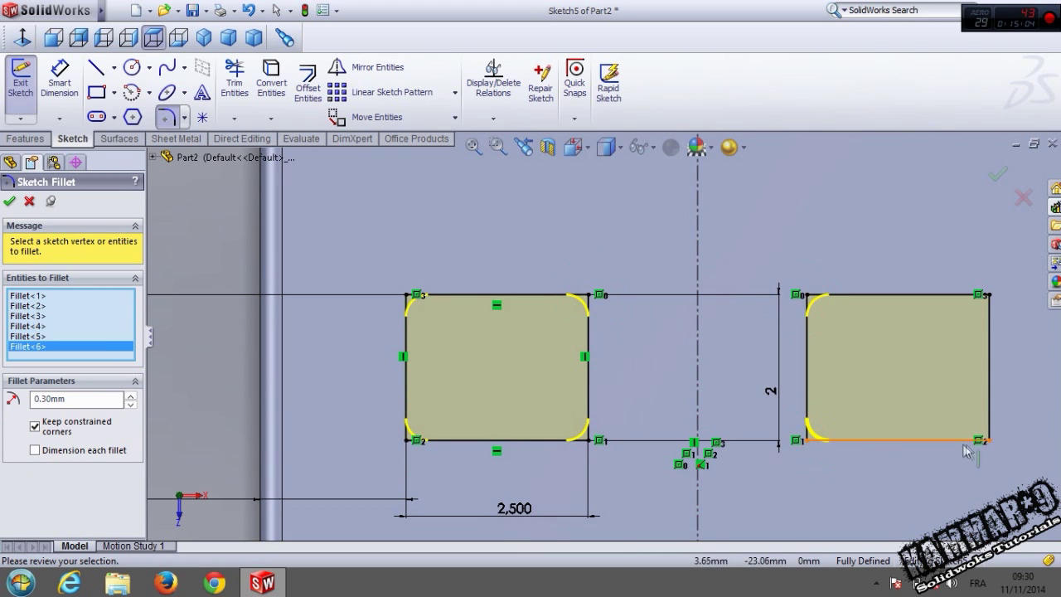
click(986, 440)
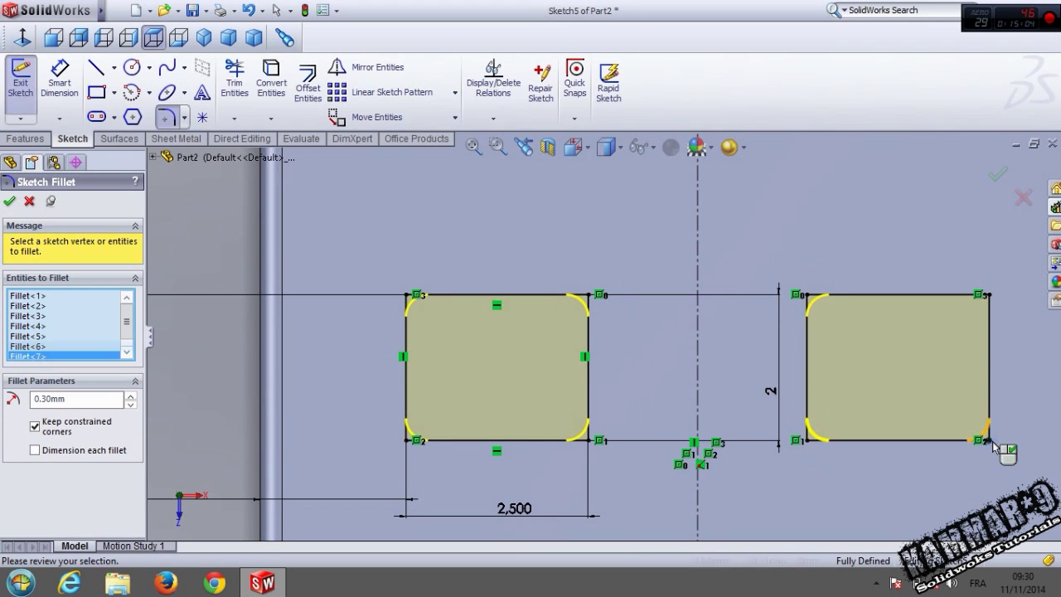
click(999, 178)
click(997, 176)
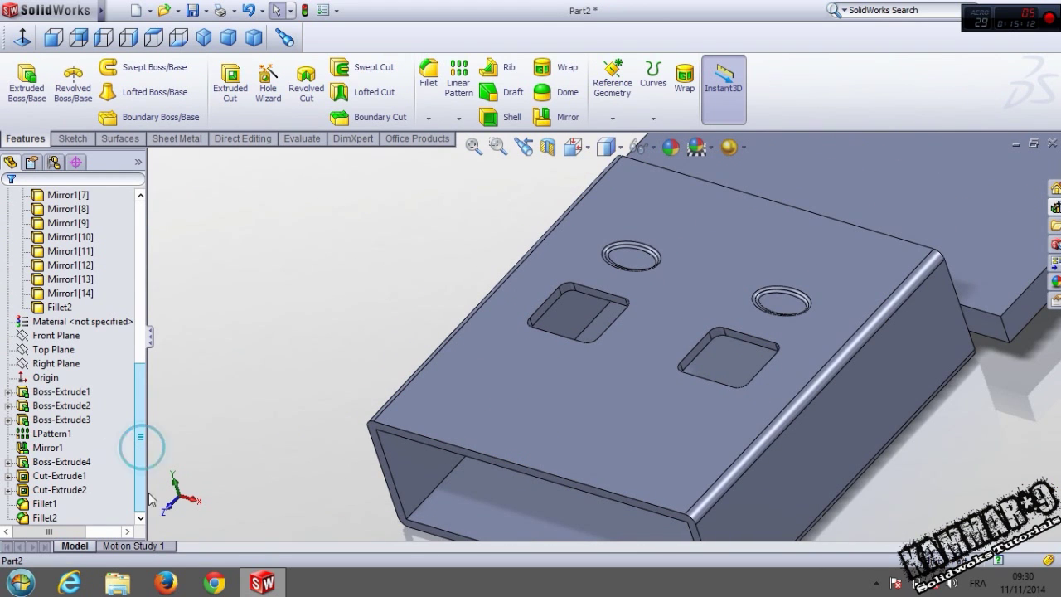
Edit the 0.1 mm recess-rim fillet to include the rims of both square holes on the connector's upper face.
click(57, 476)
click(537, 312)
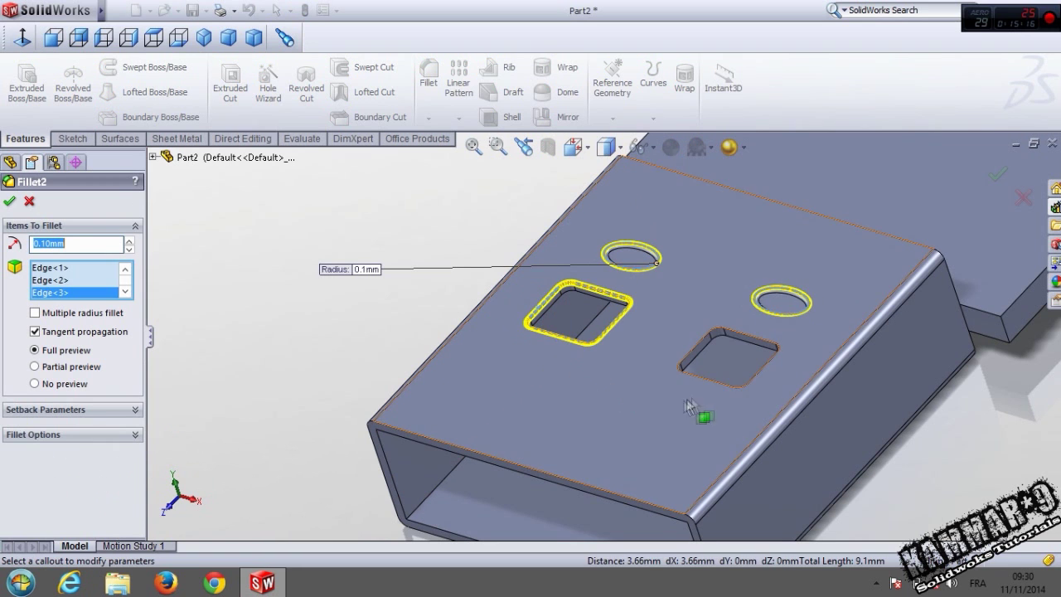
click(720, 389)
Add the outer rims of both square holes on the connector's lower face to the 0.1 mm fillet.
middle_drag(755, 467, 662, 190)
scroll(661, 190, up, 2)
scroll(734, 498, down, 4)
scroll(721, 480, down, 5)
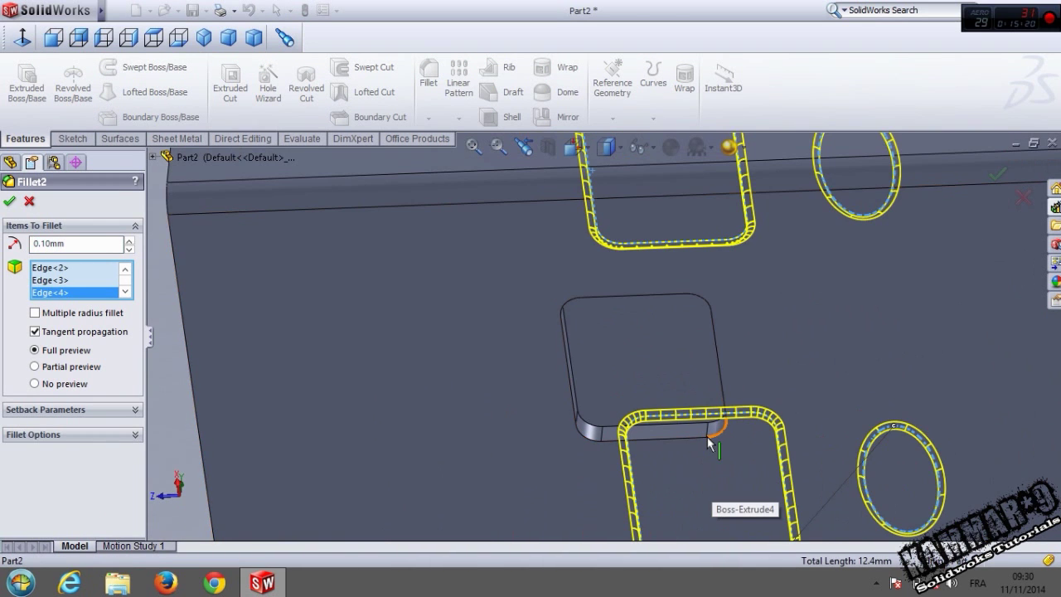
click(709, 437)
scroll(702, 455, up, 3)
scroll(701, 457, up, 3)
scroll(685, 487, down, 3)
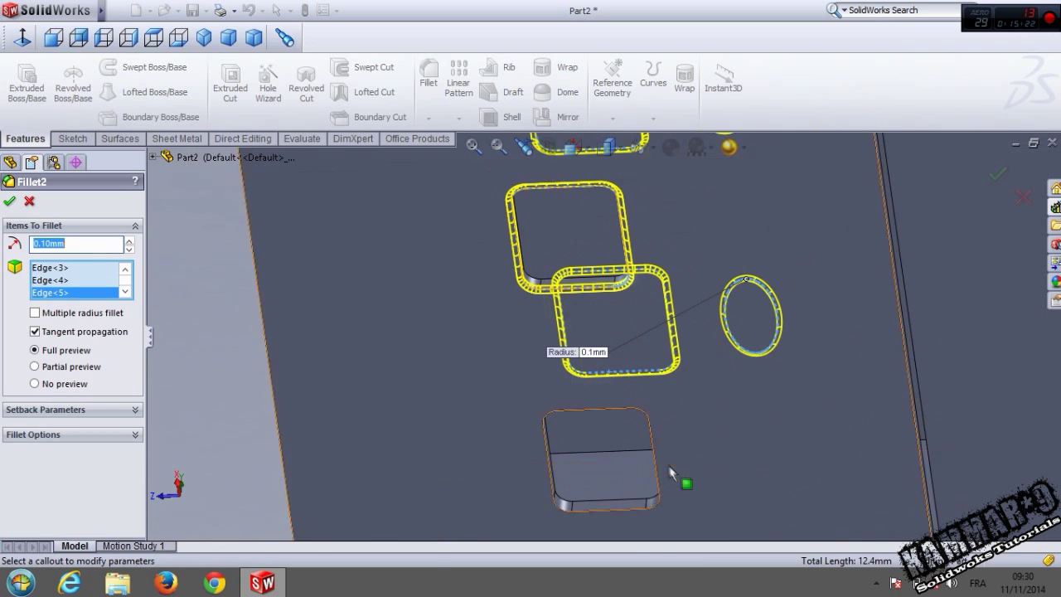
click(659, 457)
Add the outer edge of the connector's open end to the 0.1 mm fillet and apply it.
scroll(621, 390, up, 4)
middle_drag(621, 389, 595, 403)
scroll(594, 403, up, 2)
scroll(468, 244, down, 3)
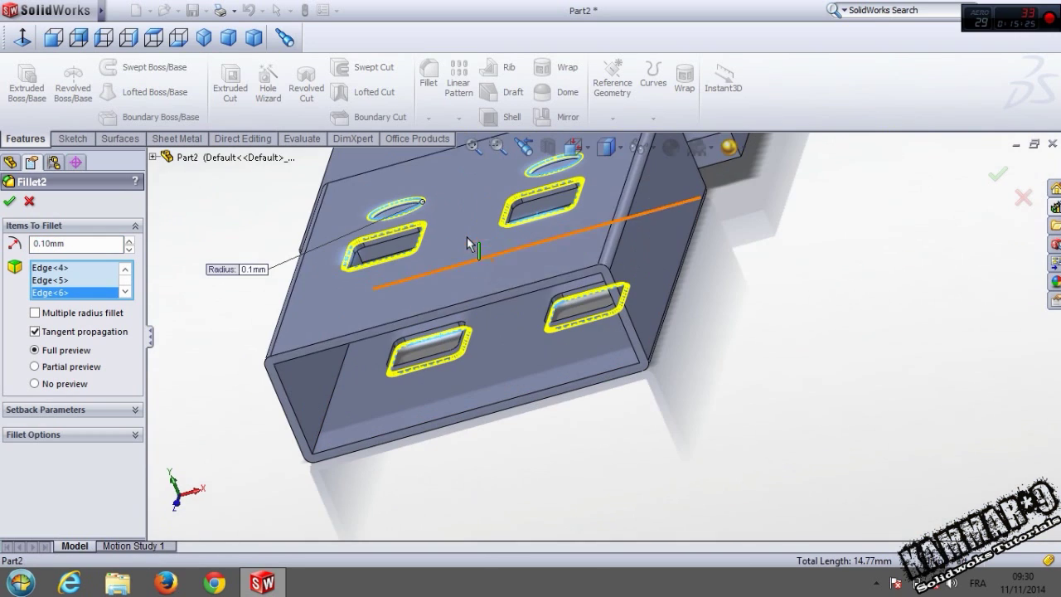
click(552, 282)
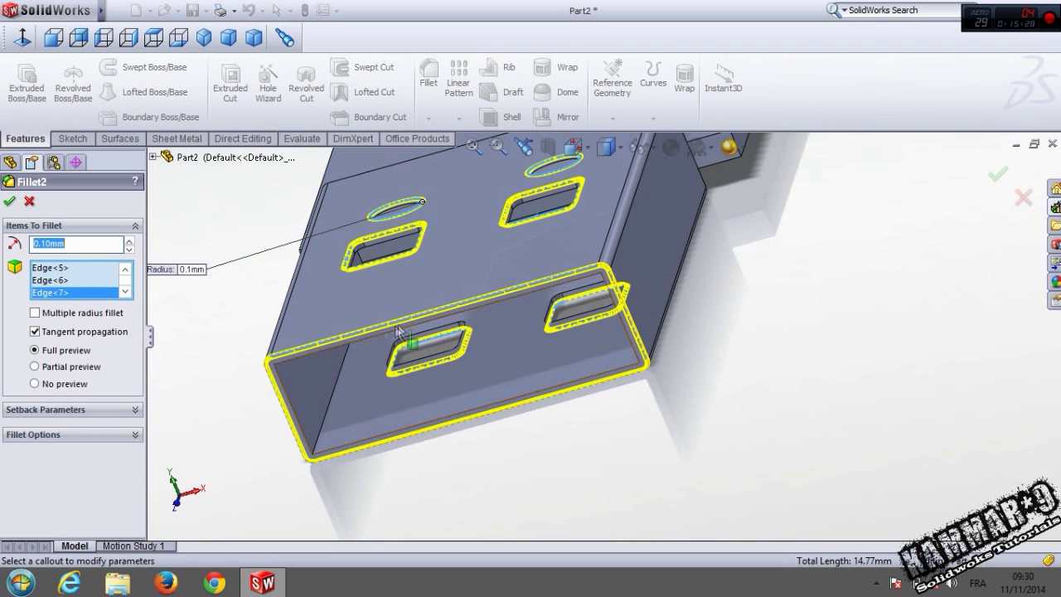
click(9, 202)
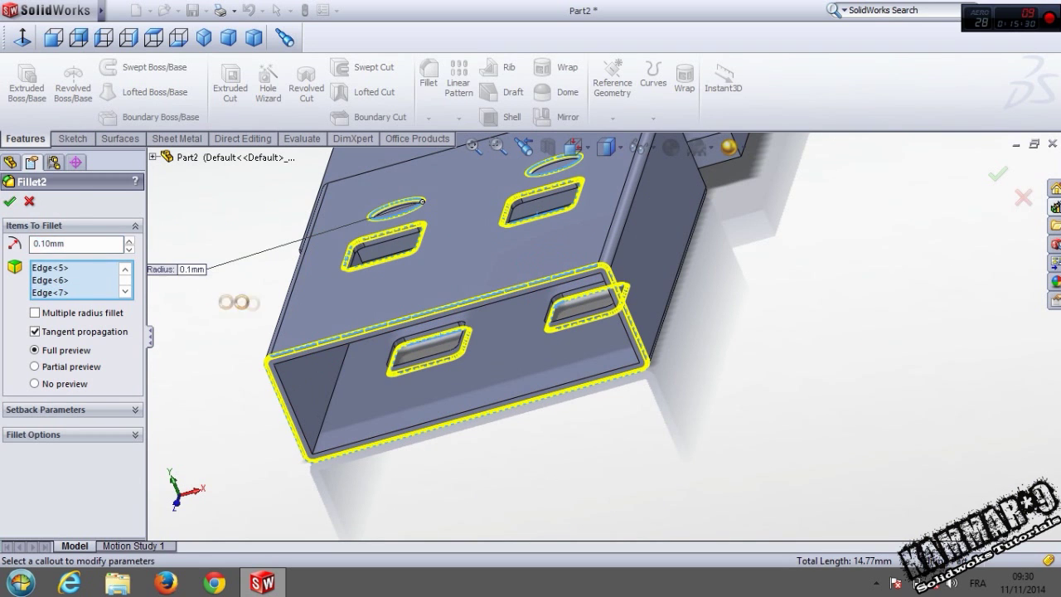
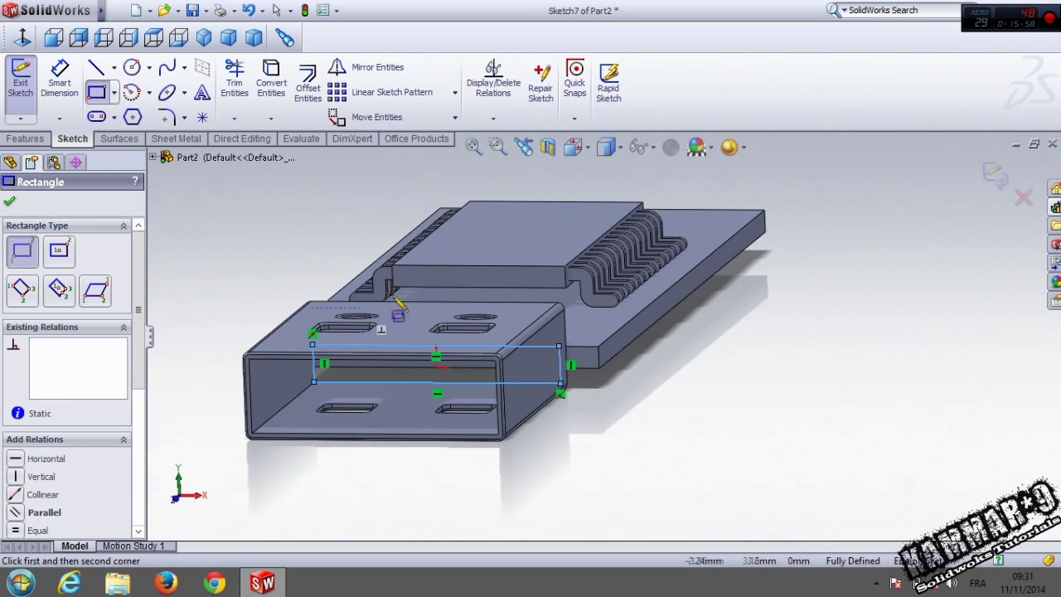
Extrude the rectangle sketched inside the connector up to the open-end face using Up To Surface, with Merge result off.
click(25, 139)
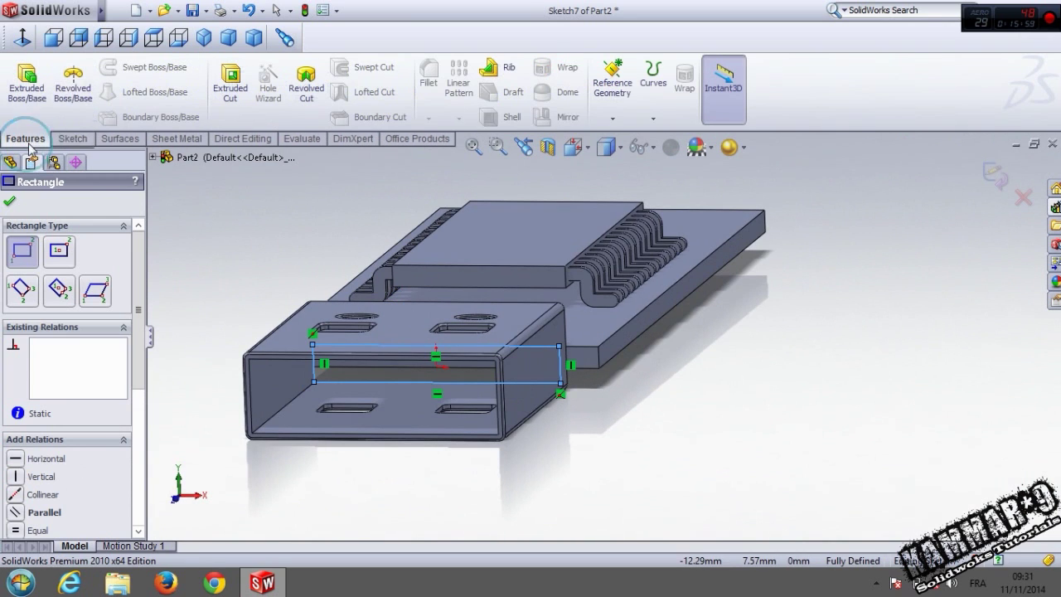
click(46, 98)
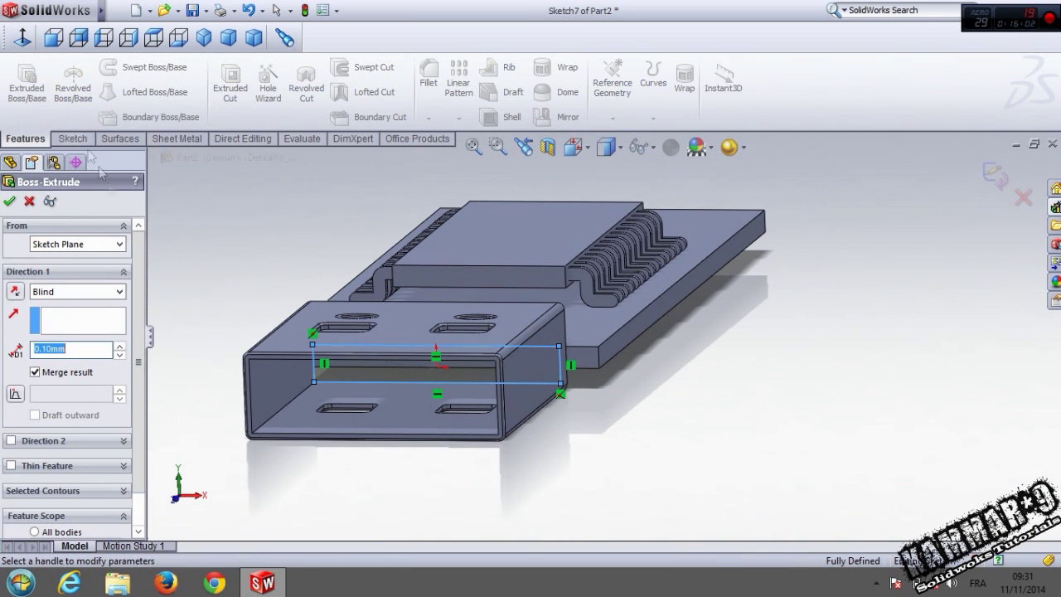
click(65, 291)
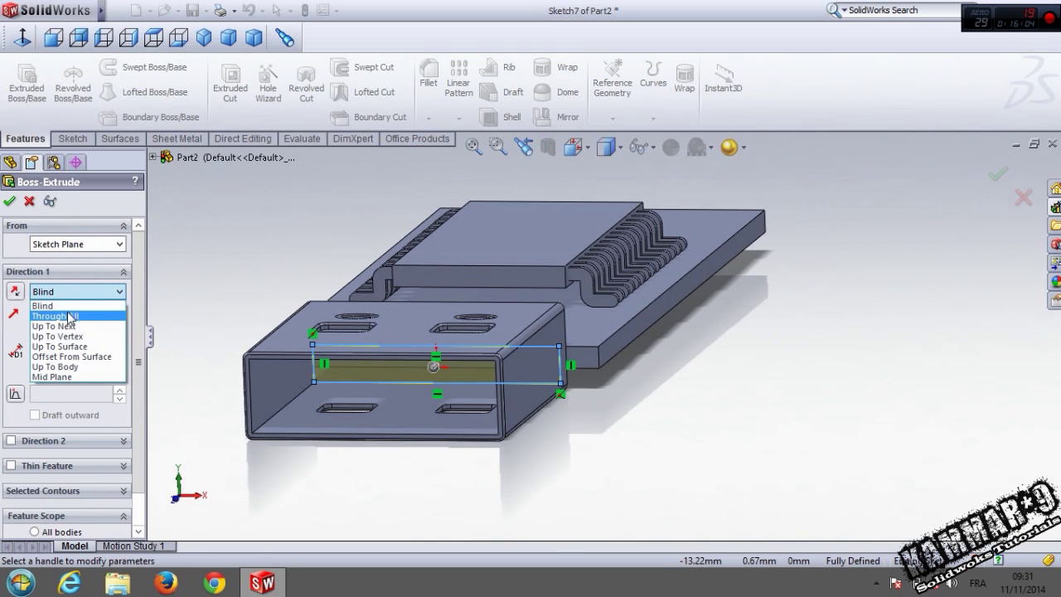
click(71, 345)
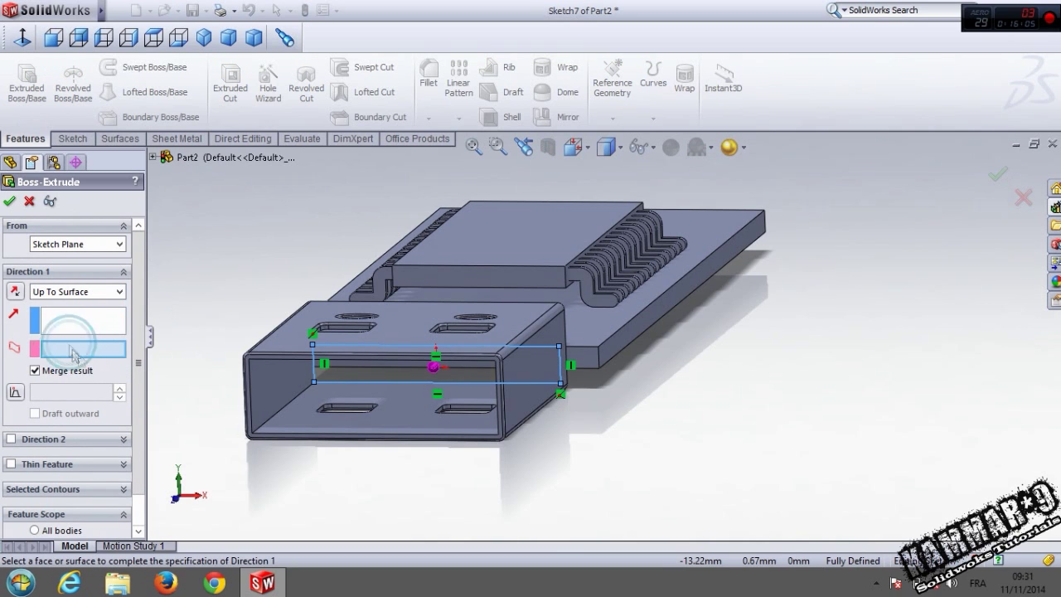
click(249, 423)
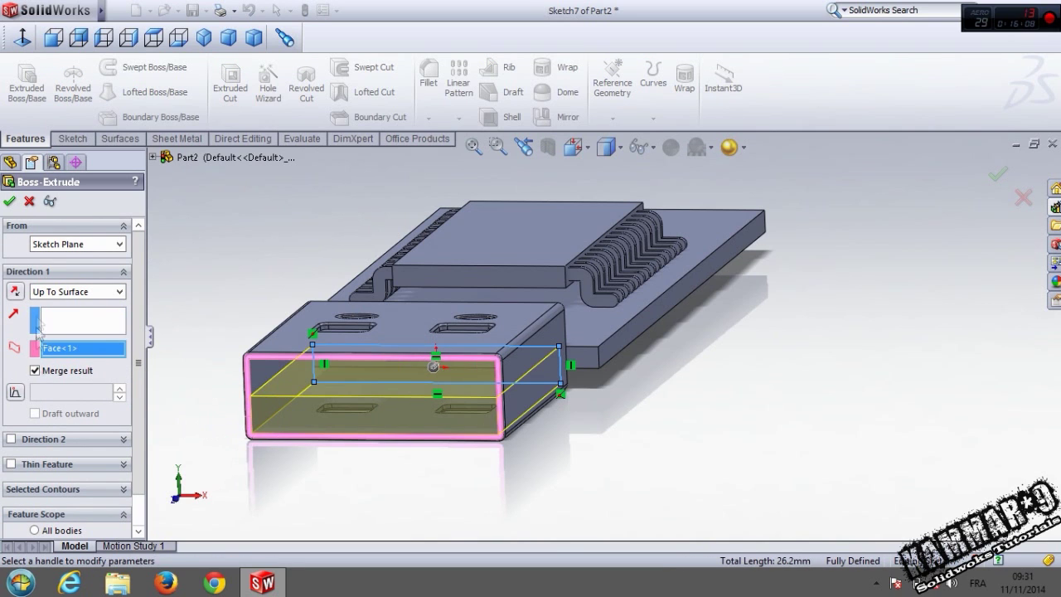
click(35, 371)
click(10, 202)
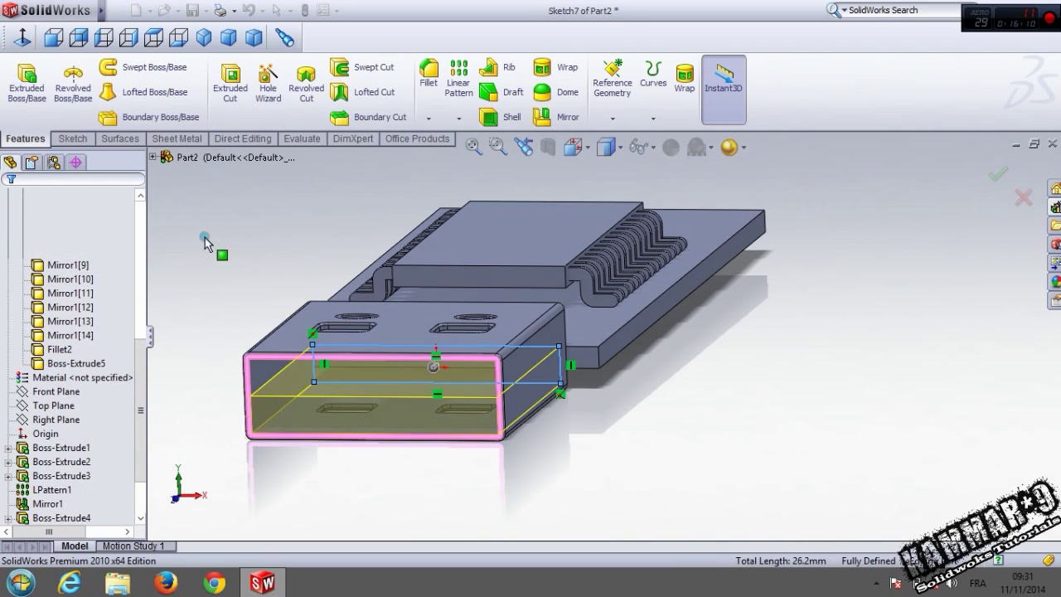
Colour the extruded block inside the connector dark grey as a feature appearance.
scroll(272, 405, down, 3)
mouse_move(352, 366)
middle_down()
mouse_move(354, 307)
mouse_move(348, 367)
middle_up()
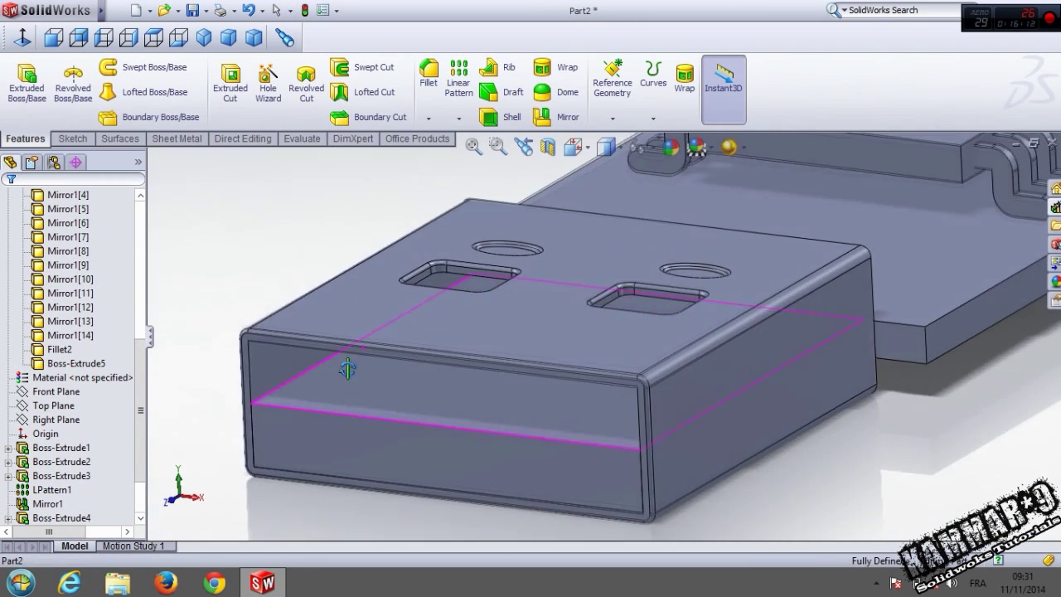
scroll(352, 377, up, 2)
click(273, 353)
click(393, 414)
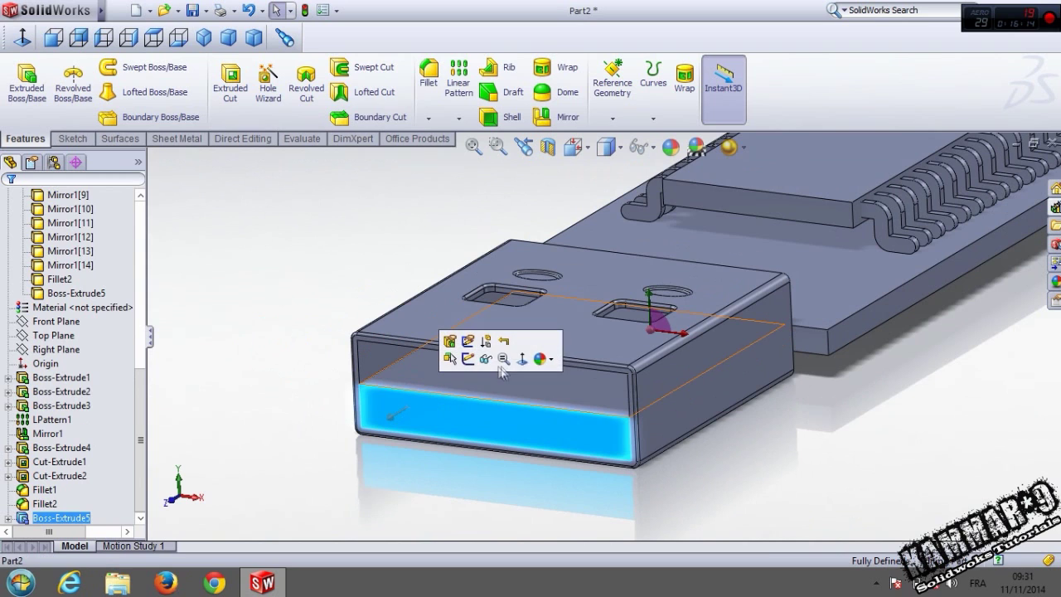
click(541, 359)
click(564, 419)
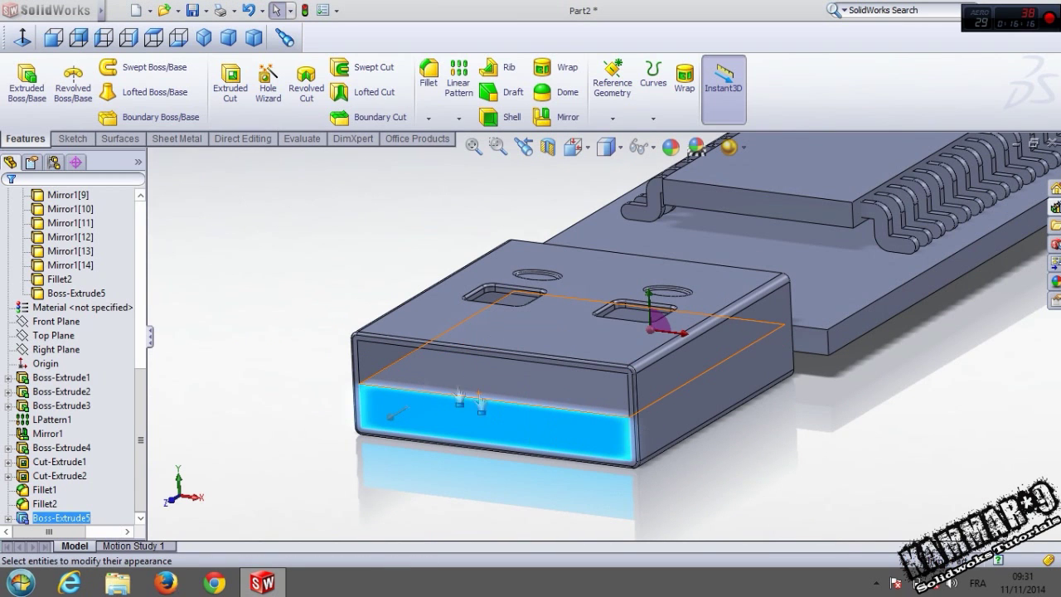
click(108, 508)
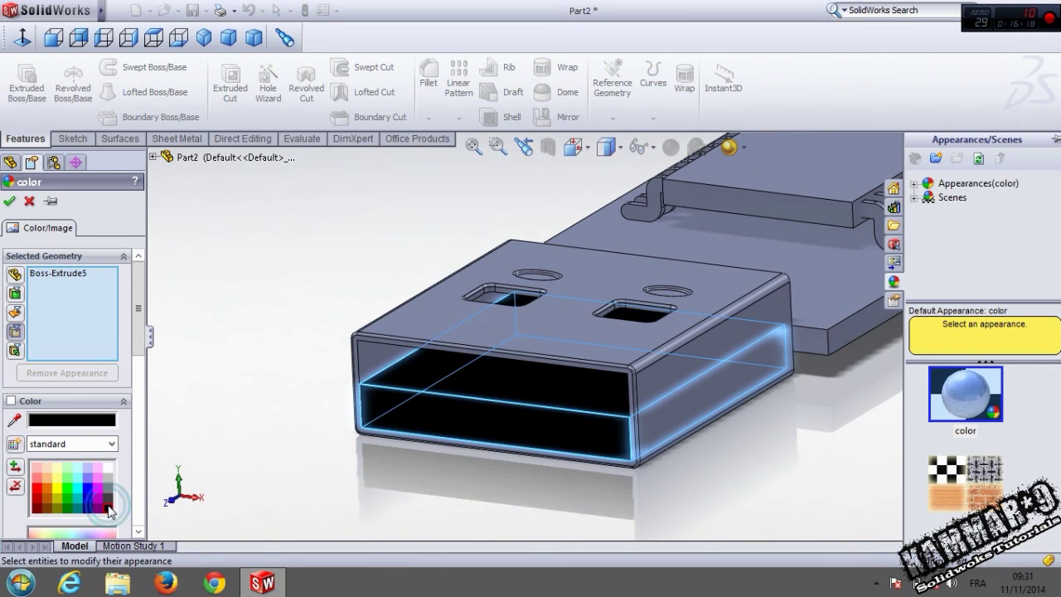
click(107, 507)
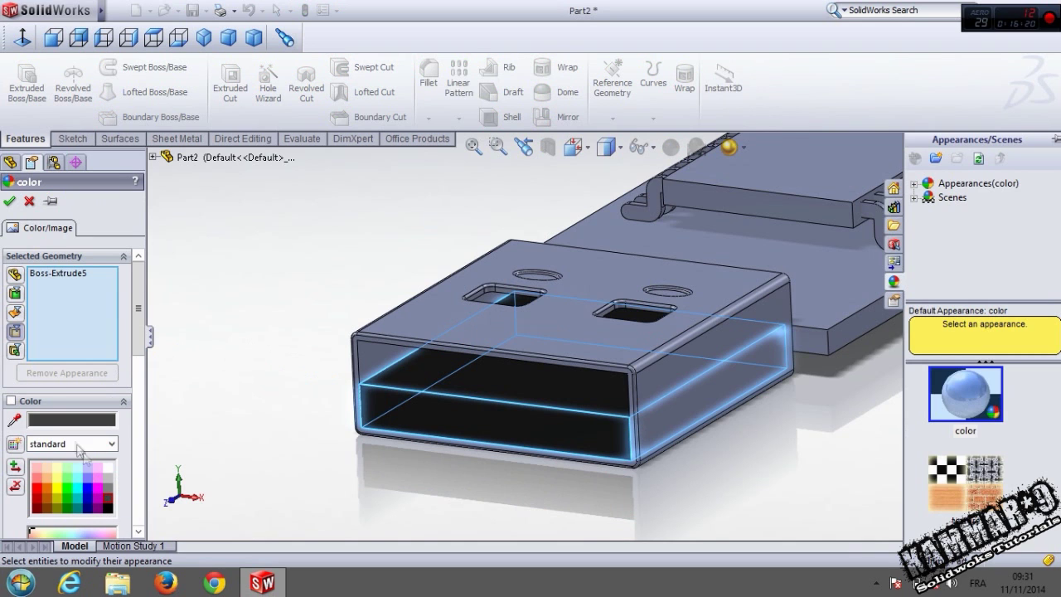
click(8, 203)
Colour the chip extrusion on top of the board dark grey as a feature appearance.
scroll(547, 315, down, 3)
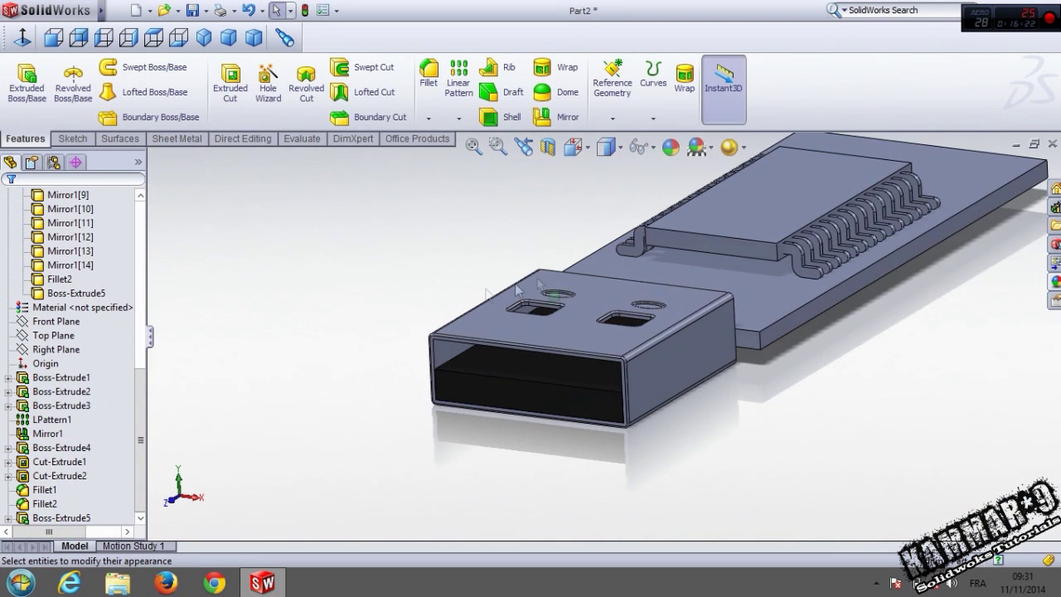
click(737, 210)
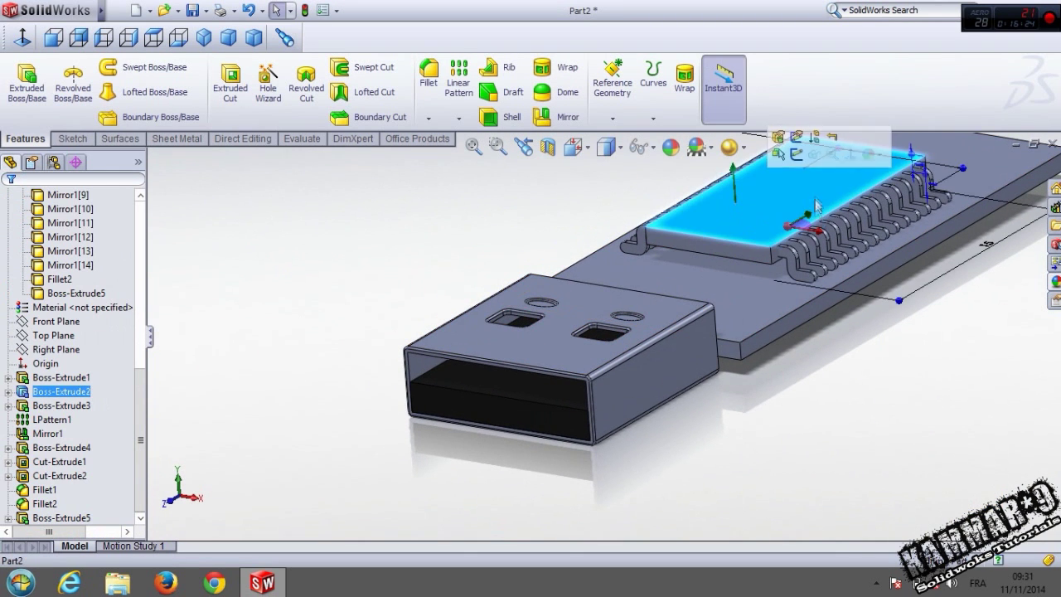
click(872, 154)
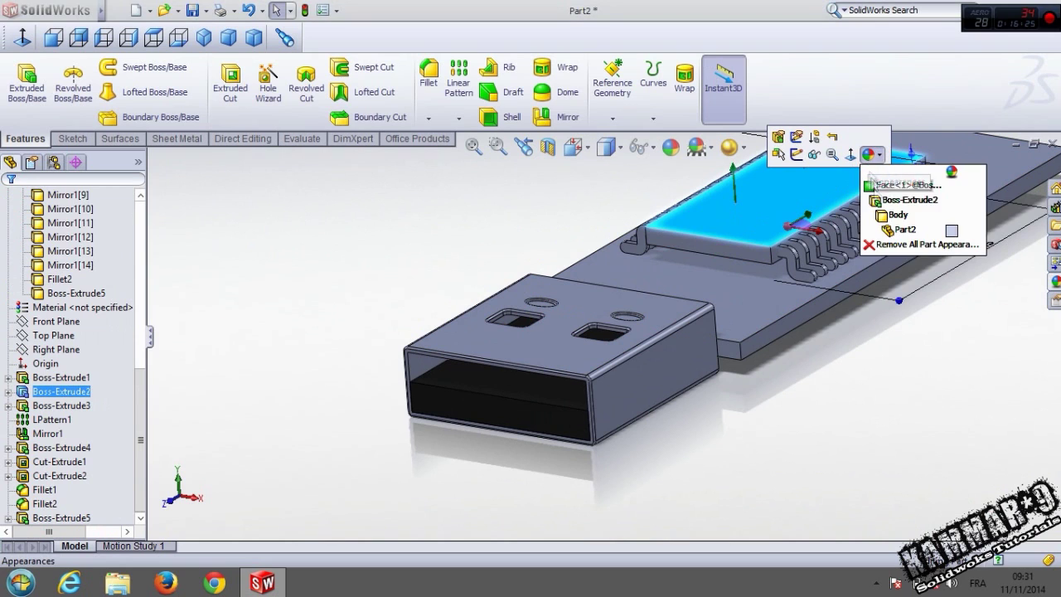
click(898, 215)
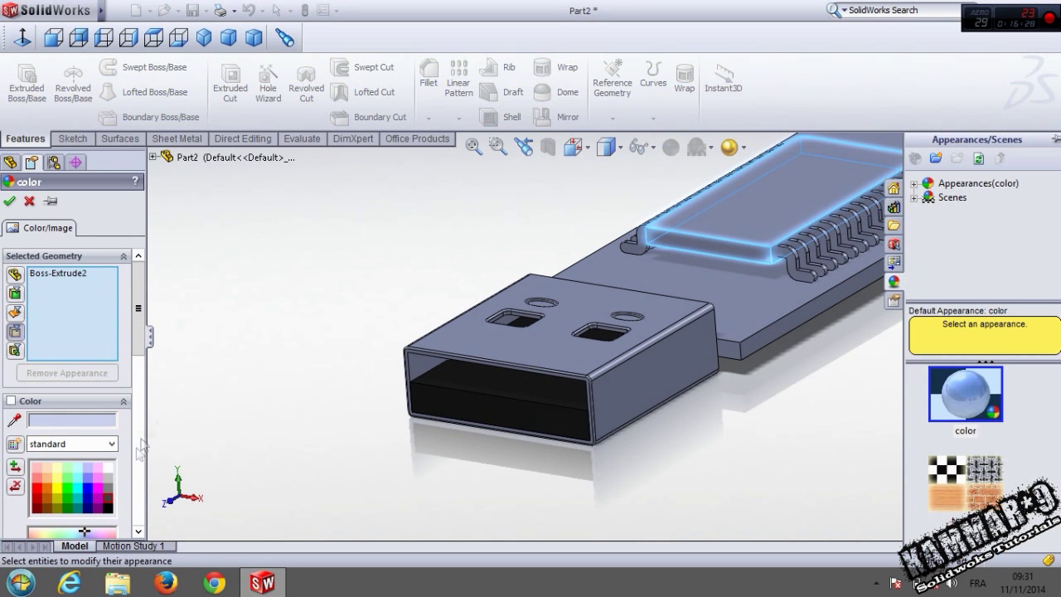
click(100, 498)
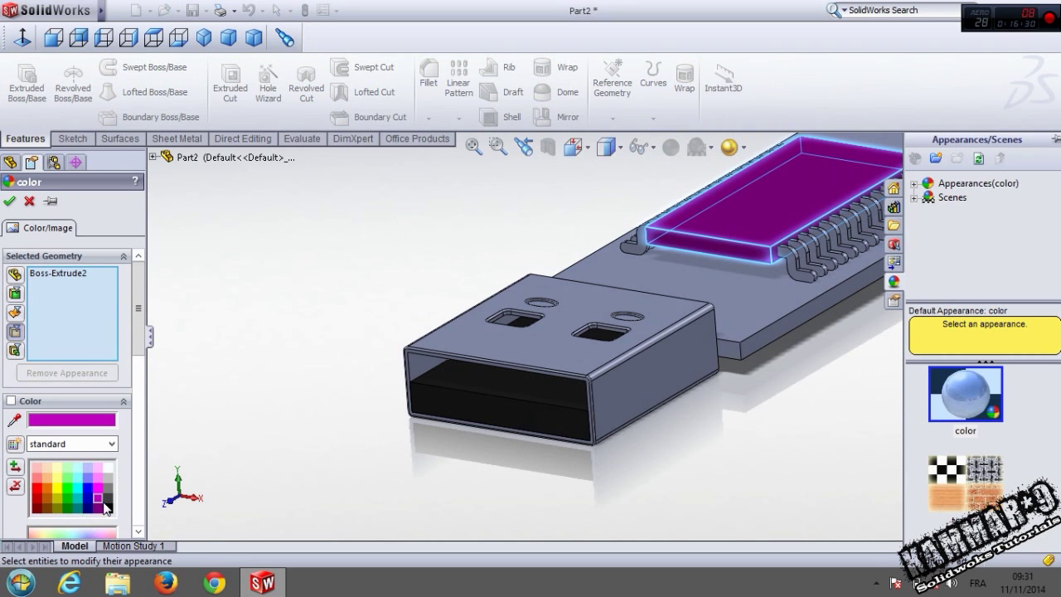
click(108, 500)
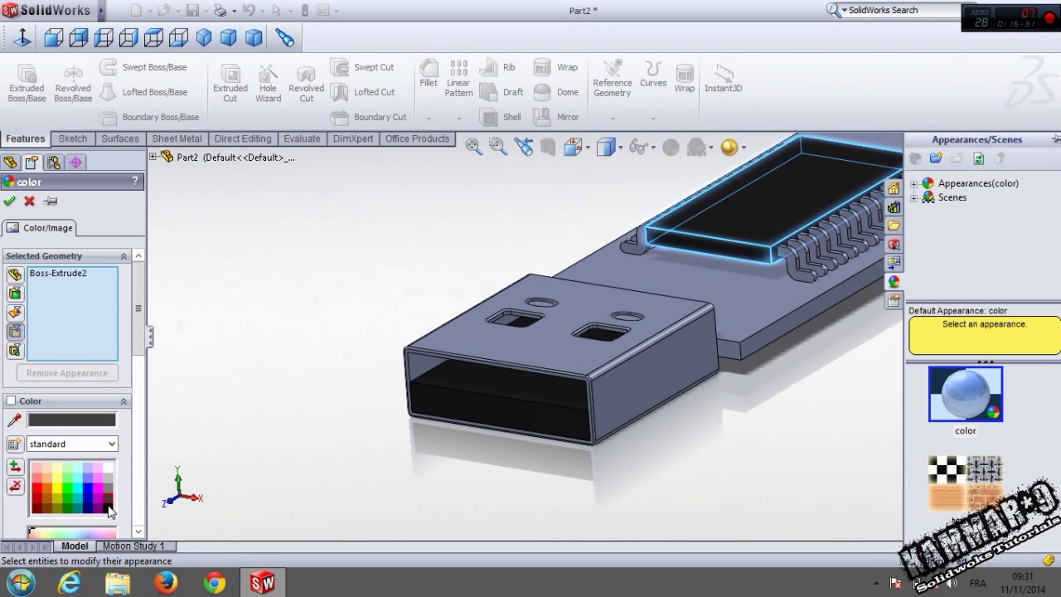
click(9, 200)
Colour the circuit board's base extrusion green as a feature appearance.
scroll(604, 269, down, 3)
click(791, 302)
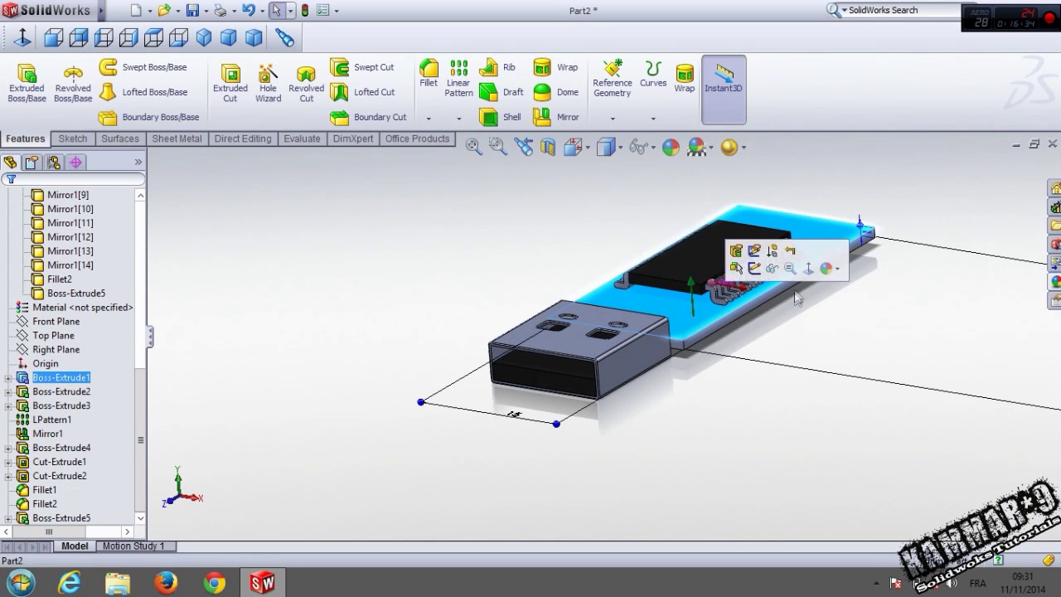
click(828, 267)
click(867, 331)
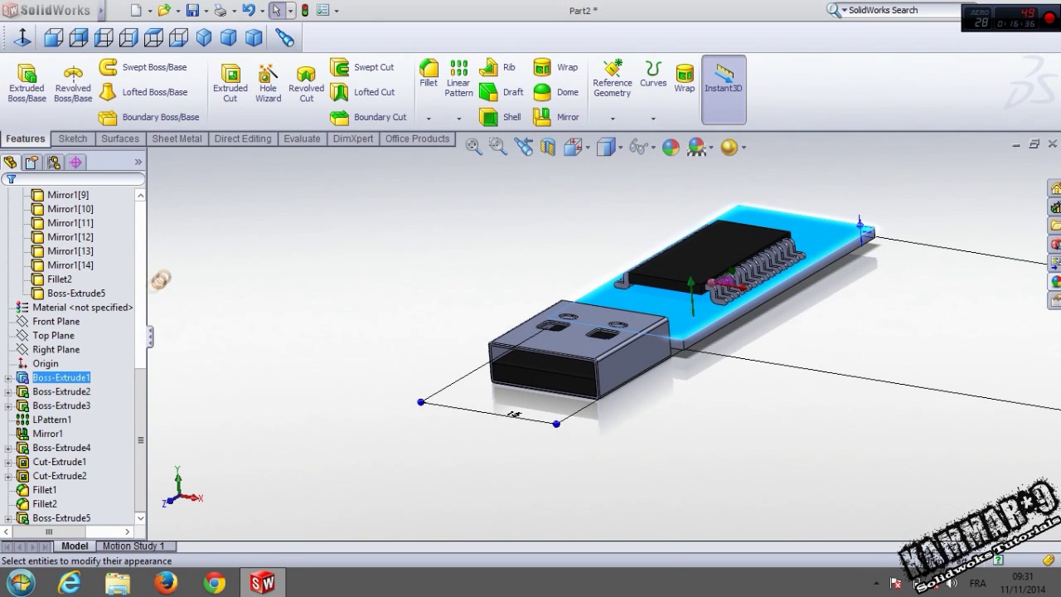
click(67, 501)
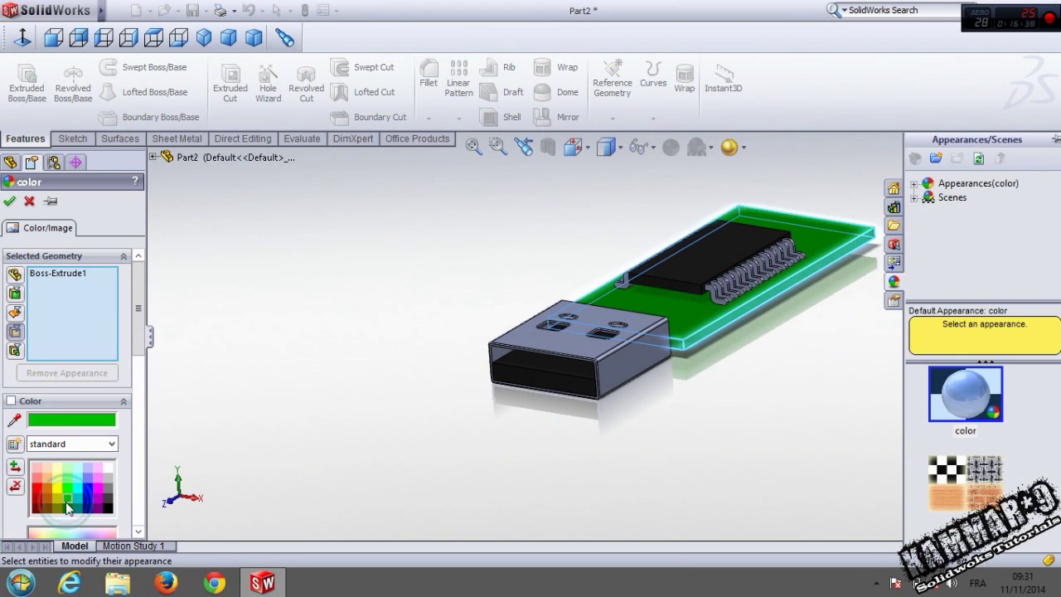
click(9, 200)
scroll(601, 377, up, 3)
scroll(601, 377, down, 5)
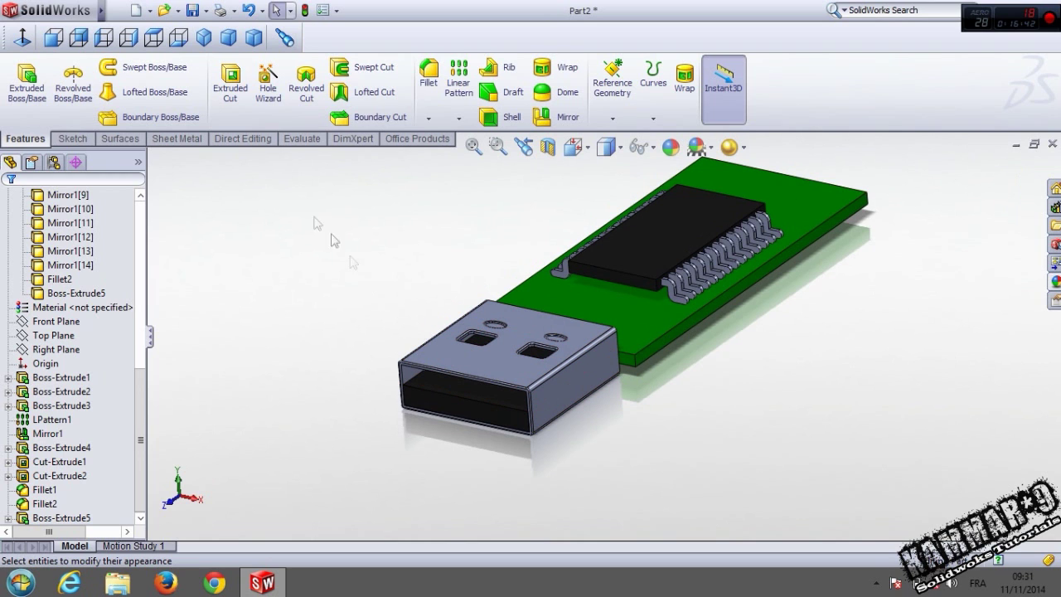
Save the part as circuit in the Nouveau dossier folder.
click(193, 12)
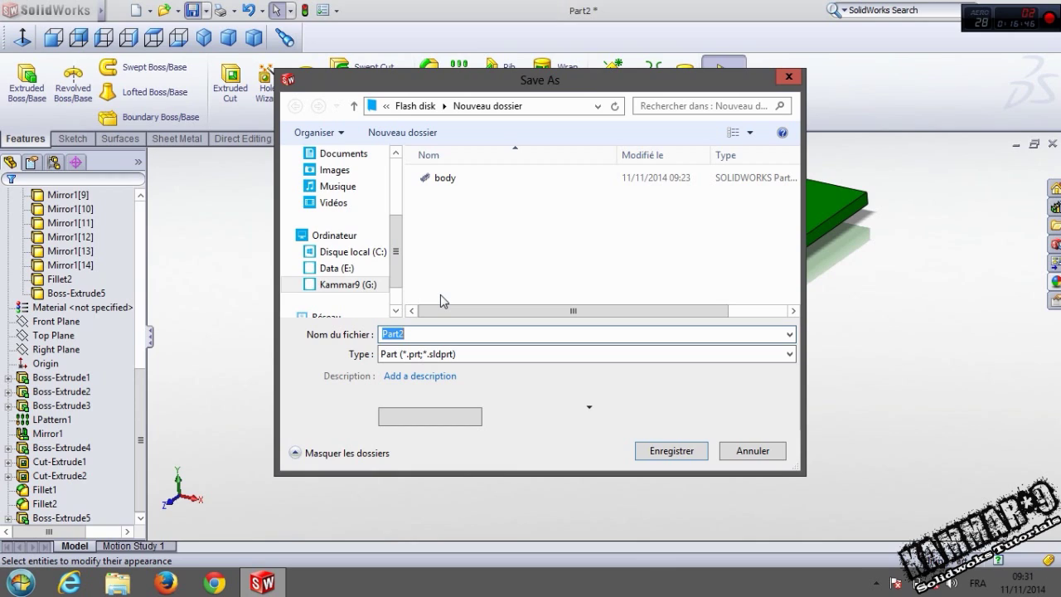
text(circuit)
key(Return)
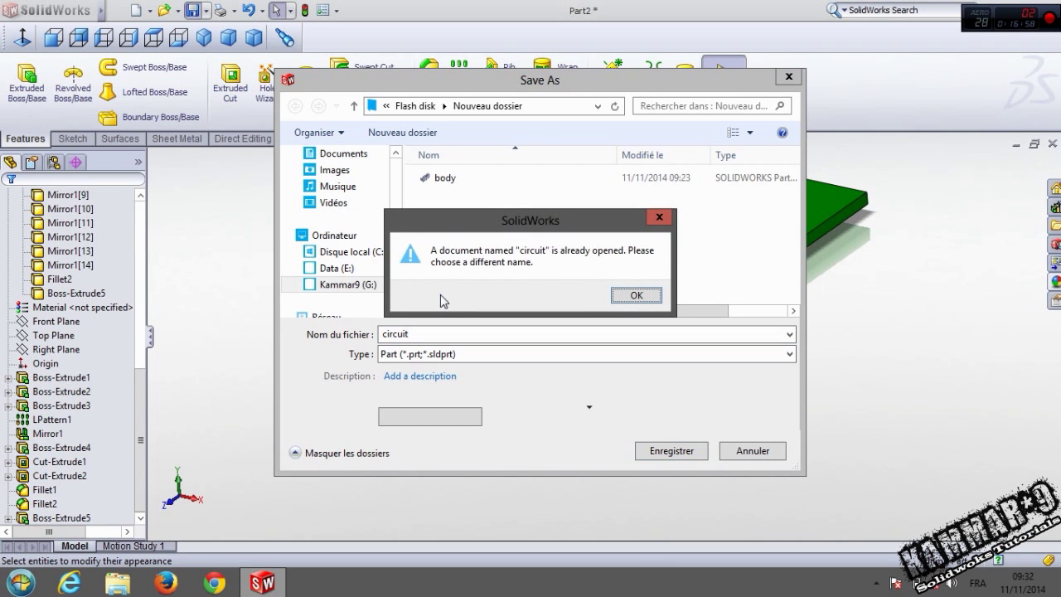
click(658, 218)
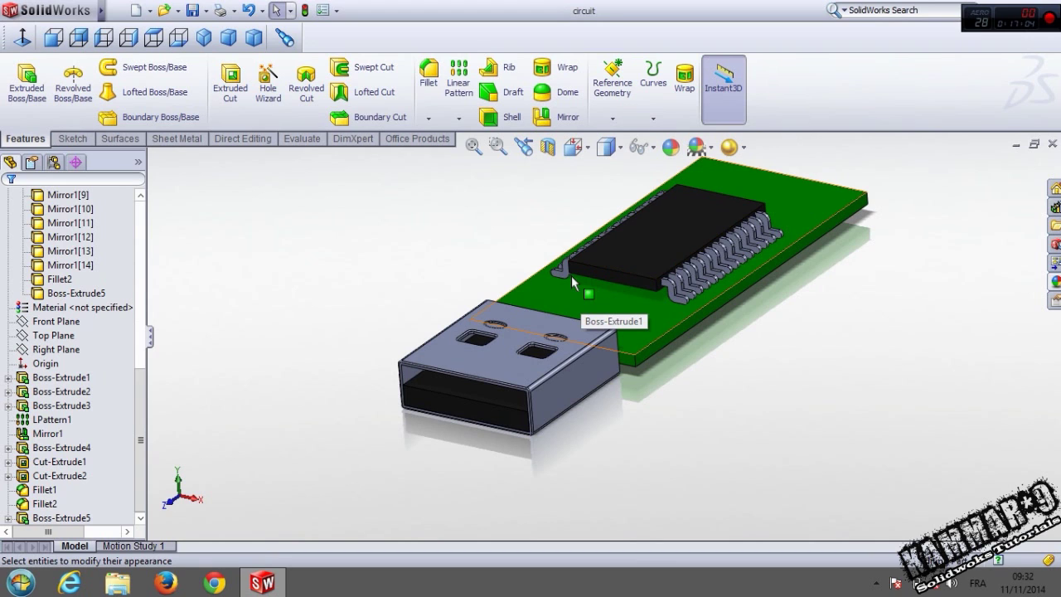
Minimise the circuit and body part windows and restore the assembly window.
click(1015, 144)
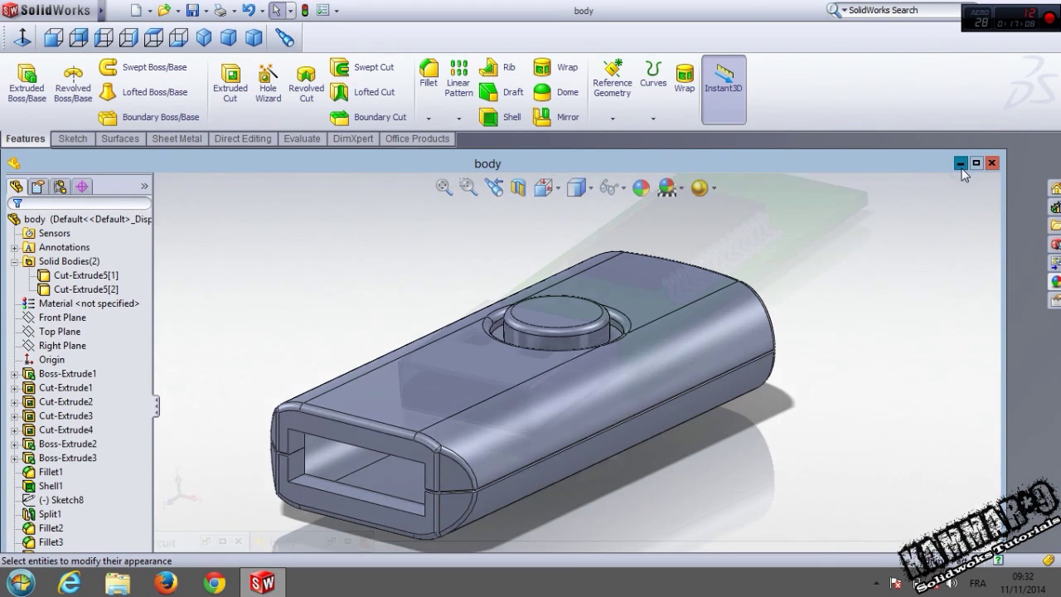
click(960, 164)
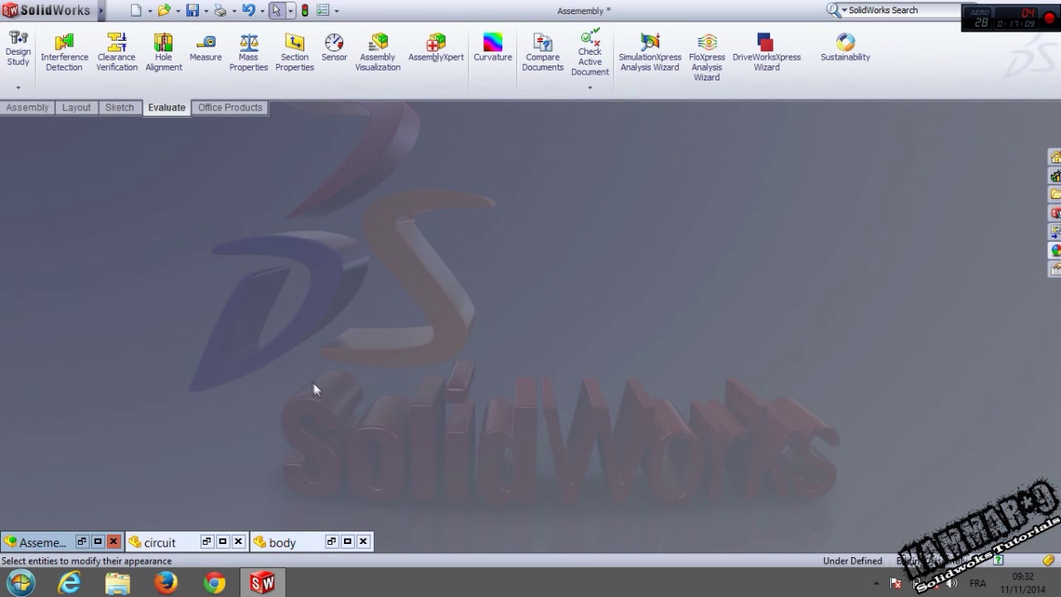
click(80, 543)
Examine how the swivelling steel cover and the circuit board sit together in the assembly from several angles.
middle_drag(326, 400, 561, 273)
scroll(459, 287, up, 4)
scroll(459, 290, down, 3)
scroll(546, 328, up, 2)
middle_drag(547, 328, 592, 333)
scroll(630, 331, down, 3)
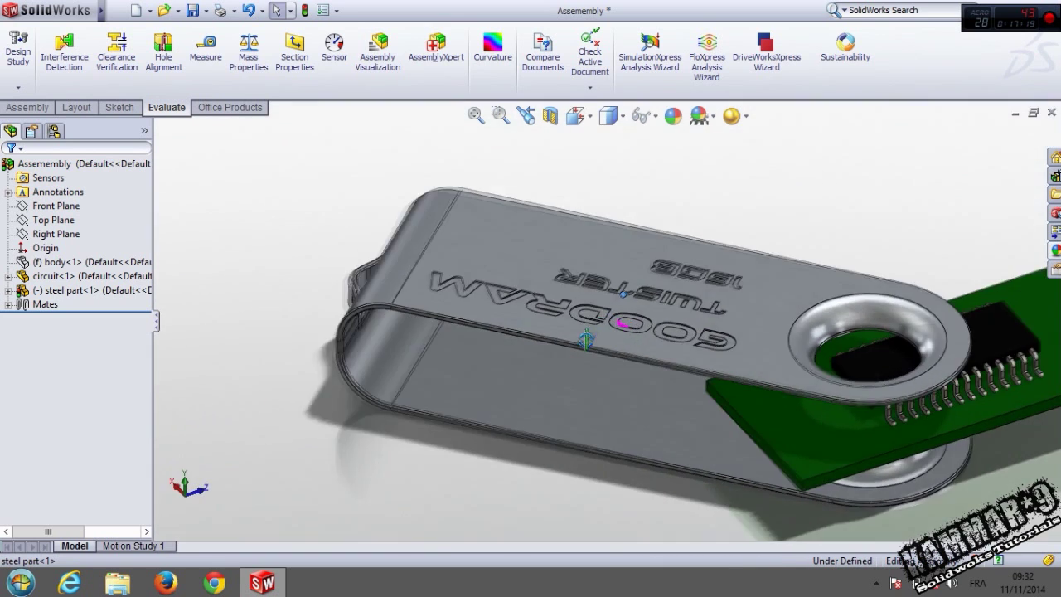
scroll(581, 348, up, 3)
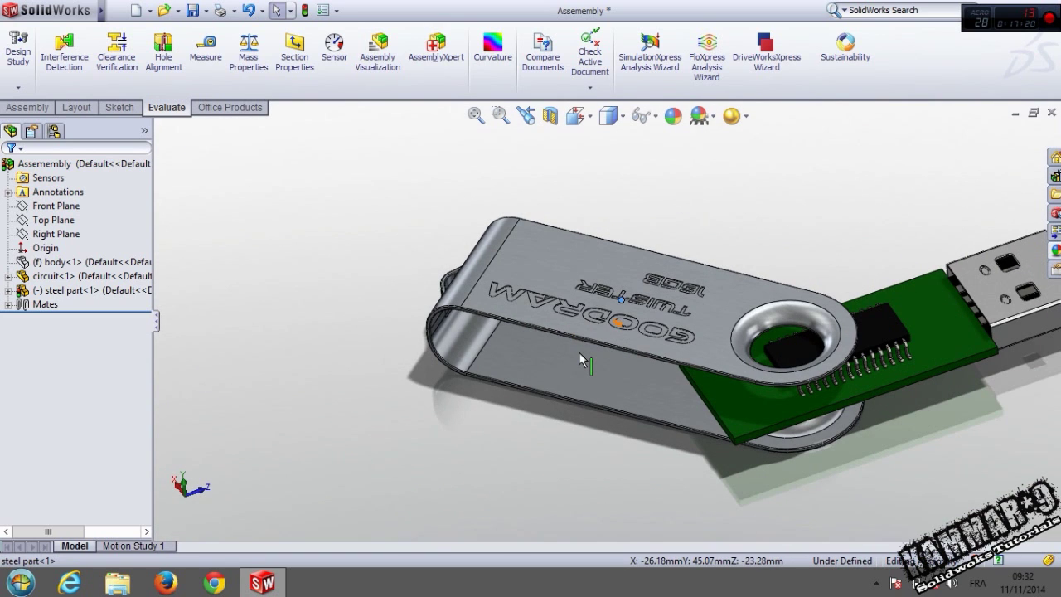
middle_drag(659, 332, 650, 283)
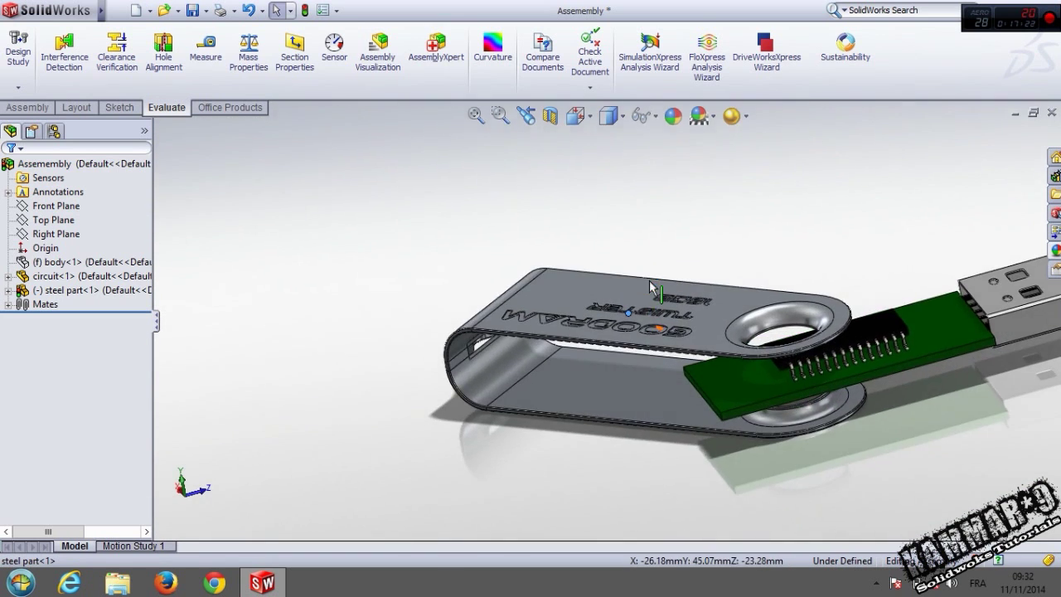
scroll(650, 282, up, 2)
scroll(730, 343, down, 3)
scroll(743, 350, up, 2)
middle_drag(763, 324, 675, 276)
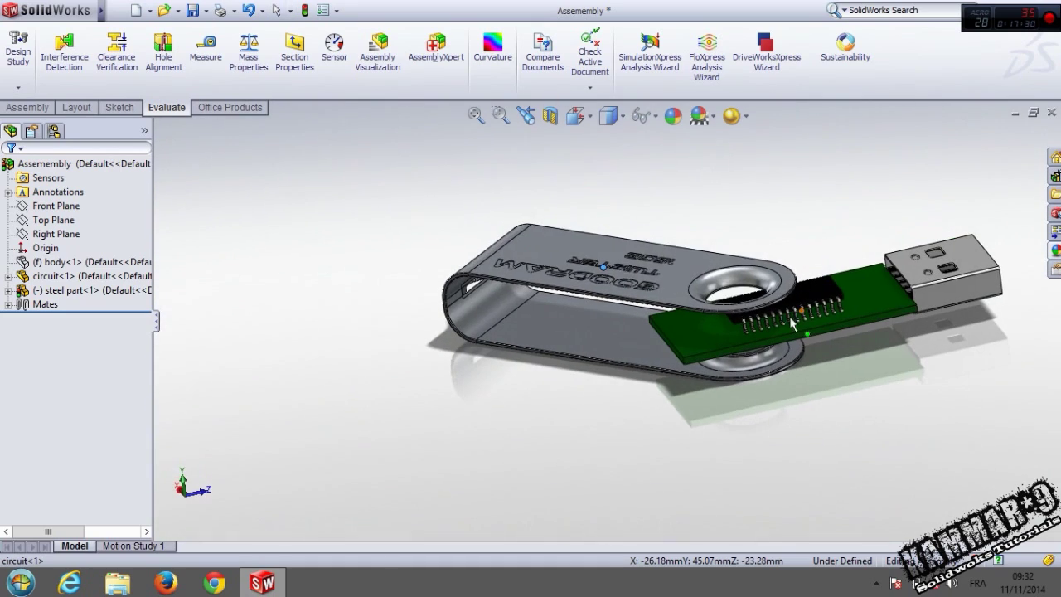
Open the steel cover part from the assembly in its own window.
click(675, 276)
click(719, 180)
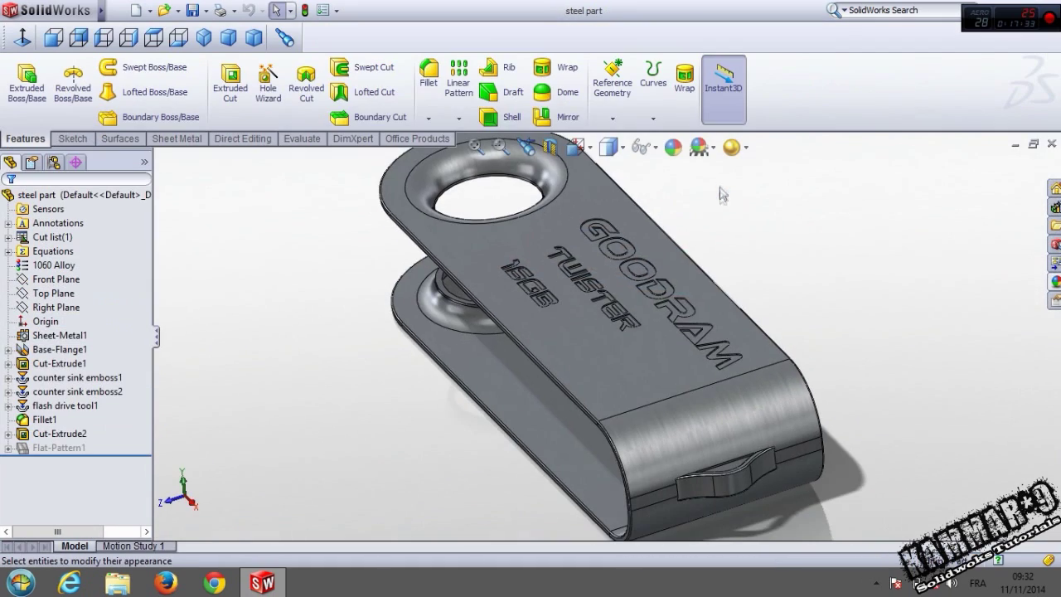
middle_drag(647, 340, 691, 404)
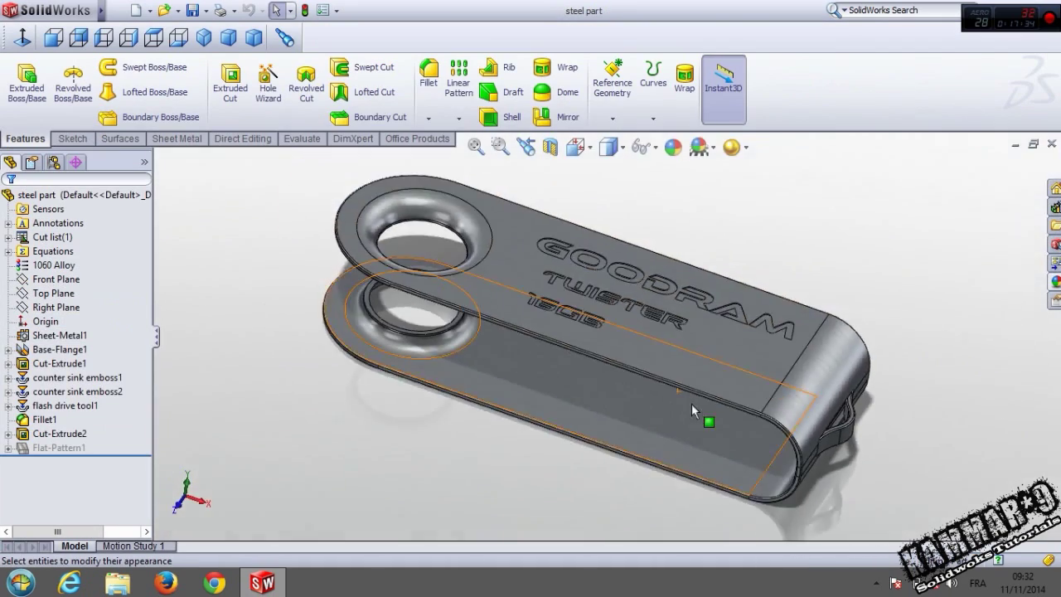
Review the steel part's flash drive tool and counter sink emboss features, and the forming tools folder in the Design Library.
click(101, 409)
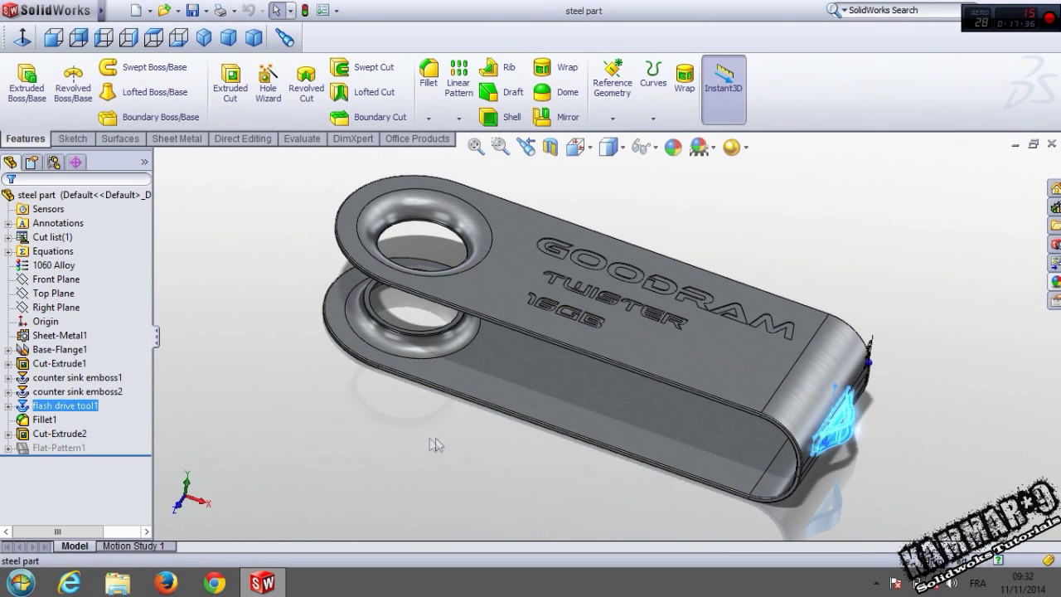
click(238, 433)
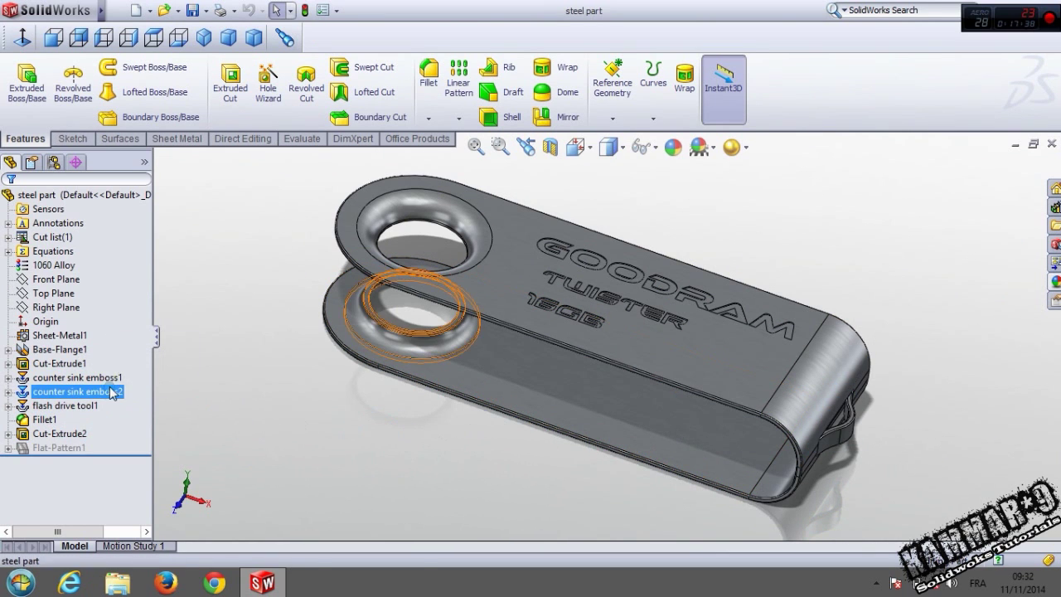
click(77, 377)
click(1056, 207)
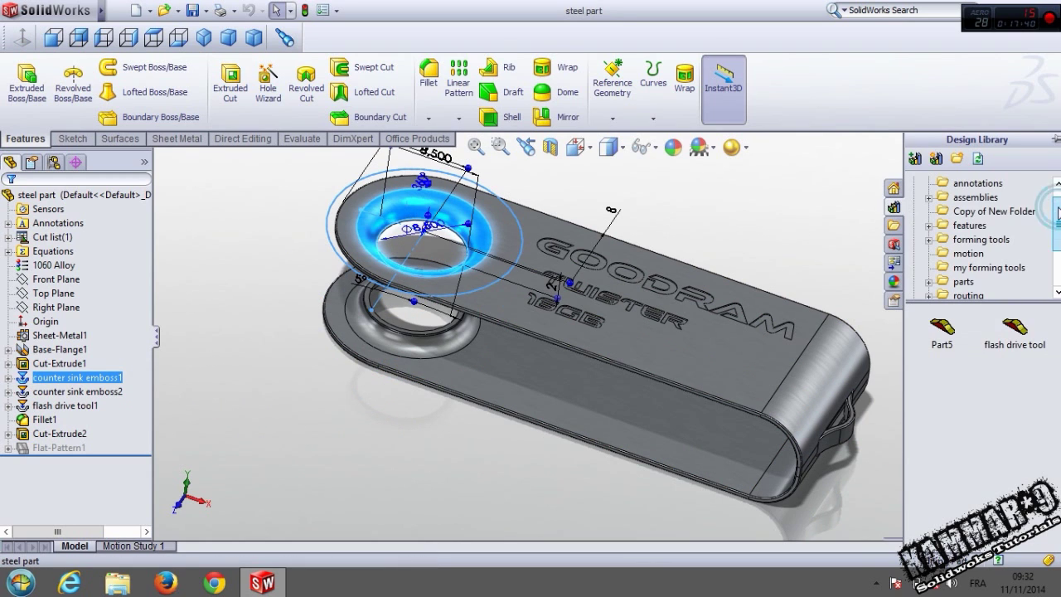
click(953, 241)
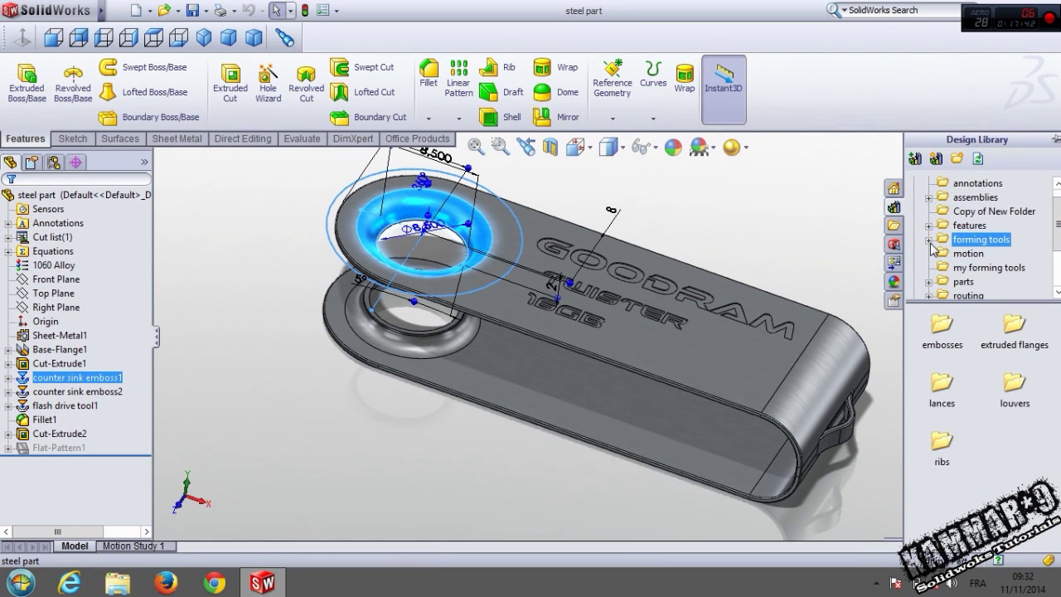
click(419, 434)
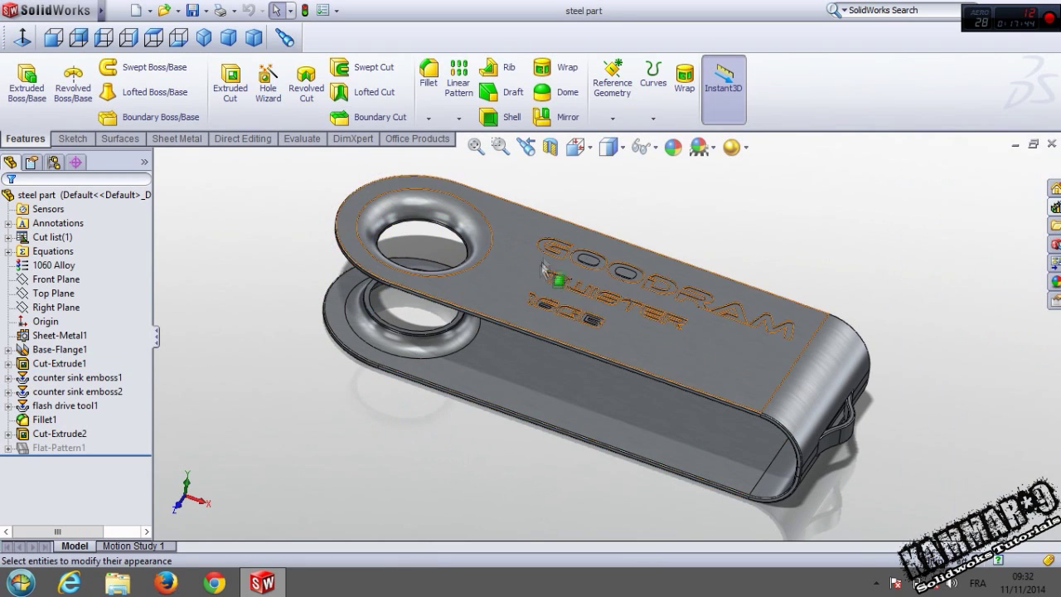
Inspect the steel part's engraved lettering, embossed holes and folded end from several angles.
middle_drag(551, 300, 560, 365)
scroll(581, 326, up, 3)
scroll(586, 310, down, 4)
mouse_move(576, 309)
middle_down()
mouse_move(596, 334)
mouse_move(585, 310)
middle_up()
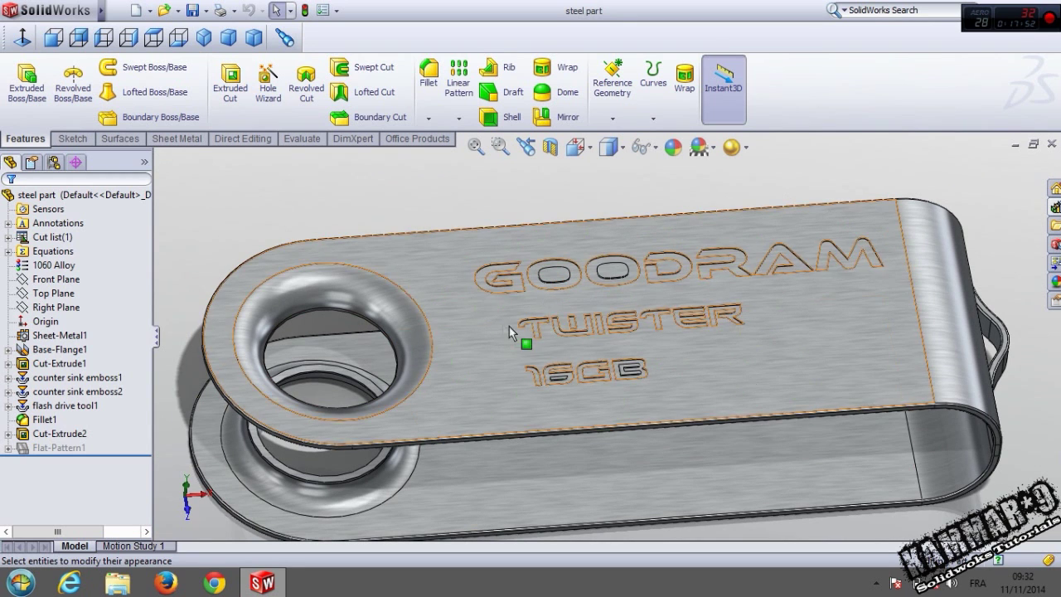
scroll(476, 326, up, 3)
click(561, 273)
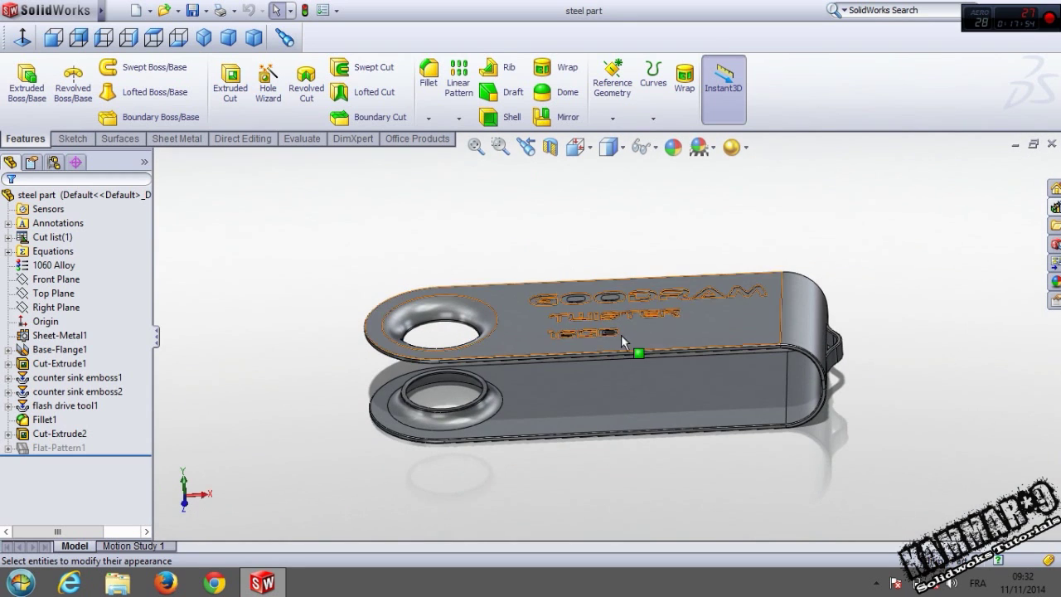
scroll(618, 335, up, 2)
scroll(596, 344, down, 1)
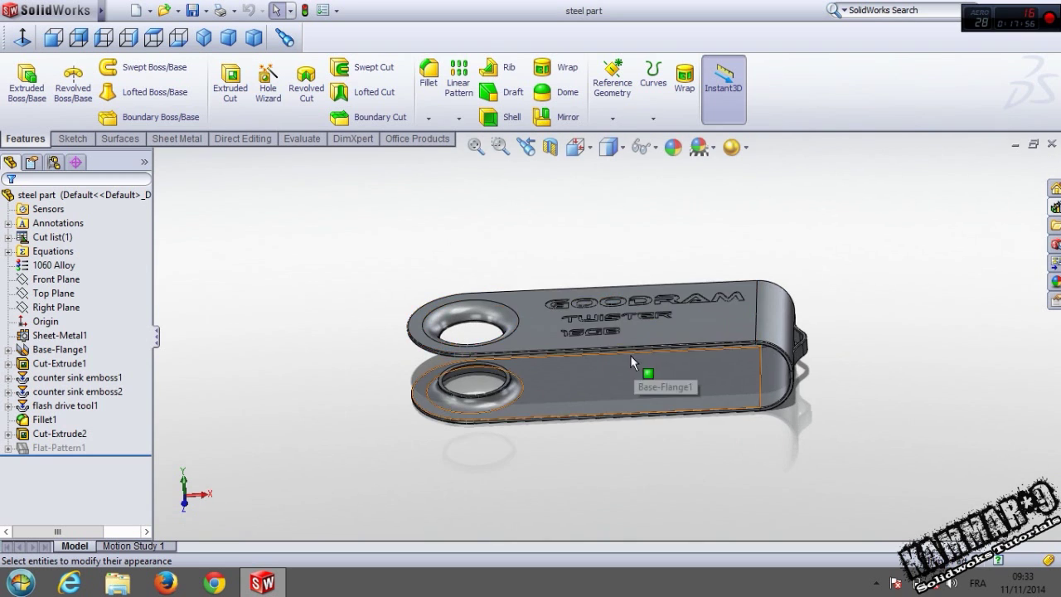